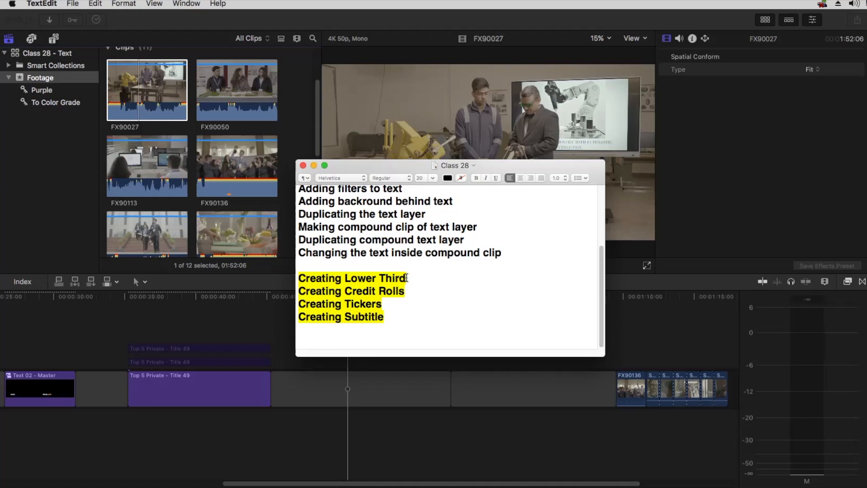
# Select the 'Creating Lower Third' line in the Class 28 note
pyautogui.moveTo(408, 277); pyautogui.dragTo(298, 277)
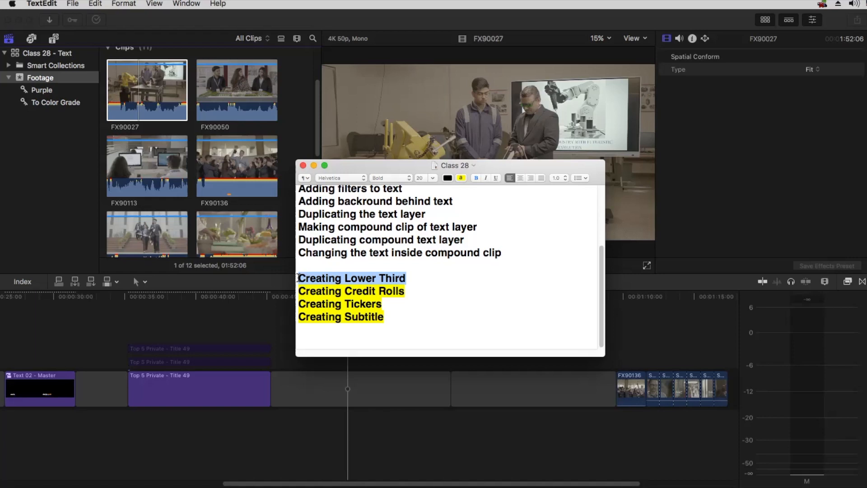
# Open the recent library '05 KRM - 45Sec' in Final Cut Pro
pyautogui.click(67, 155)
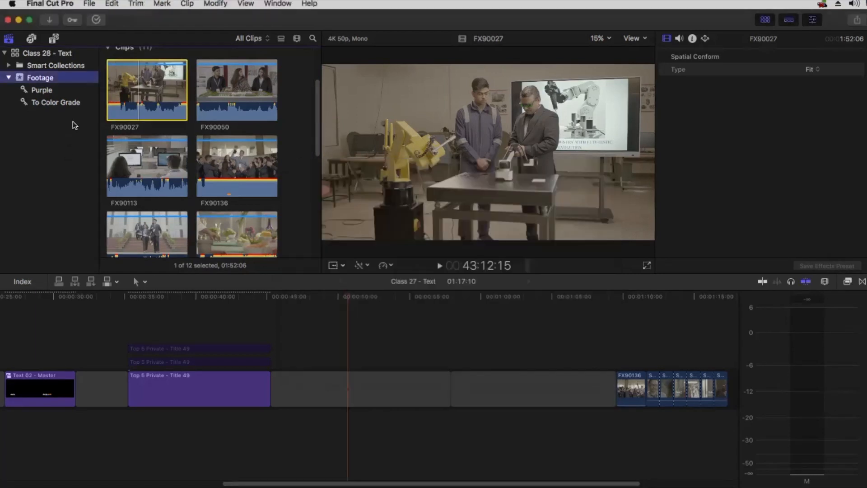
pyautogui.click(88, 4)
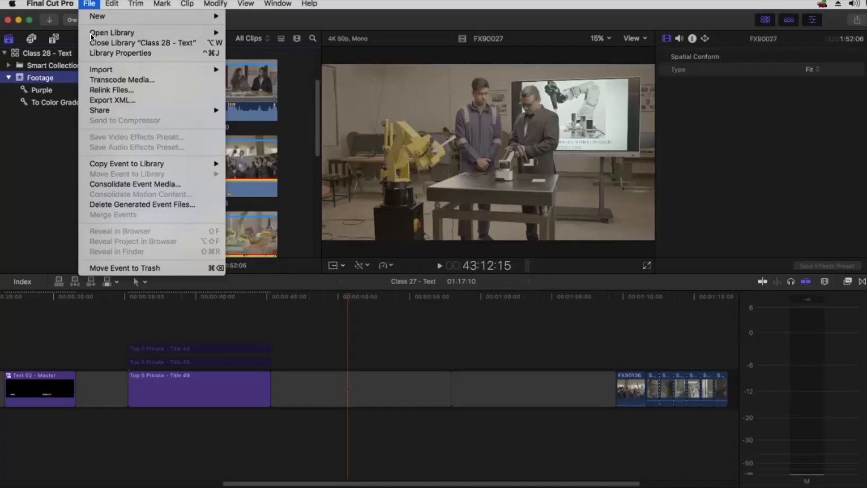
pyautogui.moveTo(212, 32)
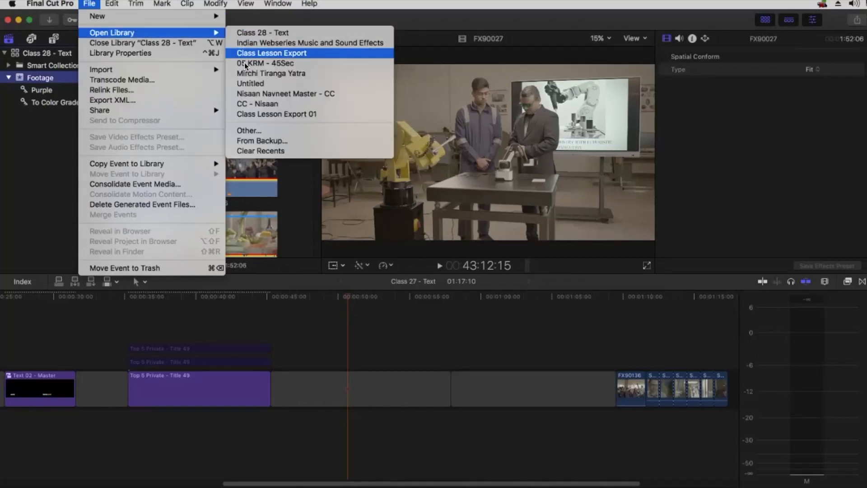
pyautogui.click(471, 268)
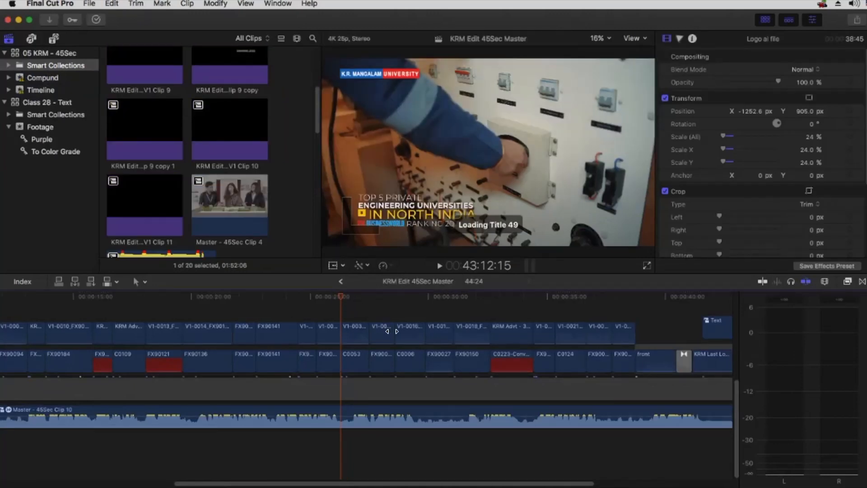
# Open the Master Text 01 compound clip from the timeline
pyautogui.click(338, 317)
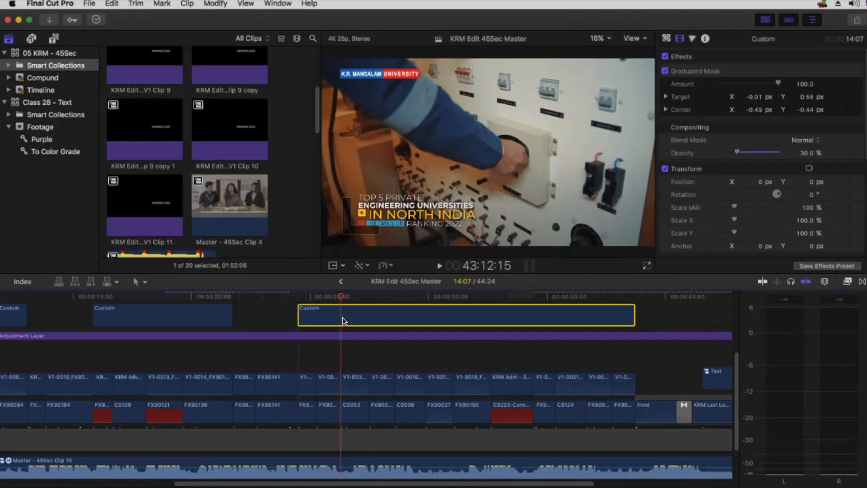
pyautogui.scroll(2, 349, 338)
pyautogui.click(348, 333)
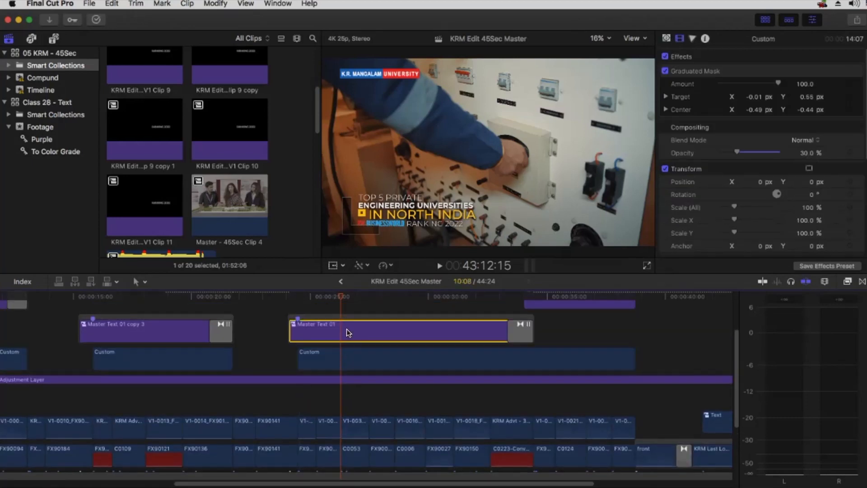
pyautogui.doubleClick(348, 333)
# Reveal the BW Business world Logo clip in the browser, then in Finder
pyautogui.rightClick(59, 323)
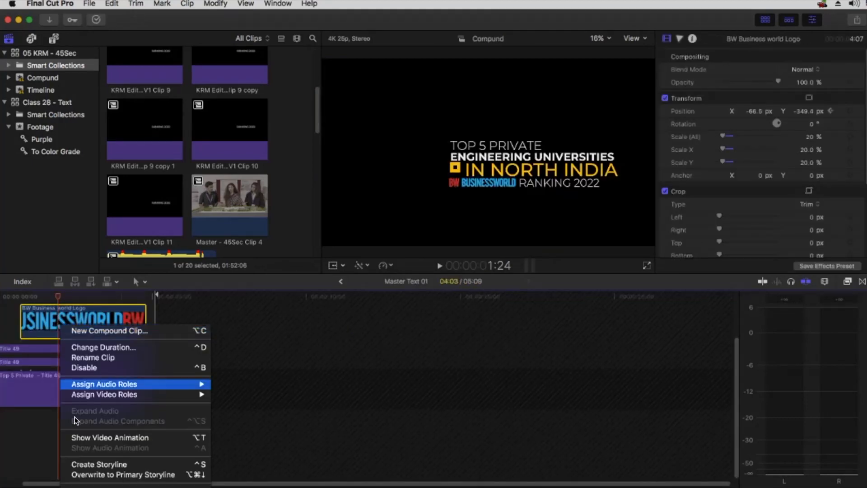
pyautogui.click(91, 485)
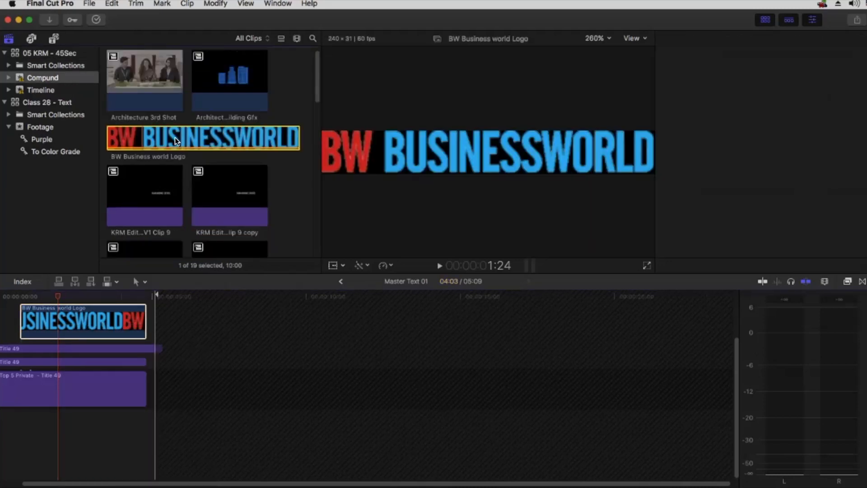
pyautogui.rightClick(177, 137)
pyautogui.click(199, 256)
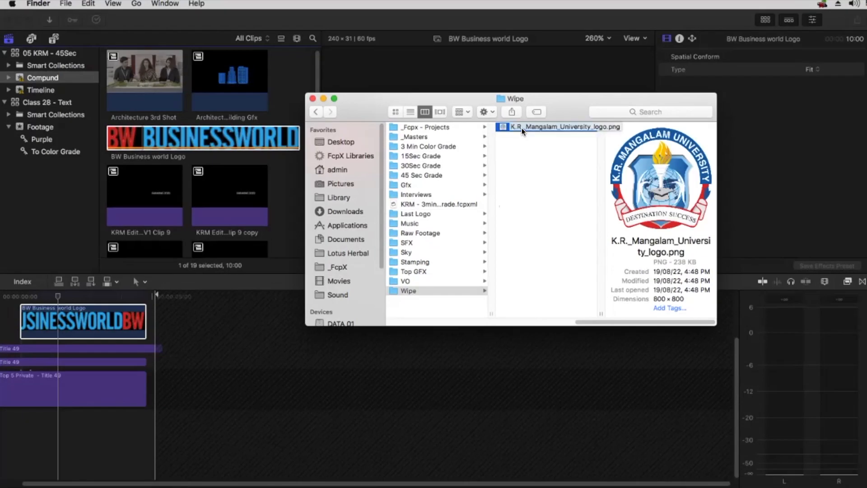
# Preview the K.R._Mangalam_University_logo.png file and copy it
pyautogui.press('space')
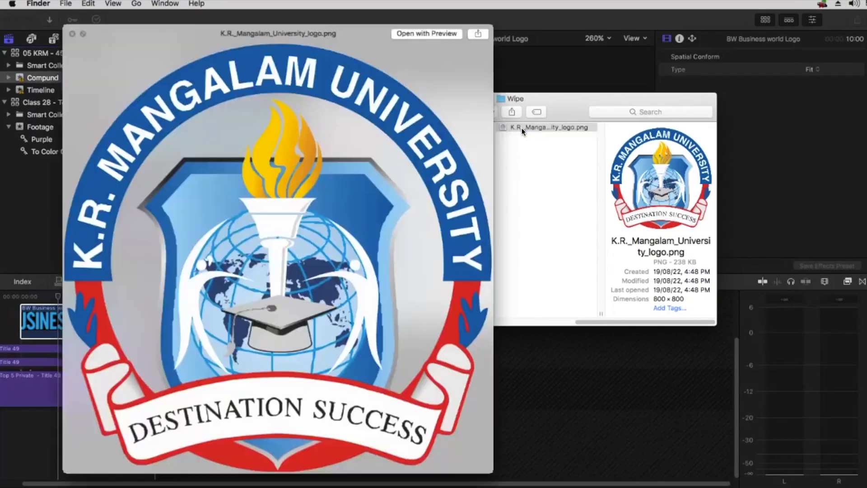
pyautogui.press('space')
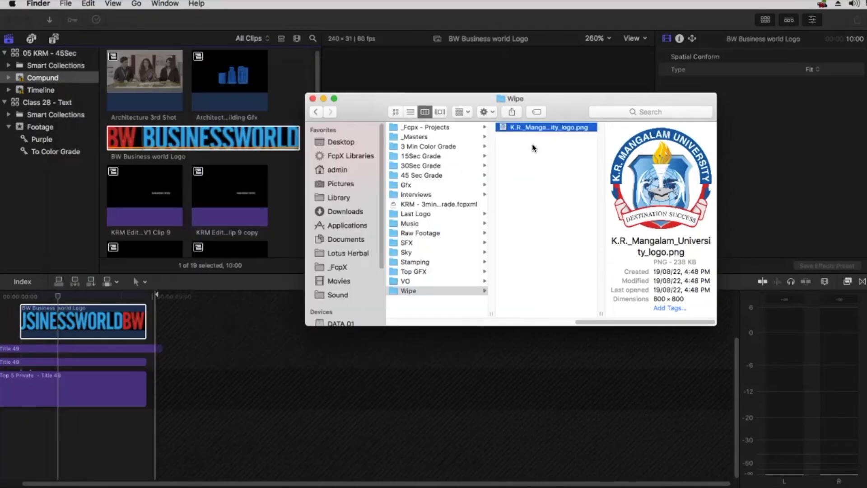
pyautogui.press('super+c')
# Paste the logo into Desktop > AEFT Online Classes > Class 28_26-12-22 and return to Final Cut Pro
pyautogui.click(348, 142)
pyautogui.click(409, 126)
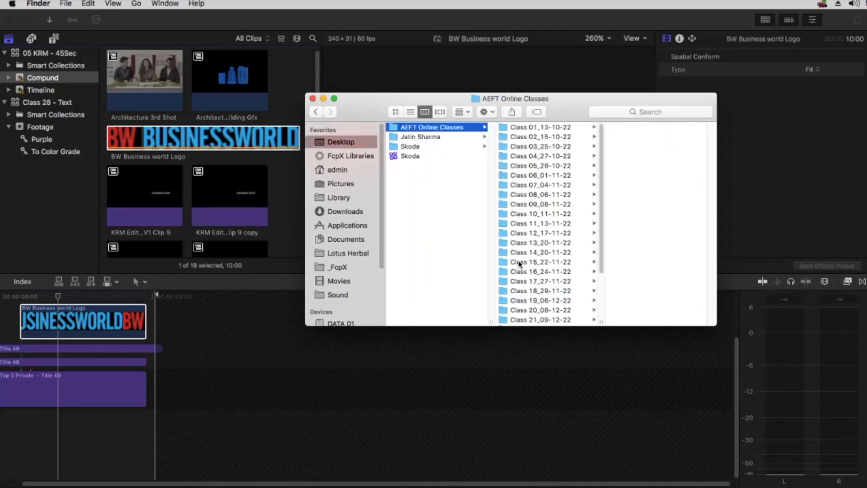
pyautogui.scroll(-5, 542, 322)
pyautogui.click(543, 321)
pyautogui.click(619, 261)
pyautogui.press('super+v')
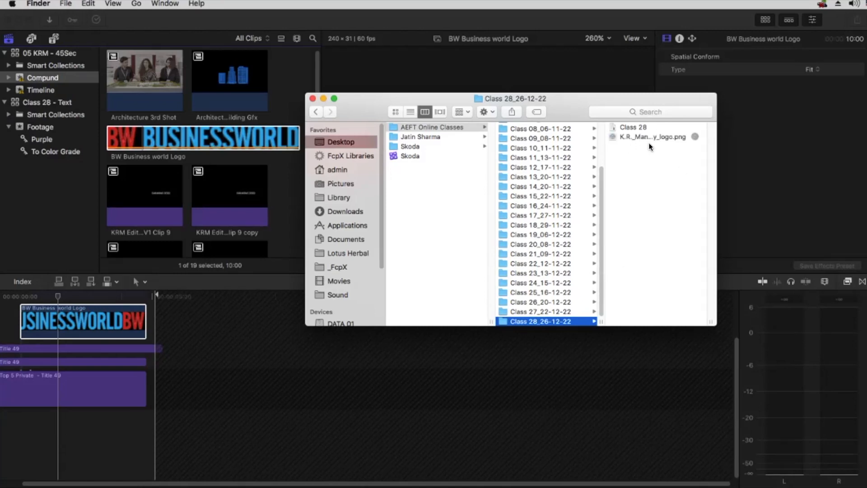
pyautogui.click(267, 277)
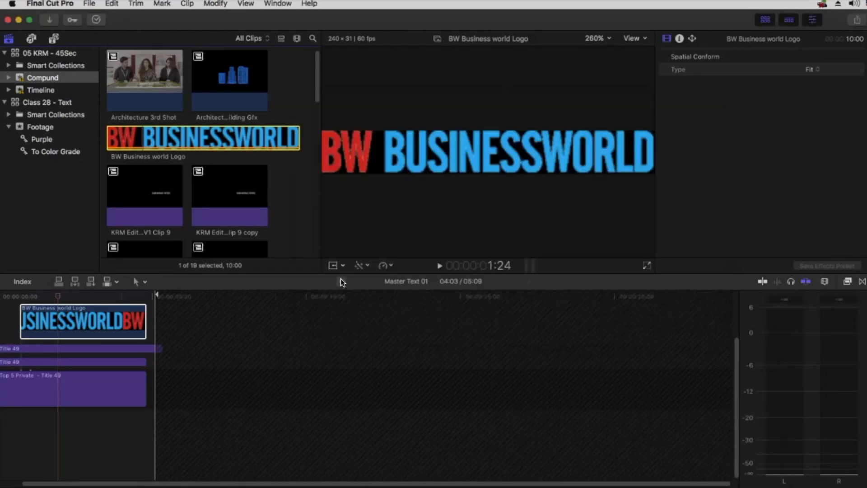
# Return to the Class 27 - Text project and show all titles in the Titles sidebar
pyautogui.click(340, 280)
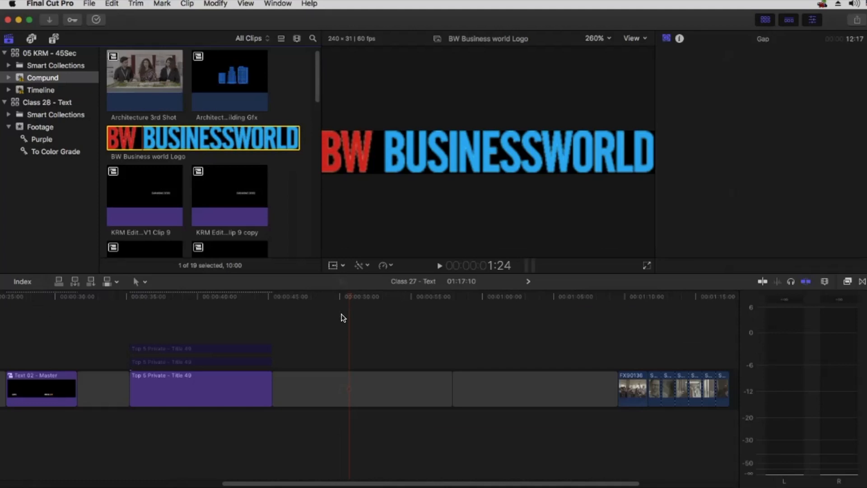
pyautogui.click(53, 39)
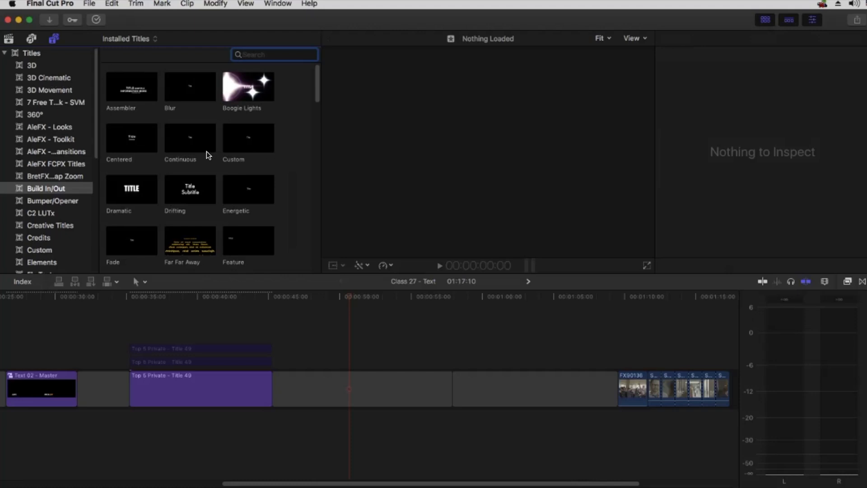
pyautogui.scroll(-2, 207, 153)
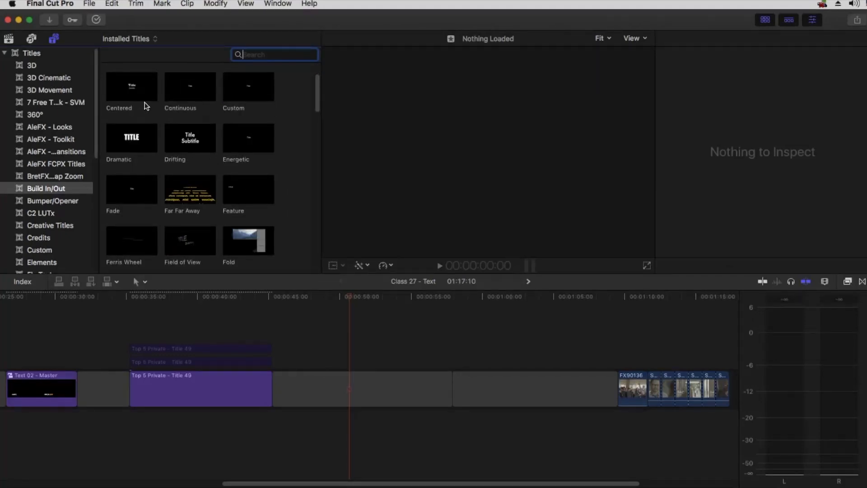
pyautogui.click(35, 55)
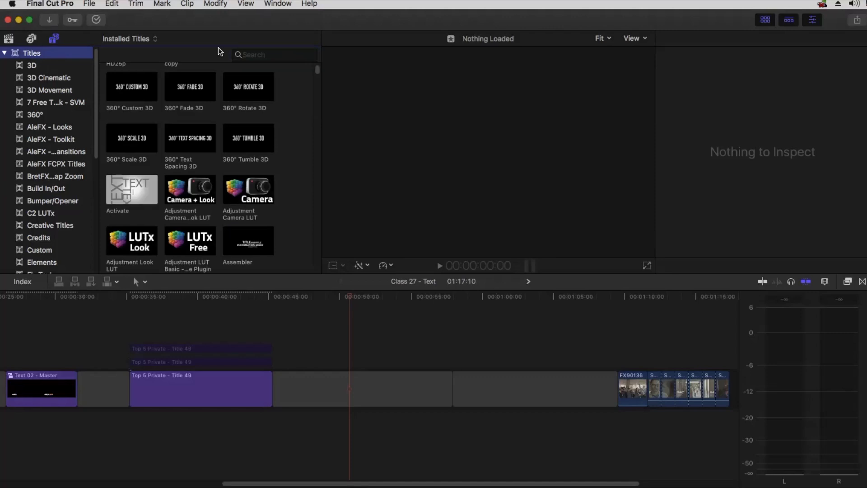
# Search the titles for 'lower', then clear the search
pyautogui.click(258, 55)
pyautogui.write('lower')
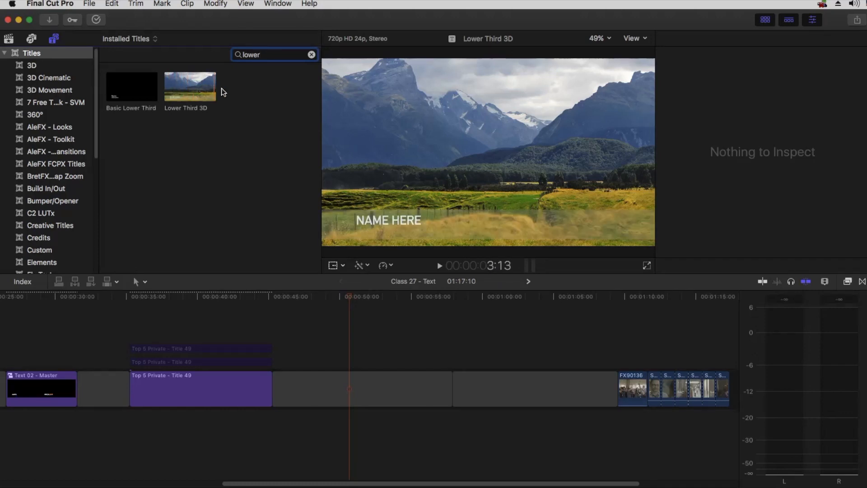
pyautogui.click(313, 54)
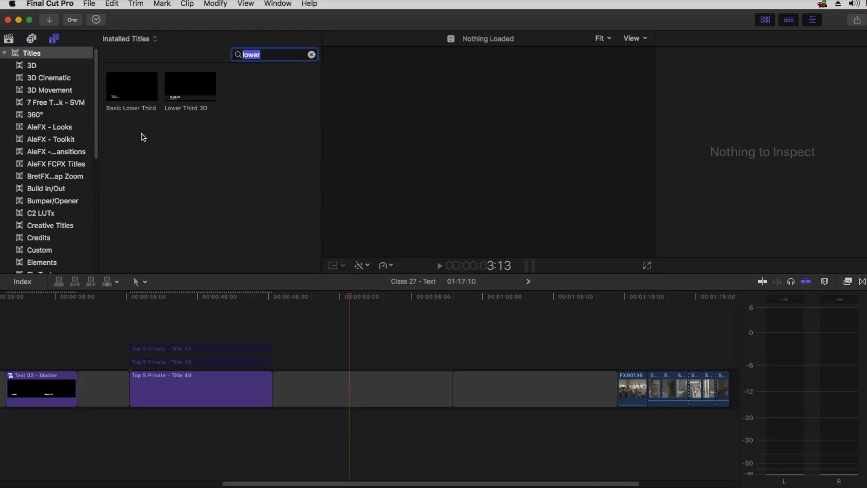
pyautogui.click(311, 54)
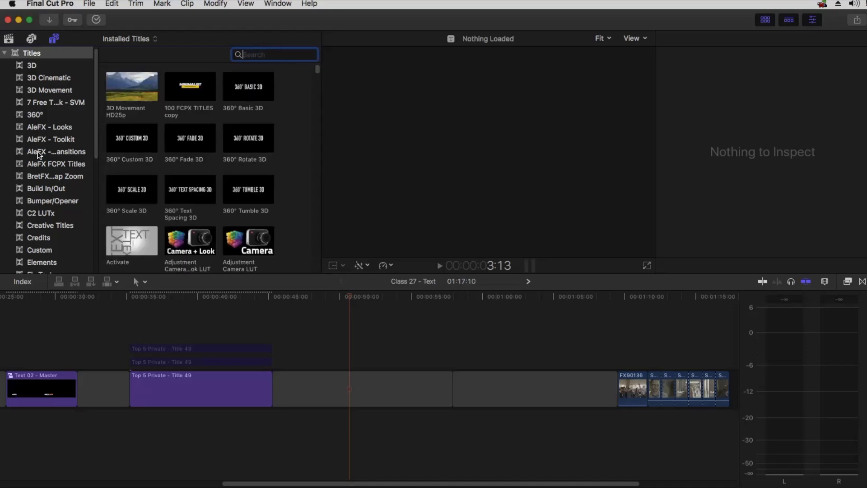
pyautogui.scroll(-3, 35, 165)
# Show the Custom category under AleFX FCPX Titles and scroll down to Title 11
pyautogui.click(36, 123)
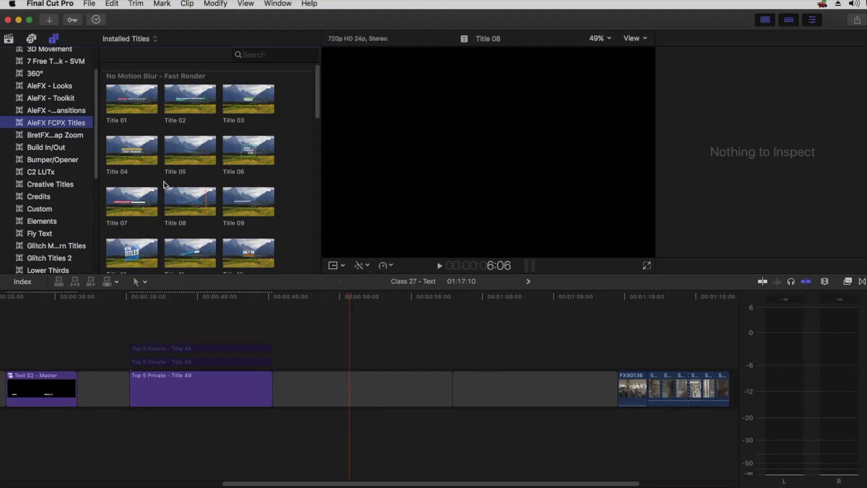
pyautogui.scroll(-1, 45, 194)
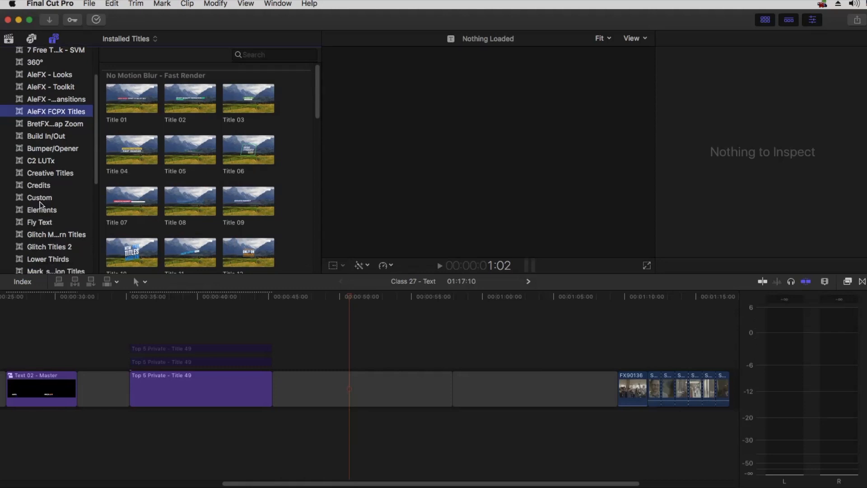
pyautogui.click(42, 197)
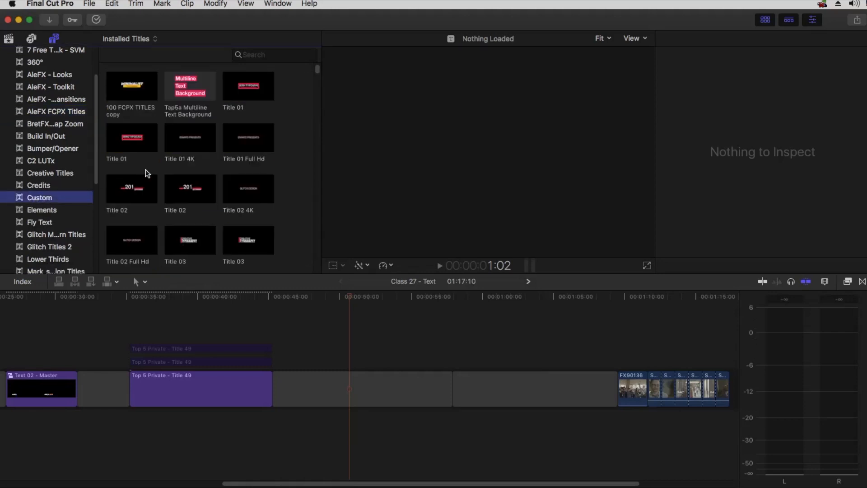
pyautogui.scroll(-1, 150, 167)
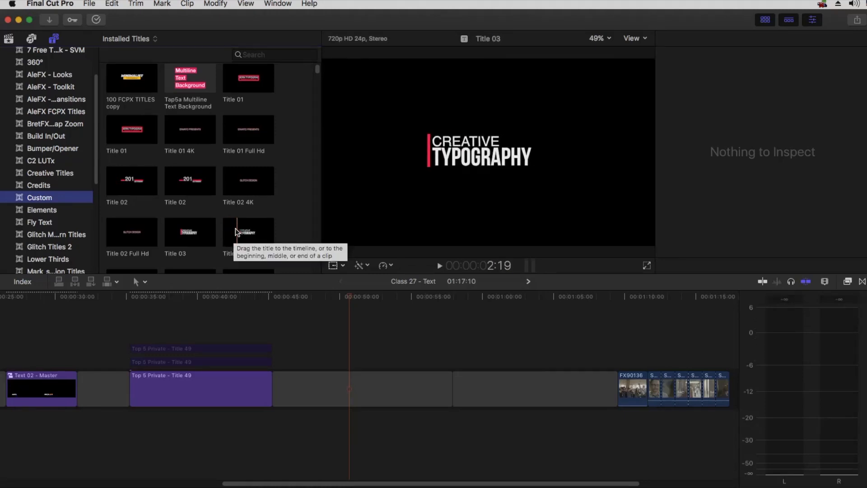
pyautogui.scroll(-1, 226, 203)
pyautogui.scroll(-10, 227, 203)
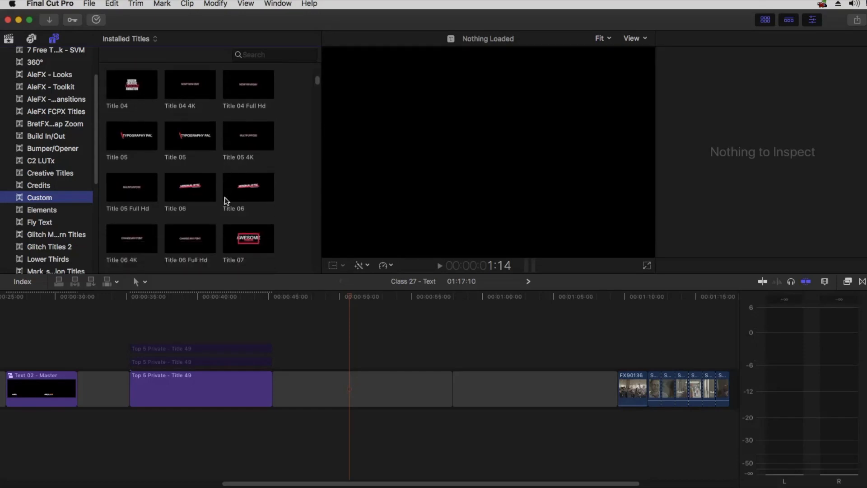
pyautogui.scroll(-5, 225, 197)
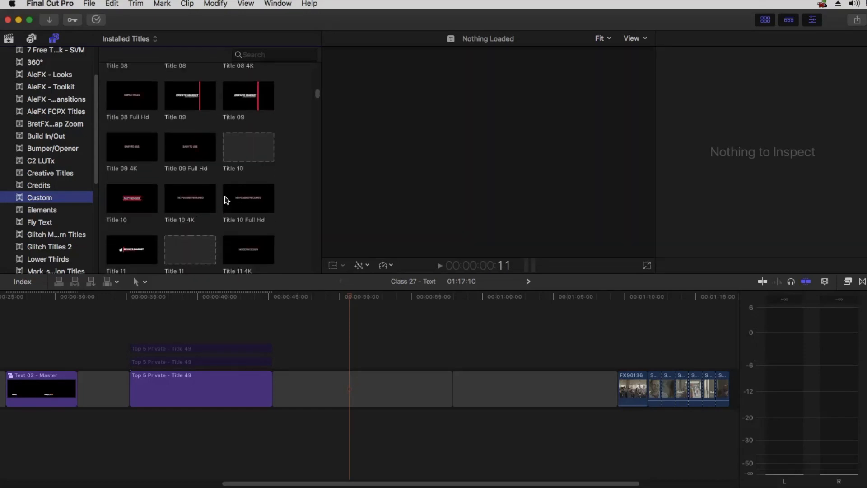
pyautogui.scroll(-5, 224, 196)
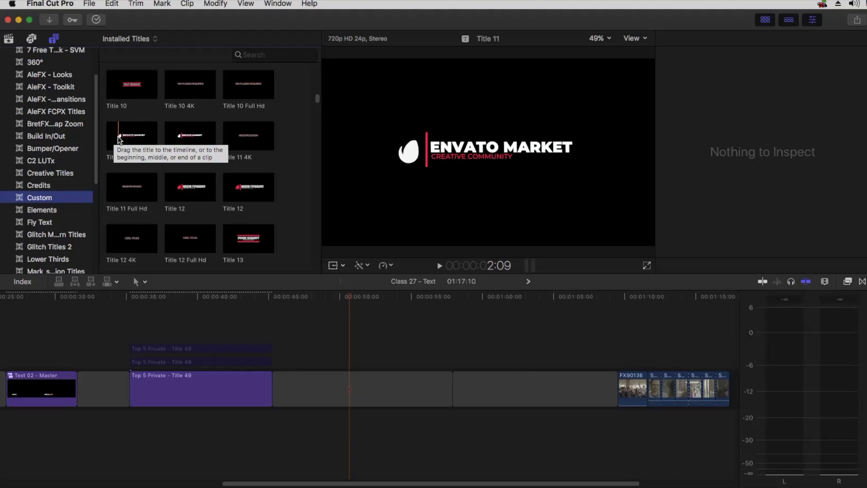
# Place Title 11 above the storyline near 50 seconds and show its text settings
pyautogui.moveTo(119, 139); pyautogui.dragTo(336, 362)
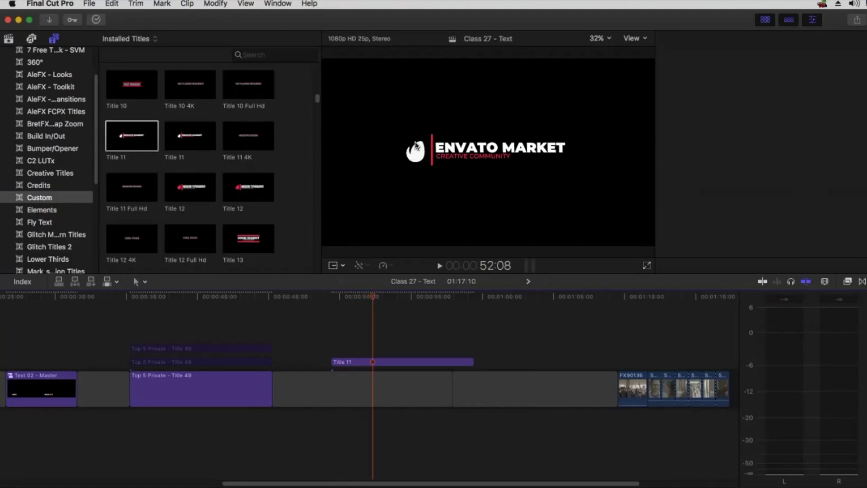
pyautogui.press('super+4')
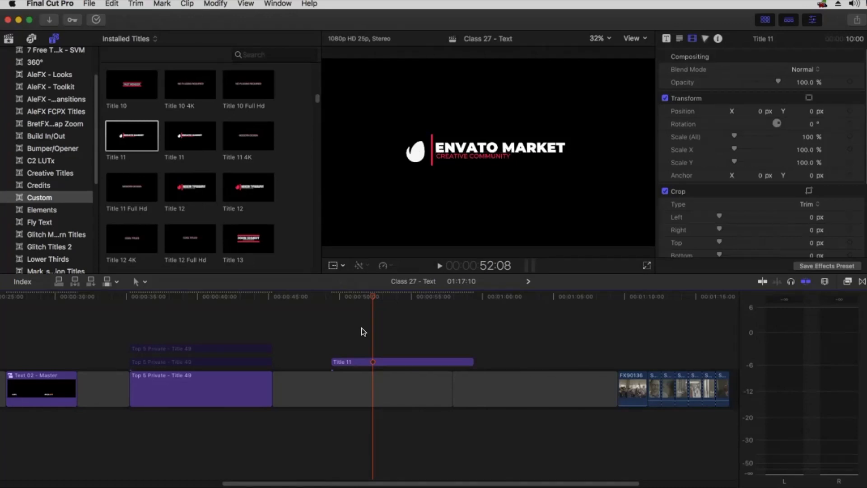
pyautogui.click(360, 362)
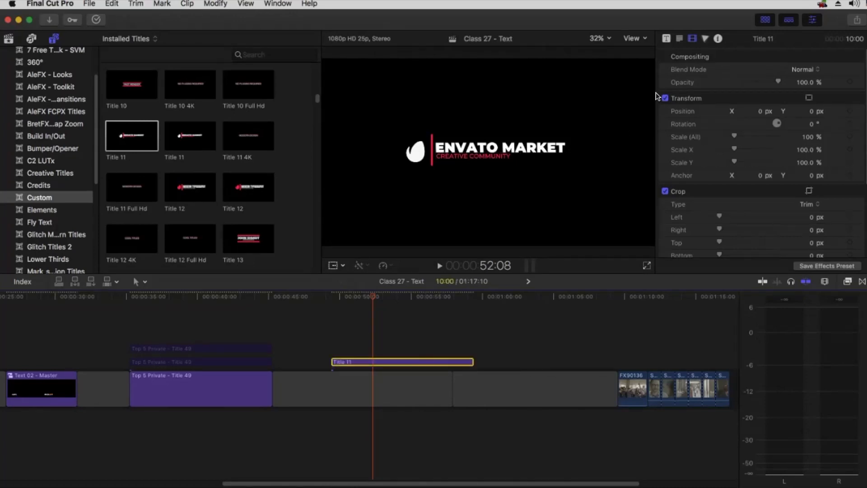
pyautogui.click(679, 39)
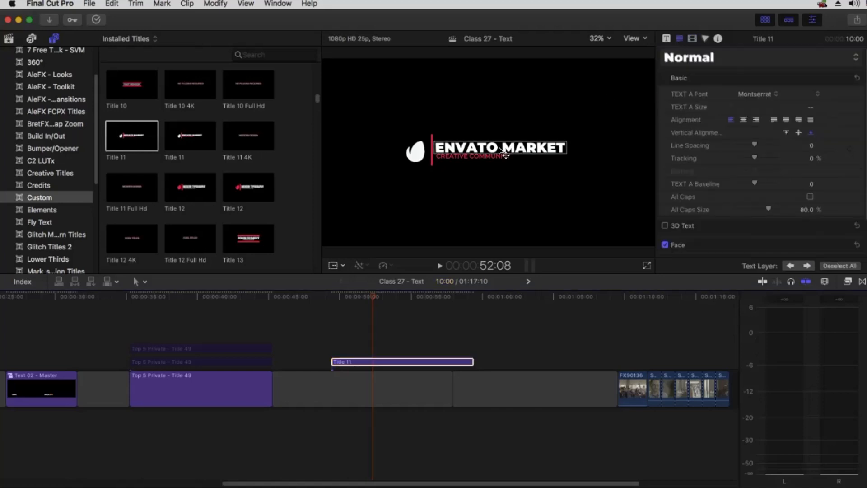
# Replace ENVATO MARKET with the person's name and CREATIVE COMMUNITY with 'VIDEO EDITOR'
pyautogui.doubleClick(503, 149)
pyautogui.click(720, 90)
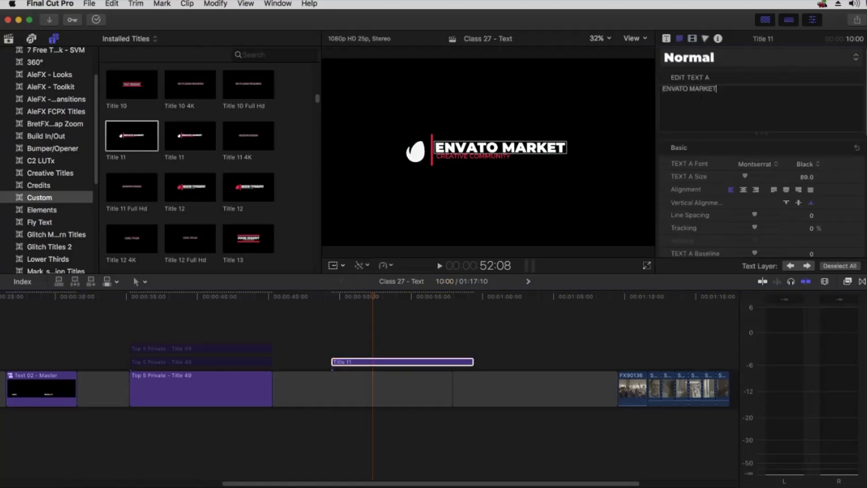
pyautogui.moveTo(720, 90); pyautogui.dragTo(651, 92)
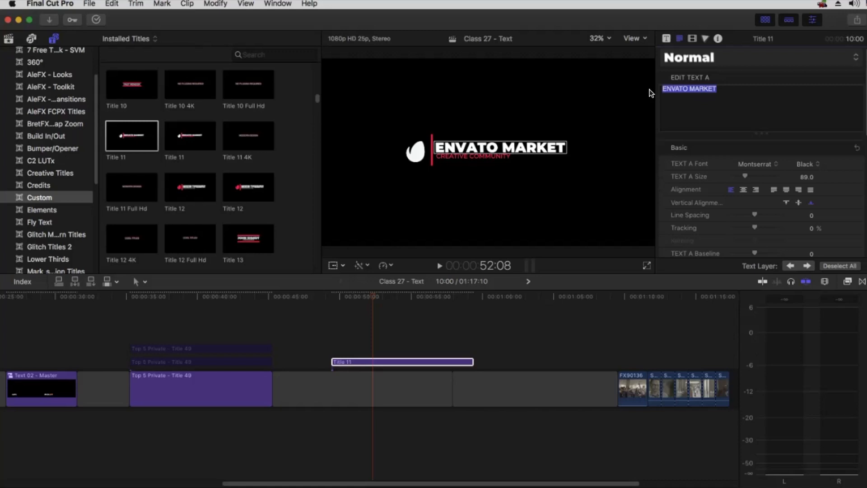
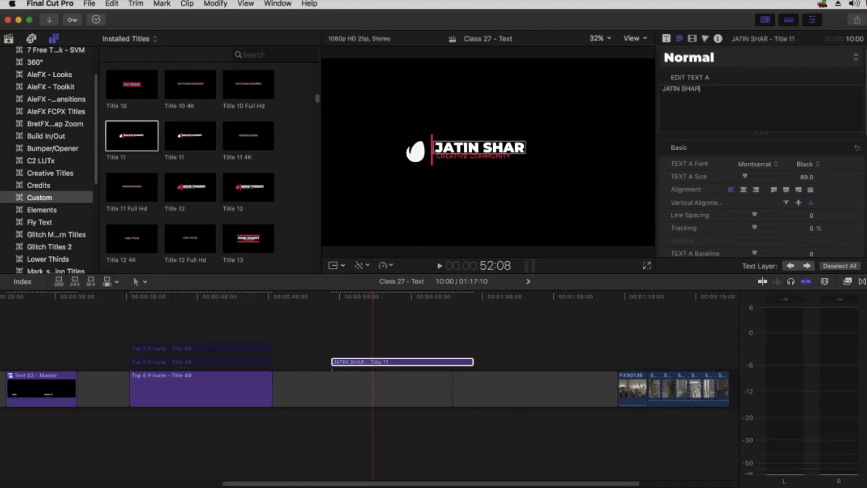
pyautogui.click(485, 161)
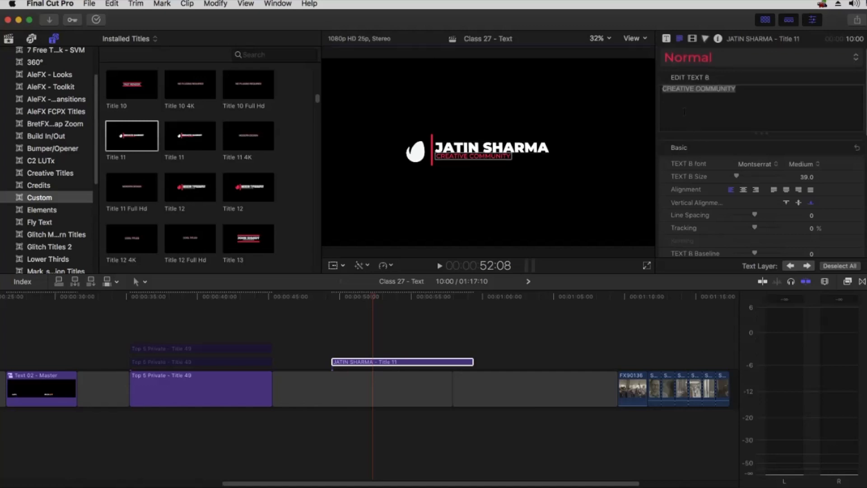
pyautogui.press('super+a')
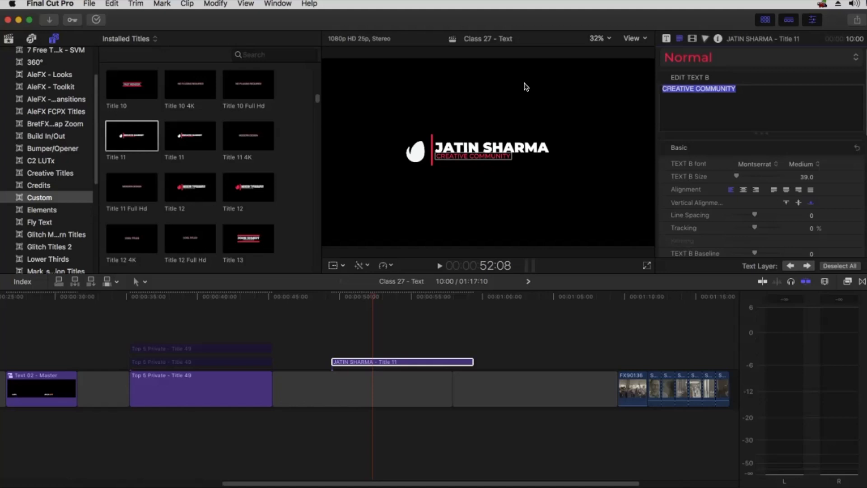
pyautogui.write('VIDEO EDITOR')
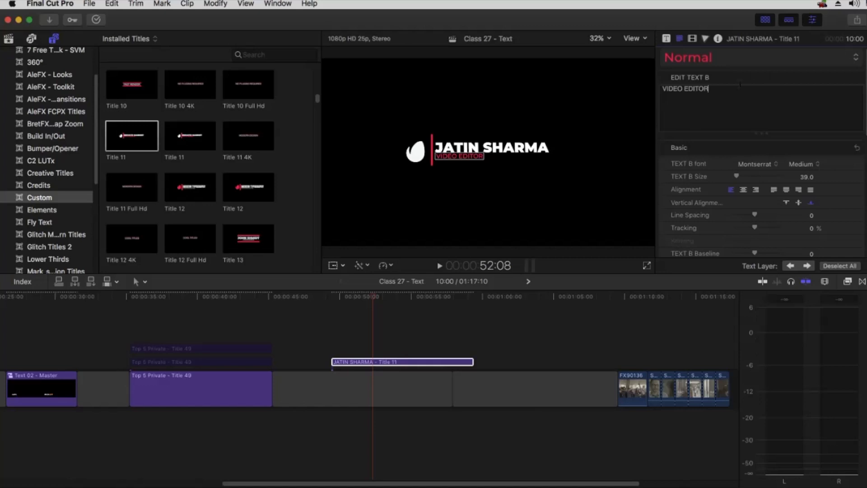
pyautogui.click(372, 326)
pyautogui.click(370, 361)
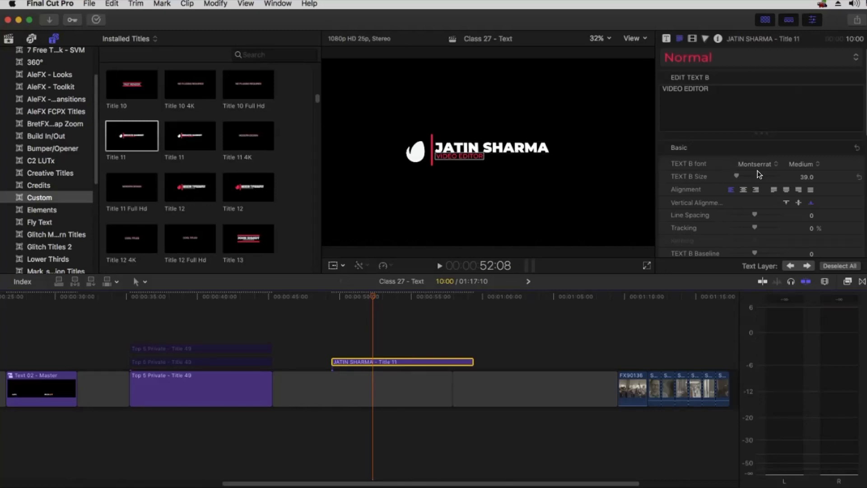
# Set the Text A name heading's face colour to yellow
pyautogui.click(514, 150)
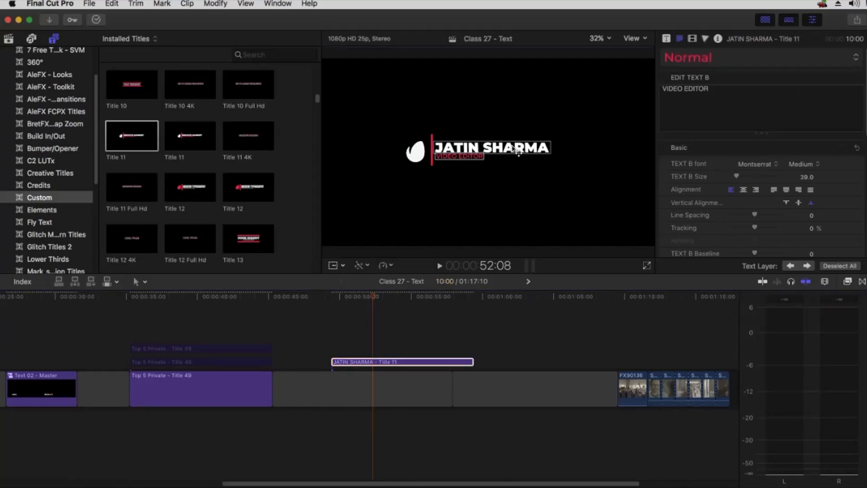
pyautogui.scroll(-10, 781, 194)
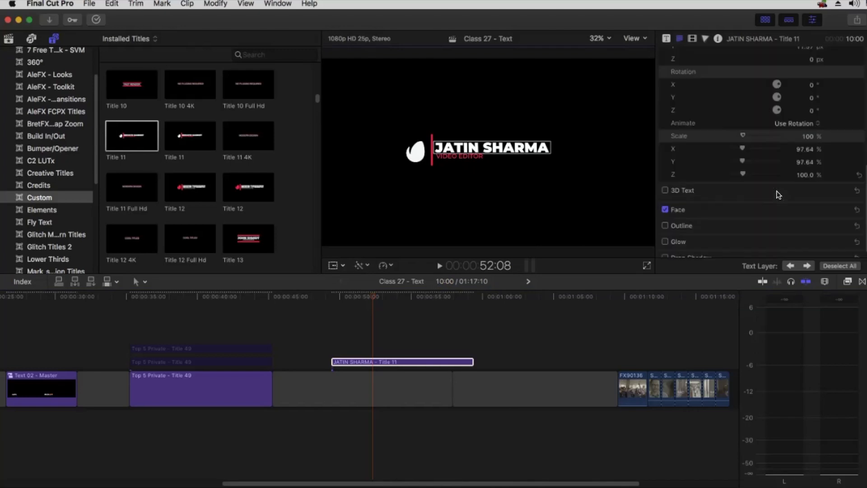
pyautogui.click(842, 202)
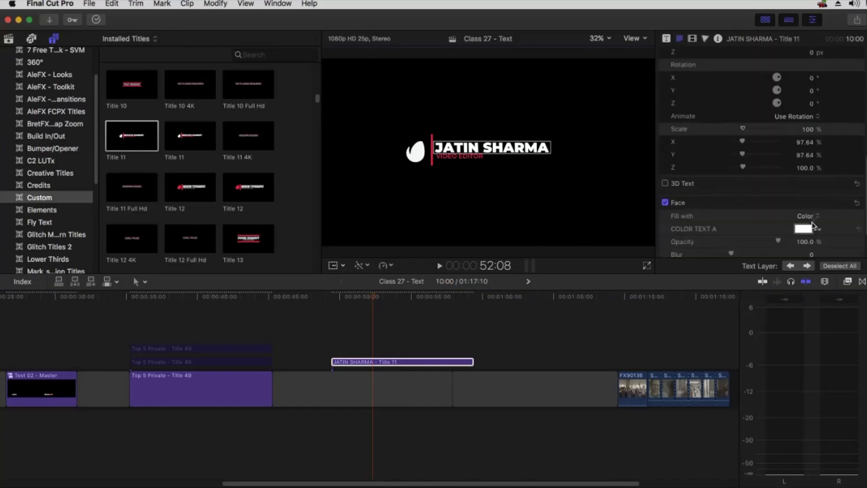
pyautogui.click(803, 228)
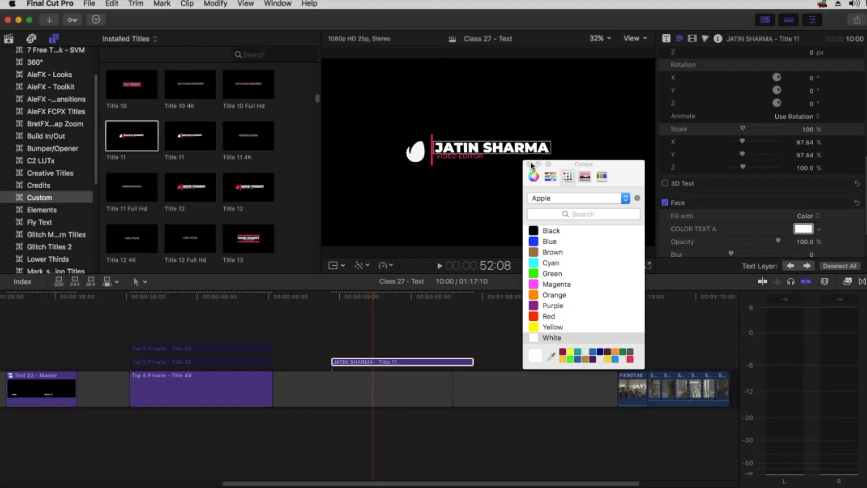
pyautogui.click(614, 352)
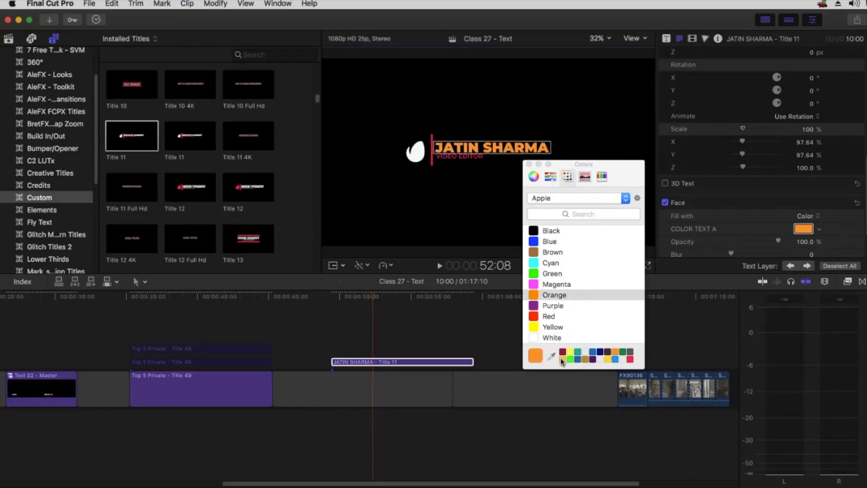
pyautogui.click(546, 326)
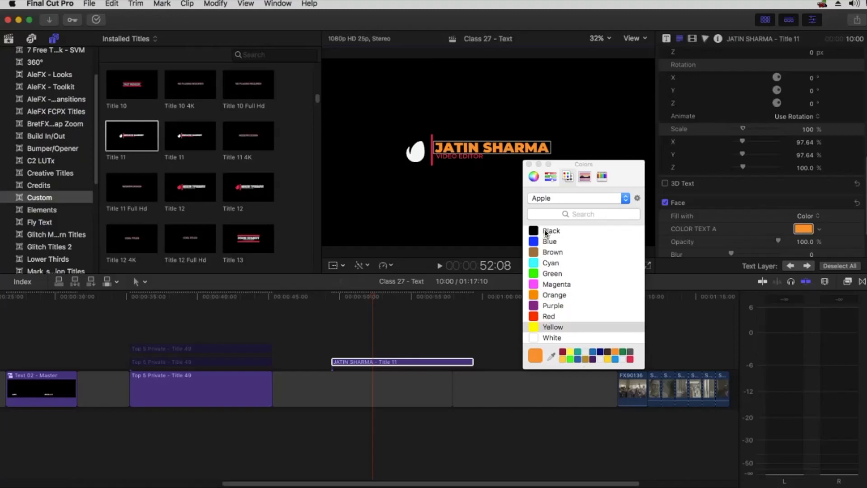
pyautogui.click(528, 164)
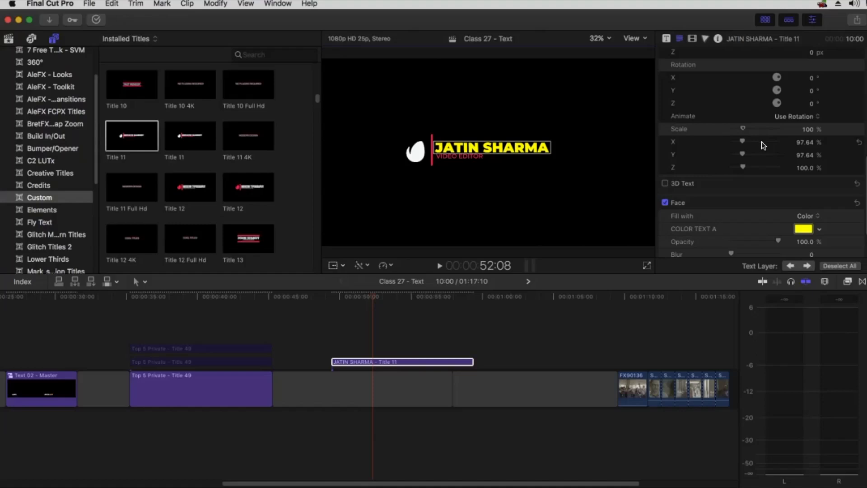
pyautogui.click(445, 156)
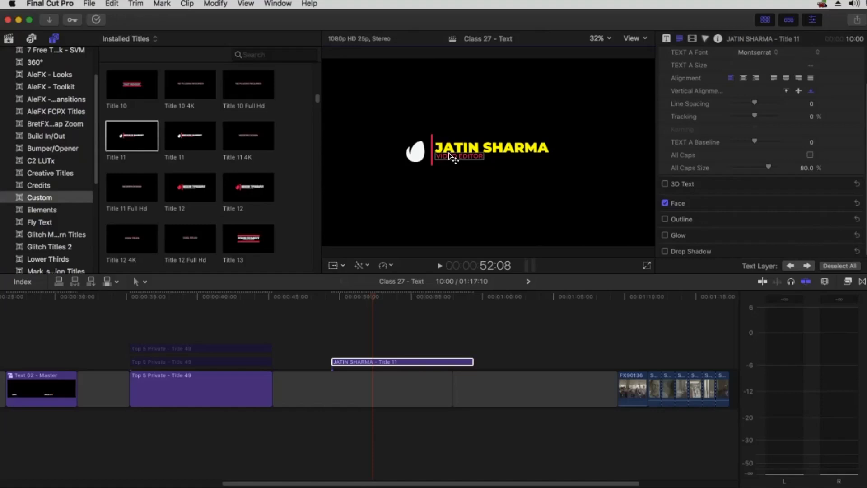
# Change the Text B 'VIDEO EDITOR' face colour from red to white
pyautogui.scroll(-5, 741, 161)
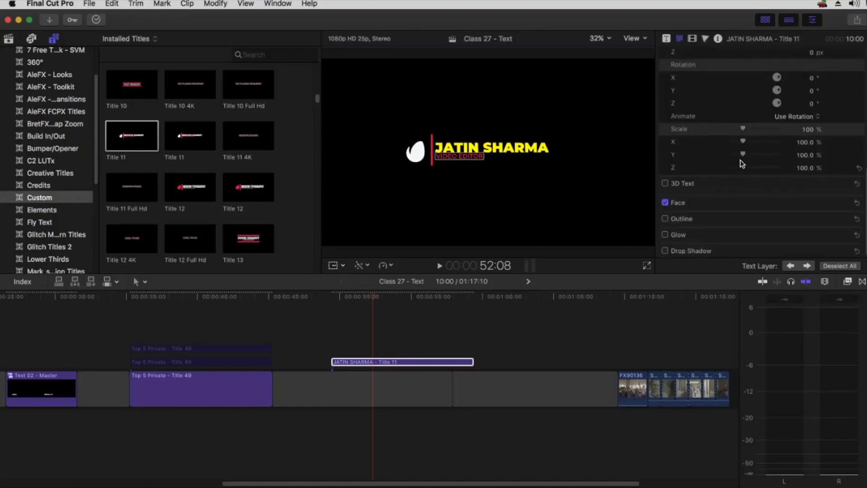
pyautogui.click(836, 202)
pyautogui.scroll(-3, 813, 194)
pyautogui.click(801, 180)
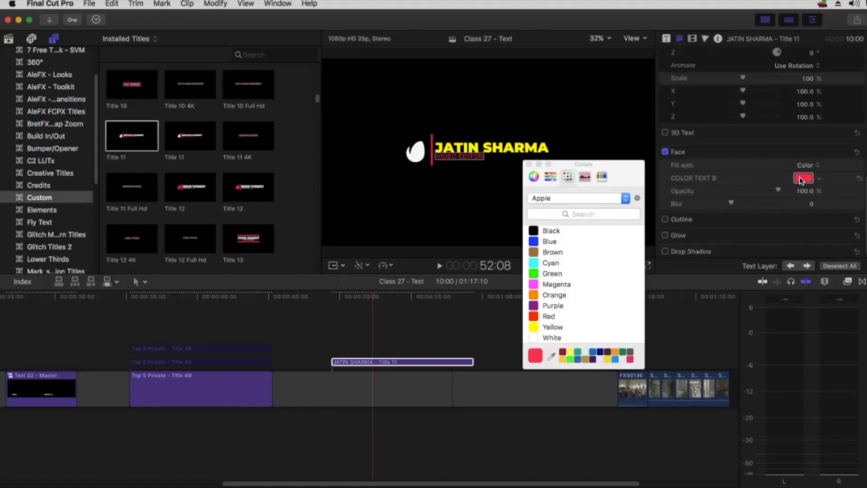
pyautogui.click(553, 339)
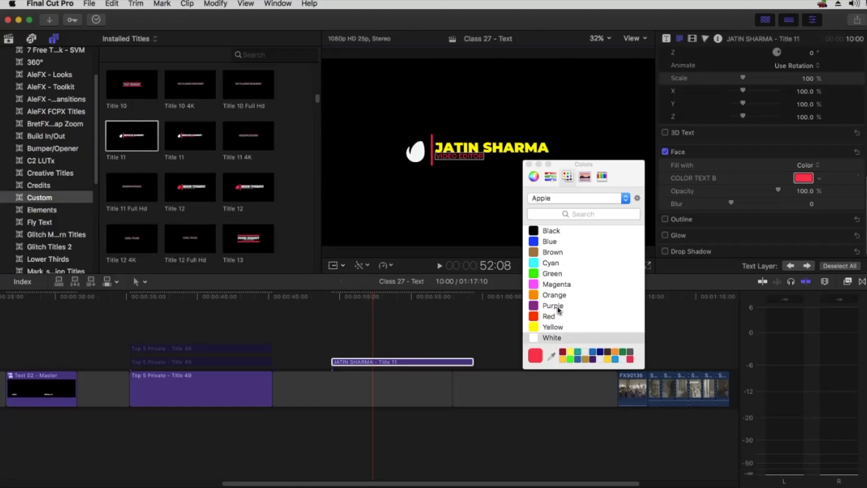
pyautogui.click(529, 164)
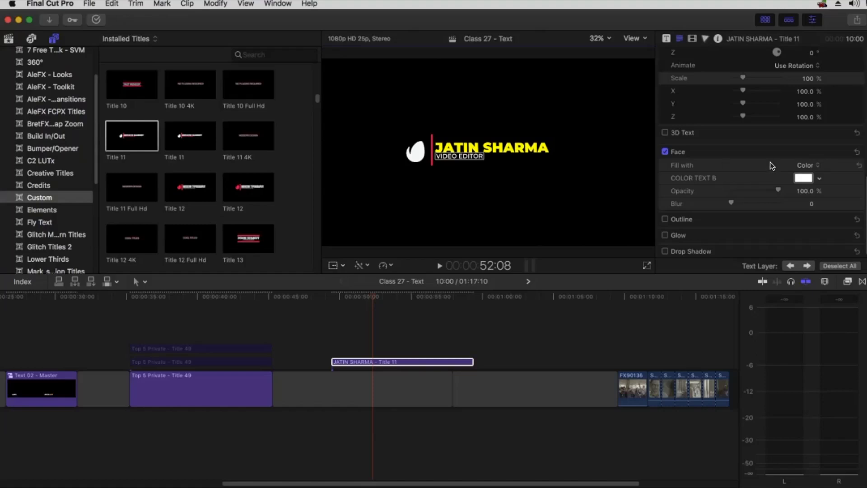
# Drag the K.R._Mangalam_University_logo PNG from Finder onto the timeline after Title 11
pyautogui.click(8, 39)
pyautogui.press('super+Tab')
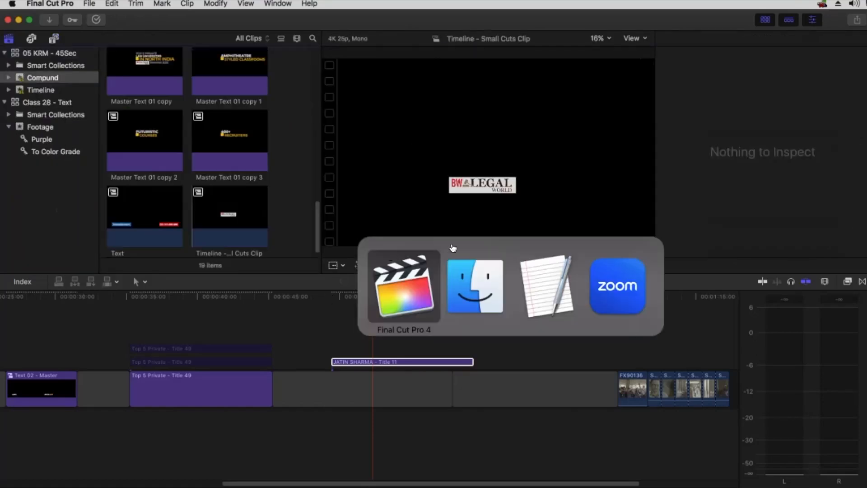
pyautogui.moveTo(620, 138); pyautogui.dragTo(500, 350)
pyautogui.click(554, 345)
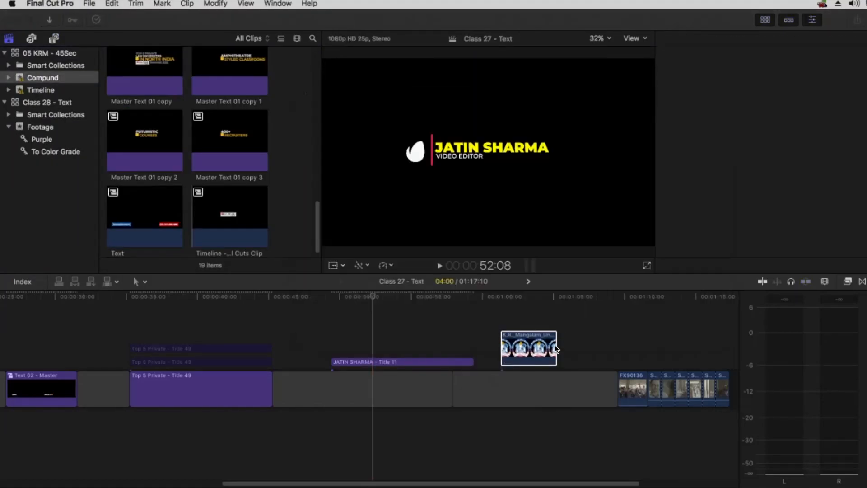
# Reveal the logo clip's source image in the Footage event with Shift-F
pyautogui.click(523, 298)
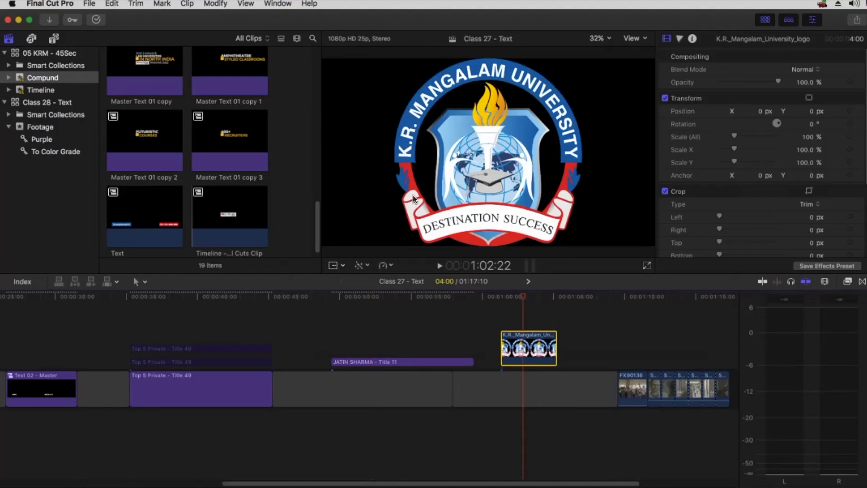
pyautogui.click(382, 298)
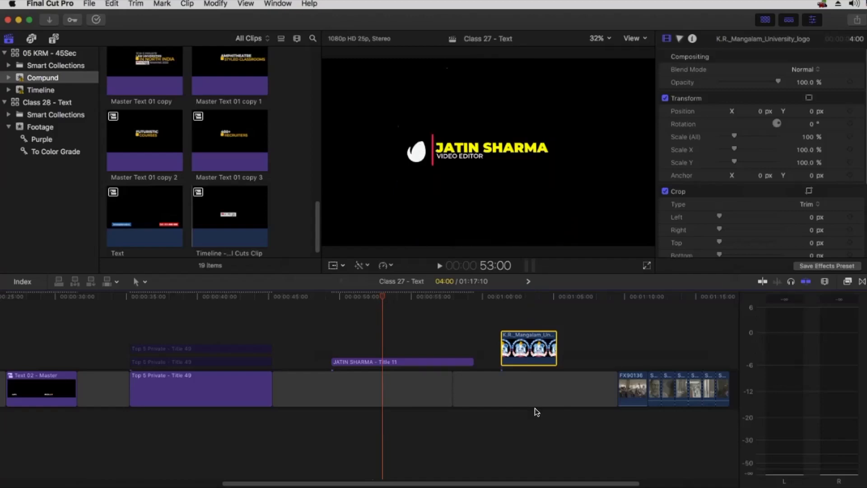
pyautogui.rightClick(531, 342)
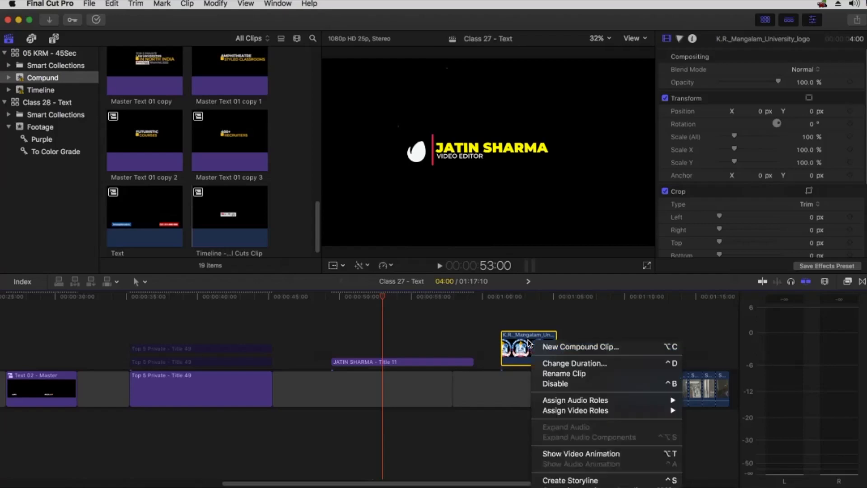
pyautogui.press('Escape')
pyautogui.hotkey('shift', 'f')
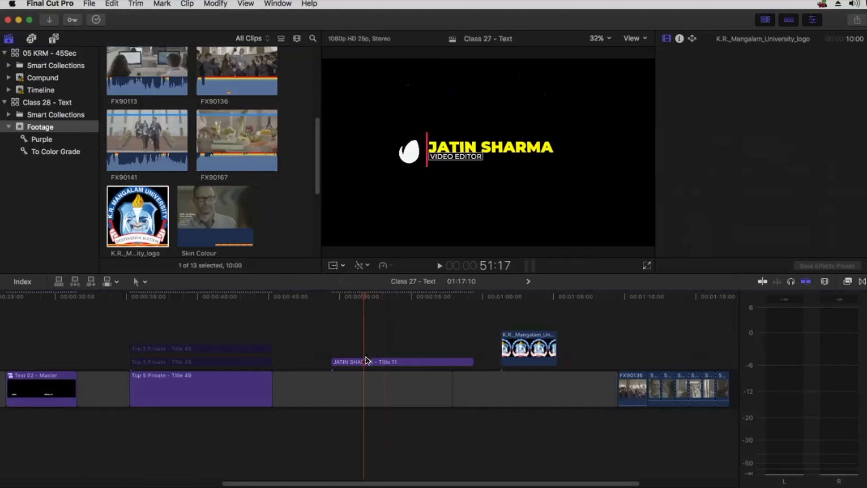
pyautogui.click(365, 361)
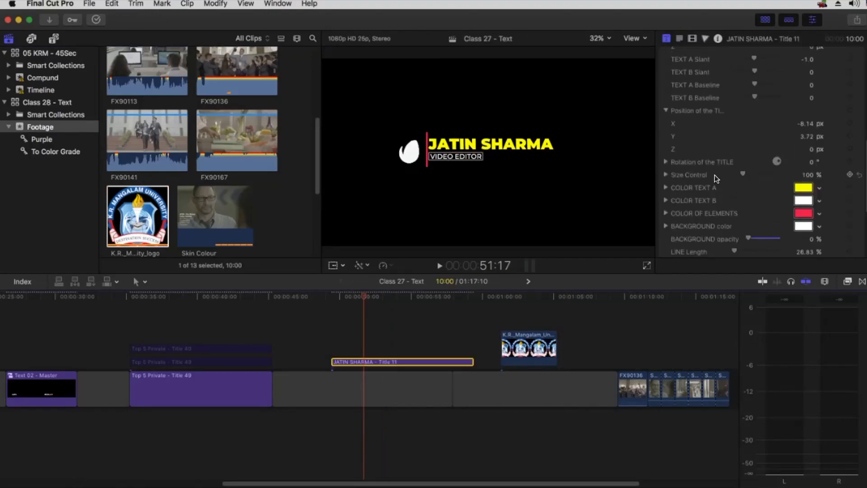
pyautogui.scroll(-2, 714, 175)
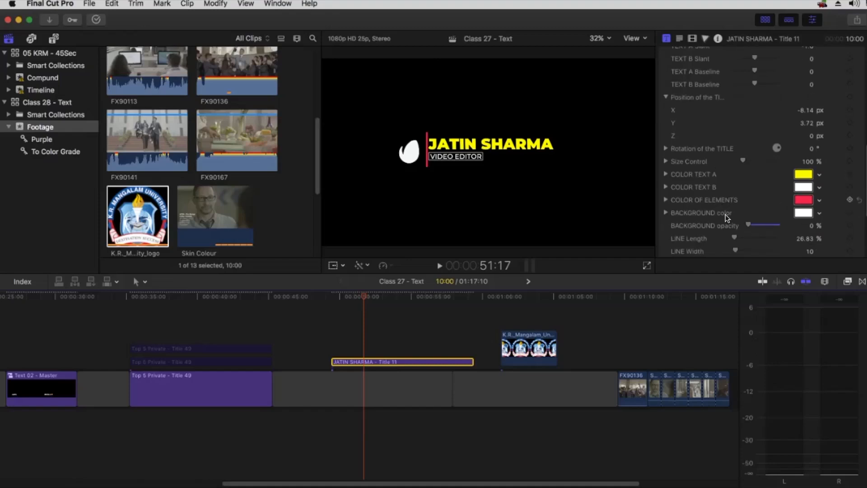
pyautogui.scroll(-5, 711, 195)
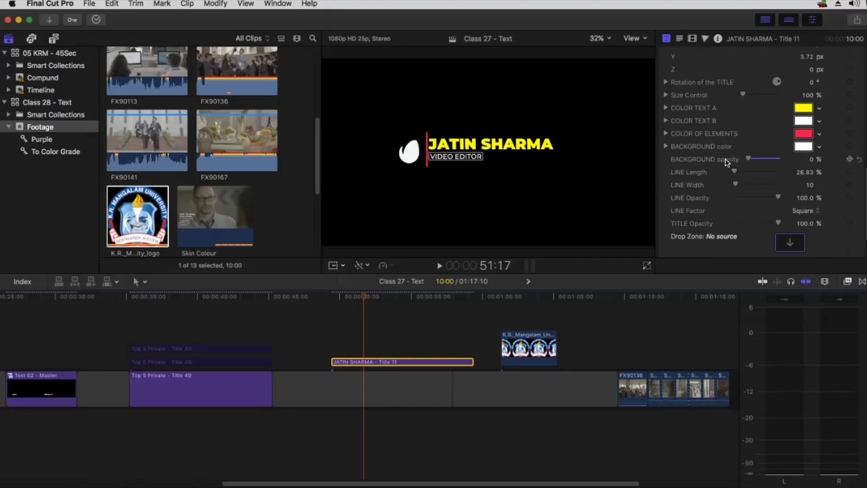
pyautogui.scroll(-3, 703, 186)
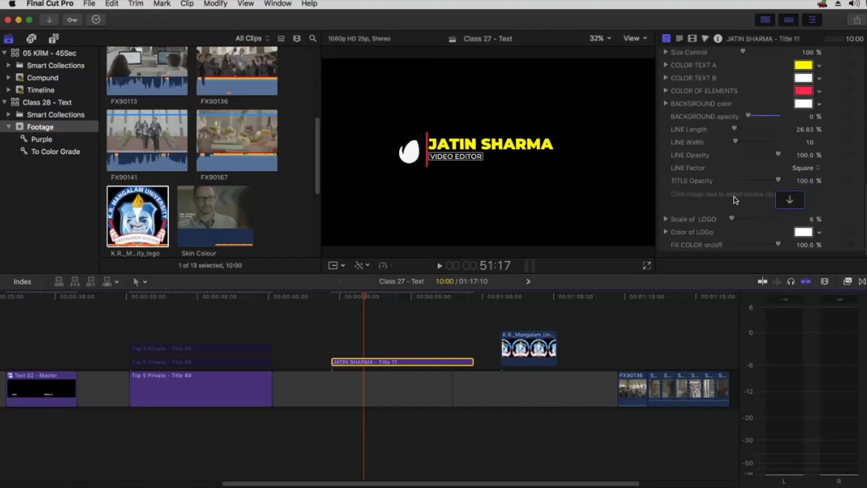
pyautogui.click(791, 202)
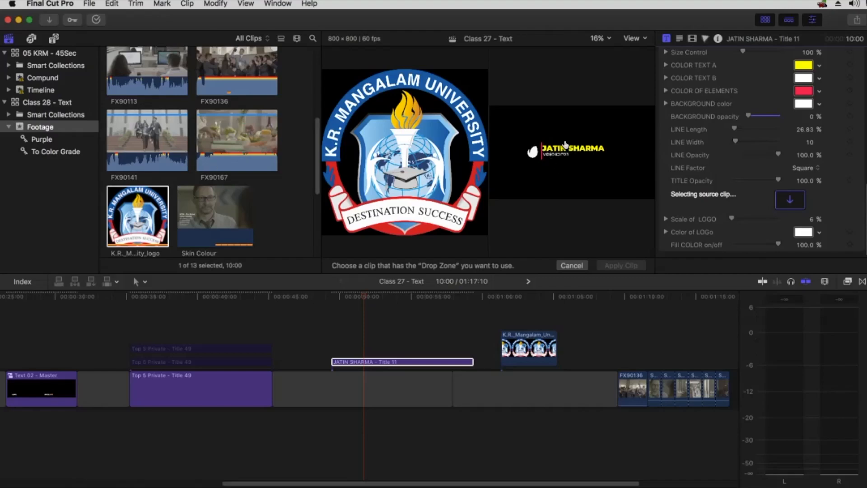
pyautogui.click(199, 212)
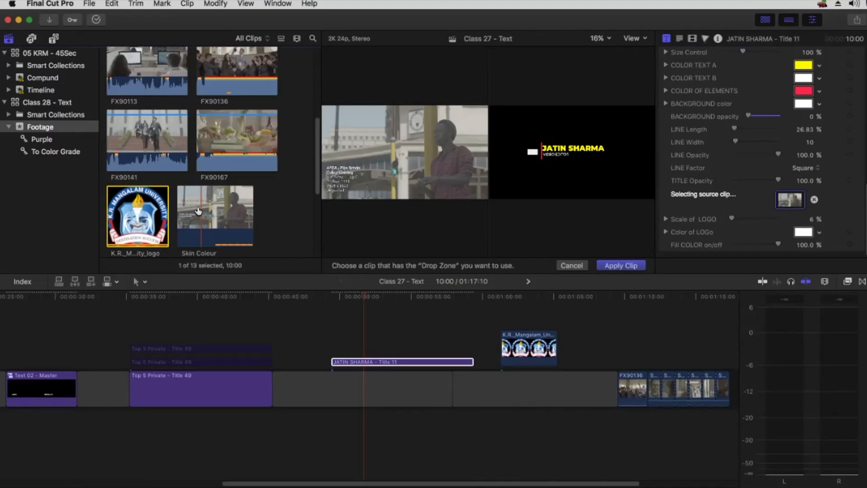
pyautogui.click(621, 266)
pyautogui.click(348, 295)
pyautogui.moveTo(348, 295); pyautogui.dragTo(395, 296)
pyautogui.click(384, 361)
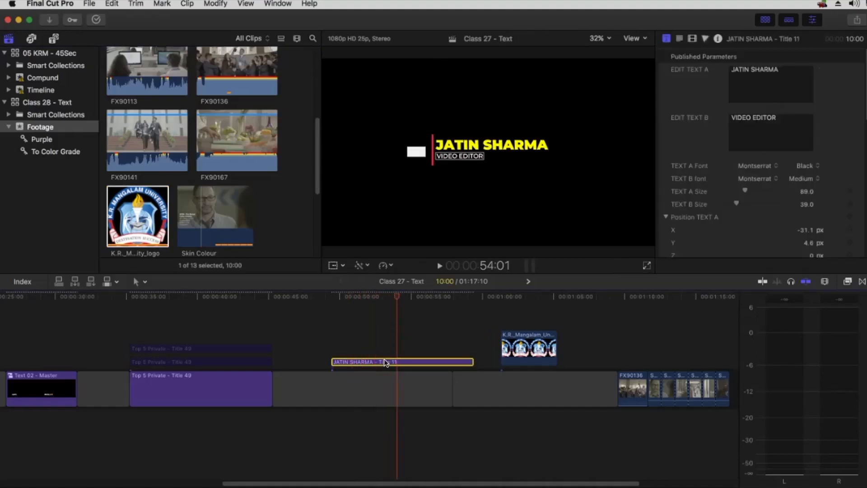
pyautogui.scroll(-10, 738, 169)
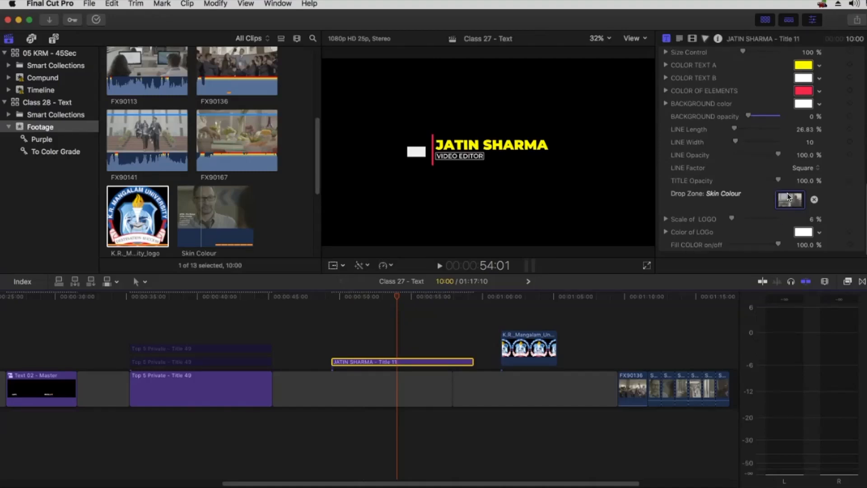
pyautogui.moveTo(734, 219); pyautogui.dragTo(736, 219)
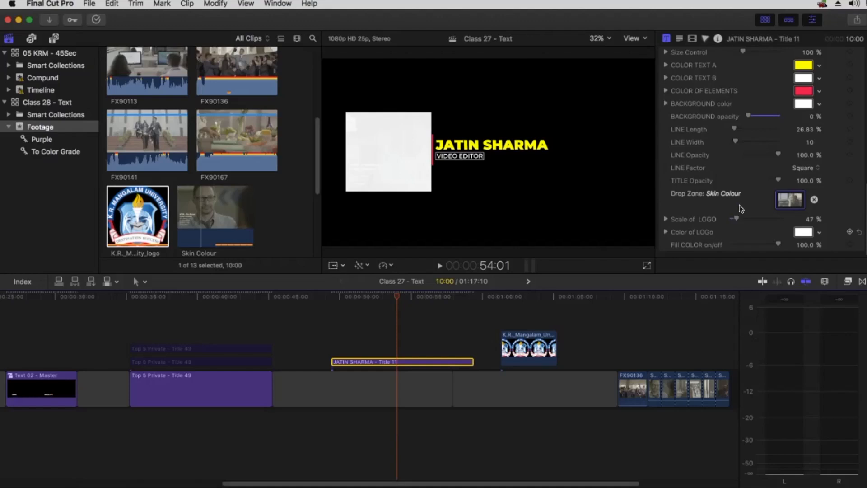
pyautogui.click(665, 232)
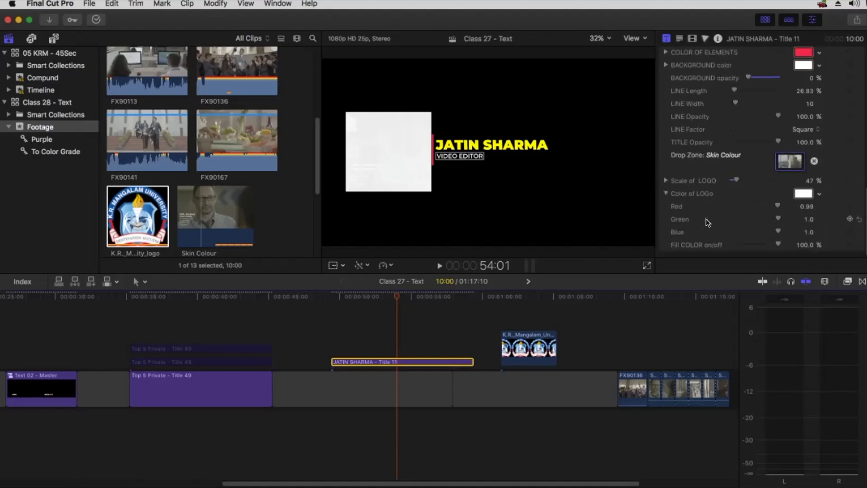
pyautogui.moveTo(773, 243); pyautogui.dragTo(728, 240)
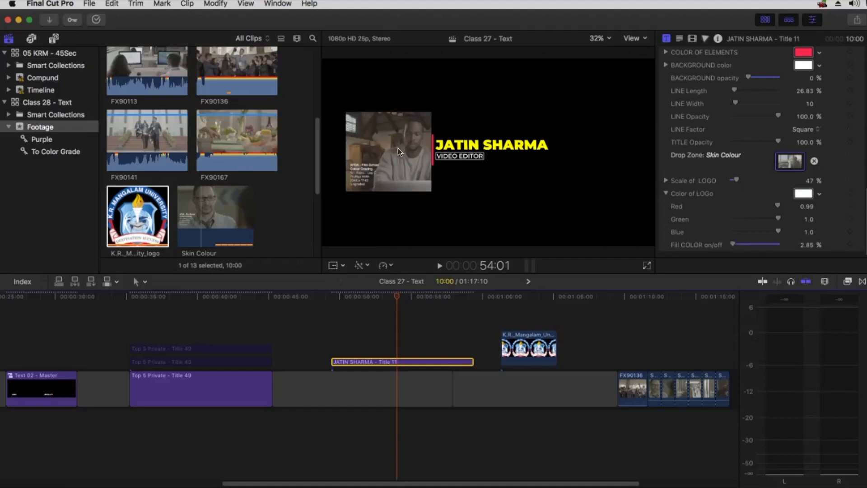
pyautogui.moveTo(735, 179); pyautogui.dragTo(733, 182)
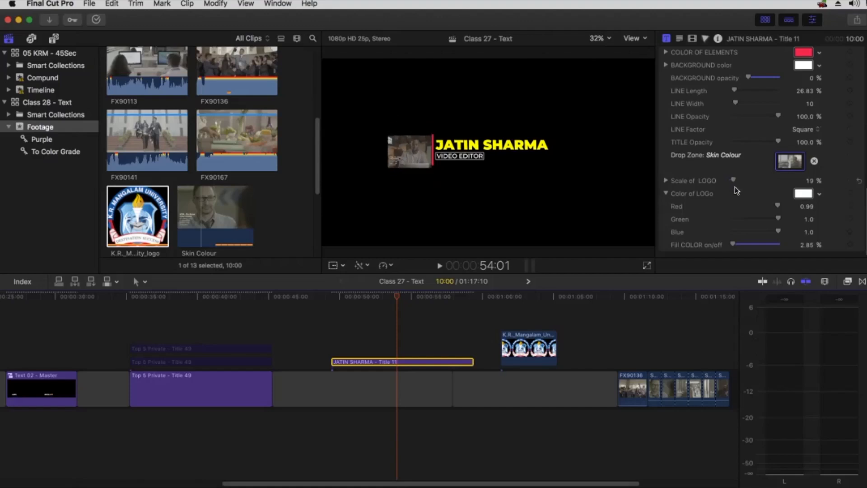
pyautogui.click(813, 161)
pyautogui.press('super+z')
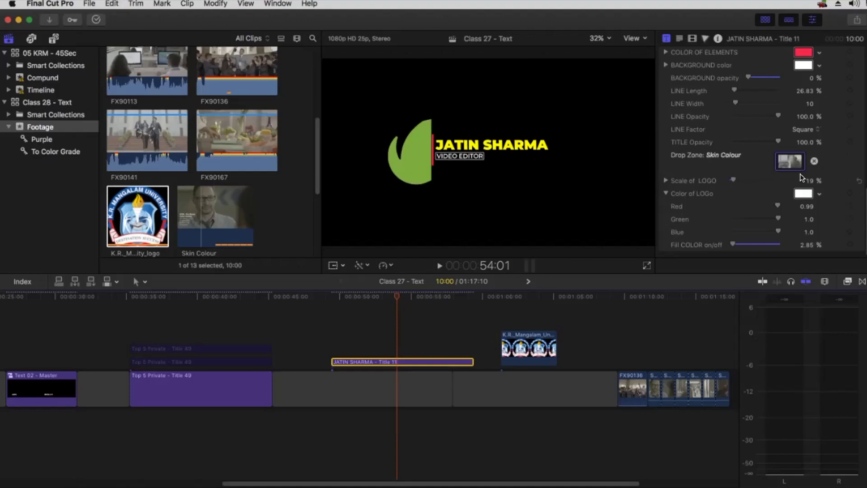
pyautogui.press('super+z')
pyautogui.press('super+z')
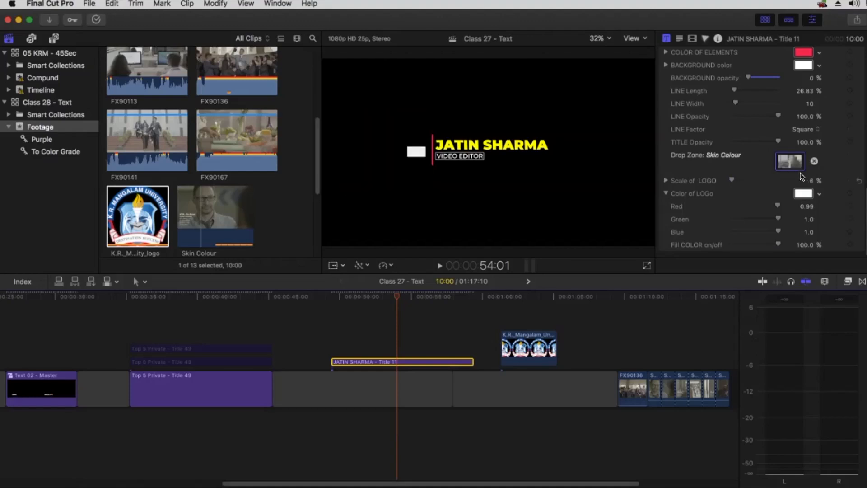
# Undo the Skin Colour source and apply the K.R._Mangalam_University_logo clip to the logo drop zone
pyautogui.press('super+shift+z')
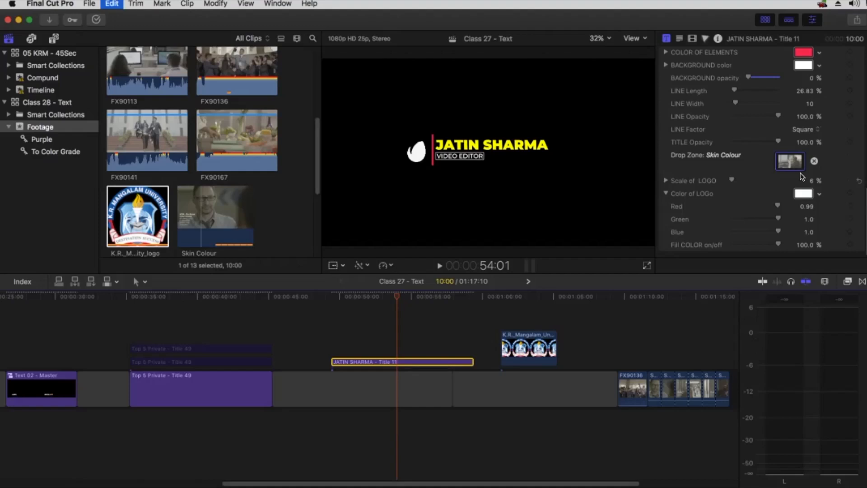
pyautogui.click(788, 162)
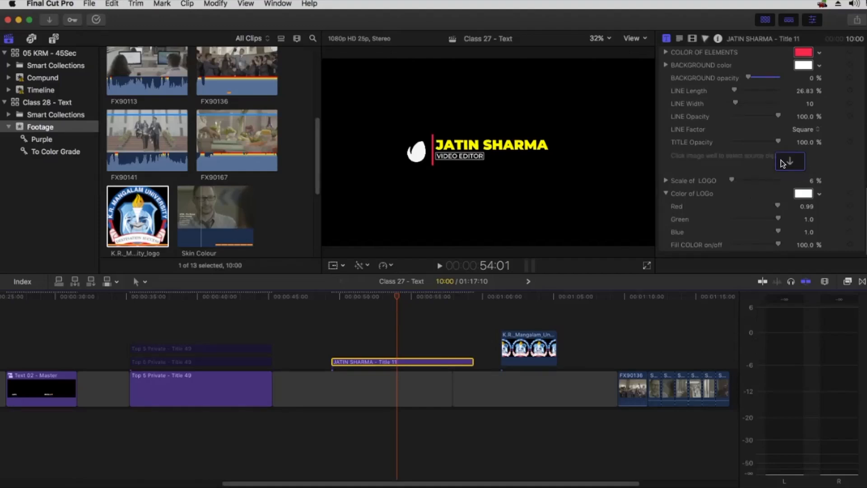
pyautogui.click(130, 207)
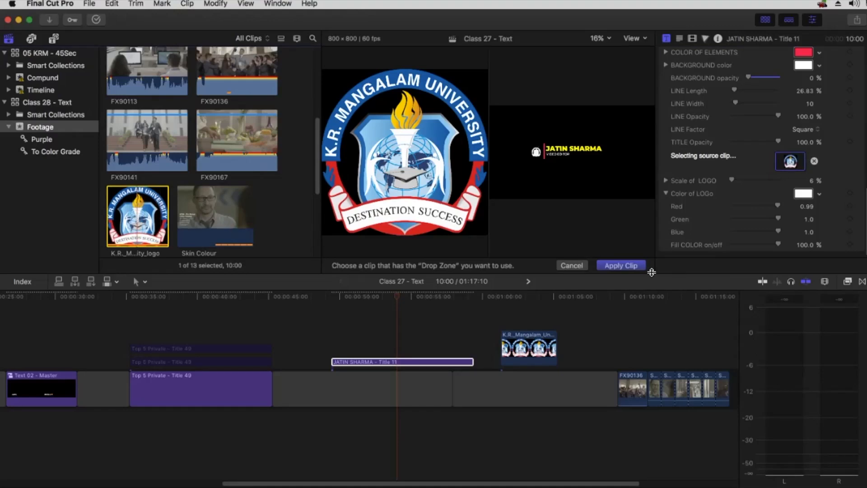
pyautogui.click(623, 266)
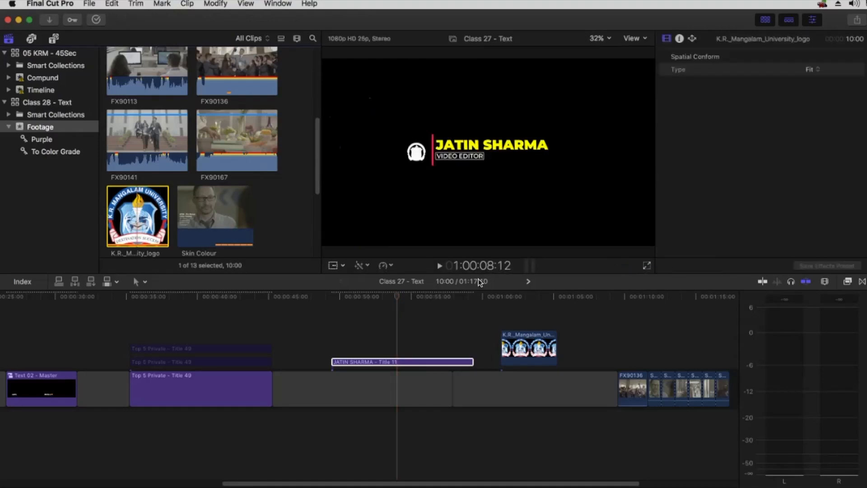
pyautogui.moveTo(388, 294)
pyautogui.mouseDown()
pyautogui.moveTo(350, 294)
pyautogui.moveTo(385, 296)
pyautogui.mouseUp()
pyautogui.click(415, 154)
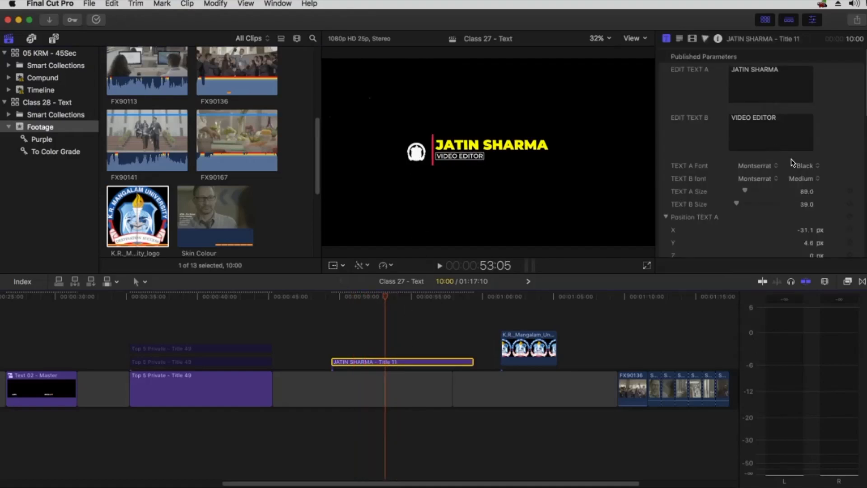
pyautogui.scroll(-10, 715, 150)
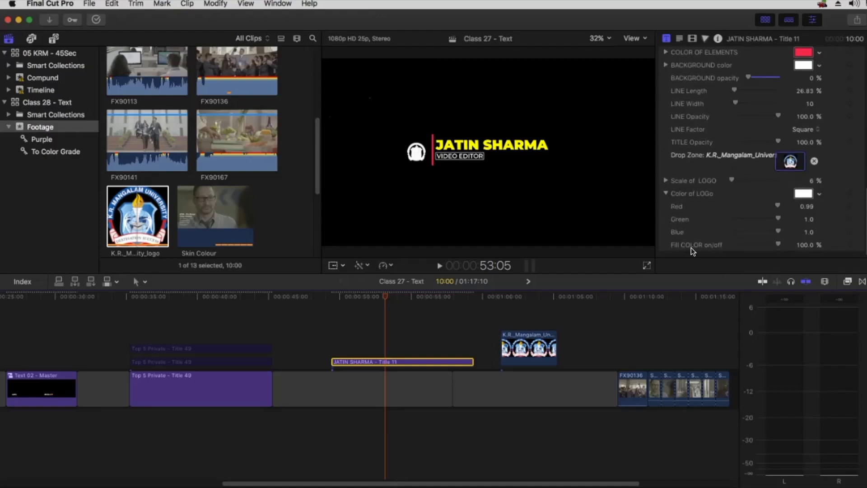
# Set Fill COLOR to 0% and Scale of LOGO to 8%, then Option-drag the title up a lane
pyautogui.moveTo(772, 242); pyautogui.dragTo(725, 247)
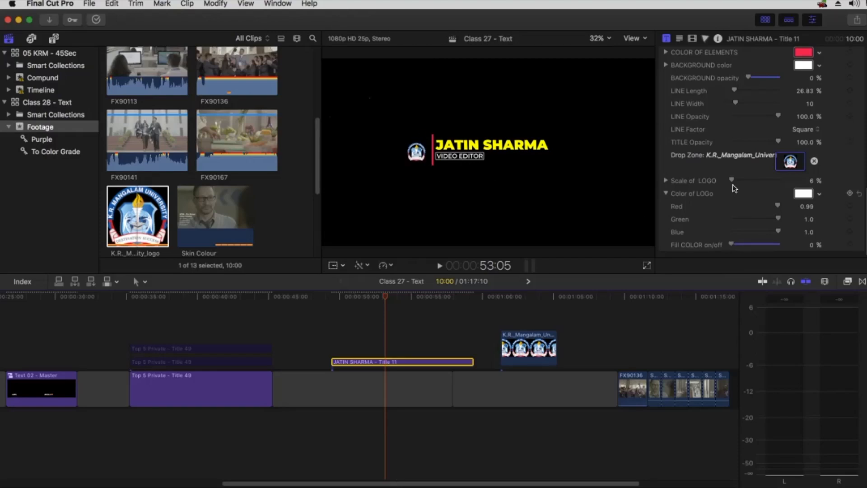
pyautogui.moveTo(732, 180); pyautogui.dragTo(735, 194)
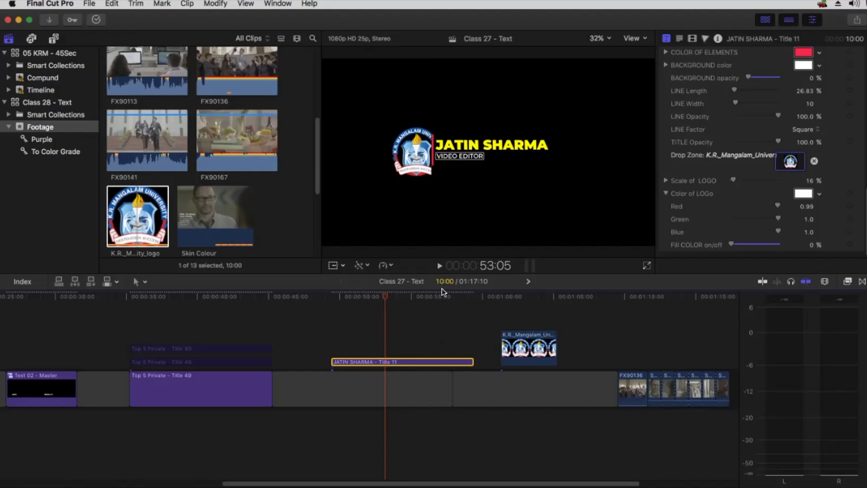
pyautogui.click(421, 149)
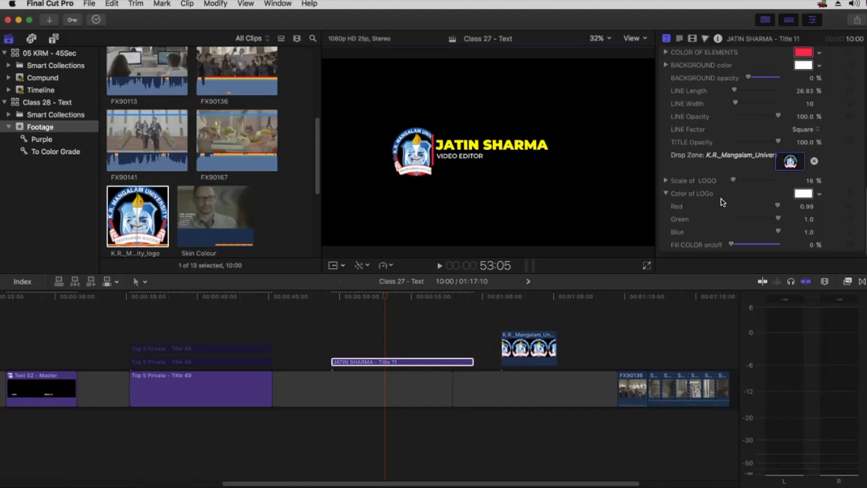
pyautogui.scroll(5, 721, 201)
pyautogui.scroll(3, 720, 199)
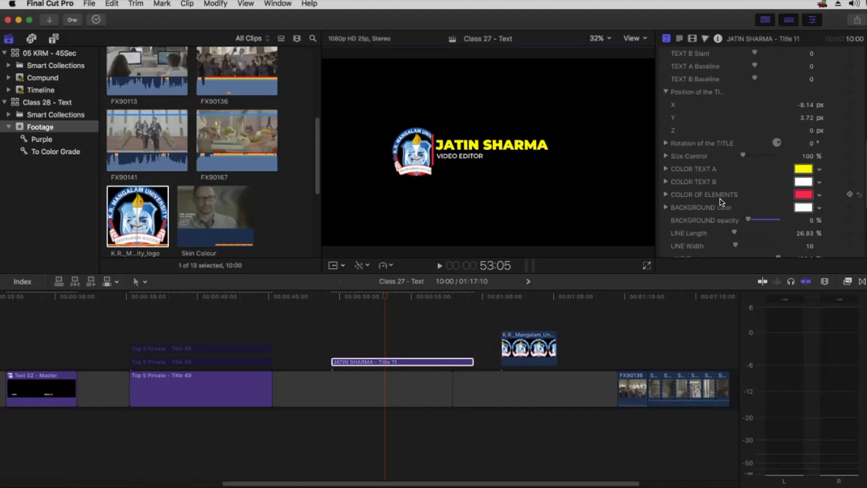
pyautogui.scroll(-8, 719, 197)
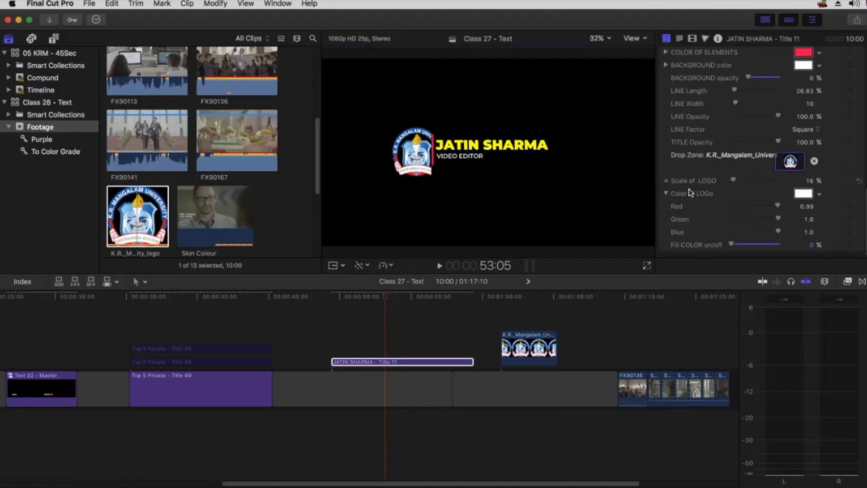
pyautogui.moveTo(732, 178); pyautogui.dragTo(731, 179)
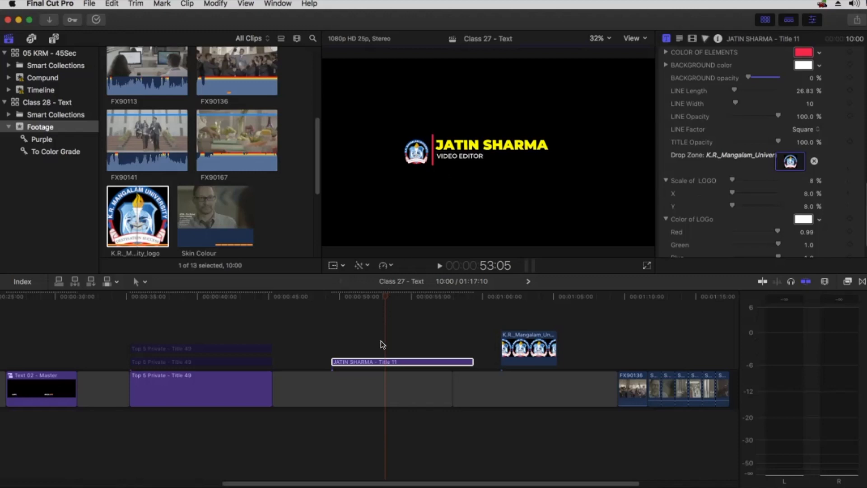
pyautogui.moveTo(386, 365); pyautogui.dragTo(396, 347)
# Disable the upper duplicate Title 11 clip and select the lower original
pyautogui.click(394, 347)
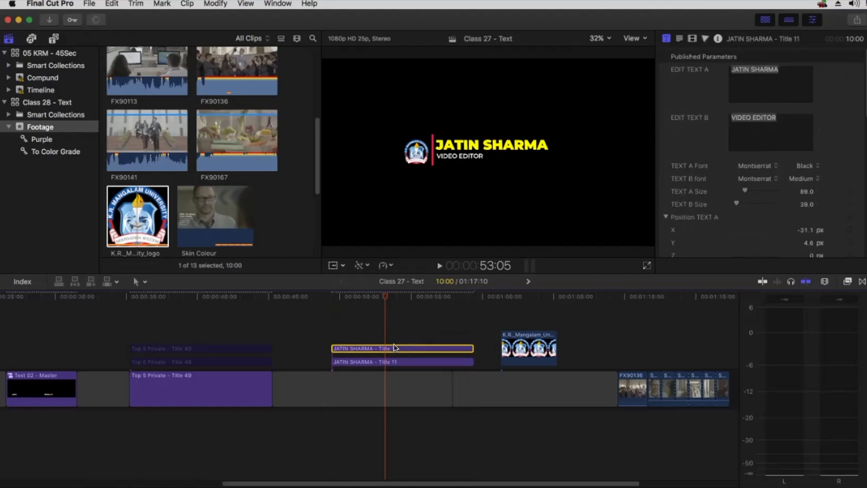
pyautogui.scroll(-10, 741, 180)
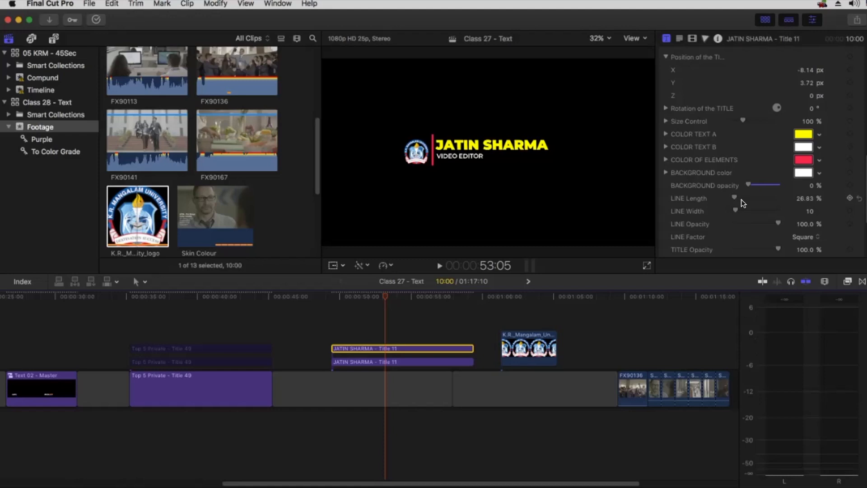
pyautogui.scroll(-4, 706, 184)
pyautogui.scroll(-2, 705, 184)
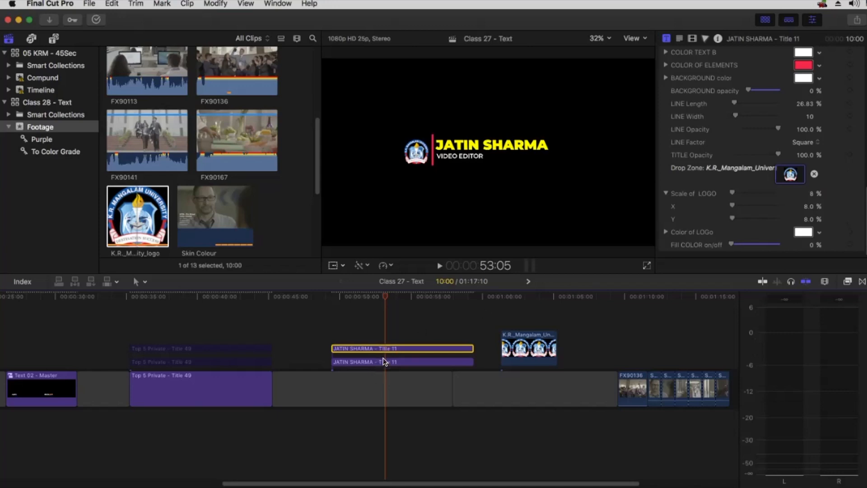
pyautogui.press('v')
pyautogui.click(368, 361)
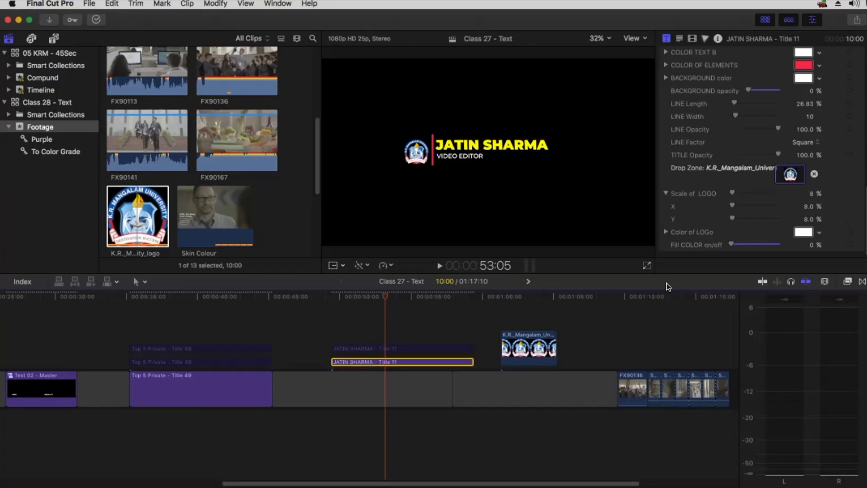
pyautogui.scroll(10, 748, 181)
pyautogui.scroll(-10, 712, 179)
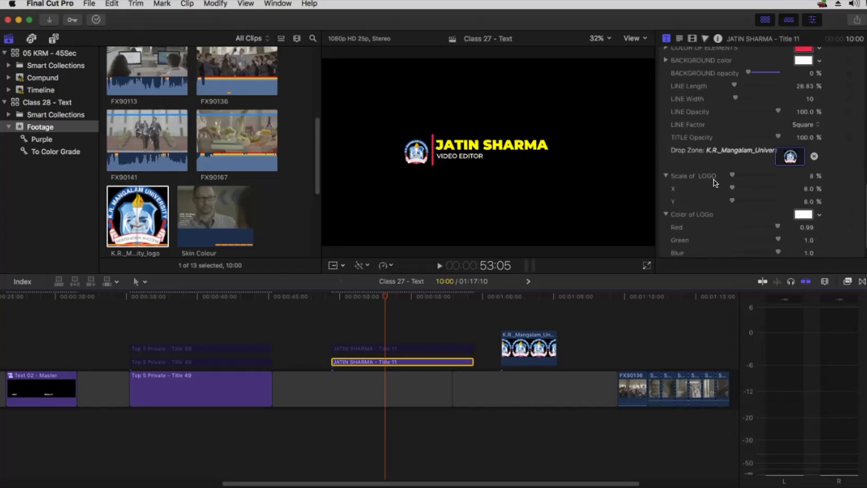
# Remove the university logo from the original title's drop zone, shrinking it to nothing, and preview
pyautogui.click(814, 135)
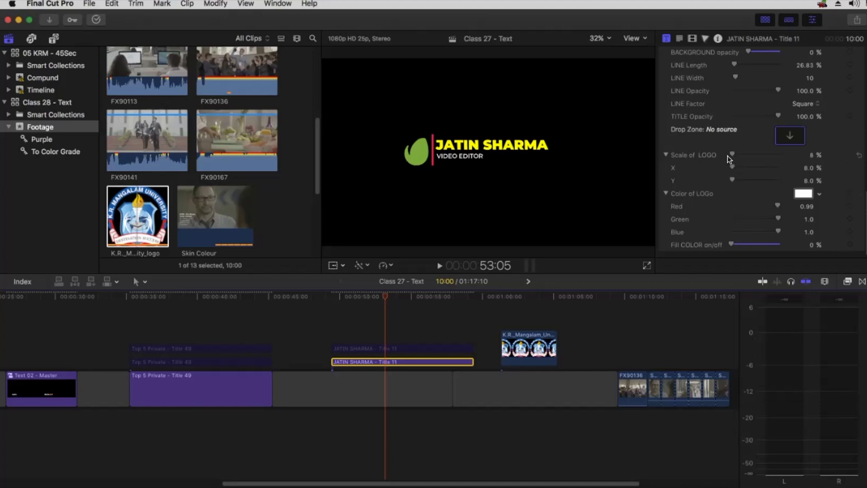
pyautogui.moveTo(732, 155); pyautogui.dragTo(714, 155)
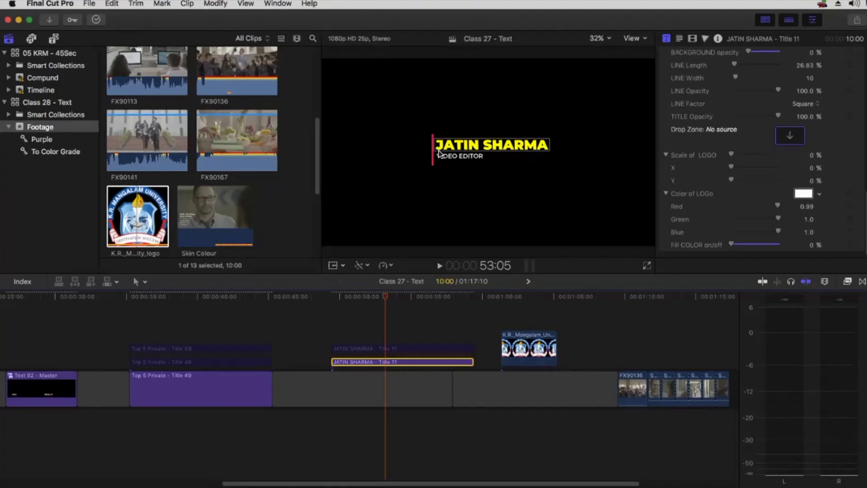
pyautogui.click(329, 299)
pyautogui.press('space')
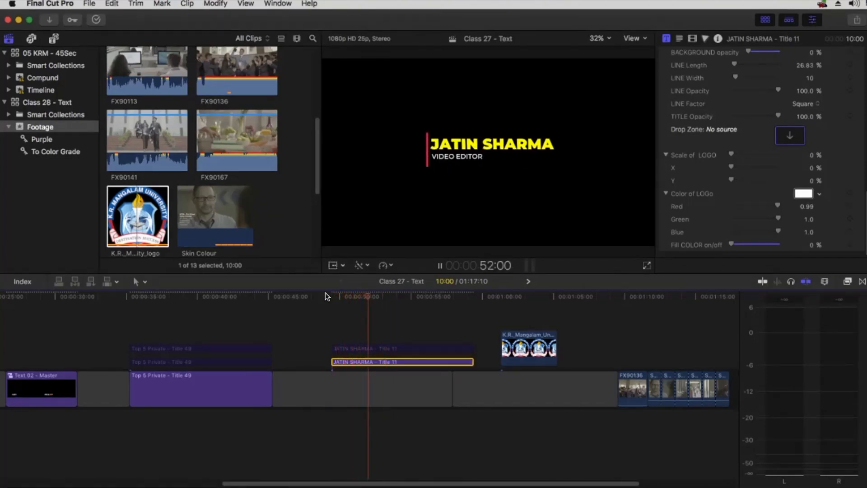
pyautogui.press('space')
pyautogui.click(365, 348)
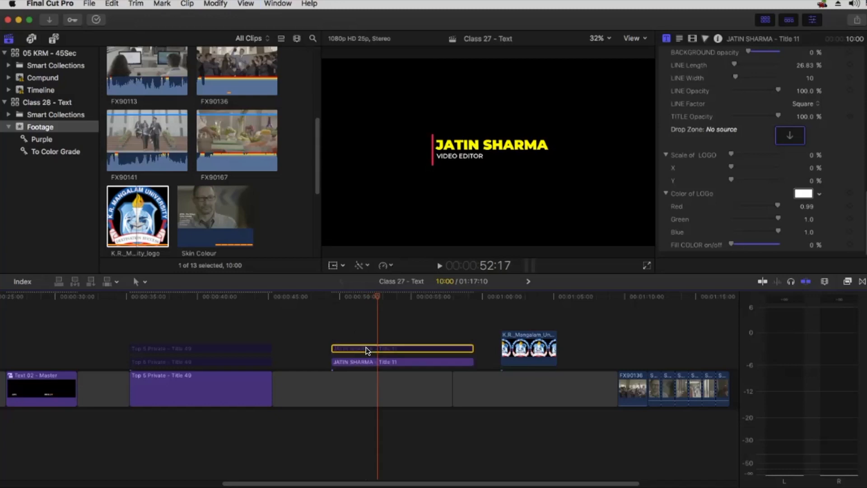
pyautogui.press('v')
pyautogui.click(365, 362)
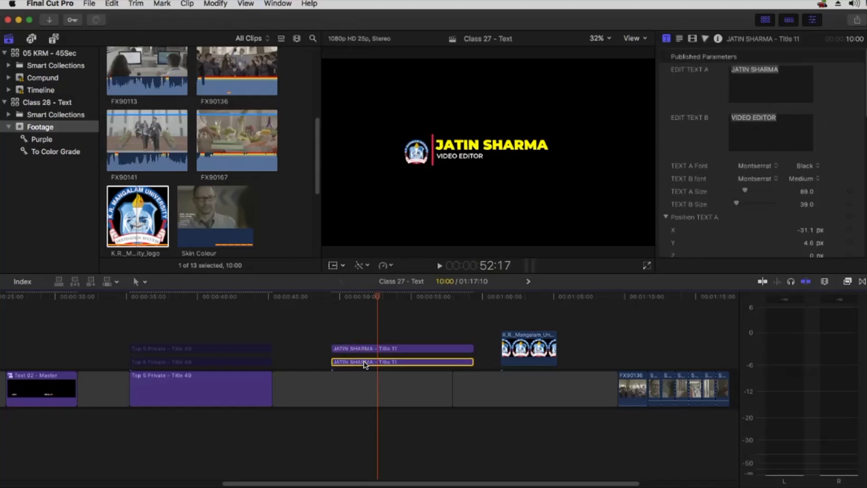
pyautogui.press('v')
# Delete the name from Edit Text A and the VIDEO EDITOR text from Edit Text B
pyautogui.click(369, 349)
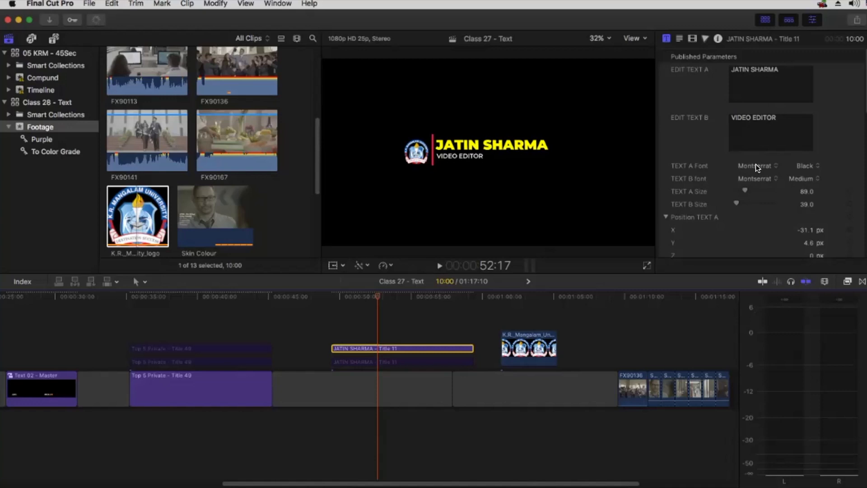
pyautogui.click(791, 68)
pyautogui.moveTo(792, 67); pyautogui.dragTo(675, 76)
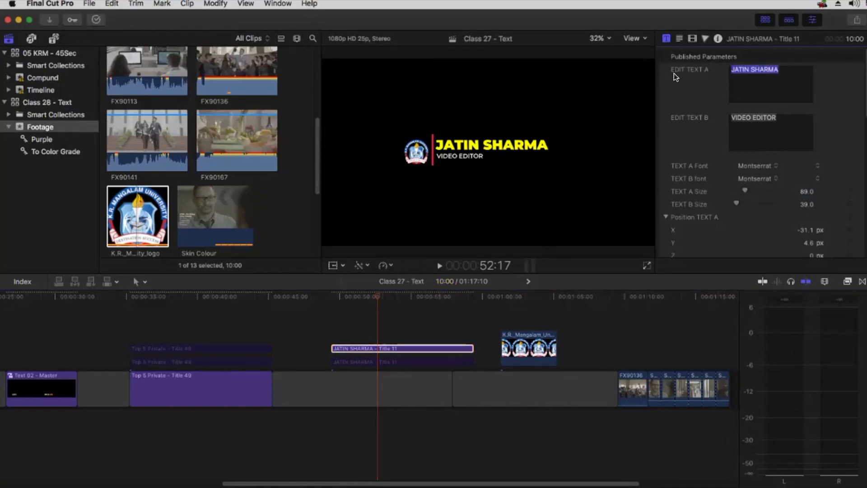
pyautogui.press('BackSpace')
pyautogui.press('Tab')
pyautogui.press('BackSpace')
pyautogui.scroll(-10, 700, 142)
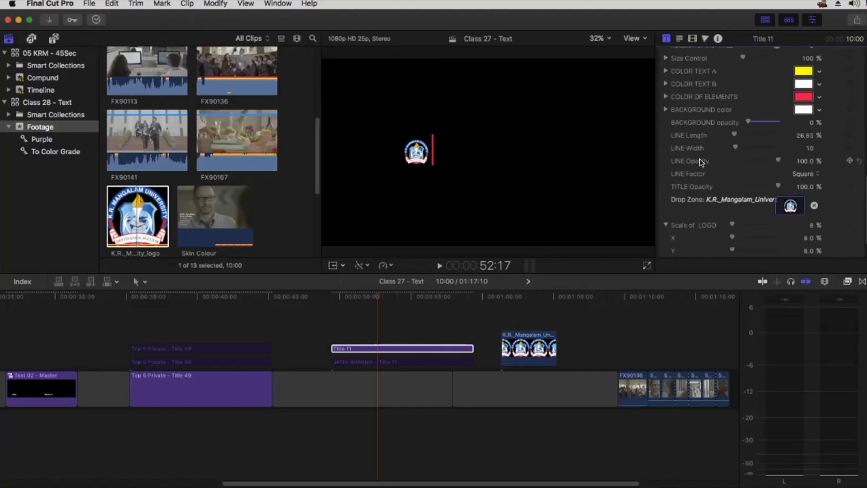
# Set the logo copy's LINE Opacity to 0% so the red line disappears, then preview
pyautogui.moveTo(777, 161); pyautogui.dragTo(690, 160)
pyautogui.moveTo(357, 299); pyautogui.dragTo(333, 297)
pyautogui.press('space')
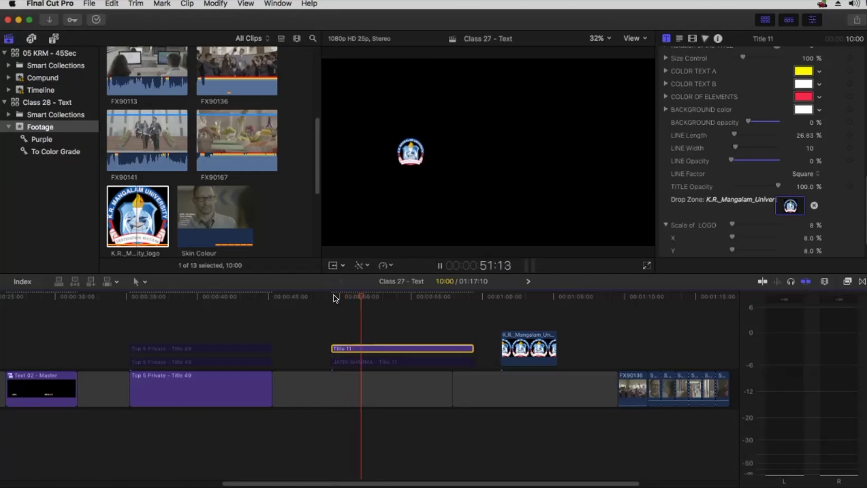
pyautogui.press('space')
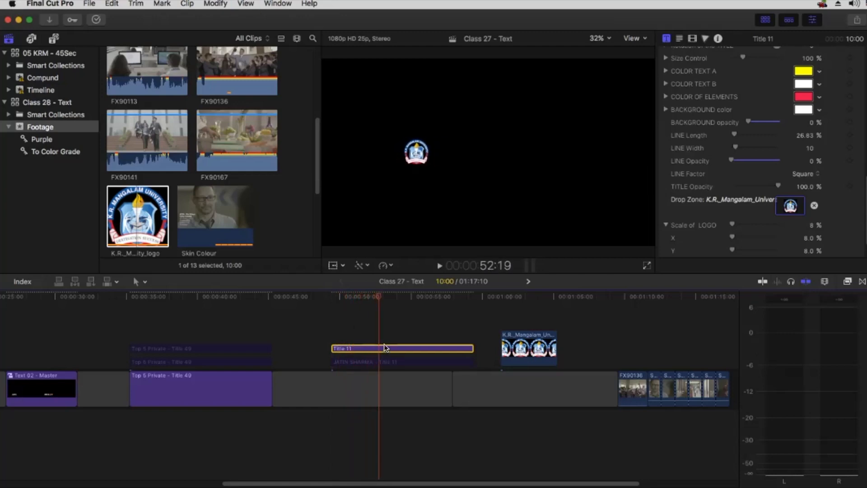
pyautogui.click(691, 39)
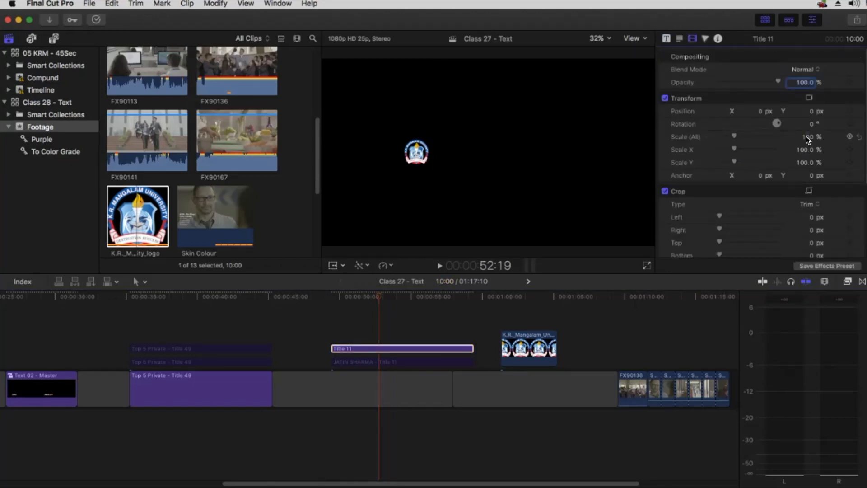
pyautogui.moveTo(808, 139); pyautogui.dragTo(827, 138)
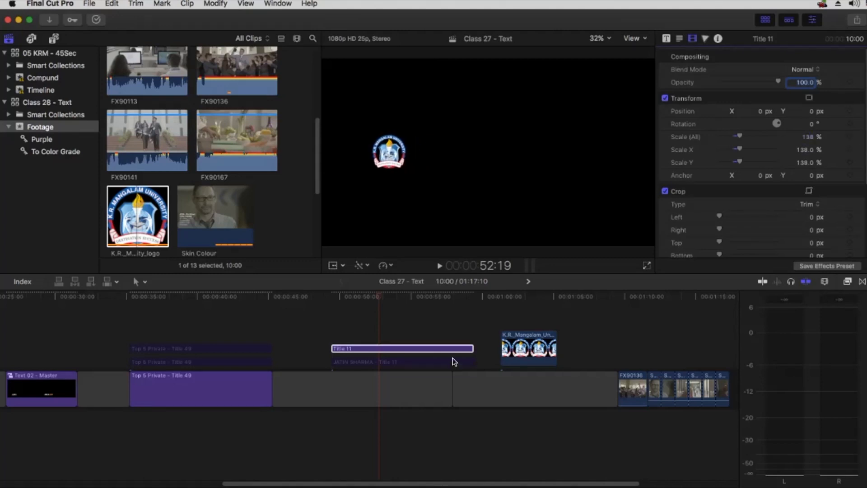
pyautogui.click(428, 363)
pyautogui.press('v')
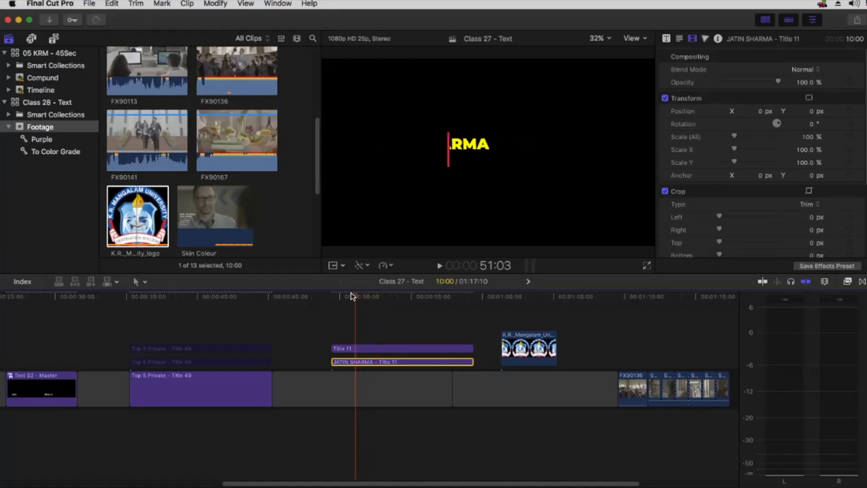
pyautogui.moveTo(352, 292); pyautogui.dragTo(354, 293)
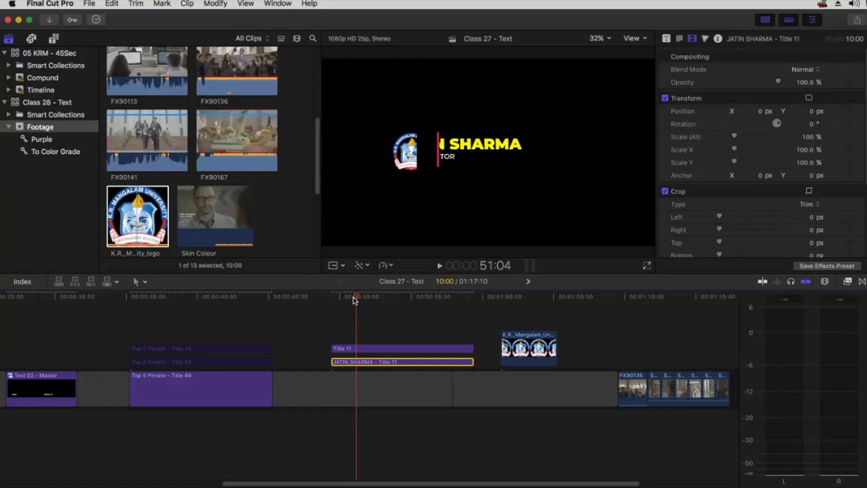
pyautogui.moveTo(358, 293); pyautogui.dragTo(353, 294)
pyautogui.press('Right')
pyautogui.press('Right')
pyautogui.press('Right')
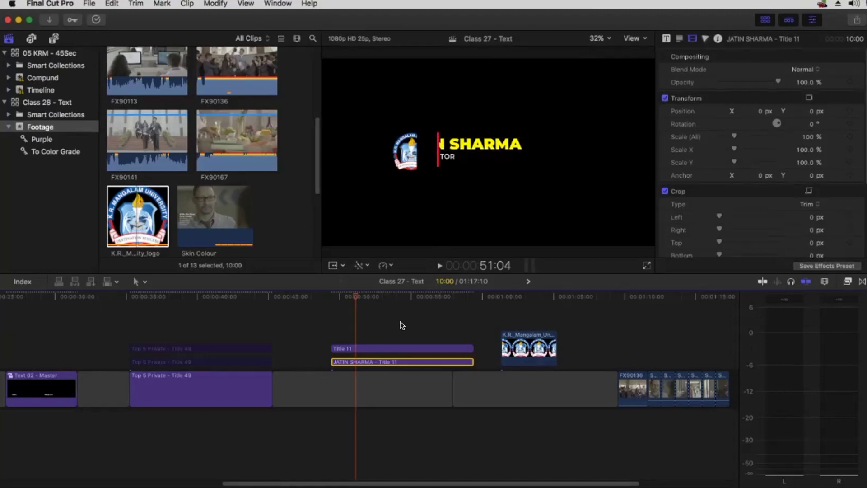
# Move the logo to Position X 105 px beside the name and play the combined result
pyautogui.click(380, 348)
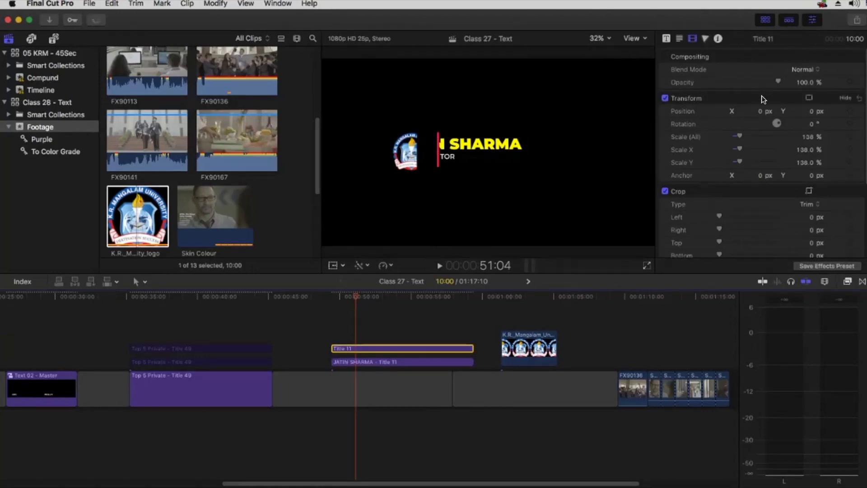
pyautogui.moveTo(759, 109); pyautogui.dragTo(818, 112)
pyautogui.moveTo(364, 295); pyautogui.dragTo(333, 296)
pyautogui.press('space')
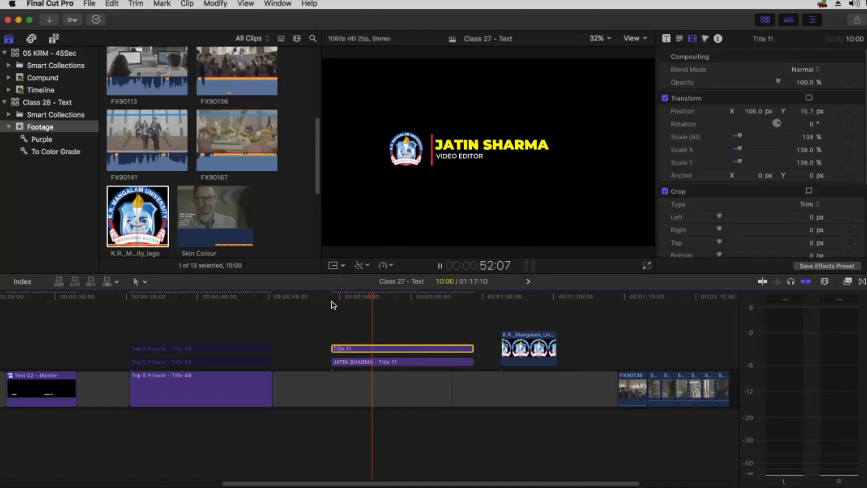
pyautogui.press('space')
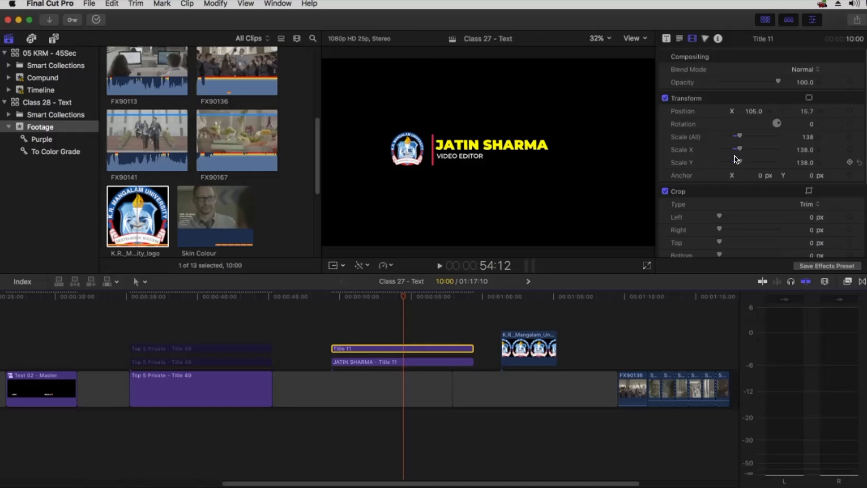
pyautogui.click(332, 296)
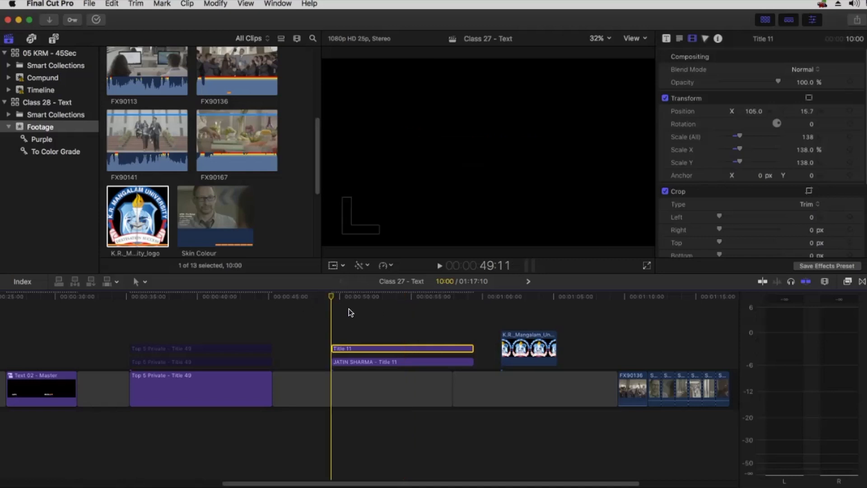
pyautogui.click(373, 293)
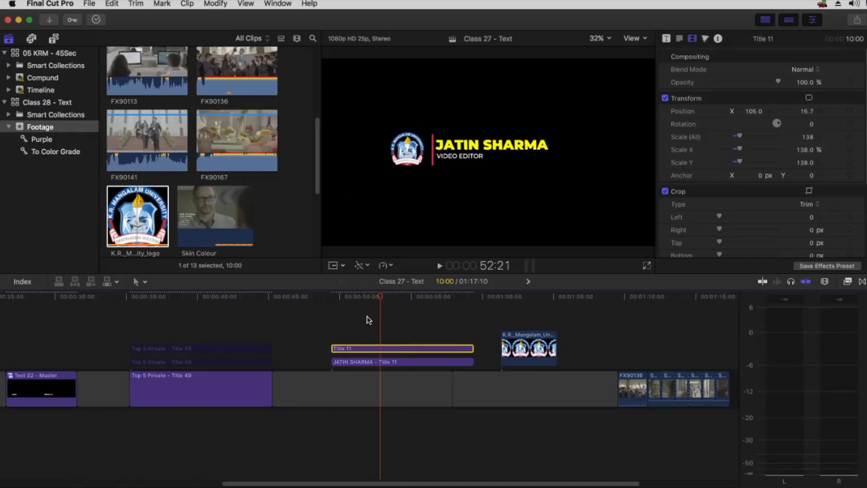
# Select both title clips and group them with Option-G into a compound clip named Aston 01
pyautogui.keyDown('super'); pyautogui.click(389, 361); pyautogui.keyUp('super')
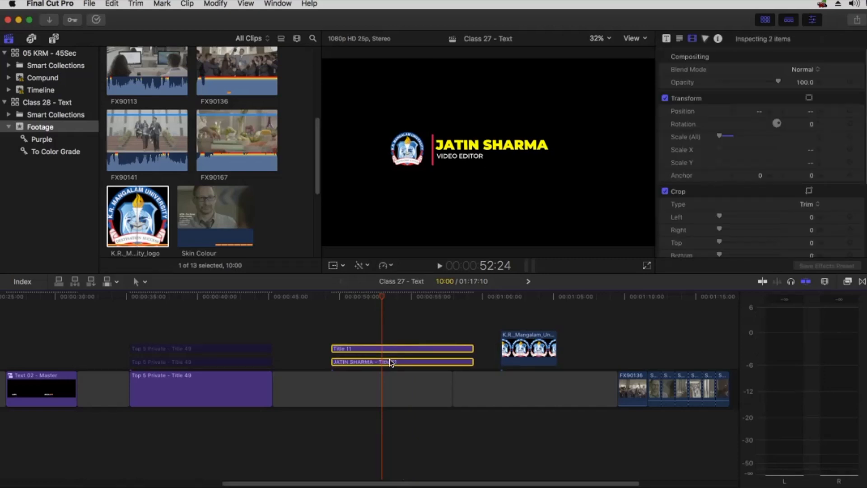
pyautogui.hotkey('alt', 'g')
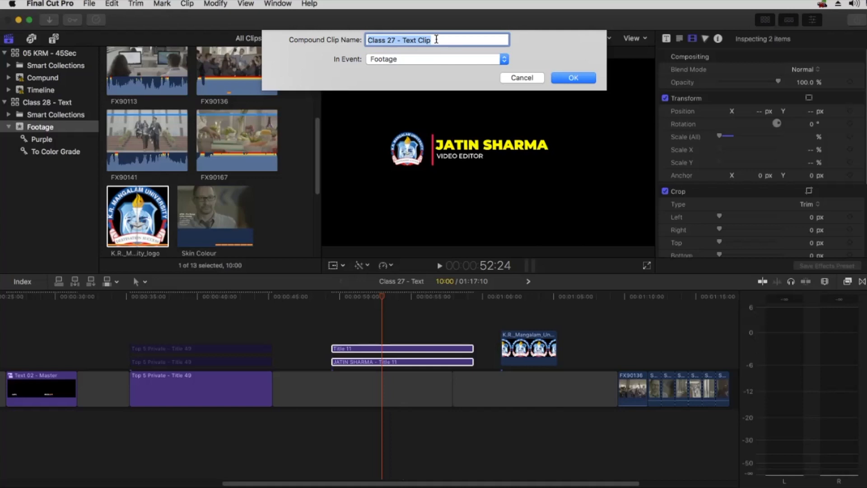
pyautogui.write('Aston 01')
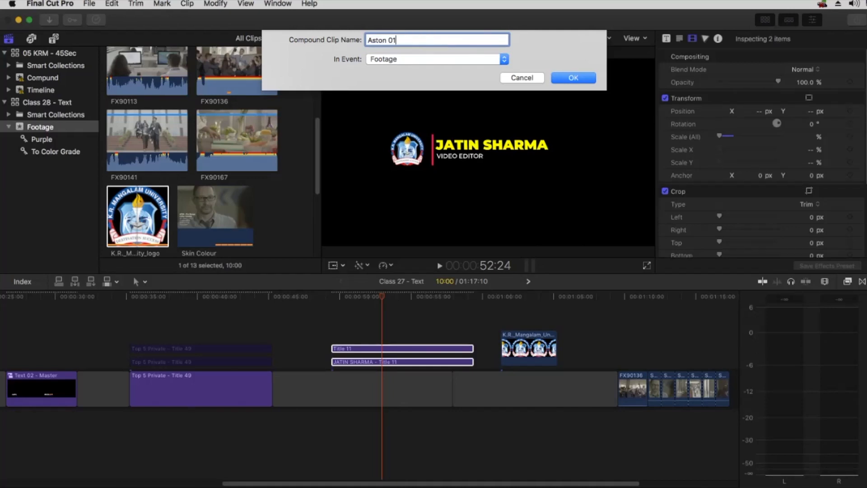
pyautogui.press('Return')
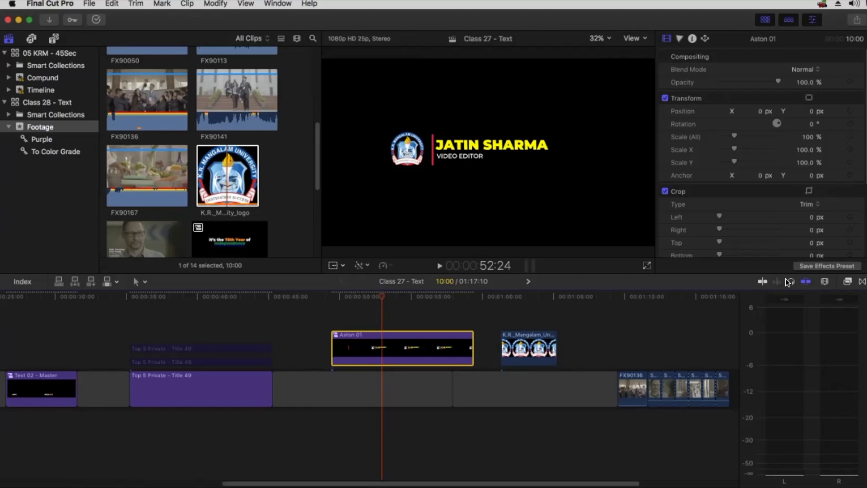
# Move the lower third down-left, turn on Title/Action Safe Zones, and hide the Browser
pyautogui.moveTo(812, 112); pyautogui.dragTo(805, 125)
pyautogui.moveTo(755, 109); pyautogui.dragTo(652, 52)
pyautogui.click(634, 39)
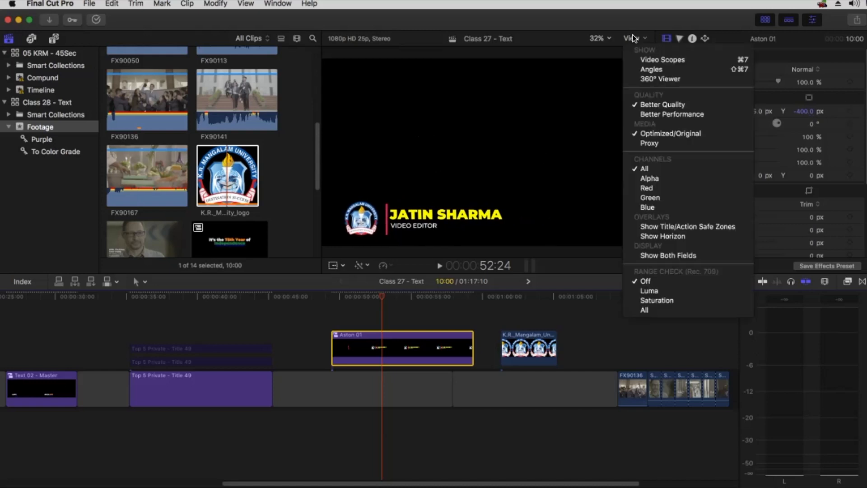
pyautogui.click(665, 226)
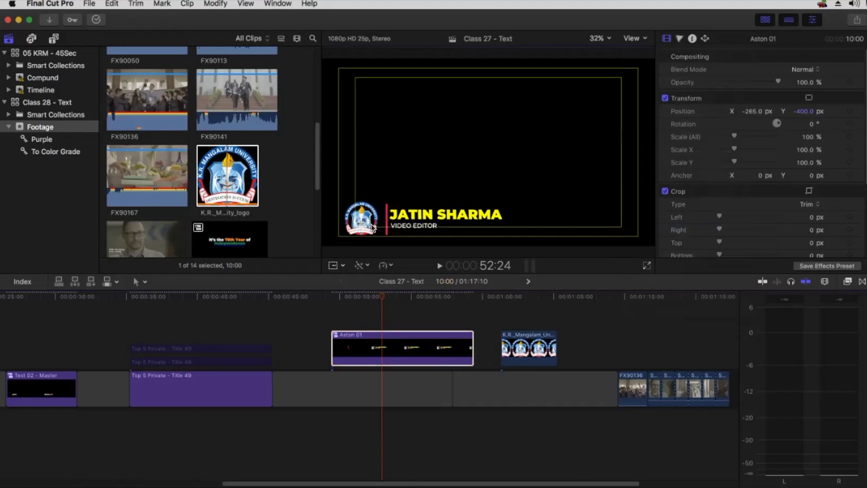
pyautogui.click(765, 19)
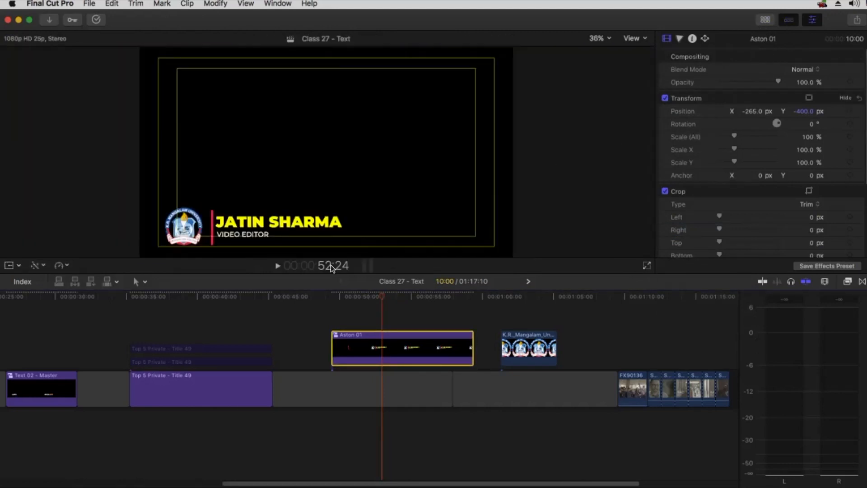
# Set Aston 01 to 70% scale at position -360.4, -368.1 px and play it back
pyautogui.moveTo(798, 112); pyautogui.dragTo(816, 110)
pyautogui.moveTo(751, 111); pyautogui.dragTo(763, 112)
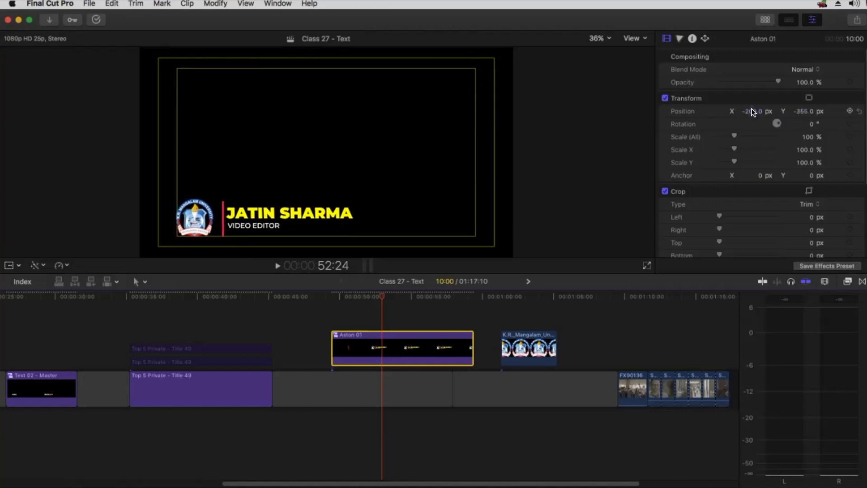
pyautogui.moveTo(811, 136); pyautogui.dragTo(807, 136)
pyautogui.moveTo(751, 112); pyautogui.dragTo(747, 111)
pyautogui.moveTo(803, 112); pyautogui.dragTo(804, 113)
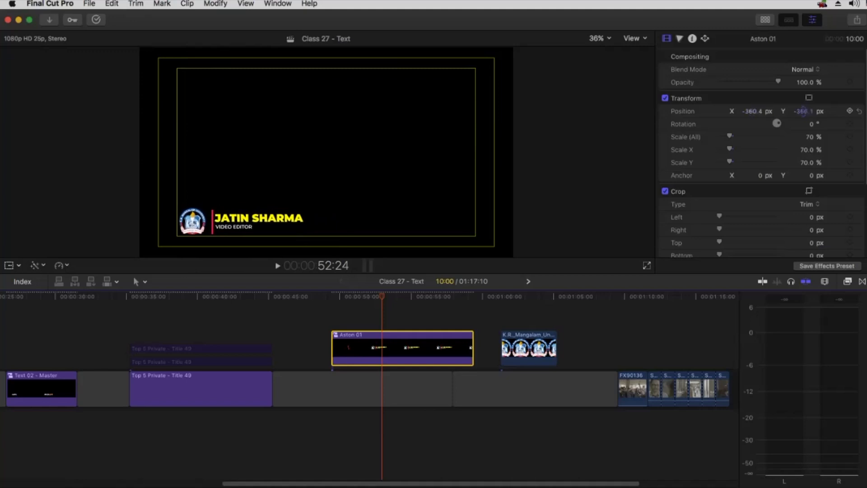
pyautogui.click(331, 296)
pyautogui.press('space')
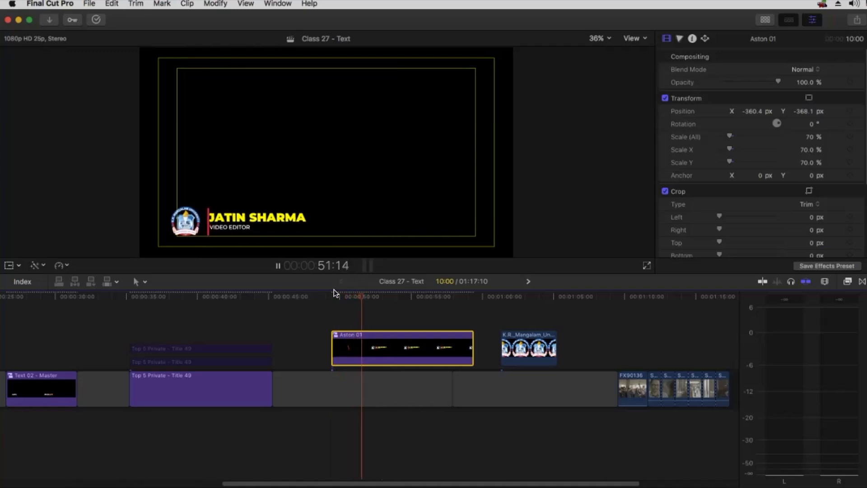
pyautogui.press('space')
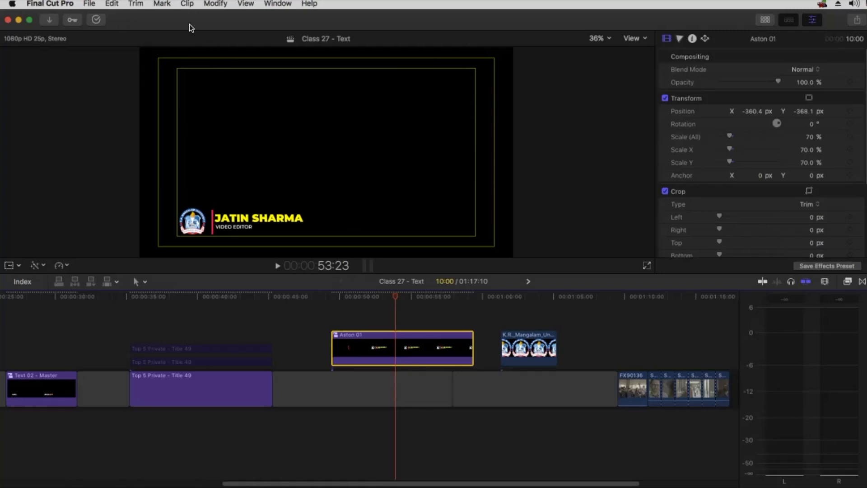
# Preview the lower third and lengthen the gap in the main storyline
pyautogui.click(187, 4)
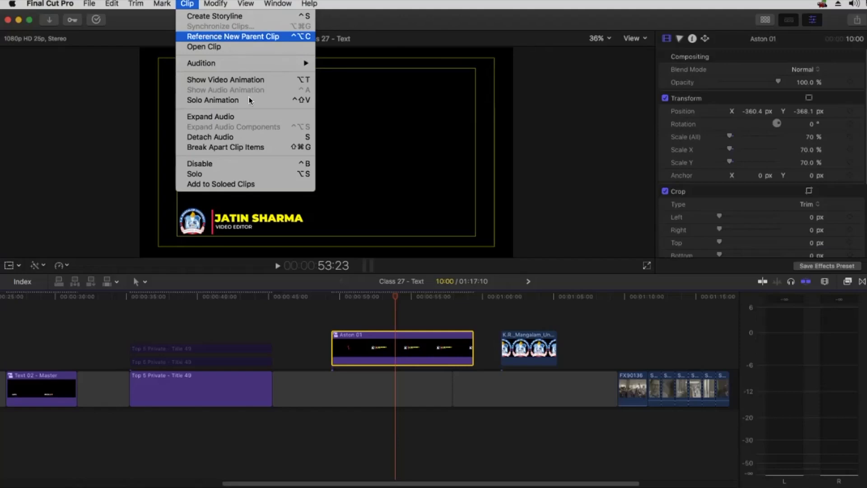
pyautogui.click(385, 313)
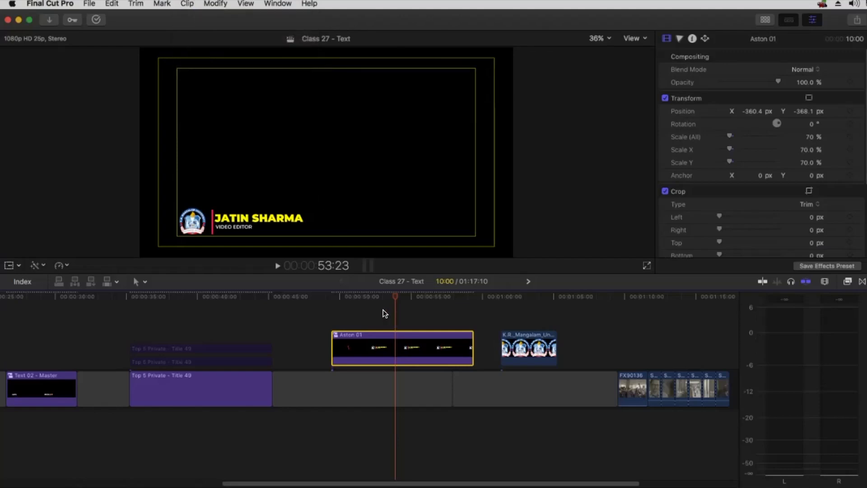
pyautogui.moveTo(398, 296); pyautogui.dragTo(471, 292)
pyautogui.moveTo(423, 293)
pyautogui.mouseDown()
pyautogui.moveTo(338, 295)
pyautogui.moveTo(410, 286)
pyautogui.mouseUp()
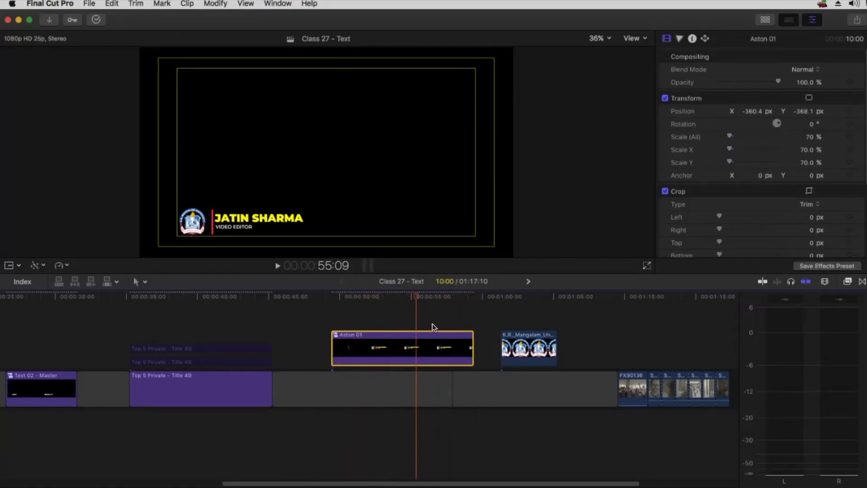
pyautogui.moveTo(442, 383); pyautogui.dragTo(537, 373)
# Option-drag a copy of Aston 01 after the original and set it to Reverse Clip
pyautogui.moveTo(379, 341); pyautogui.dragTo(519, 343)
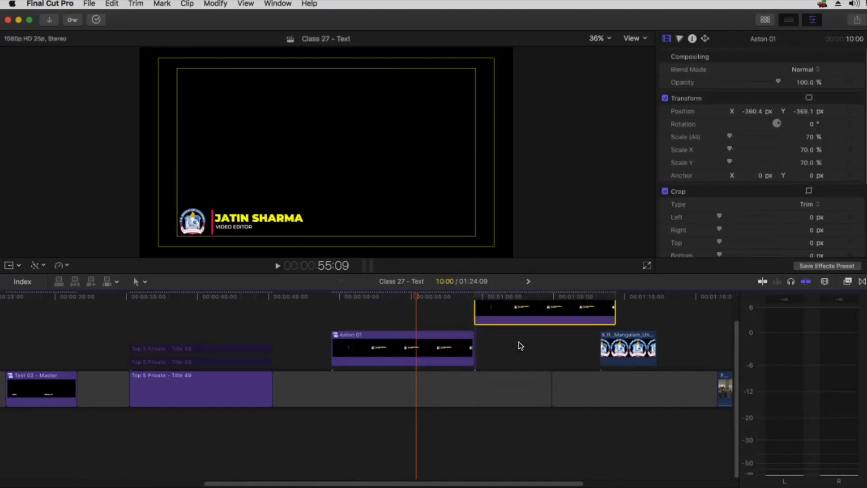
pyautogui.moveTo(546, 392); pyautogui.dragTo(650, 390)
pyautogui.click(556, 350)
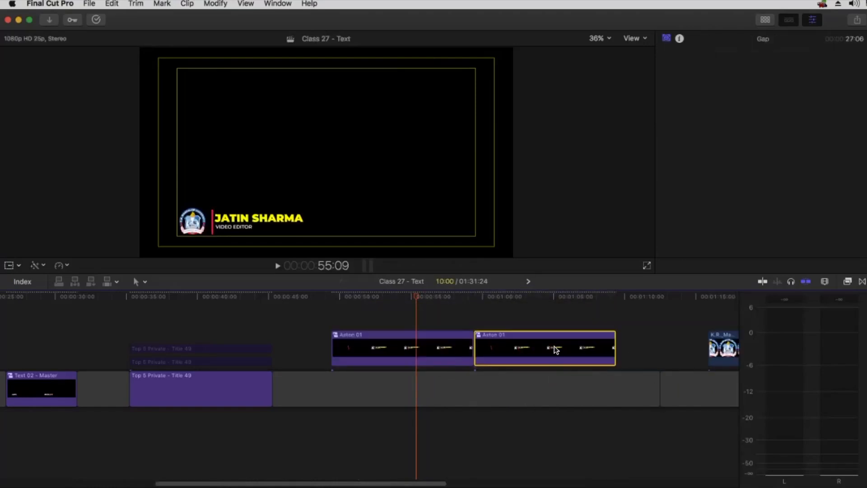
pyautogui.click(61, 265)
pyautogui.click(75, 340)
# Trim the reversed copy's start to about 1:06, hide the retime bar, and play back
pyautogui.moveTo(521, 294); pyautogui.dragTo(570, 292)
pyautogui.moveTo(477, 351); pyautogui.dragTo(500, 351)
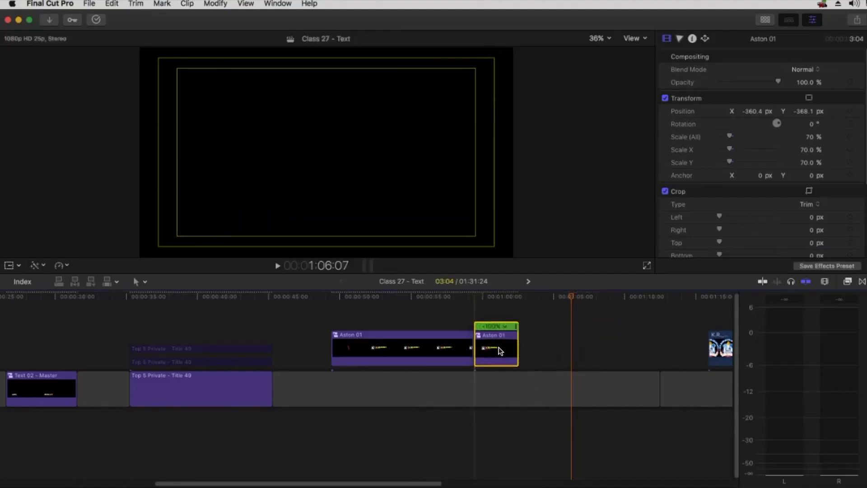
pyautogui.click(60, 265)
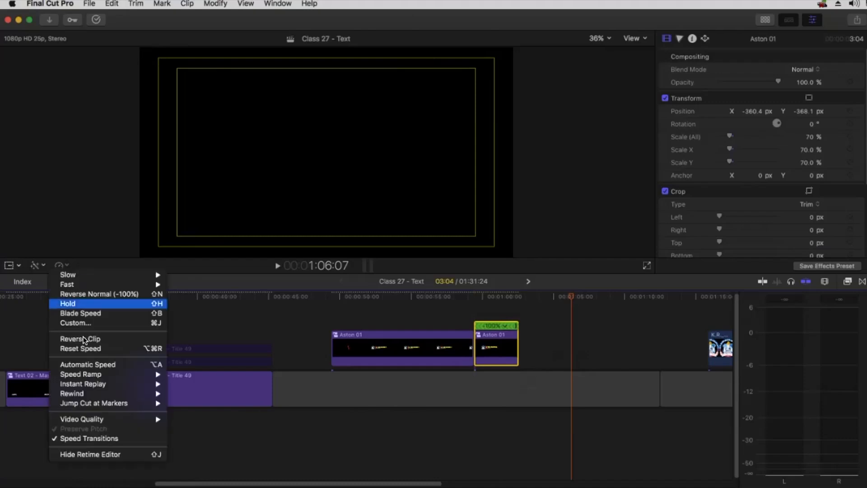
pyautogui.click(96, 455)
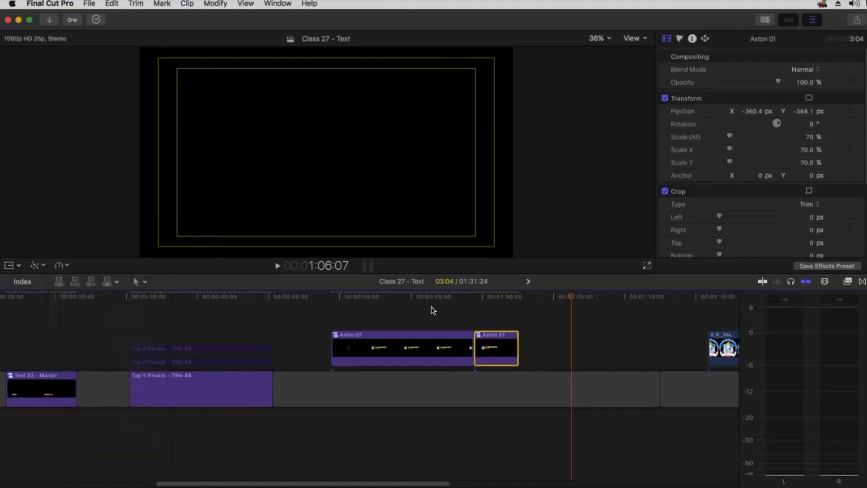
pyautogui.click(332, 296)
pyautogui.press('space')
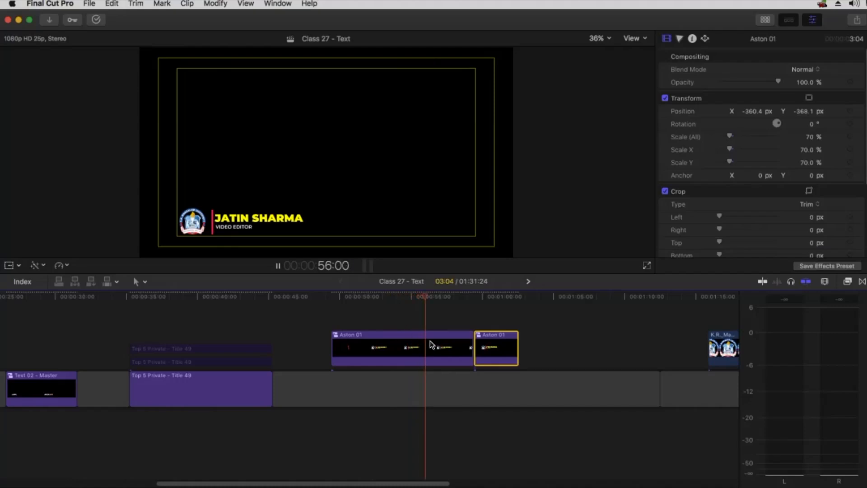
pyautogui.press('space')
# Shorten the first Aston 01 by about 2 seconds and butt the reversed copy against it
pyautogui.moveTo(472, 343); pyautogui.dragTo(431, 341)
pyautogui.moveTo(494, 346); pyautogui.dragTo(455, 346)
pyautogui.click(407, 296)
pyautogui.press('space')
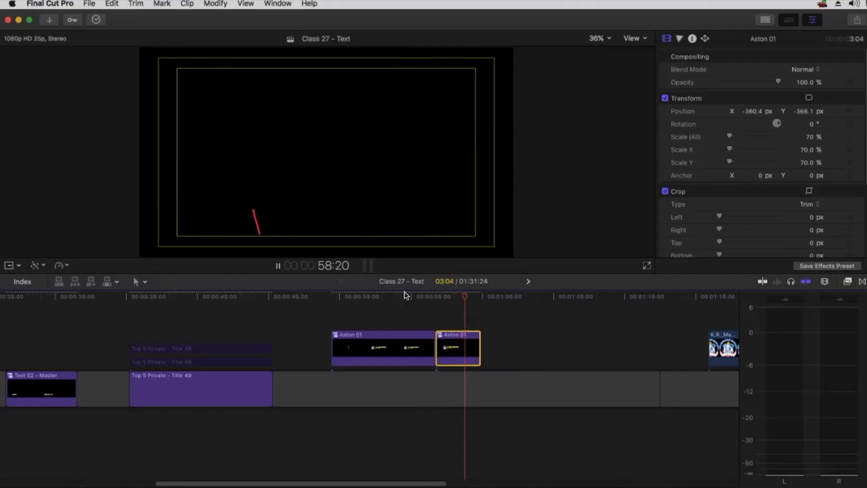
pyautogui.press('space')
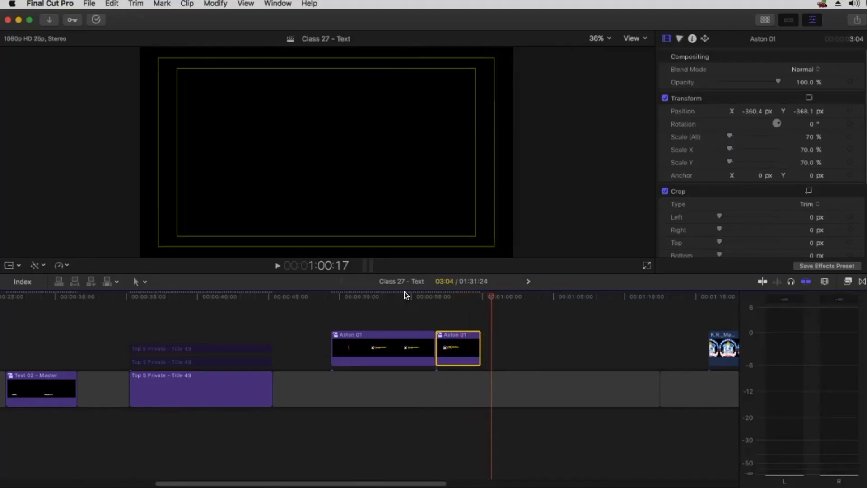
pyautogui.click(763, 21)
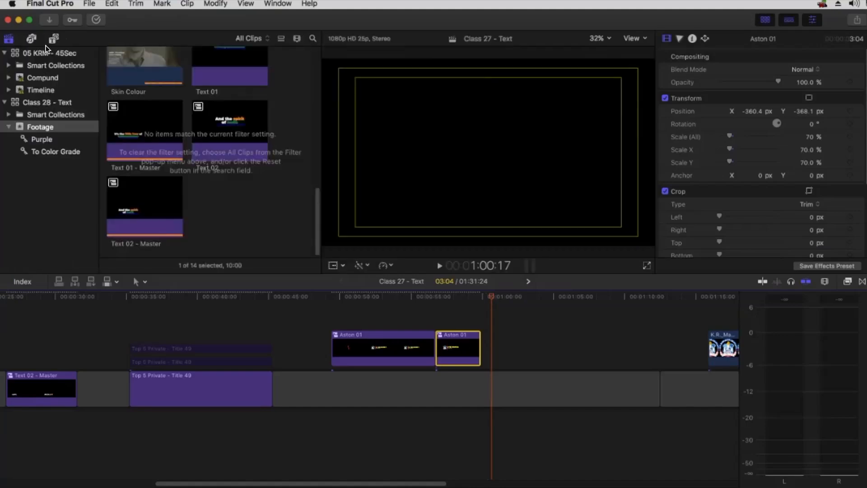
# Browse the Bumper/Opener, C2 LUTx and Creative Titles categories, then show the Transitions browser
pyautogui.click(53, 38)
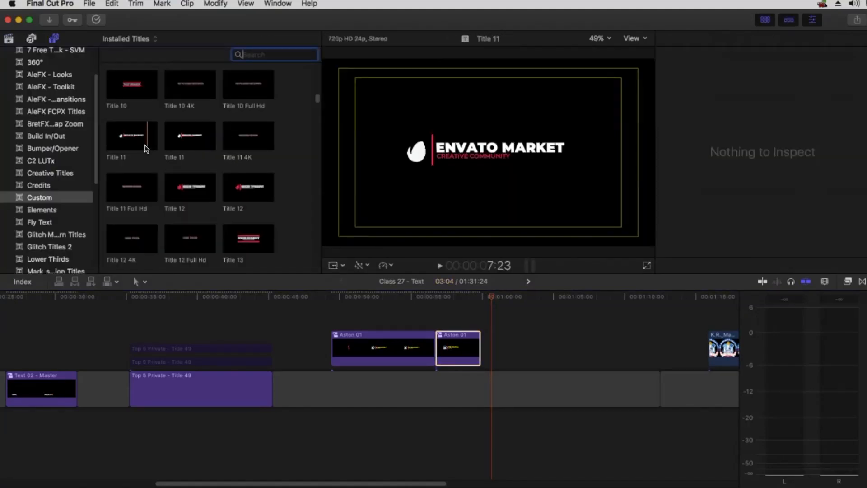
pyautogui.scroll(-2, 186, 178)
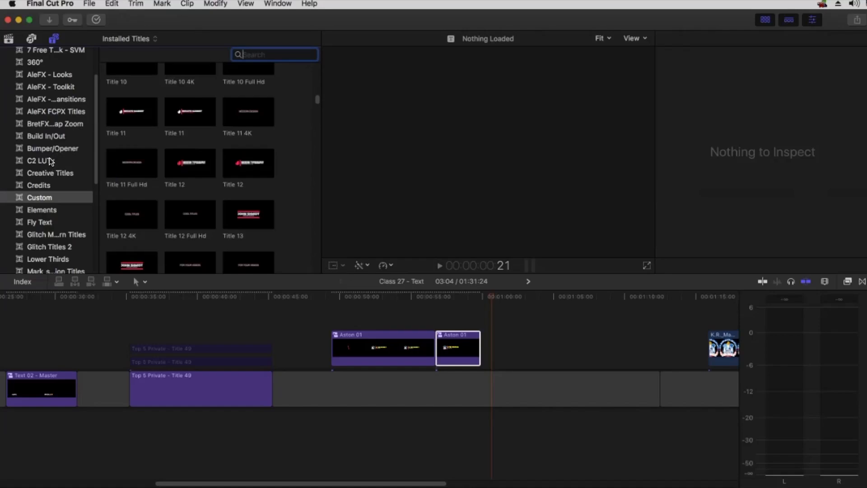
pyautogui.click(51, 149)
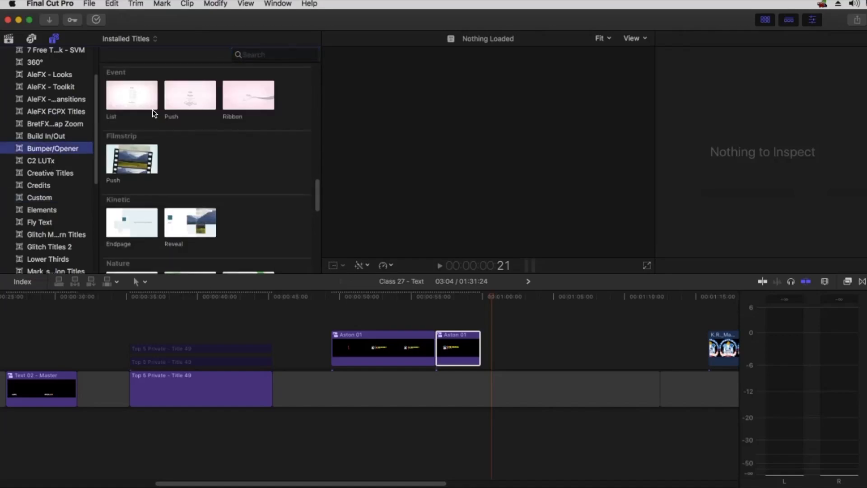
pyautogui.scroll(-5, 149, 115)
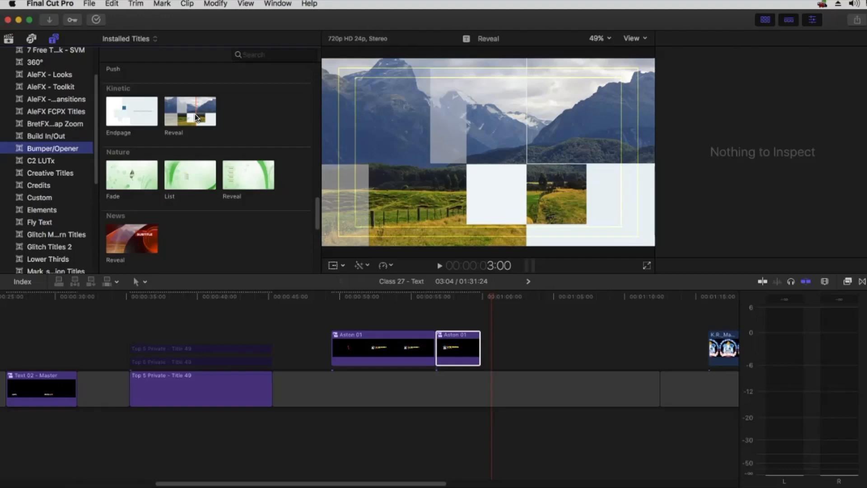
pyautogui.click(50, 161)
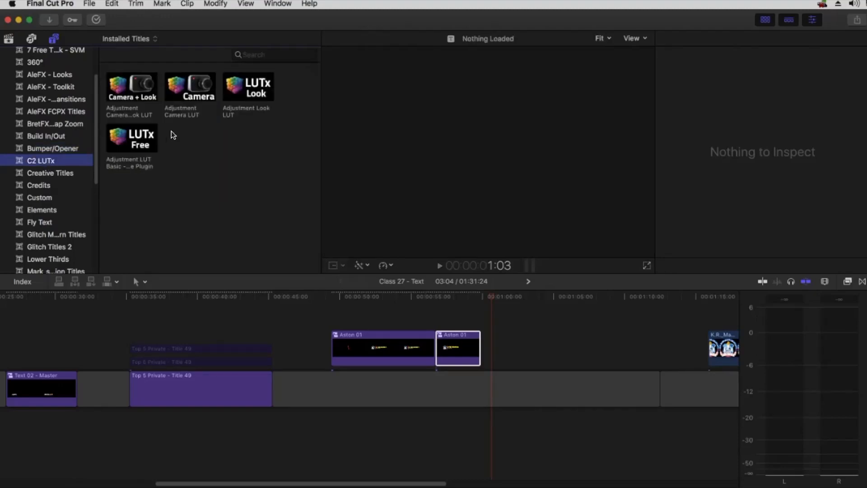
pyautogui.click(47, 173)
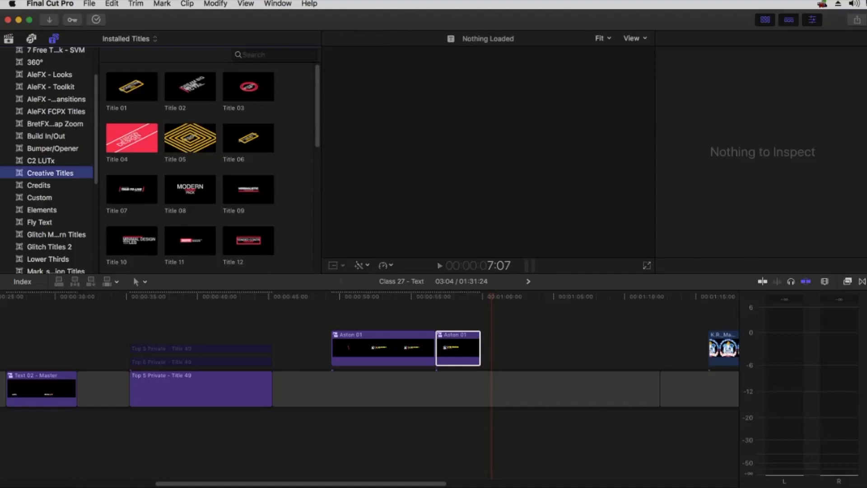
pyautogui.click(862, 281)
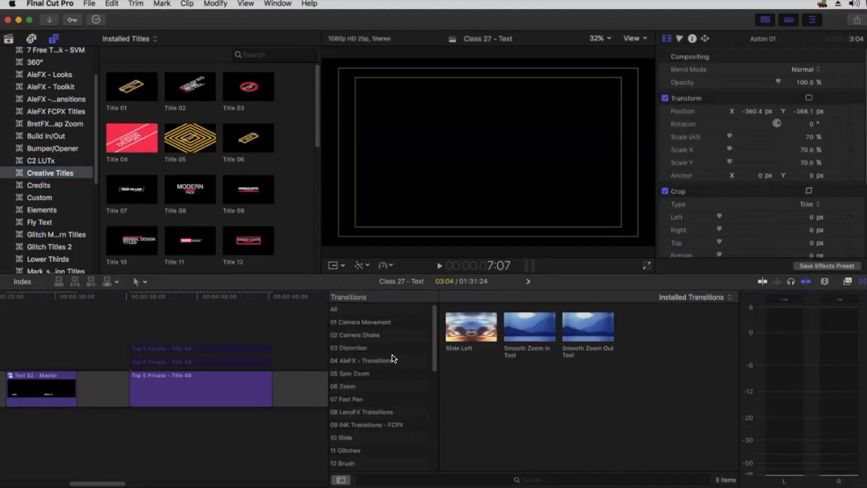
# View the 03 Distortion transitions, close the Transitions and Effects browsers, and switch to TextEdit
pyautogui.click(356, 348)
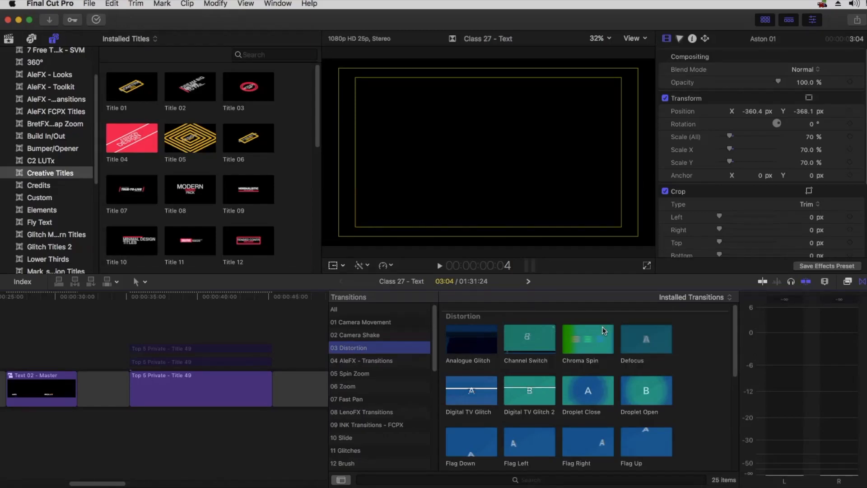
pyautogui.press('ctrl+super+5')
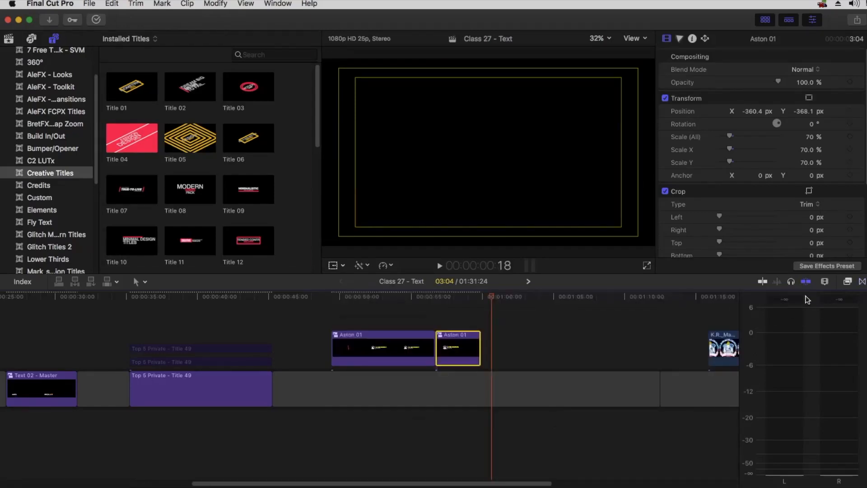
pyautogui.click(847, 282)
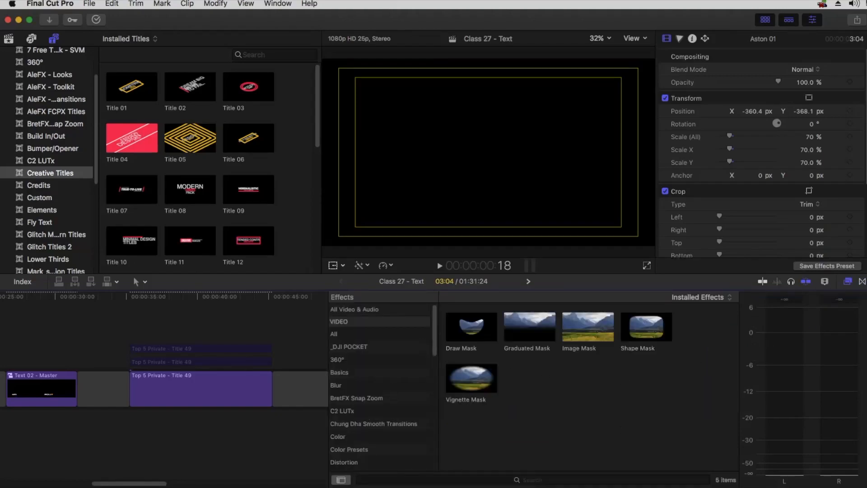
pyautogui.click(847, 281)
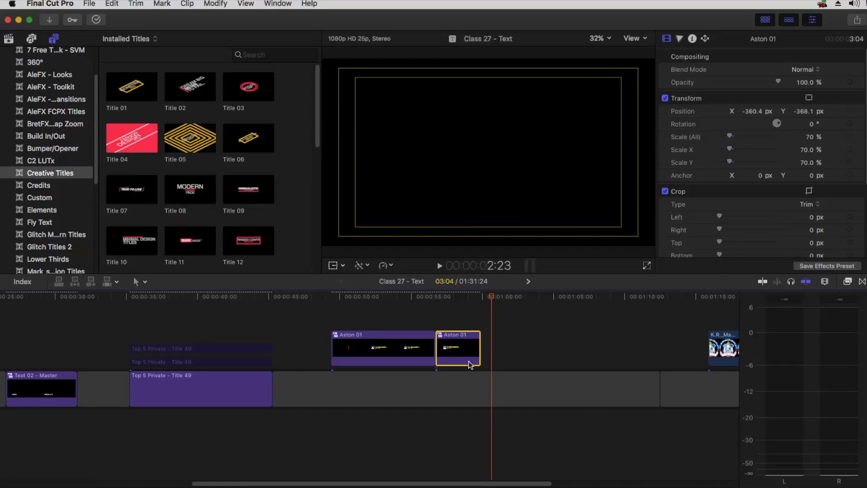
pyautogui.press('super+Tab')
pyautogui.press('super+Tab')
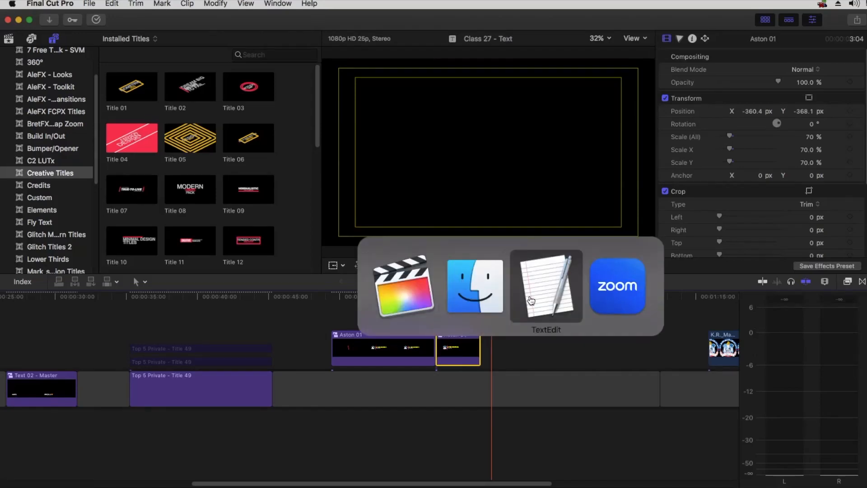
# Highlight the Creating Credit Rolls topic in the Class 28 notes, then return to Final Cut Pro
pyautogui.moveTo(406, 290); pyautogui.dragTo(299, 291)
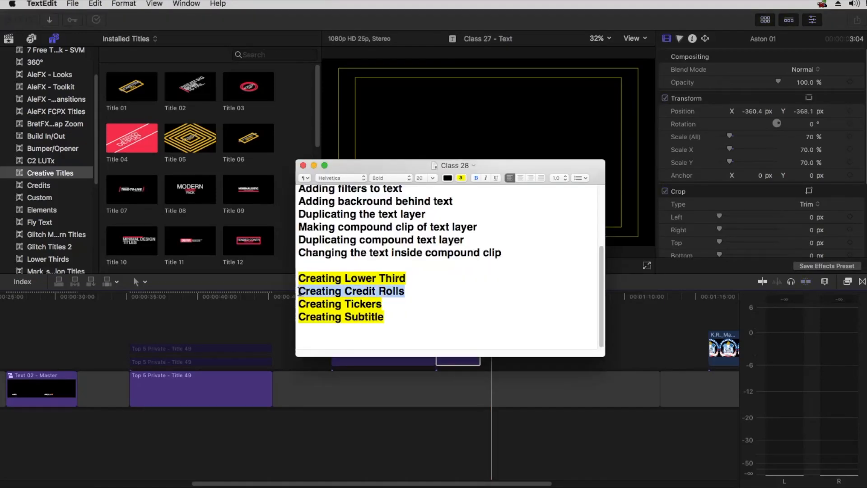
pyautogui.click(613, 346)
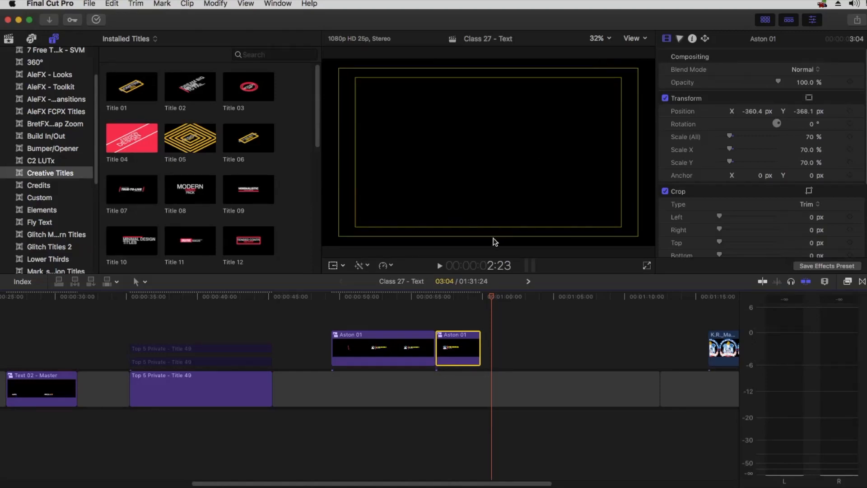
# Search all installed titles for 'roll' and select the Scrolling title
pyautogui.scroll(2, 49, 76)
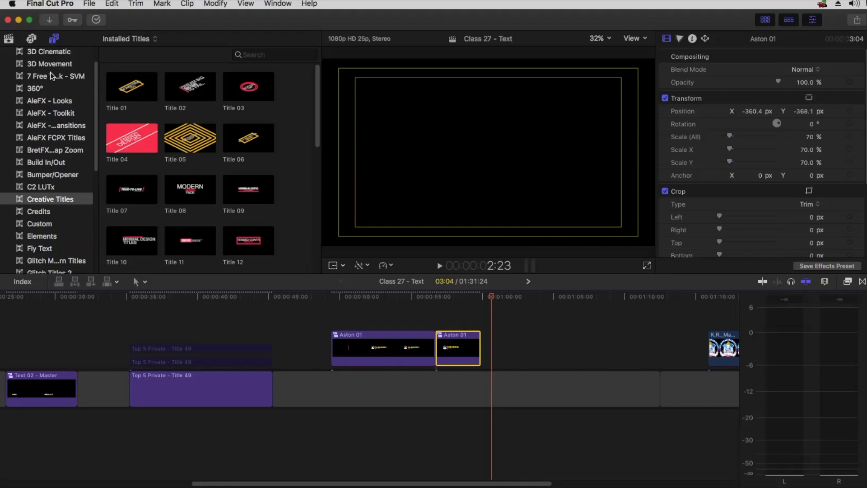
pyautogui.scroll(2, 46, 57)
pyautogui.click(27, 53)
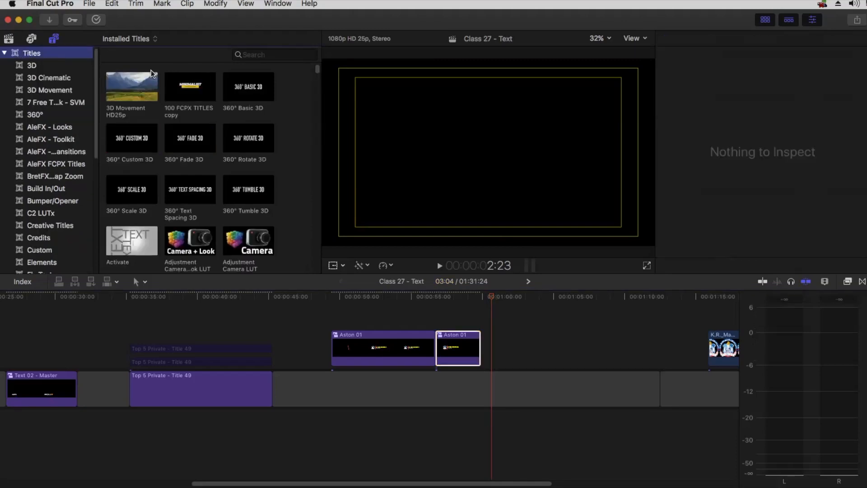
pyautogui.click(269, 54)
pyautogui.write('credi')
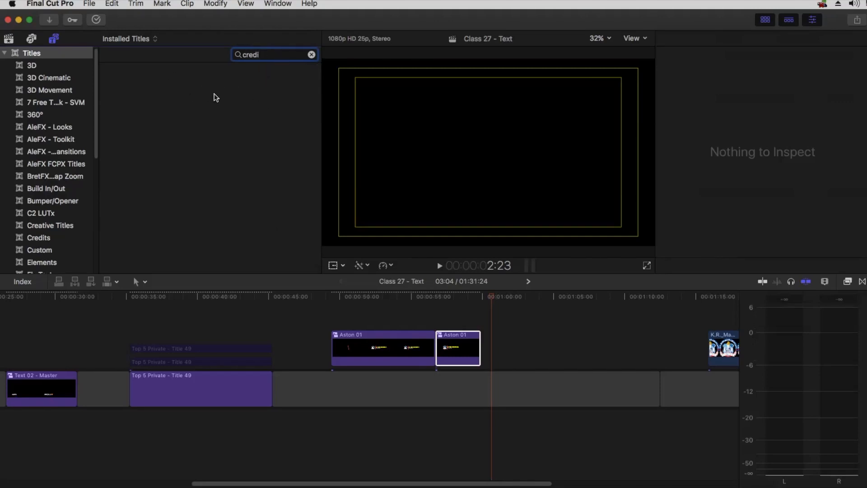
pyautogui.press('BackSpace')
pyautogui.press('BackSpace')
pyautogui.press('BackSpace')
pyautogui.press('BackSpace')
pyautogui.press('BackSpace')
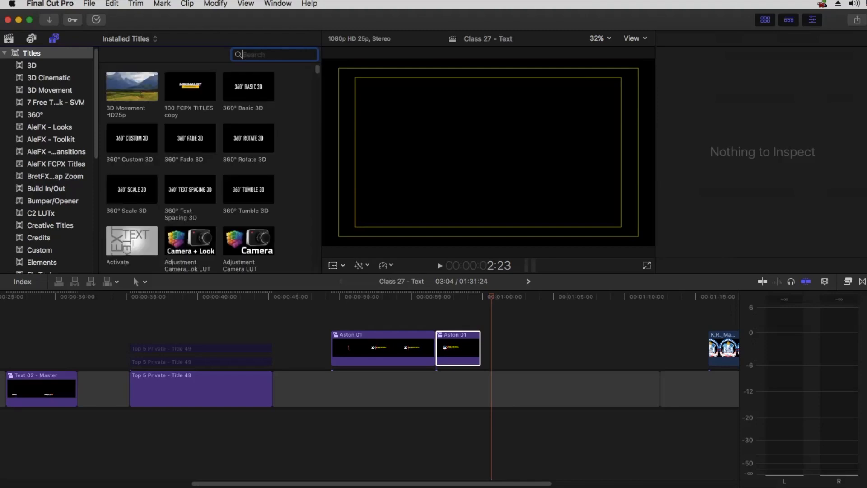
pyautogui.write('roll')
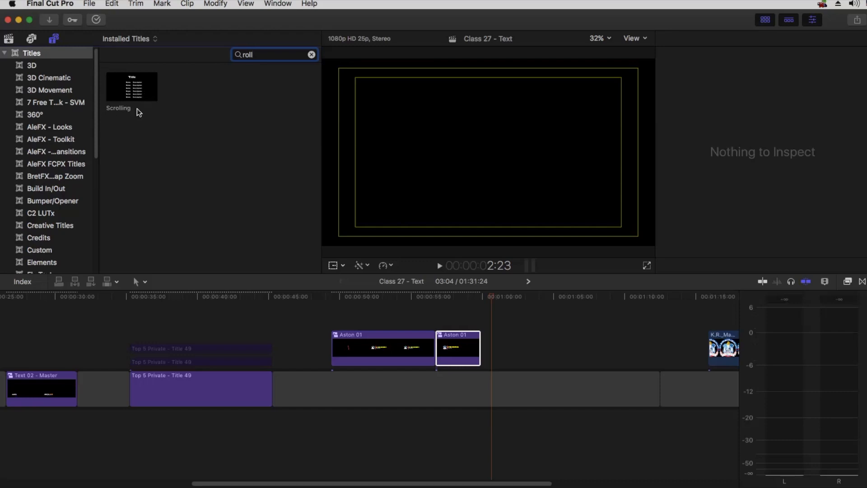
pyautogui.click(119, 112)
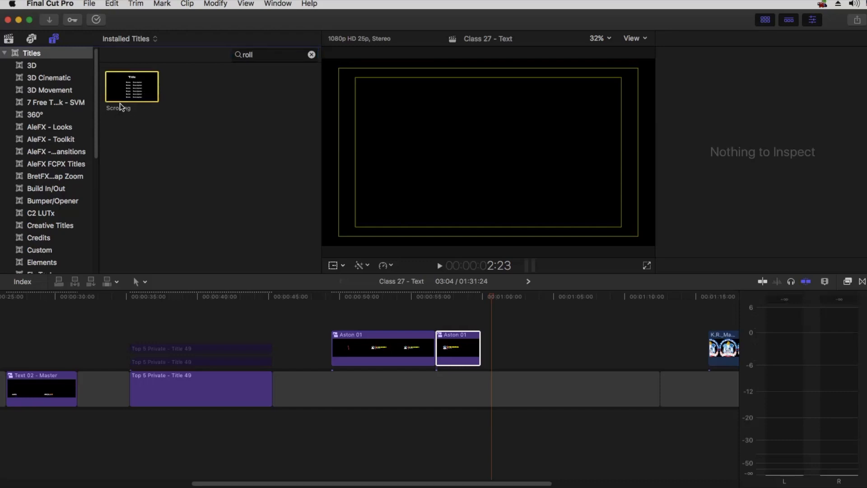
# Browse the C2 LUTx and Credits title categories and clear the 'roll' search
pyautogui.rightClick(121, 96)
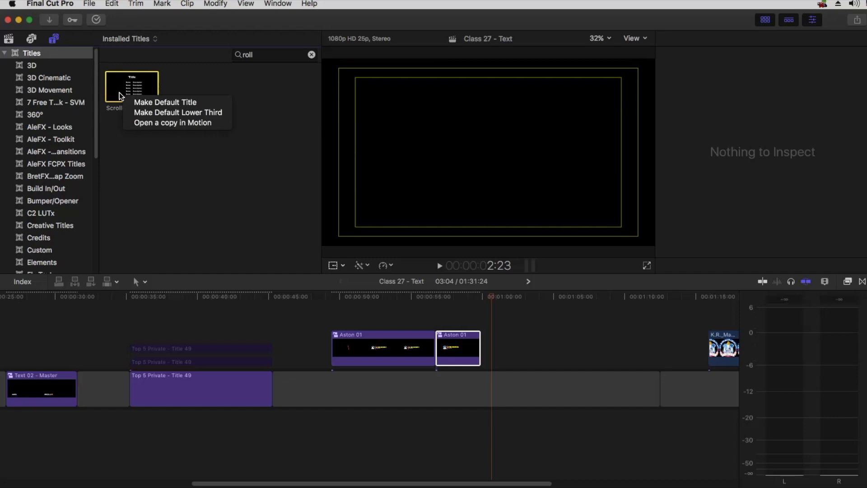
pyautogui.click(39, 179)
pyautogui.click(37, 216)
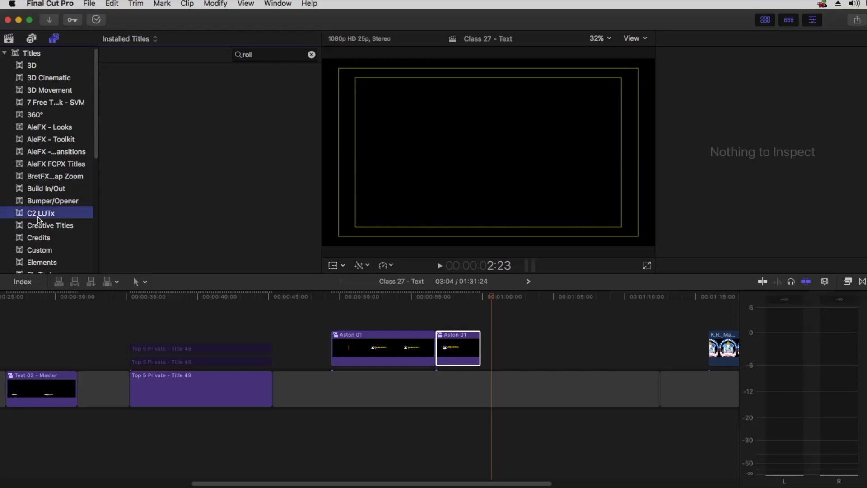
pyautogui.click(33, 239)
pyautogui.click(312, 54)
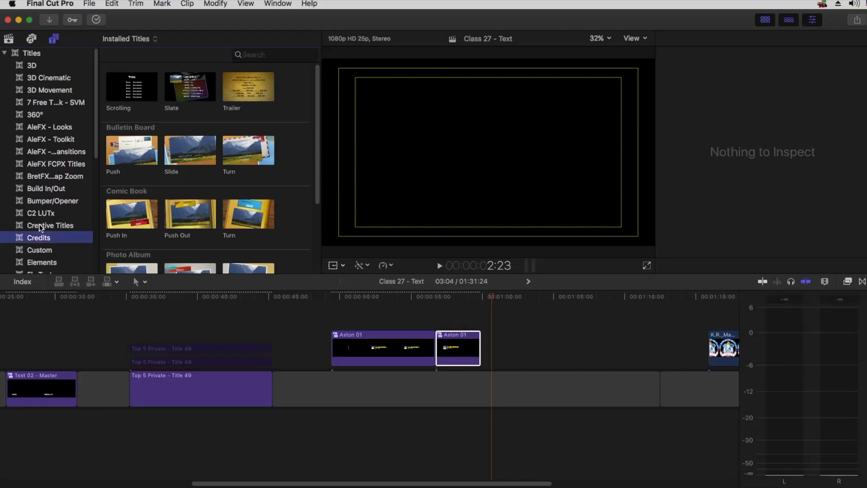
# Reveal the Custom category's Title 01 template file in Finder
pyautogui.click(36, 248)
pyautogui.click(248, 88)
pyautogui.rightClick(244, 95)
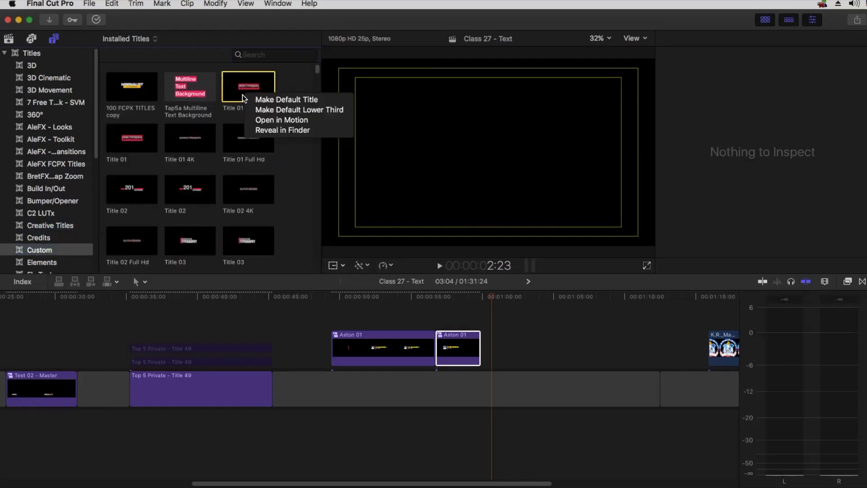
pyautogui.click(264, 131)
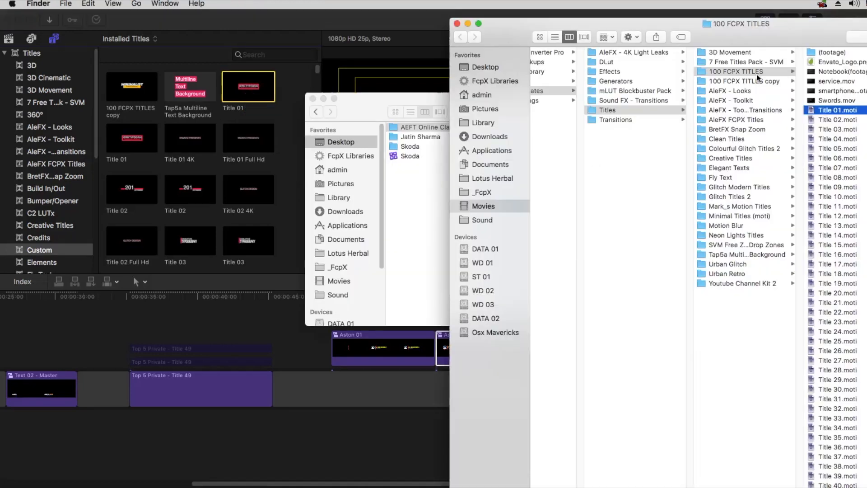
# Move the 100 FCPX TITLES Finder window aside and close it
pyautogui.moveTo(641, 28); pyautogui.dragTo(375, 14)
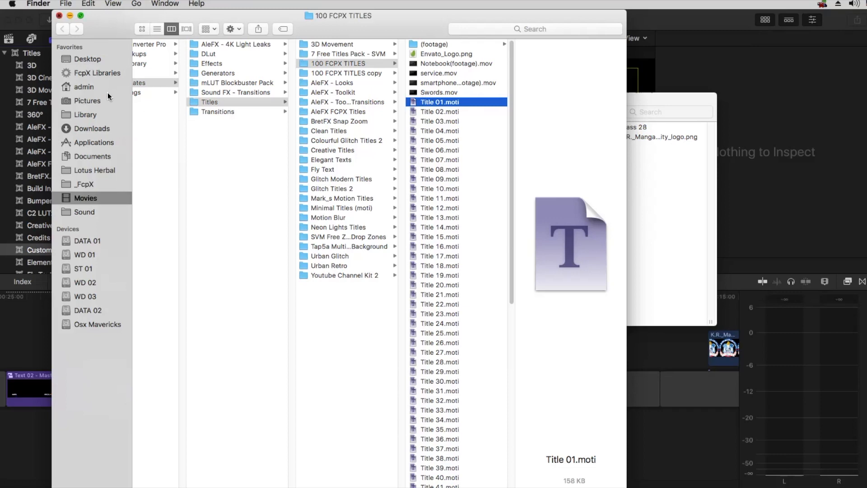
pyautogui.press('super+w')
# Close the remaining Finder window and filter all Final Cut Pro titles by 'roll'
pyautogui.click(311, 95)
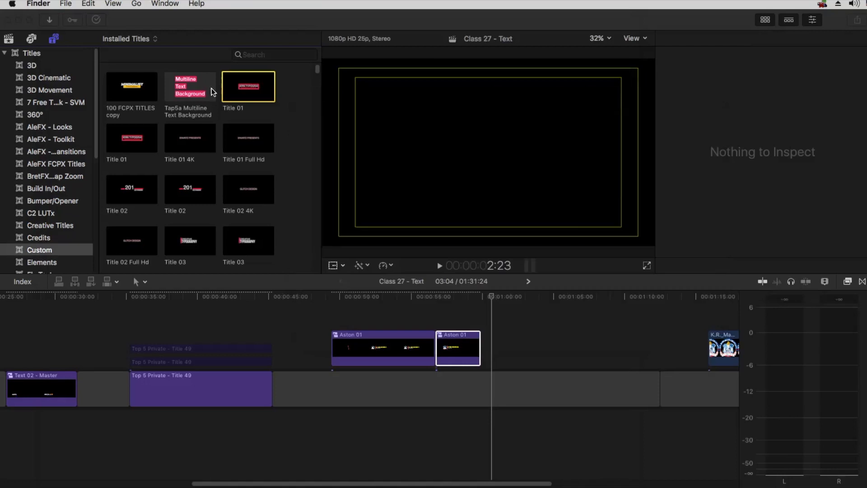
pyautogui.click(49, 54)
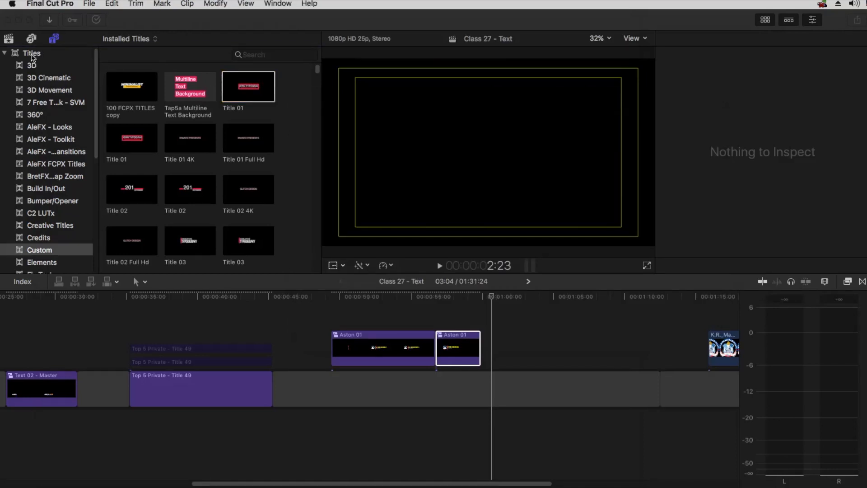
pyautogui.click(32, 54)
pyautogui.click(270, 55)
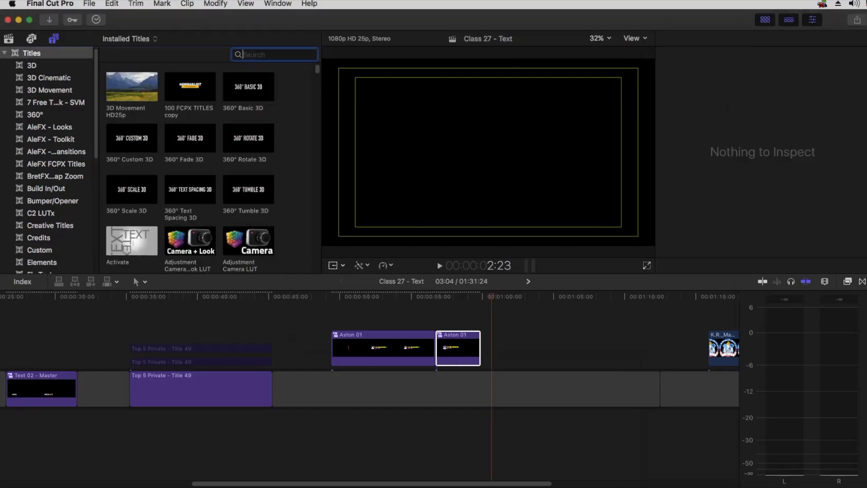
pyautogui.write('roll')
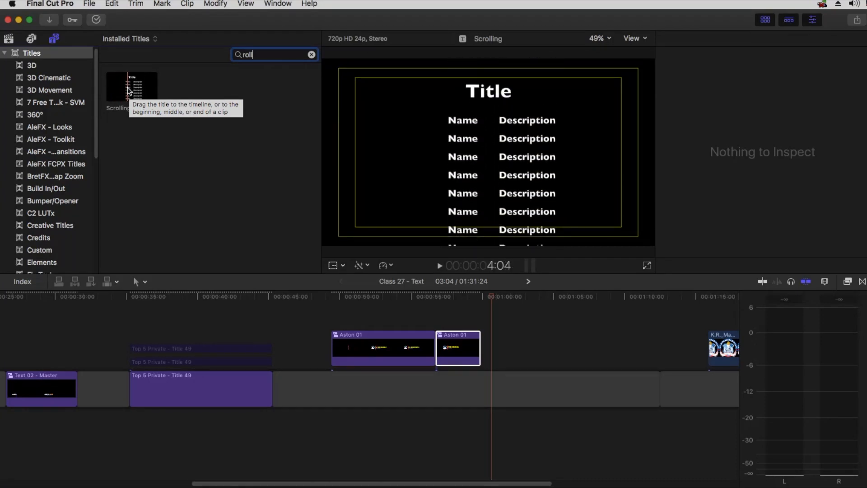
# Place the Scrolling title on the timeline at 1:01 and bring it into view
pyautogui.moveTo(126, 90); pyautogui.dragTo(499, 351)
pyautogui.press('h')
pyautogui.moveTo(551, 327); pyautogui.dragTo(377, 326)
pyautogui.press('a')
pyautogui.moveTo(328, 298); pyautogui.dragTo(394, 305)
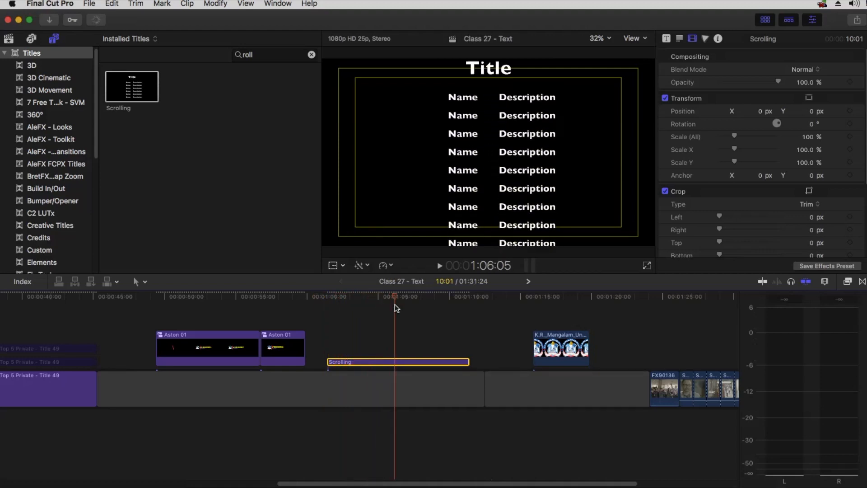
# Widen the gap and trim the Scrolling clip to about 6:22, previewing playback, then select it
pyautogui.moveTo(484, 393); pyautogui.dragTo(630, 392)
pyautogui.click(468, 361)
pyautogui.moveTo(523, 362); pyautogui.dragTo(624, 362)
pyautogui.click(346, 301)
pyautogui.press('space')
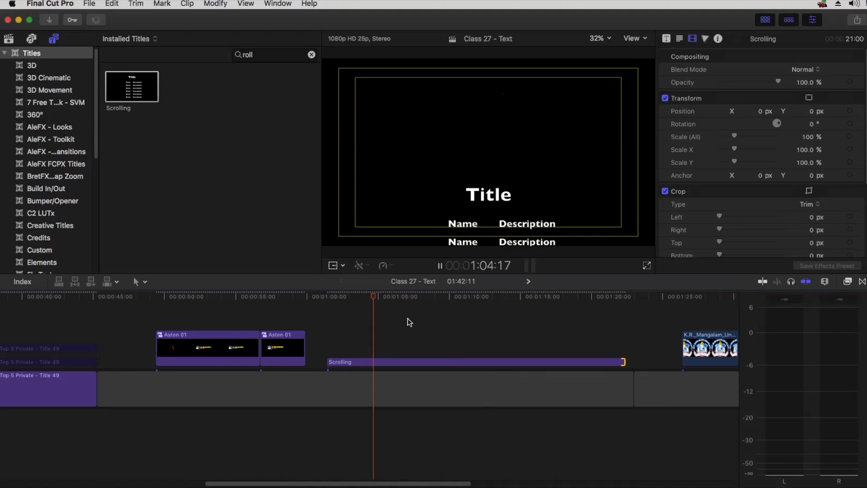
pyautogui.moveTo(624, 362); pyautogui.dragTo(421, 362)
pyautogui.click(327, 294)
pyautogui.press('space')
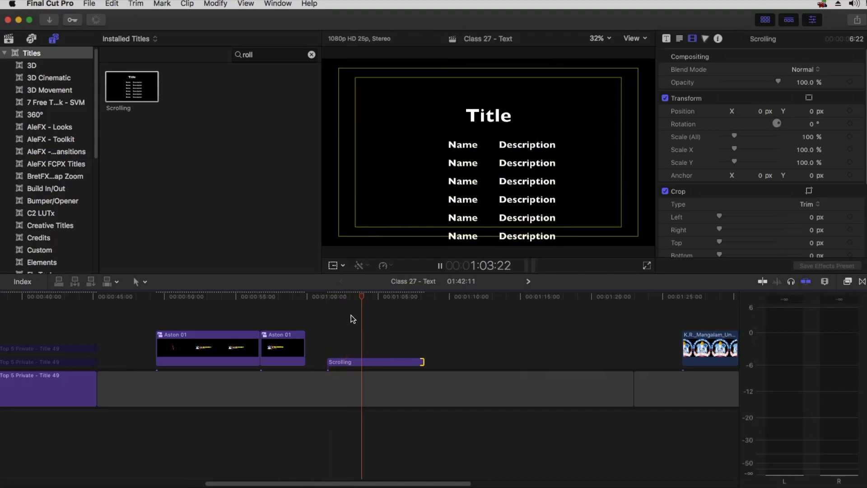
pyautogui.press('space')
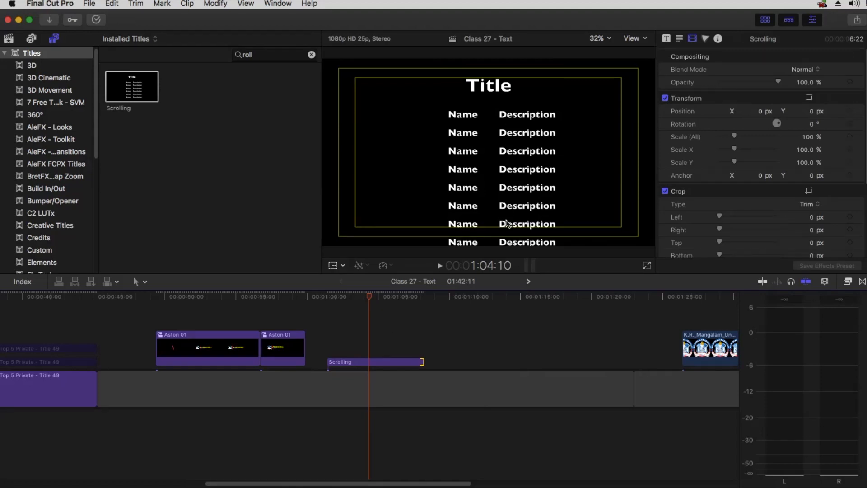
pyautogui.click(380, 361)
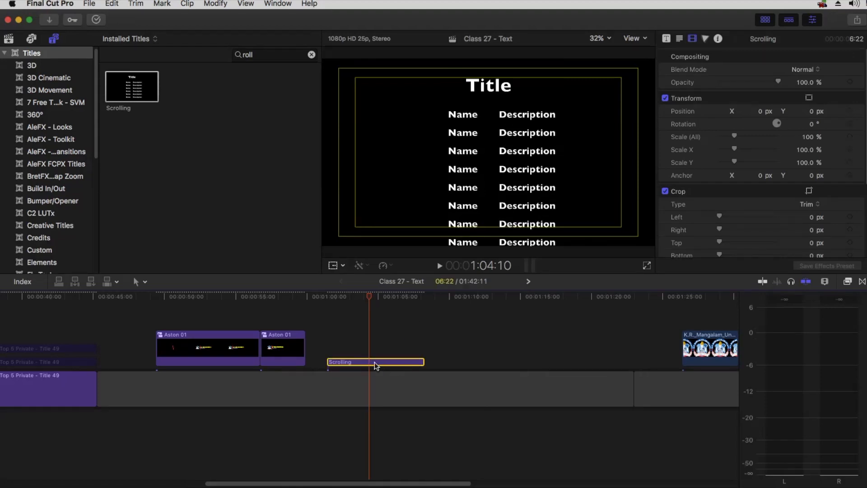
# Open the Scrolling title's text settings and start editing the credits text
pyautogui.click(667, 39)
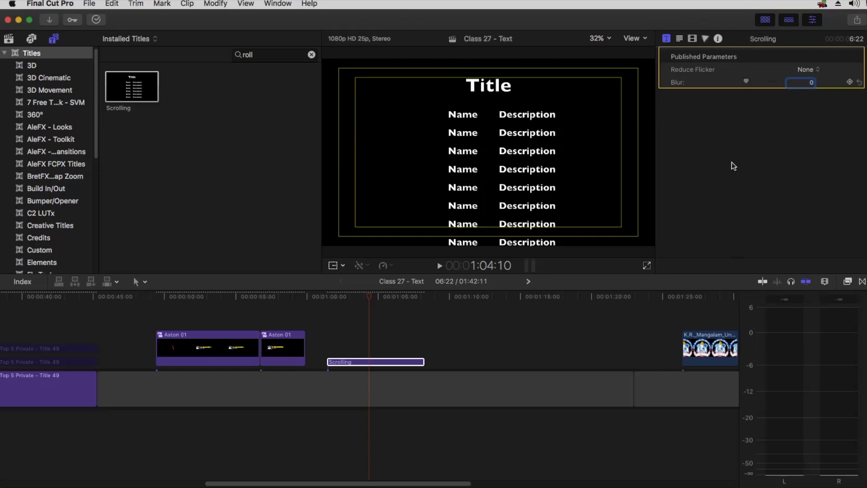
pyautogui.click(680, 40)
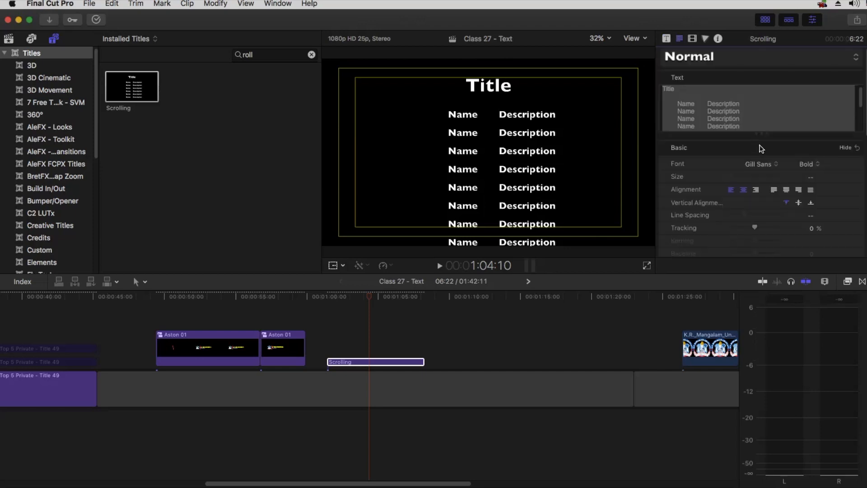
pyautogui.scroll(-2, 740, 103)
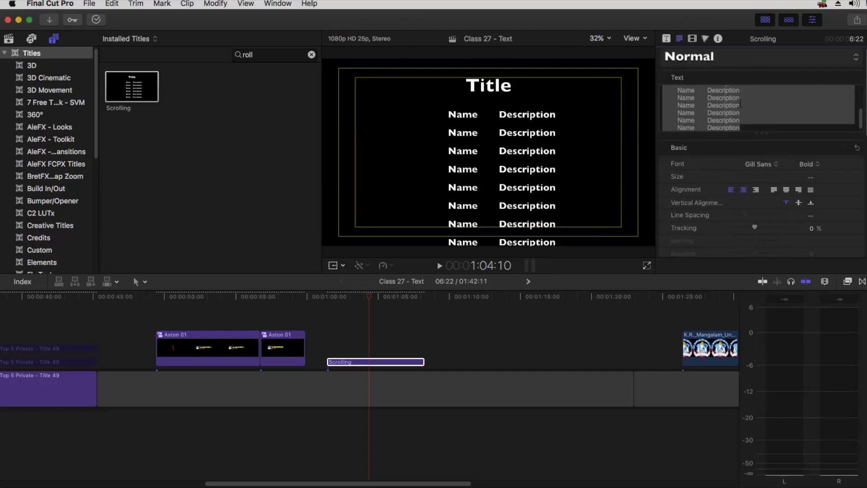
pyautogui.scroll(5, 740, 104)
pyautogui.click(682, 91)
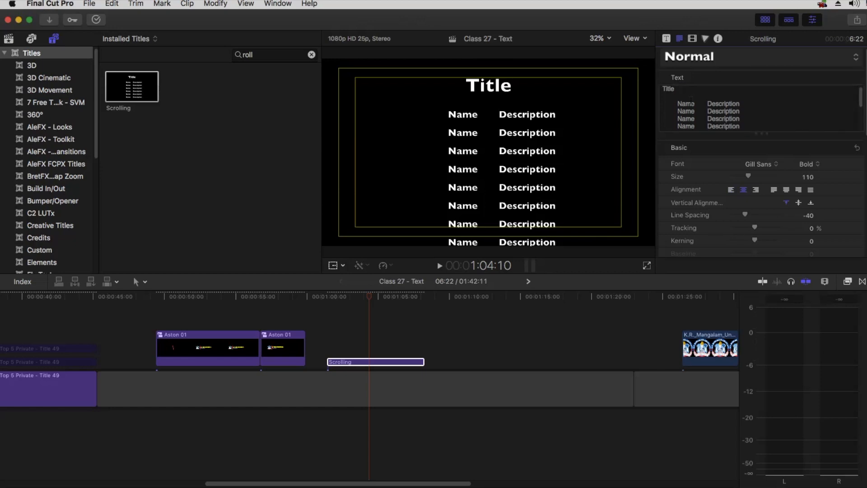
# Replace the first Name with a person's name and Description with 'Video Editor', then preview
pyautogui.moveTo(693, 103); pyautogui.dragTo(676, 103)
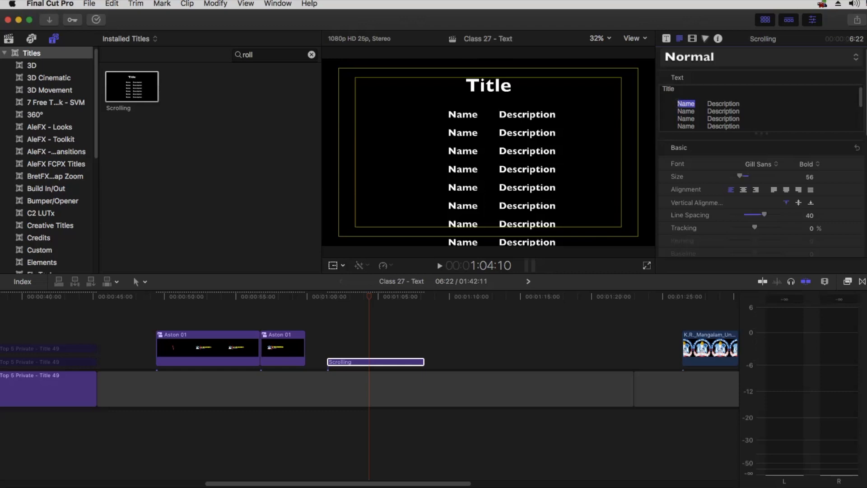
pyautogui.write('Jatin')
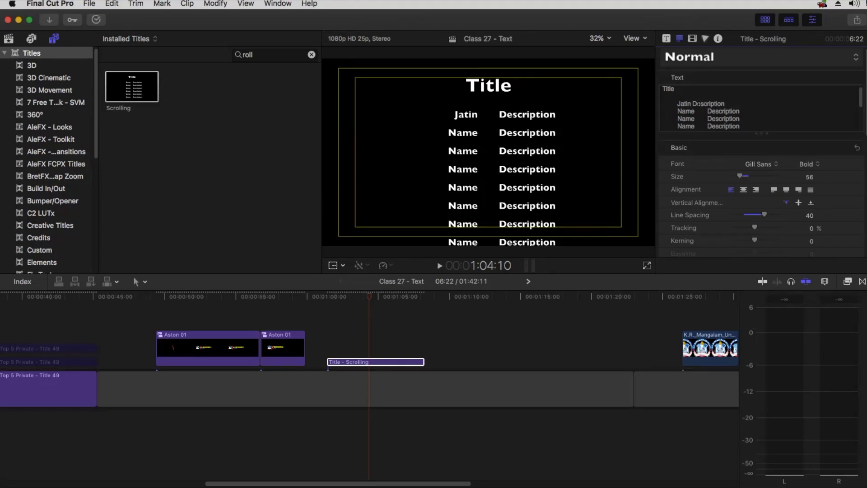
pyautogui.moveTo(695, 103); pyautogui.dragTo(725, 104)
pyautogui.write('V')
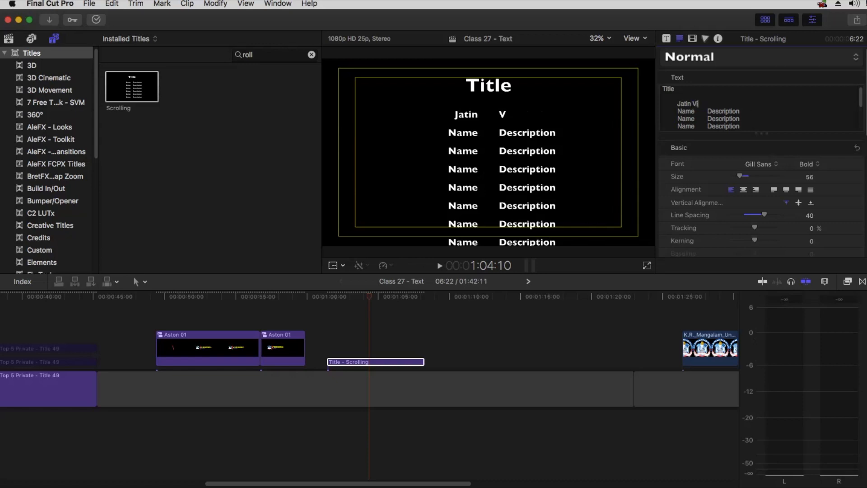
pyautogui.write('ideo Editor')
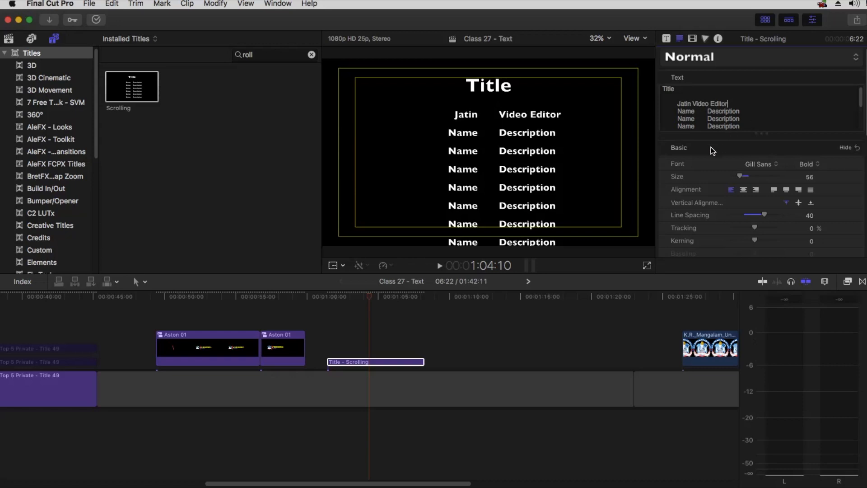
pyautogui.click(329, 298)
pyautogui.press('space')
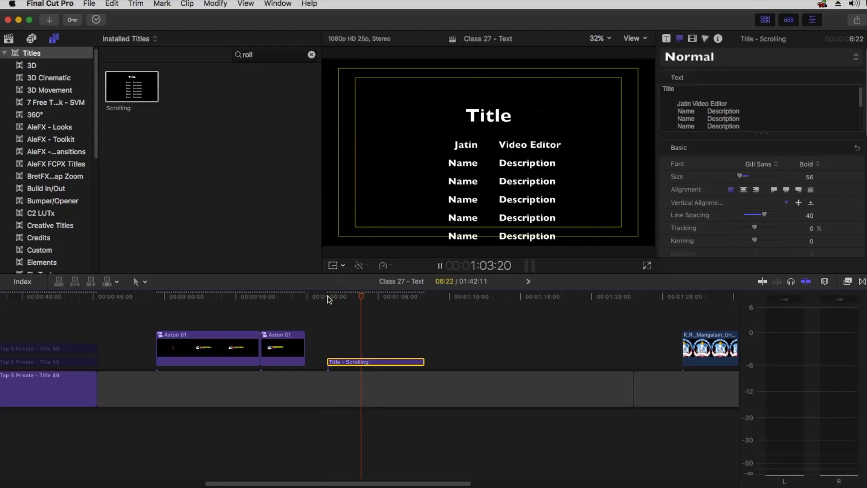
pyautogui.press('space')
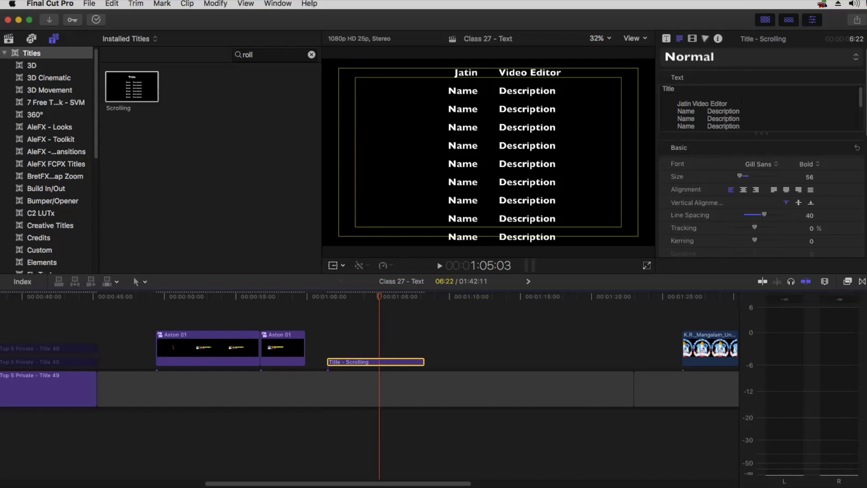
# Duplicate the credits clip to about 1:10 and delete all of the copy's text
pyautogui.moveTo(374, 366); pyautogui.dragTo(515, 366)
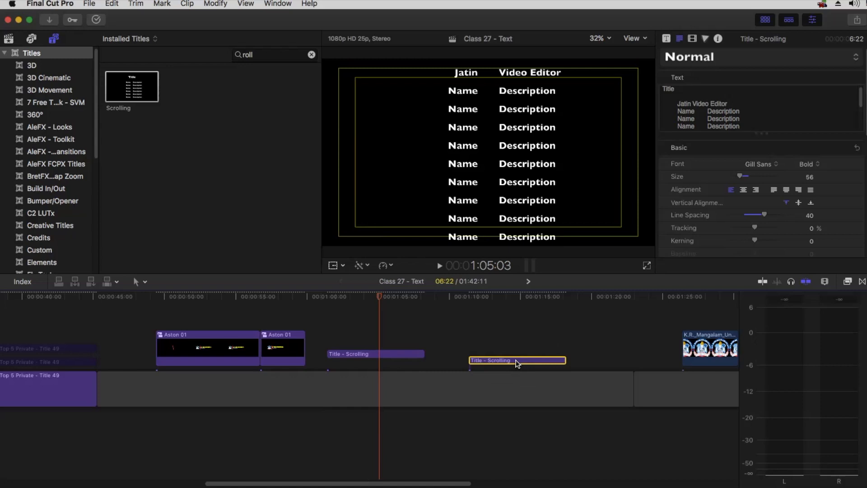
pyautogui.click(500, 301)
pyautogui.click(476, 296)
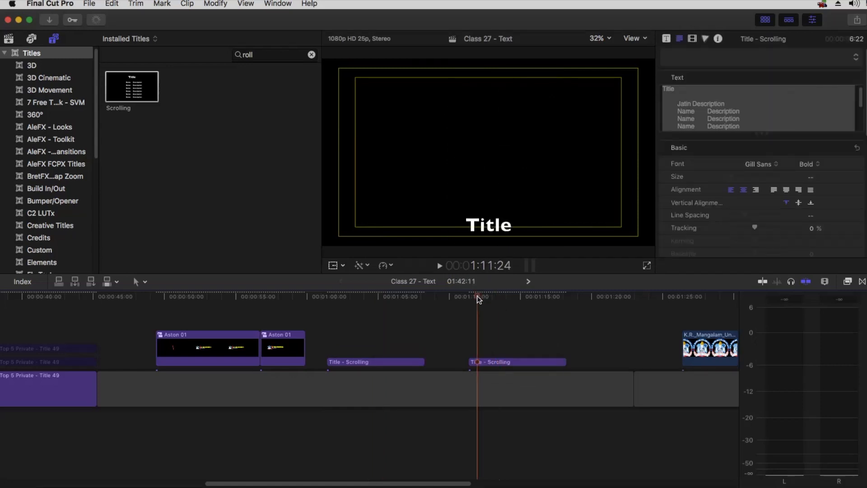
pyautogui.click(487, 363)
pyautogui.click(692, 112)
pyautogui.press('super+a')
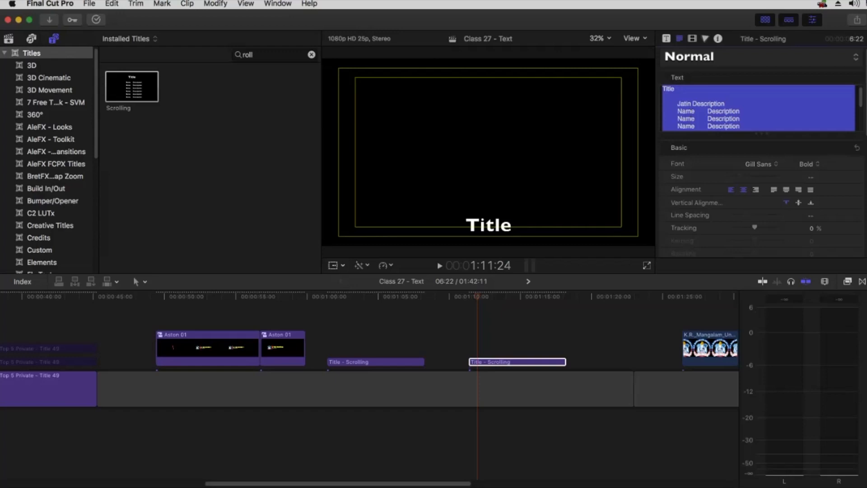
pyautogui.press('BackSpace')
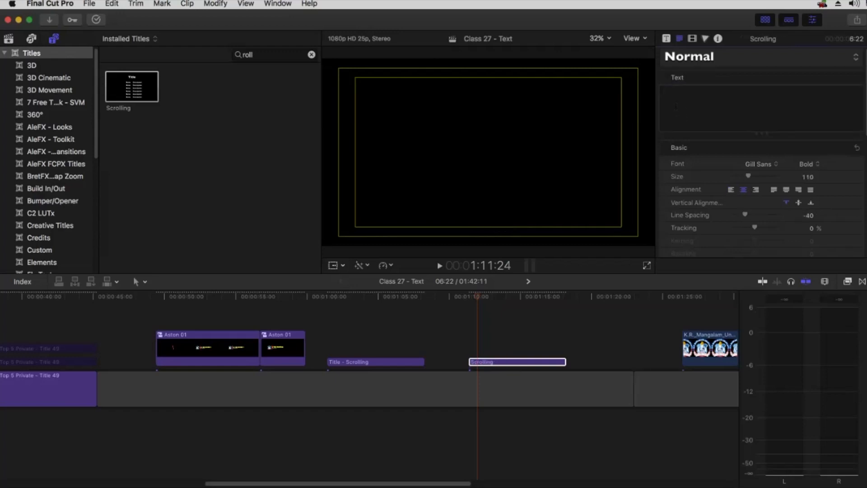
# Hide the title/action safe-zone overlay and the titles browser
pyautogui.click(626, 39)
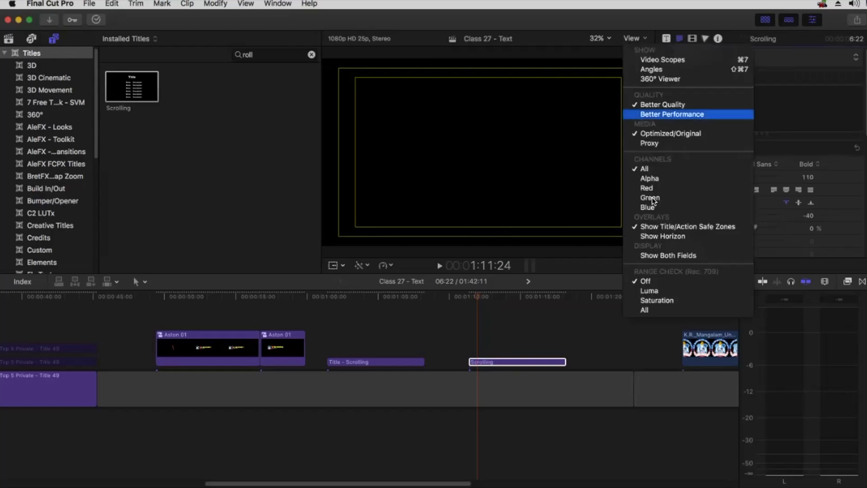
pyautogui.click(657, 226)
pyautogui.click(764, 19)
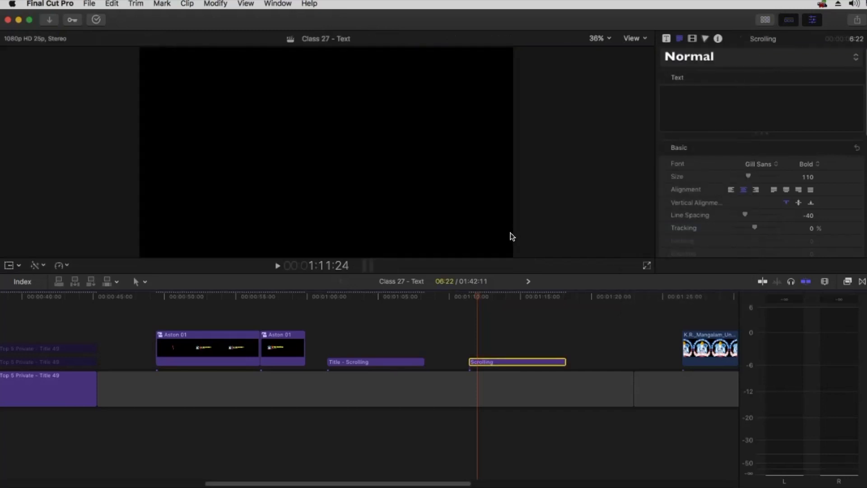
# Enlarge the viewer, inspector and timeline panes, adjust text alignment, and place the cursor in the Text field
pyautogui.moveTo(519, 272); pyautogui.dragTo(546, 343)
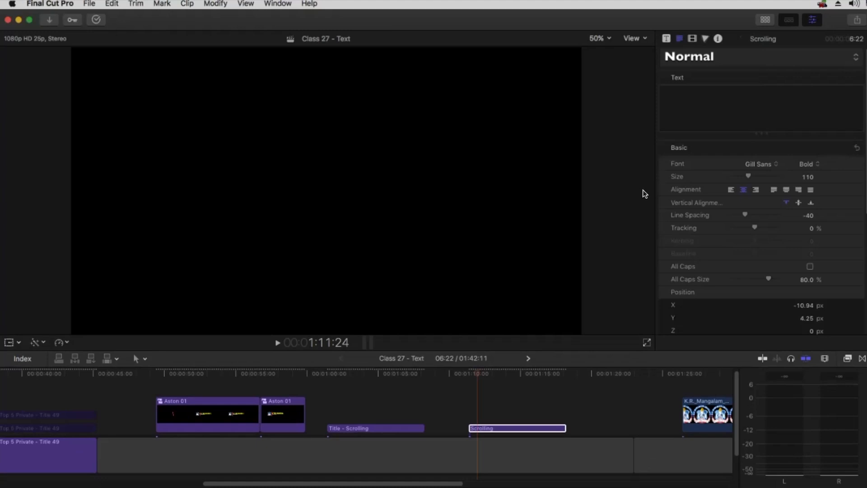
pyautogui.click(743, 190)
pyautogui.doubleClick(790, 36)
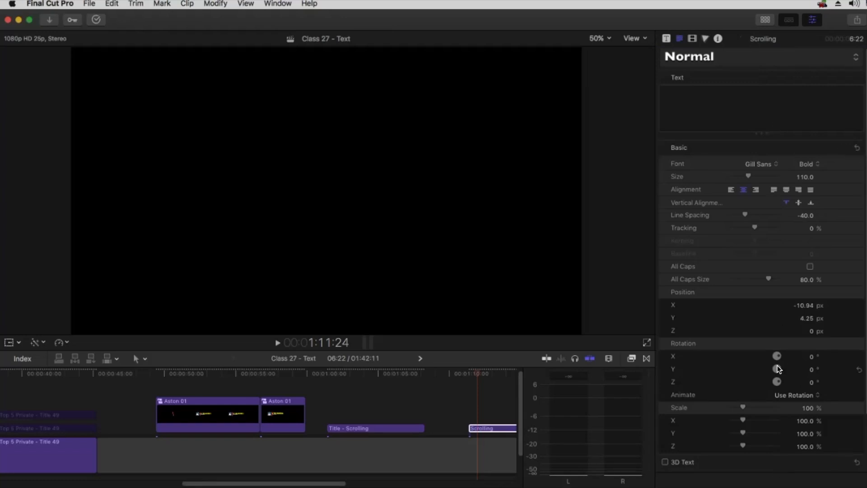
pyautogui.doubleClick(791, 42)
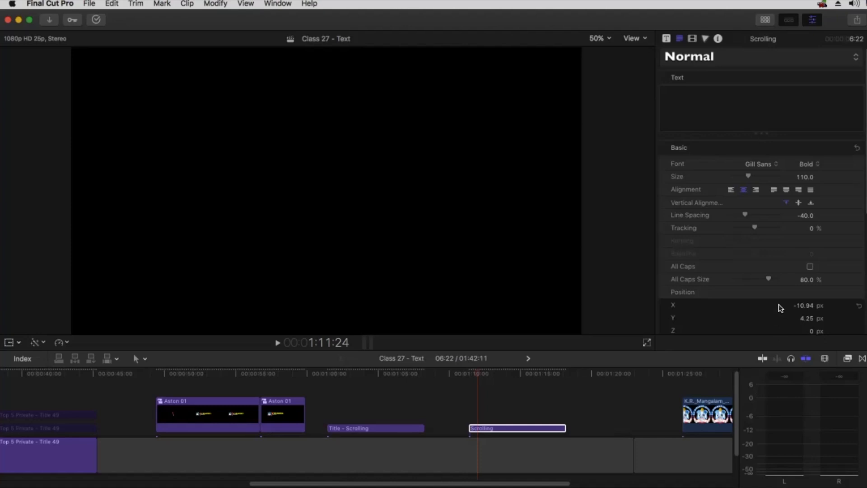
pyautogui.click(678, 94)
# Enter 'Thanks' as the title text in Arial Bold at size 46
pyautogui.write('Thanks')
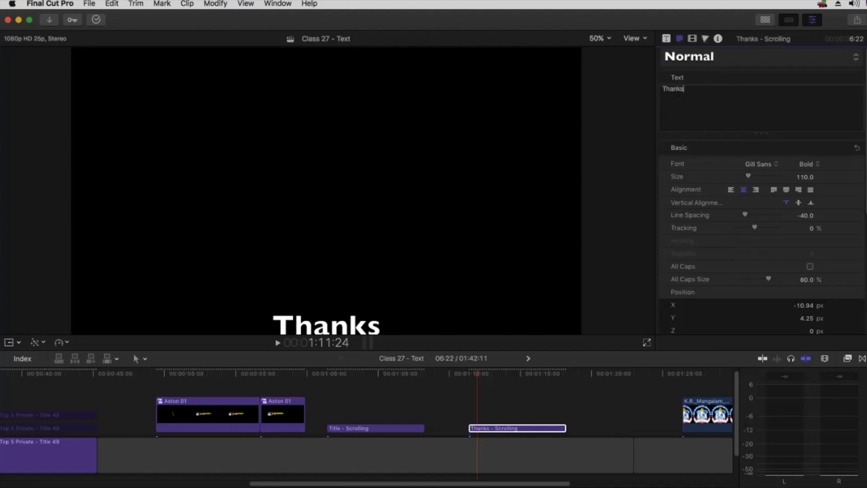
pyautogui.click(752, 166)
pyautogui.scroll(15, 757, 148)
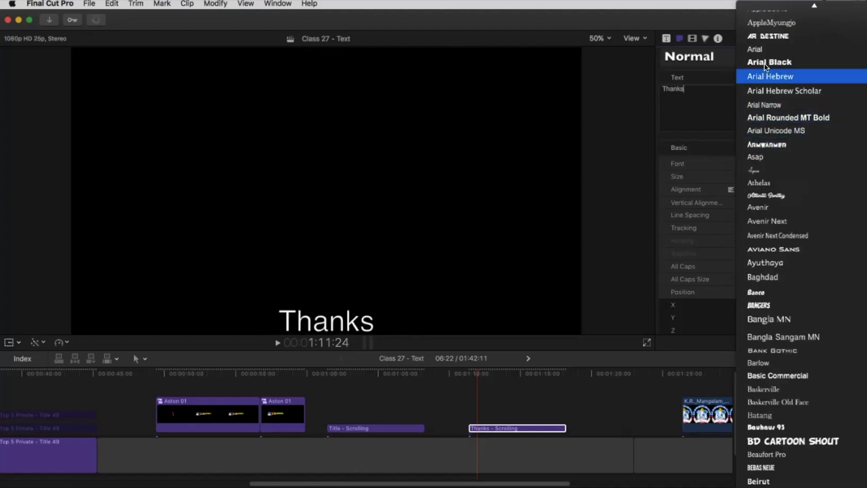
pyautogui.click(763, 49)
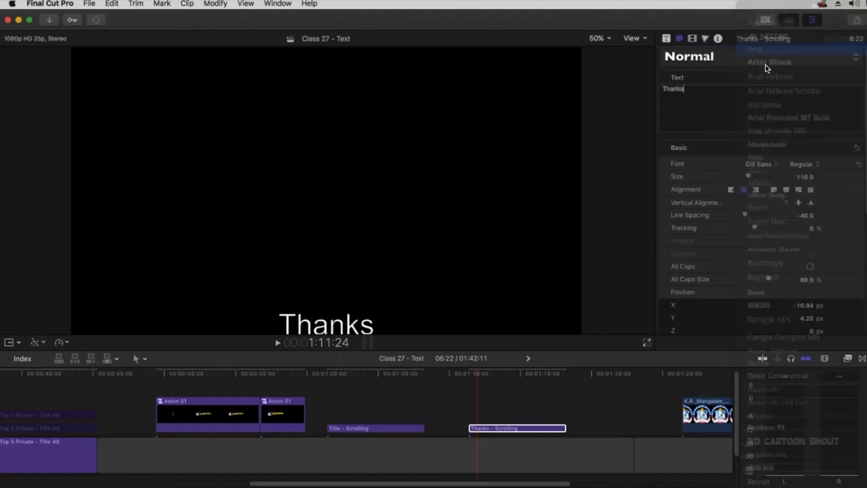
pyautogui.click(808, 168)
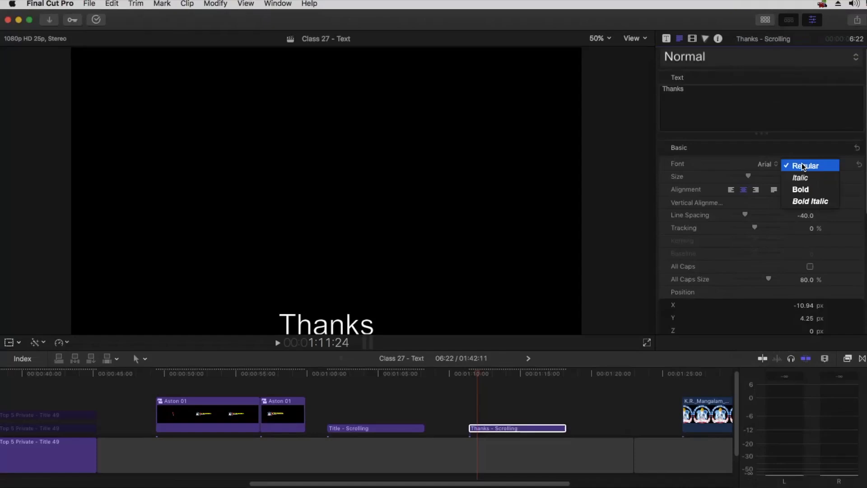
pyautogui.click(806, 187)
pyautogui.moveTo(748, 175); pyautogui.dragTo(735, 177)
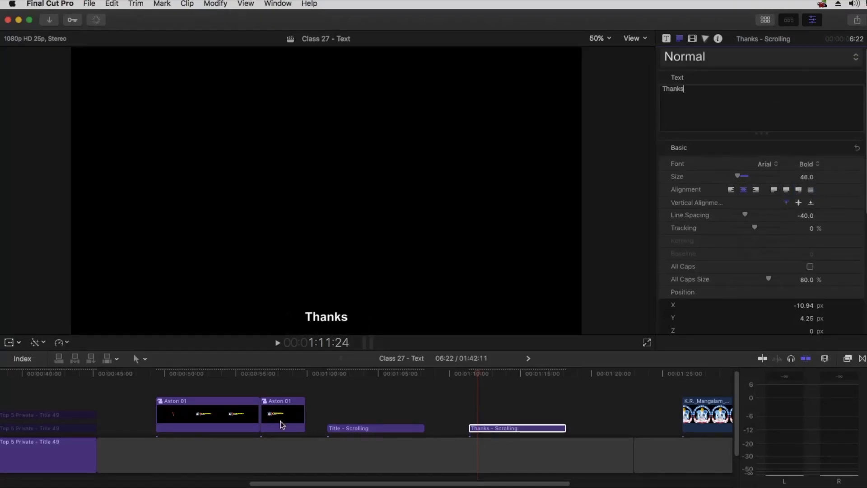
# Play and scrub the title to preview the Thanks scroll
pyautogui.click(468, 374)
pyautogui.press('space')
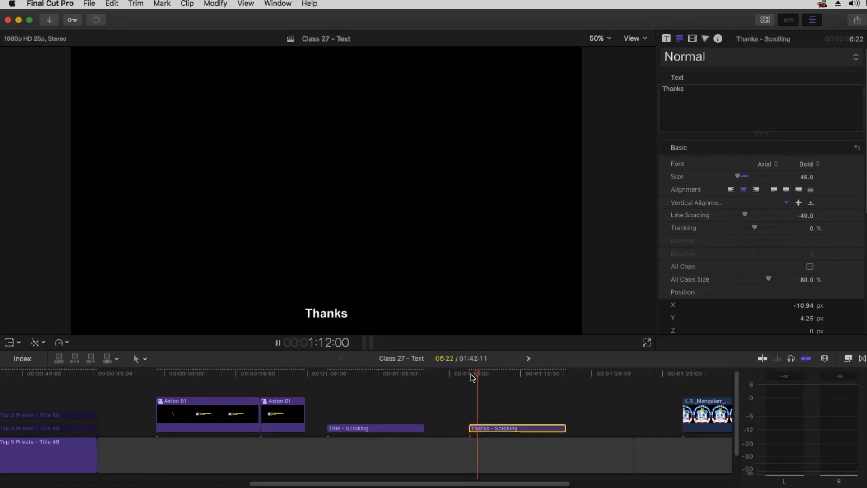
pyautogui.press('space')
pyautogui.moveTo(478, 374); pyautogui.dragTo(496, 373)
pyautogui.click(702, 94)
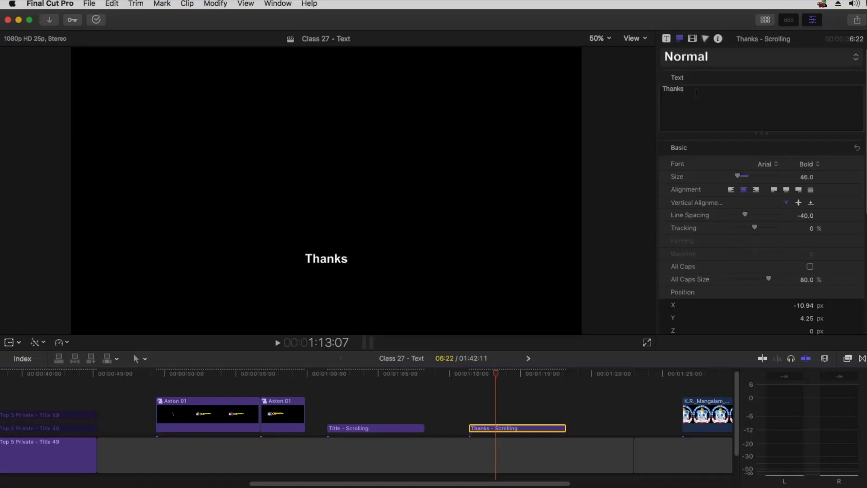
# Add a 'Video Editing' line below Thanks and widen the line spacing between them
pyautogui.press('Return')
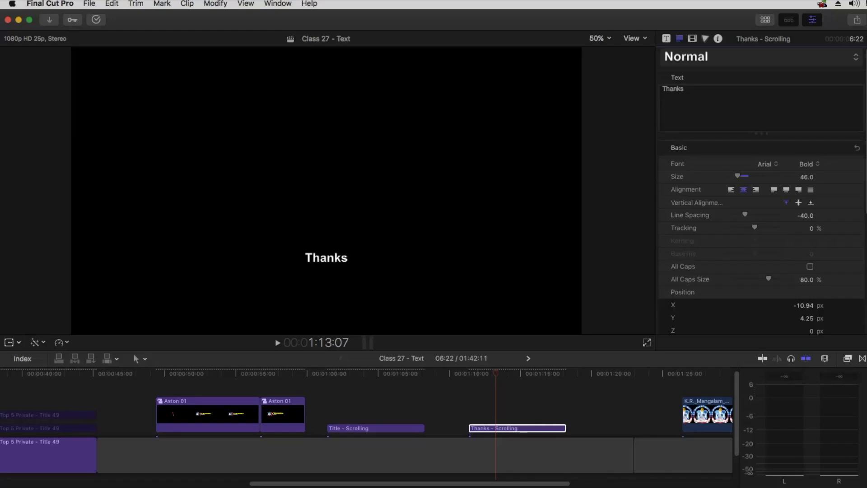
pyautogui.write('Vide')
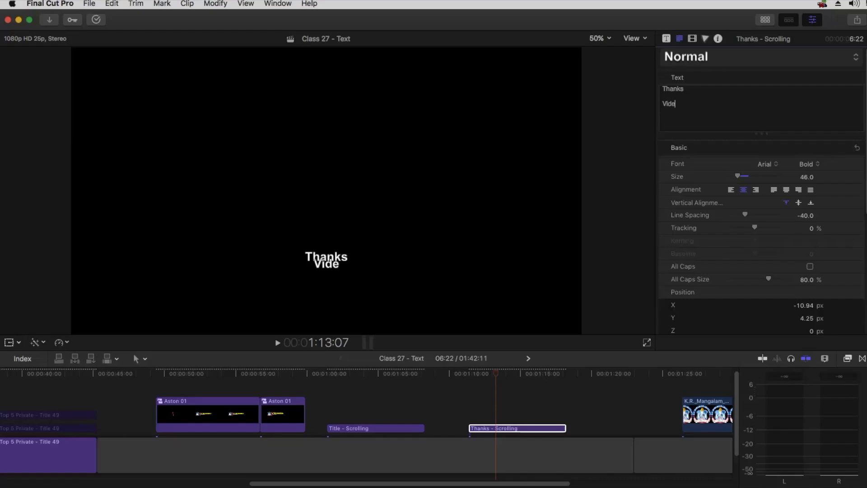
pyautogui.write('o Editi')
pyautogui.write('ng')
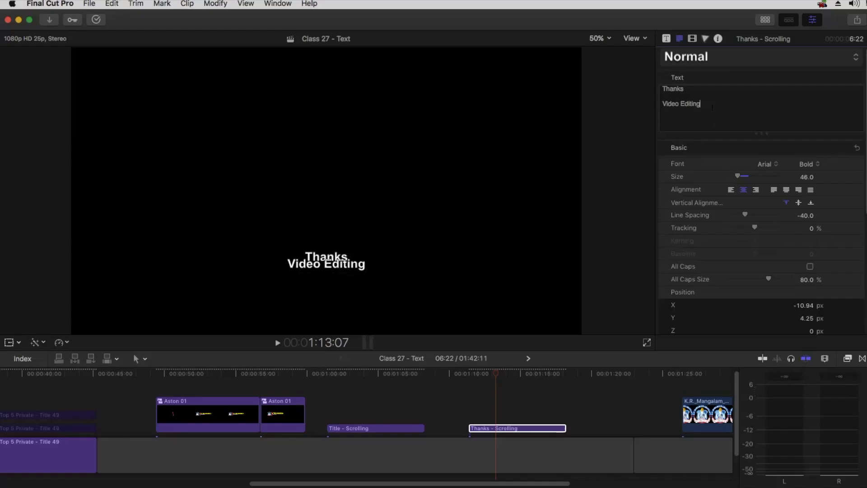
pyautogui.click(695, 90)
pyautogui.click(806, 215)
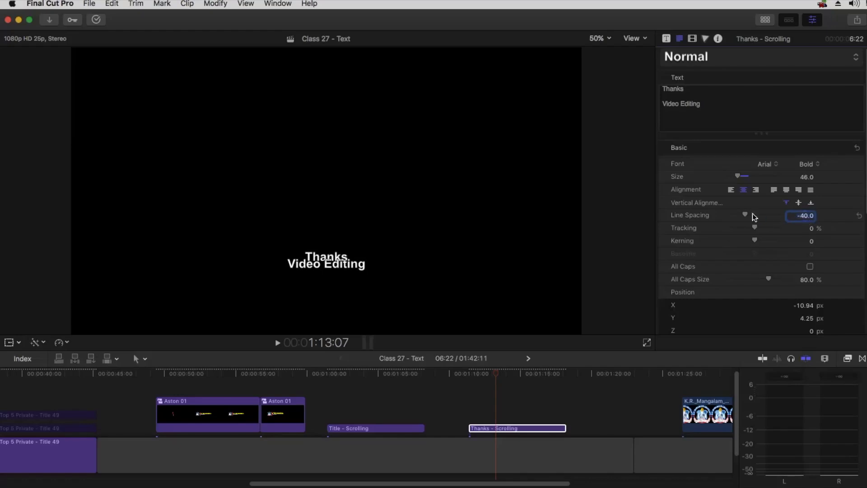
pyautogui.moveTo(752, 212); pyautogui.dragTo(769, 213)
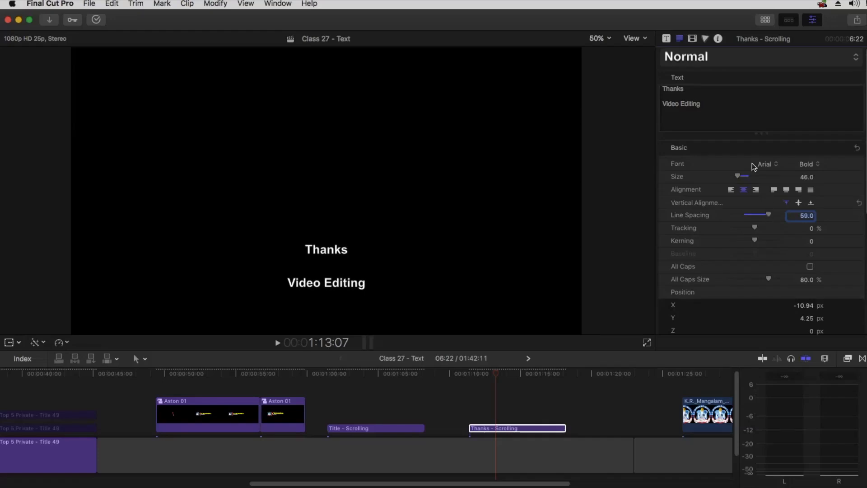
# Set the Video Editing line to All Caps at 100% cap size and text size 40
pyautogui.moveTo(709, 103); pyautogui.dragTo(655, 106)
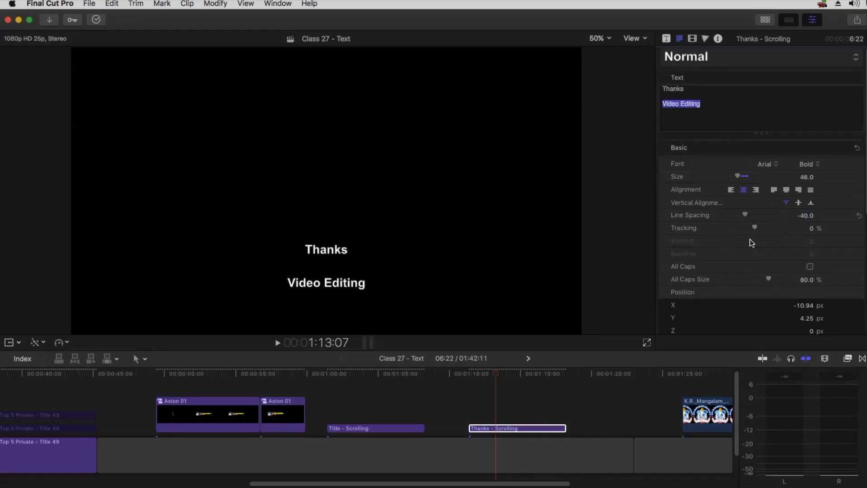
pyautogui.click(810, 266)
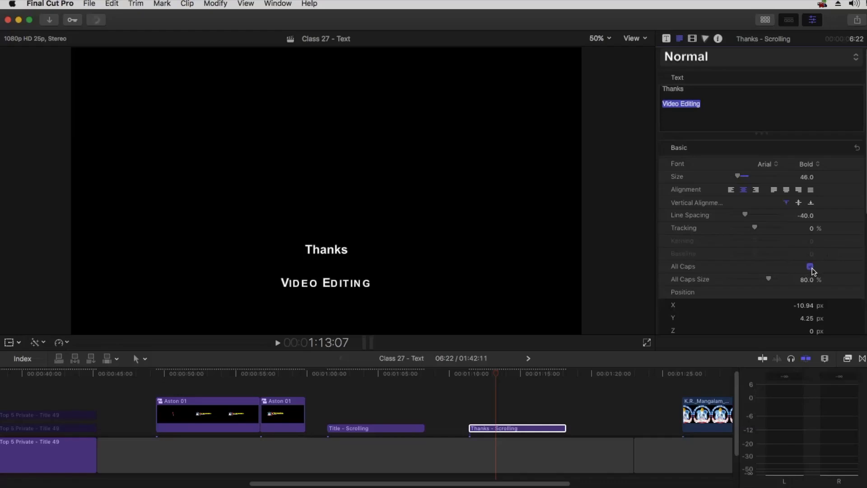
pyautogui.moveTo(771, 279); pyautogui.dragTo(799, 280)
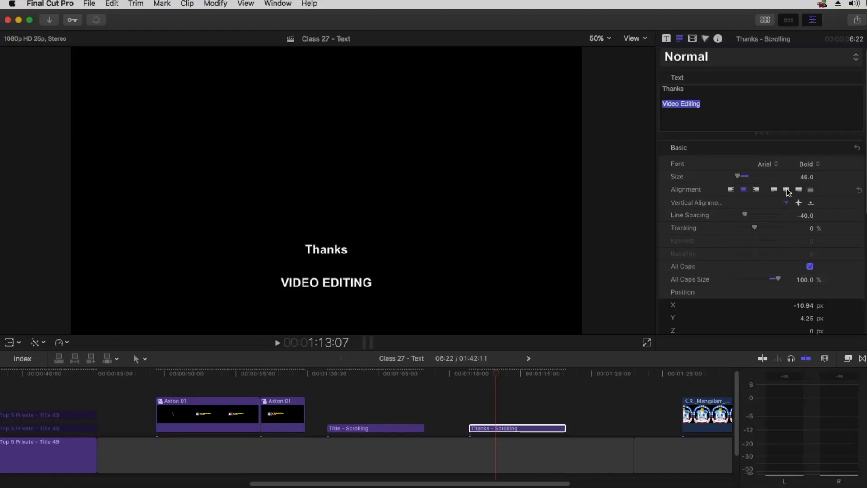
pyautogui.click(806, 177)
pyautogui.write('30')
pyautogui.press('Return')
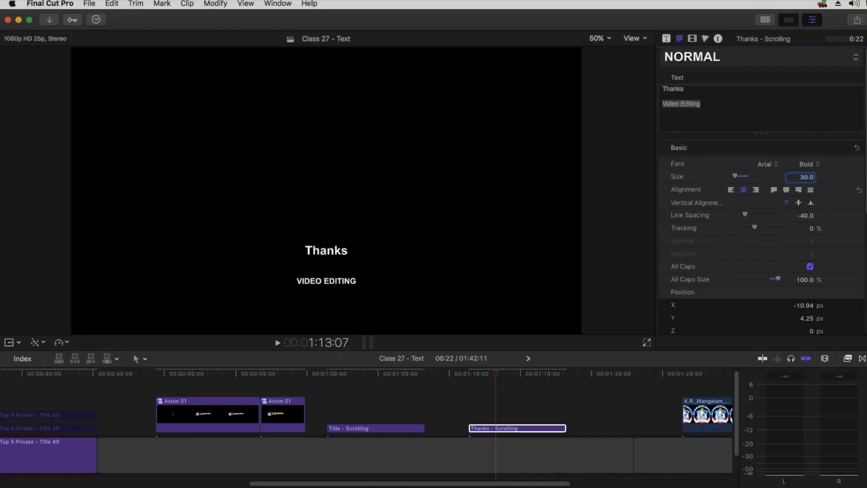
pyautogui.write('40')
pyautogui.press('Return')
pyautogui.click(711, 104)
# Type the four crew members' names on separate lines below Video Editing
pyautogui.press('Return')
pyautogui.write('Sunit')
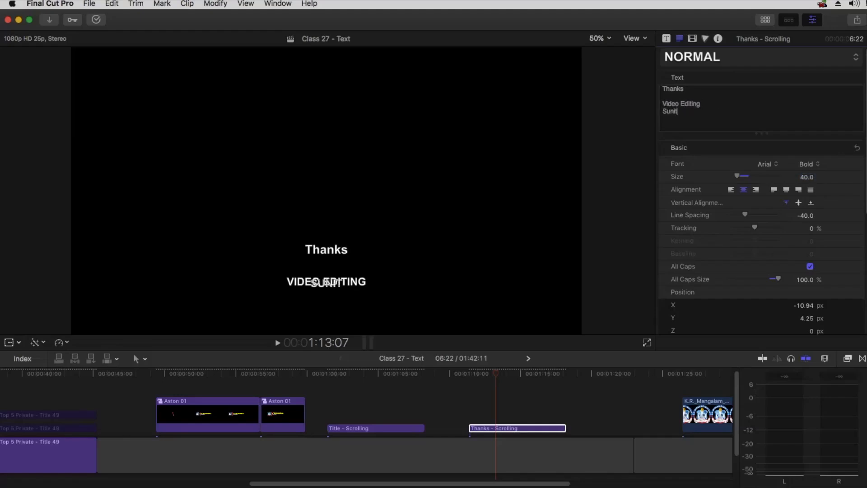
pyautogui.press('Return')
pyautogui.write('Jatin')
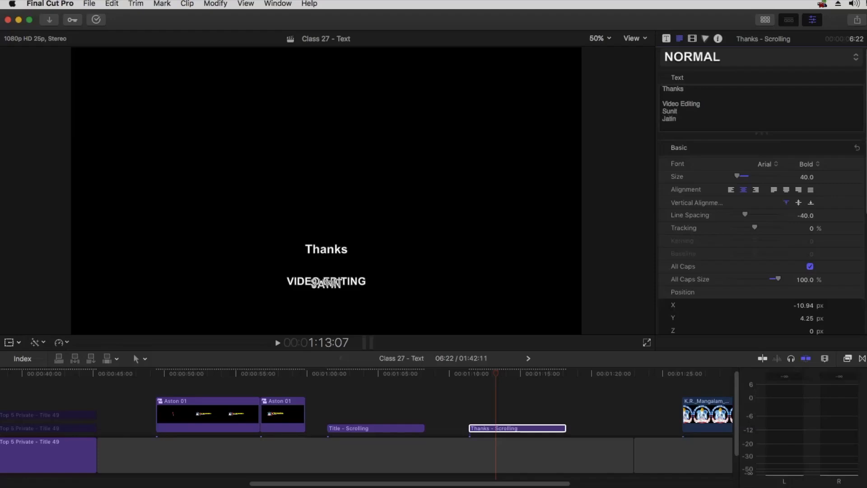
pyautogui.press('Return')
pyautogui.write('Harman')
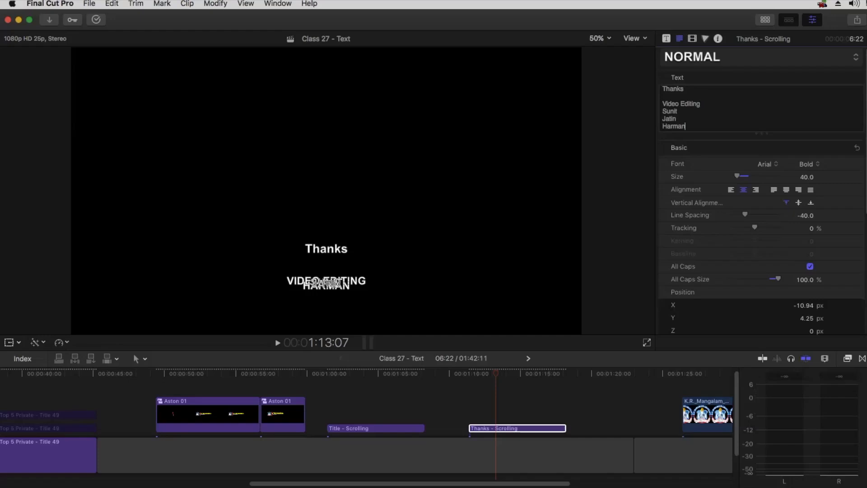
pyautogui.press('Return')
pyautogui.write('Akhil')
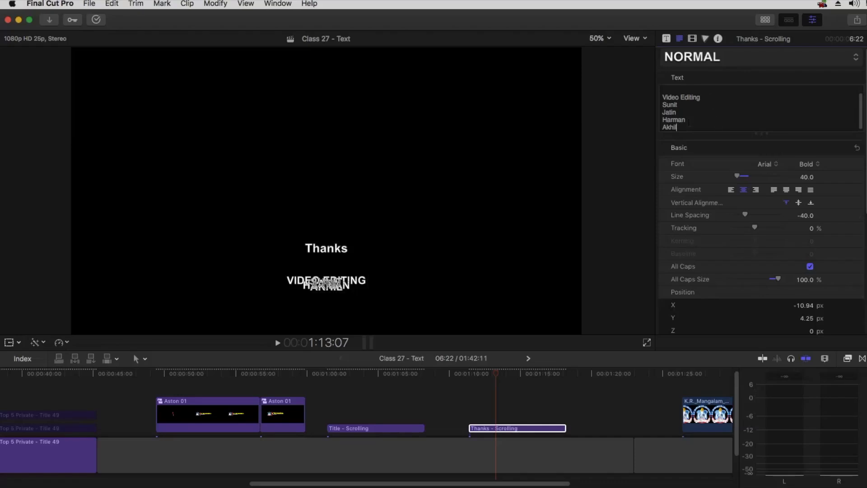
# Raise the line spacing to 9 so the names and heading no longer overlap
pyautogui.moveTo(683, 127); pyautogui.dragTo(663, 105)
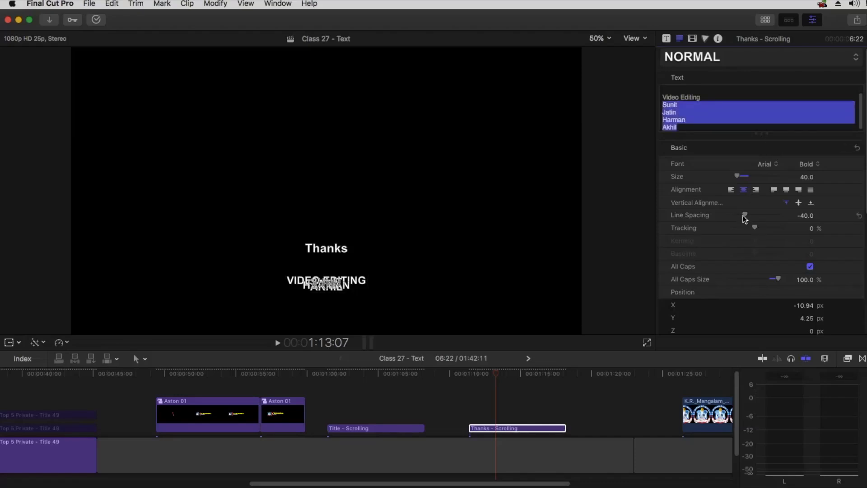
pyautogui.moveTo(744, 212); pyautogui.dragTo(753, 211)
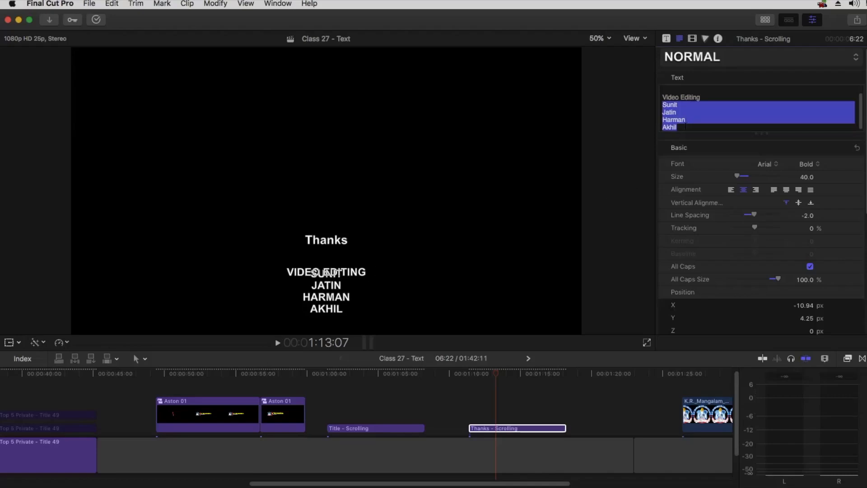
pyautogui.moveTo(754, 214); pyautogui.dragTo(759, 215)
pyautogui.click(722, 91)
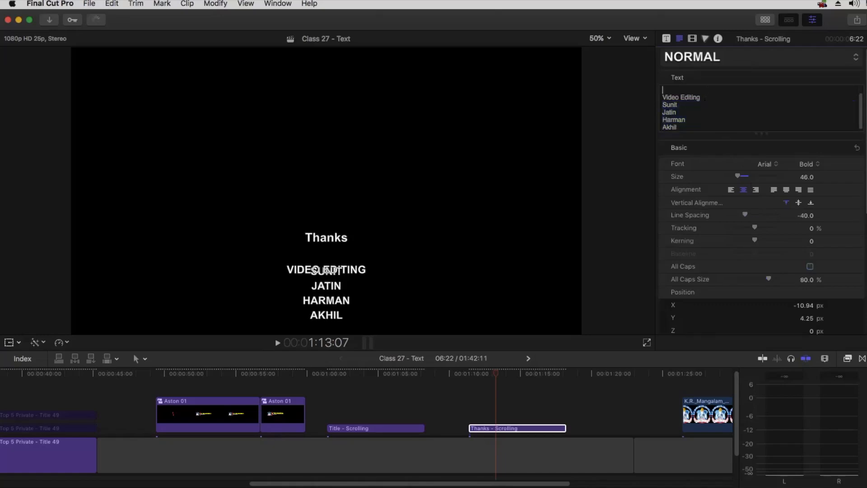
pyautogui.moveTo(723, 98); pyautogui.dragTo(724, 106)
pyautogui.click(709, 97)
pyautogui.moveTo(747, 213); pyautogui.dragTo(758, 213)
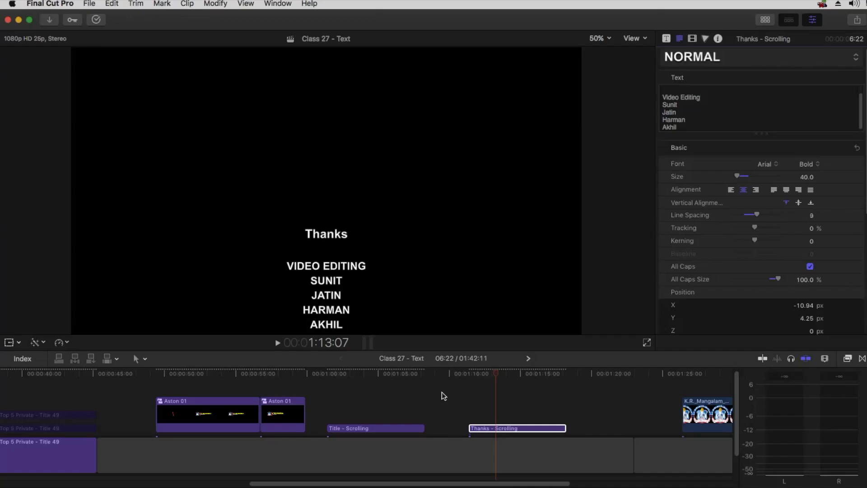
pyautogui.moveTo(491, 375); pyautogui.dragTo(508, 370)
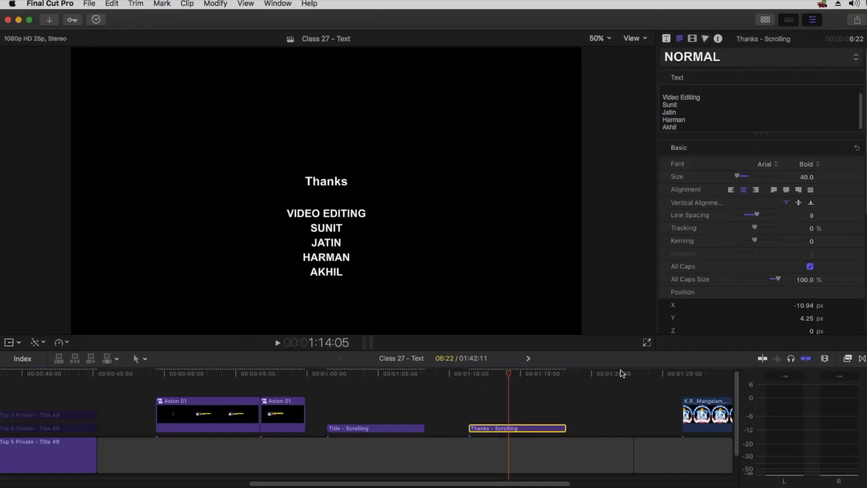
# Turn All Caps off for the four names so they show in mixed case
pyautogui.click(717, 101)
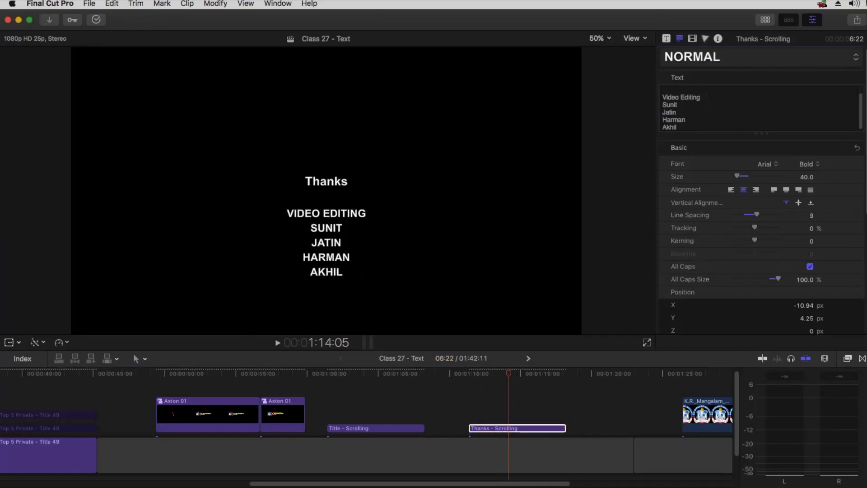
pyautogui.moveTo(707, 98); pyautogui.dragTo(661, 98)
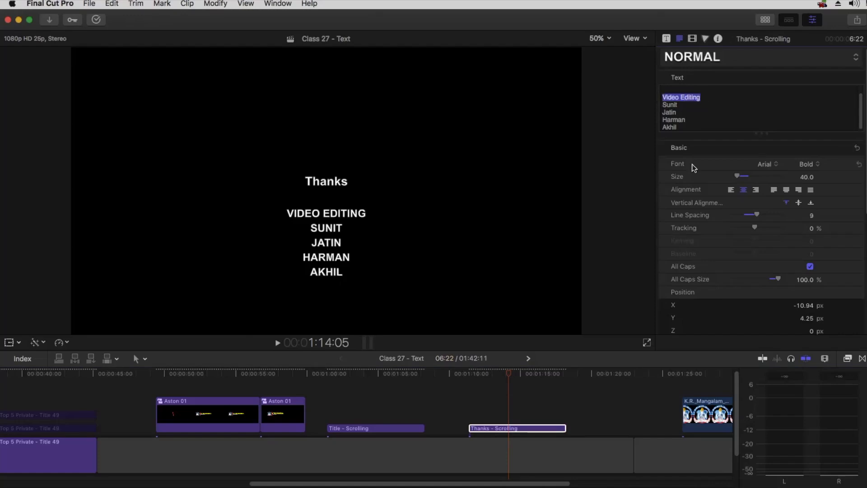
pyautogui.moveTo(683, 127); pyautogui.dragTo(663, 105)
pyautogui.click(812, 268)
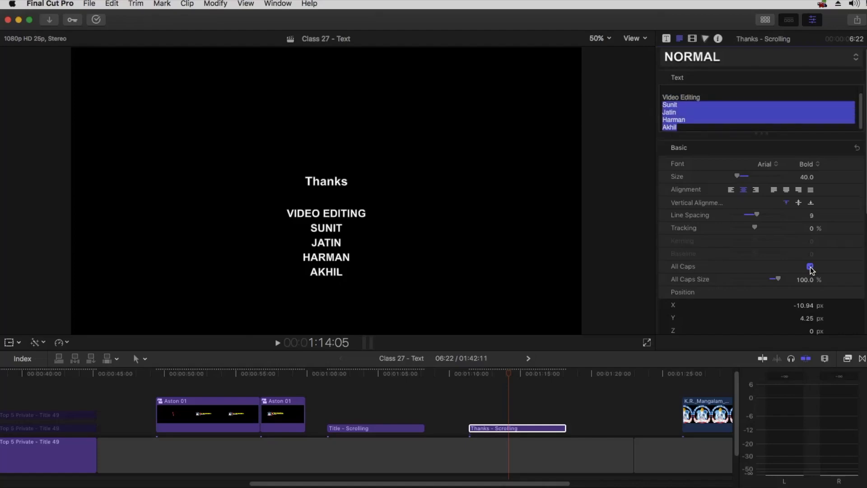
pyautogui.click(811, 268)
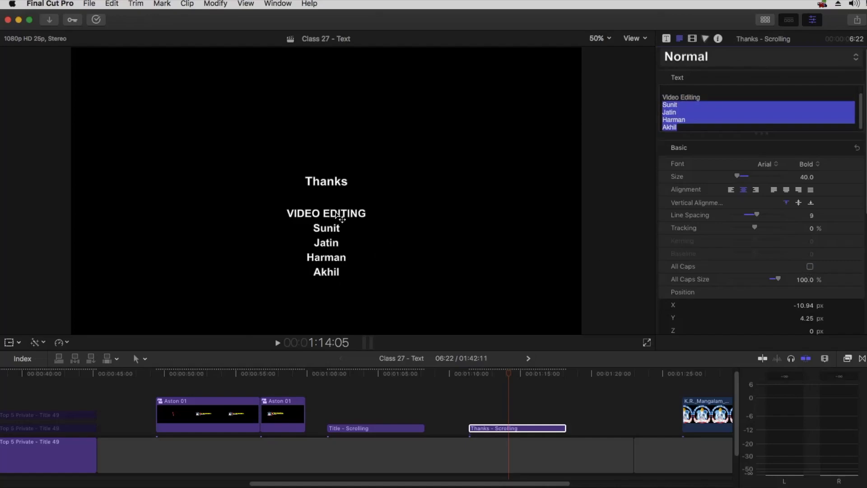
# Color the VIDEO EDITING line's text face orange
pyautogui.click(697, 106)
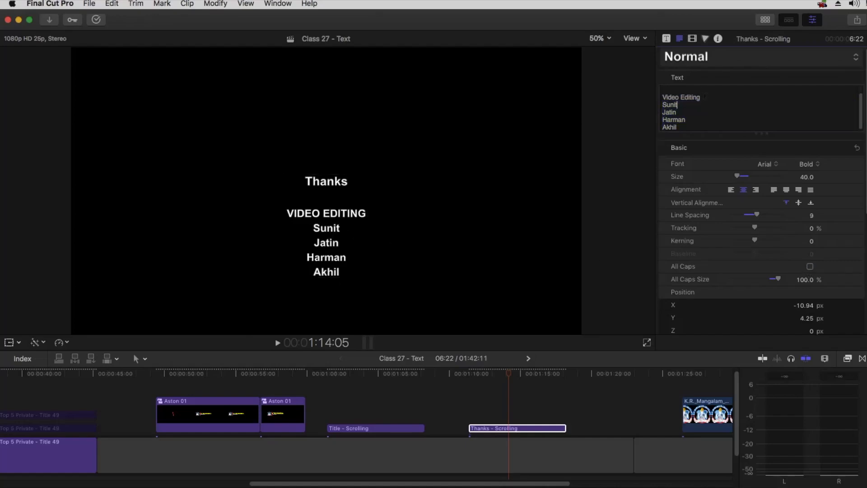
pyautogui.moveTo(703, 98); pyautogui.dragTo(629, 96)
pyautogui.scroll(-10, 748, 273)
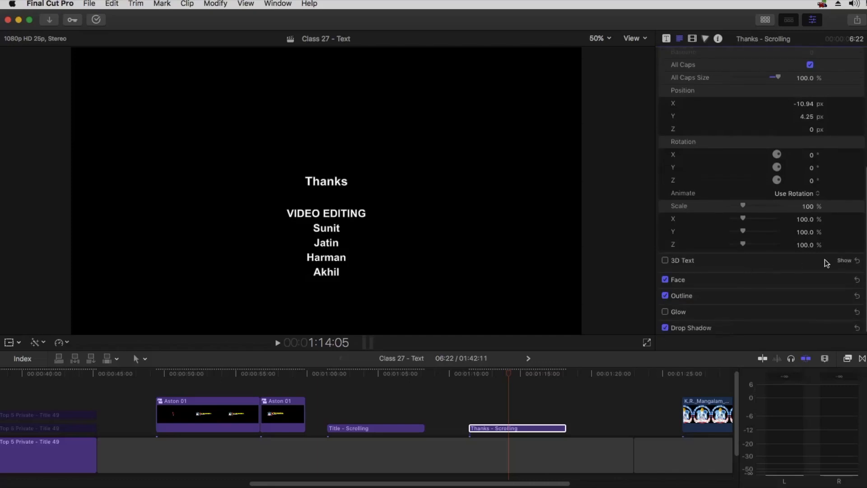
pyautogui.click(842, 280)
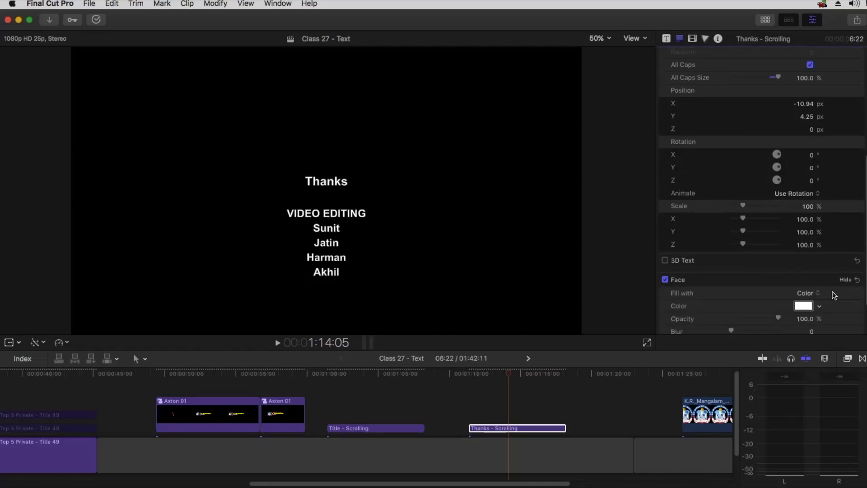
pyautogui.click(803, 305)
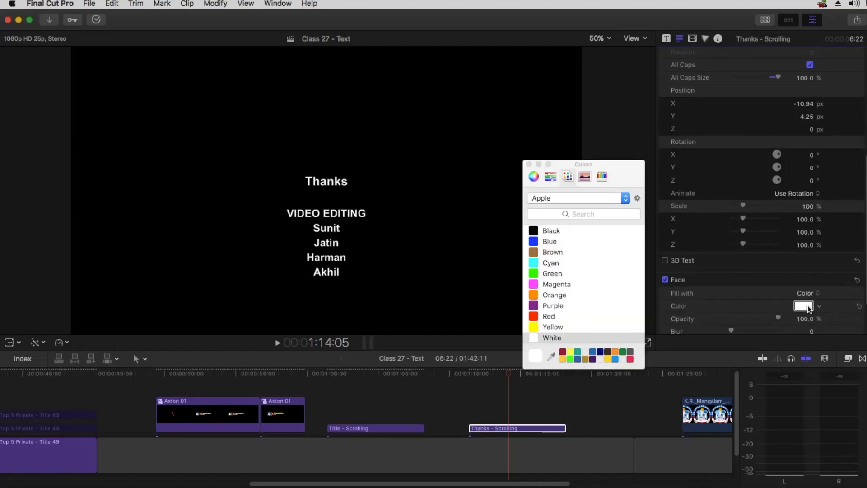
pyautogui.click(551, 296)
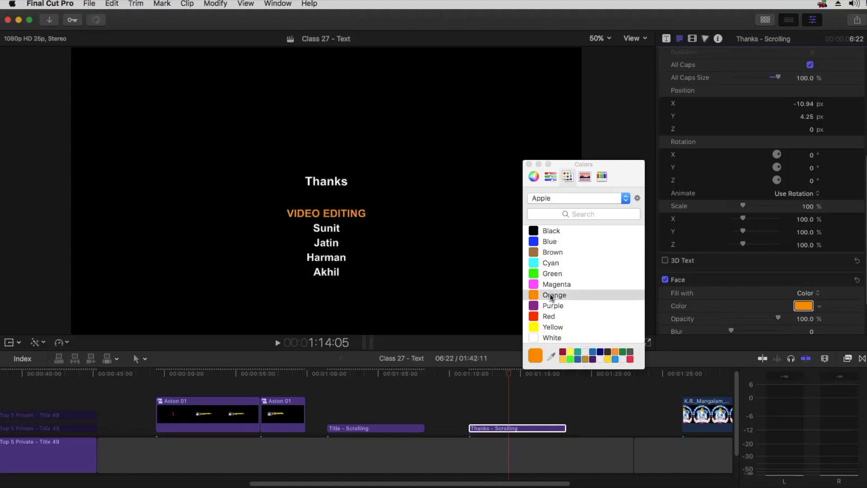
pyautogui.click(529, 165)
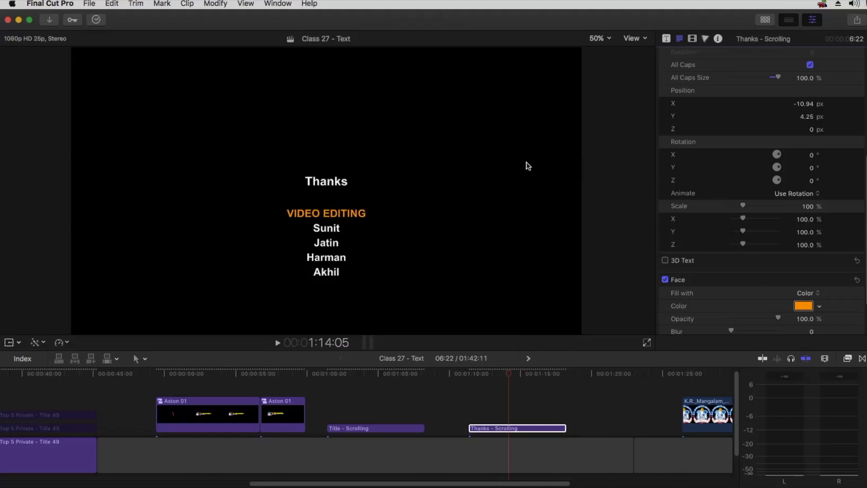
# Play the credits from the start twice to preview the scroll
pyautogui.click(471, 375)
pyautogui.press('space')
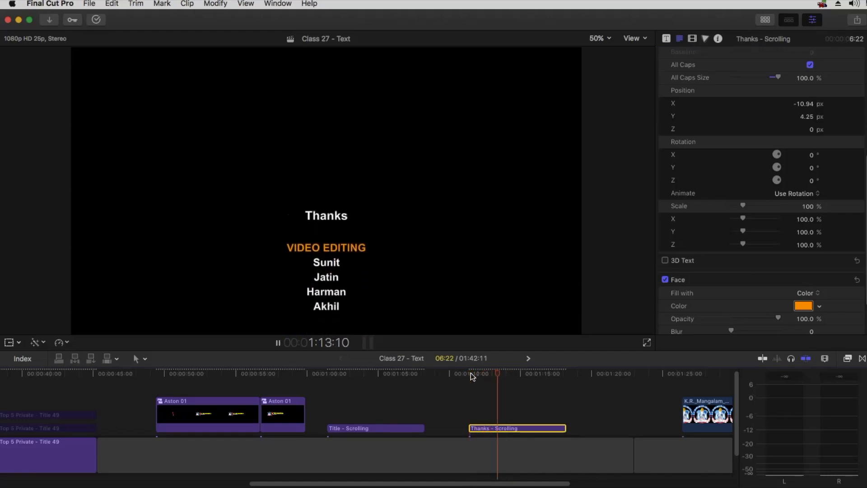
pyautogui.press('space')
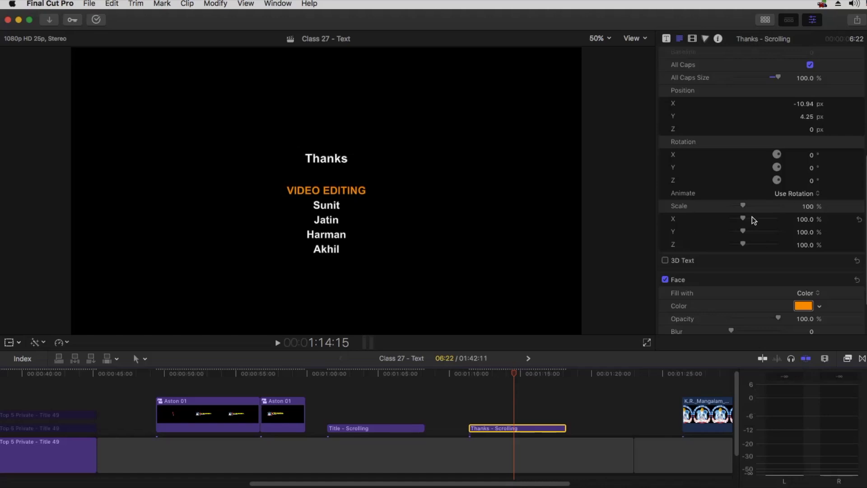
pyautogui.scroll(-3, 751, 215)
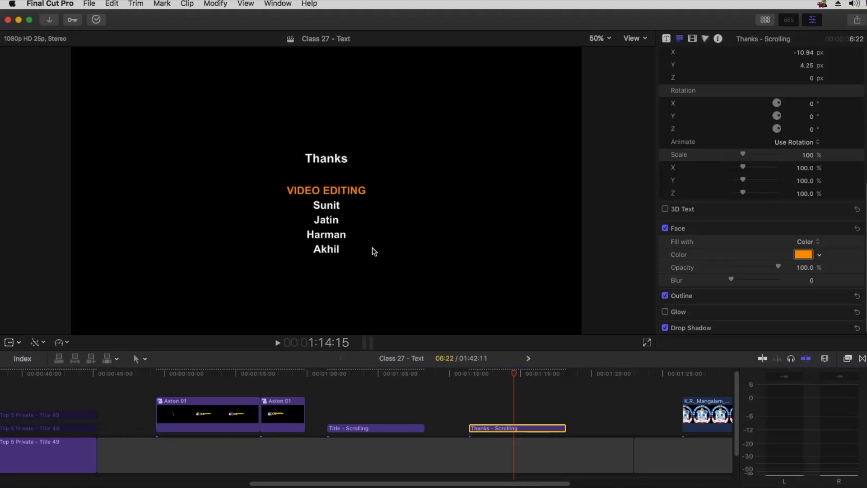
pyautogui.scroll(5, 736, 167)
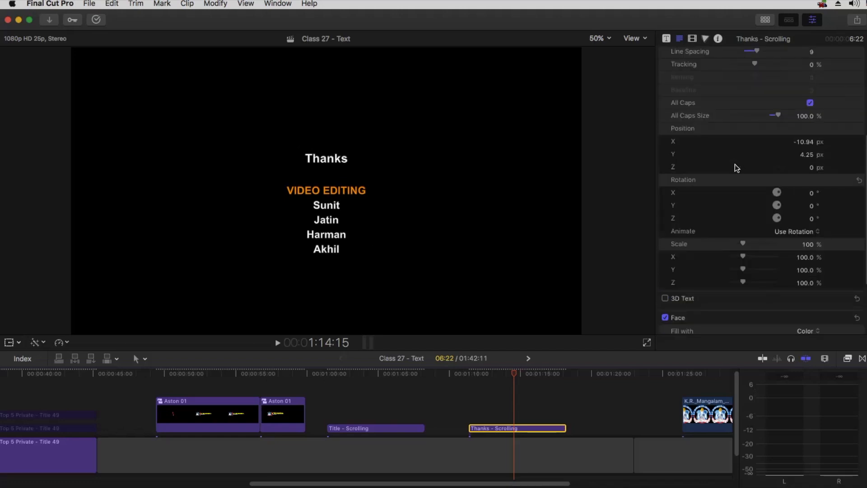
pyautogui.scroll(1, 736, 168)
pyautogui.click(468, 370)
pyautogui.press('space')
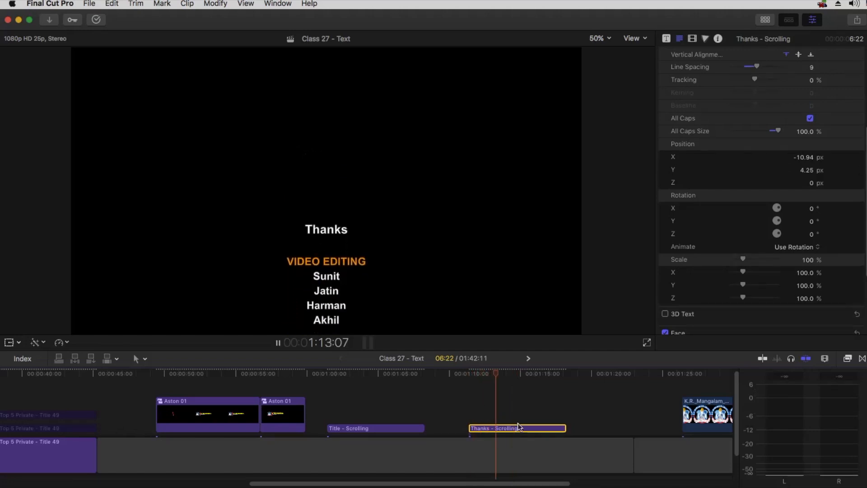
pyautogui.press('space')
# Extend the Thanks - Scrolling clip's end to 13:11 and preview the slower roll
pyautogui.moveTo(566, 428); pyautogui.dragTo(658, 428)
pyautogui.click(468, 373)
pyautogui.press('space')
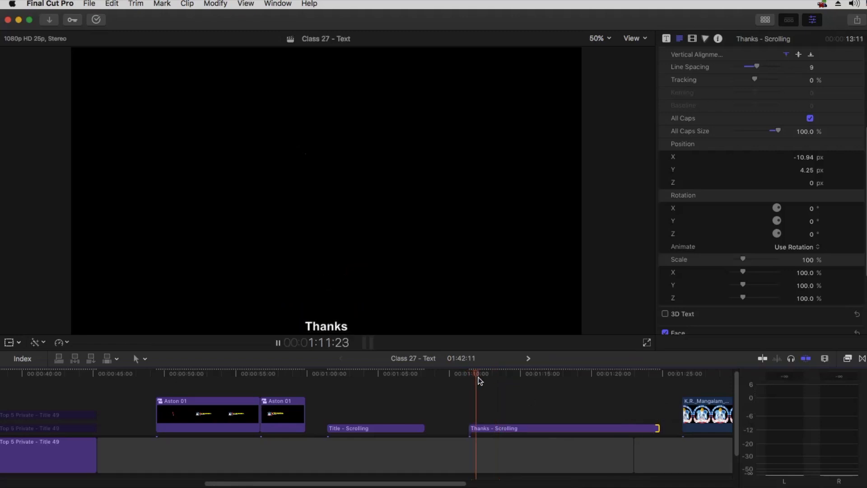
pyautogui.click(502, 428)
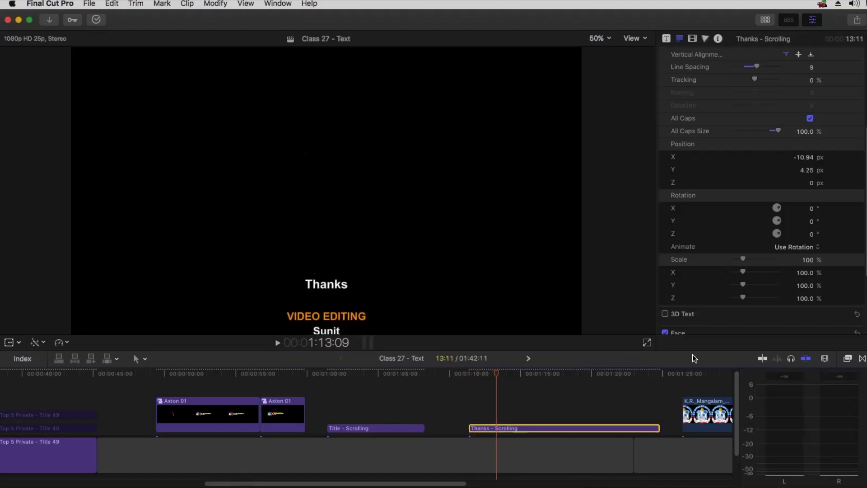
# Test Position X and Scale in the Video inspector, then reset both to centred and 100%
pyautogui.click(691, 38)
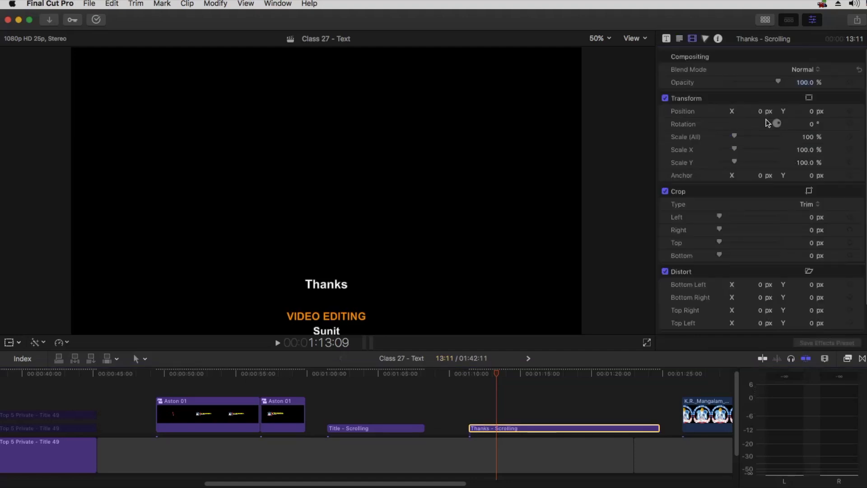
pyautogui.moveTo(763, 111)
pyautogui.mouseDown()
pyautogui.moveTo(800, 111)
pyautogui.moveTo(764, 110)
pyautogui.mouseUp()
pyautogui.moveTo(803, 136); pyautogui.dragTo(837, 137)
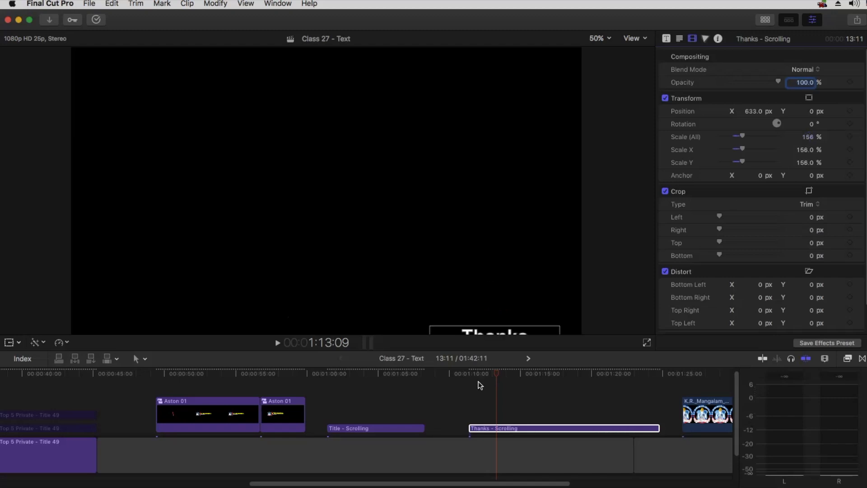
pyautogui.click(557, 373)
pyautogui.moveTo(557, 373); pyautogui.dragTo(555, 373)
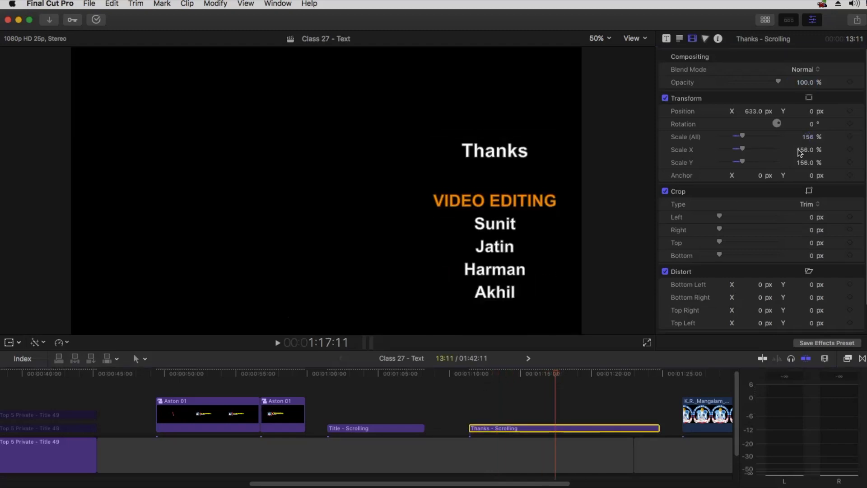
pyautogui.moveTo(808, 137); pyautogui.dragTo(808, 144)
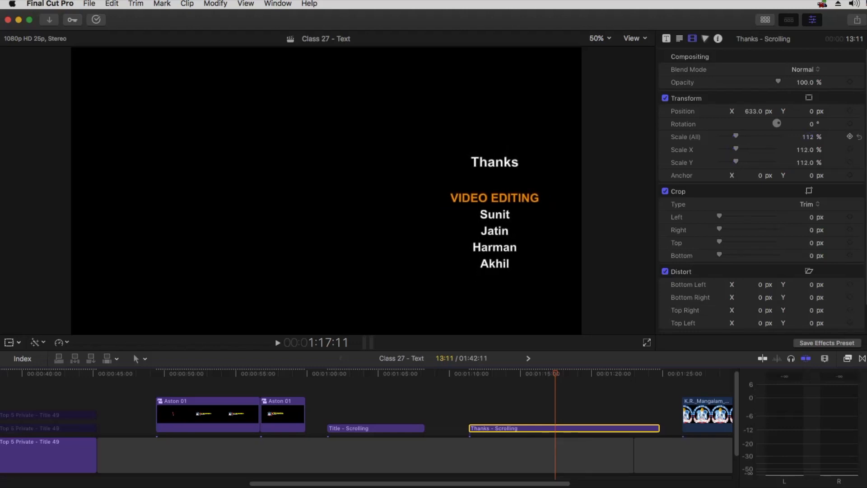
pyautogui.click(860, 137)
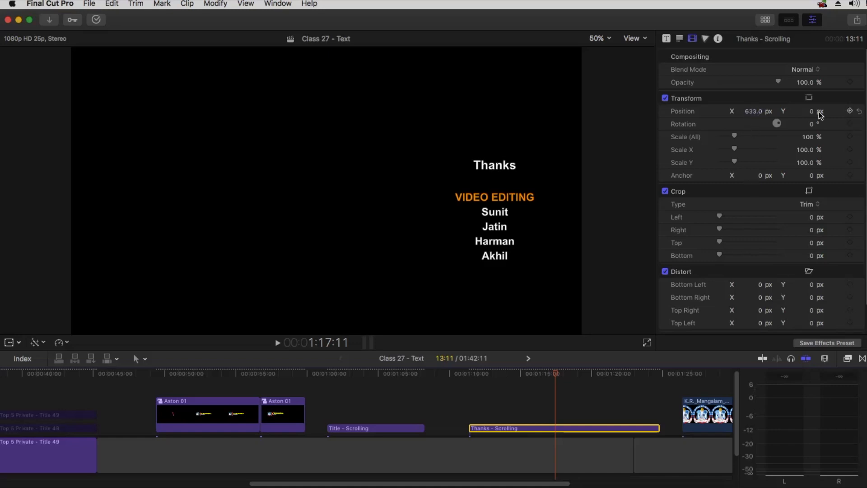
pyautogui.click(859, 111)
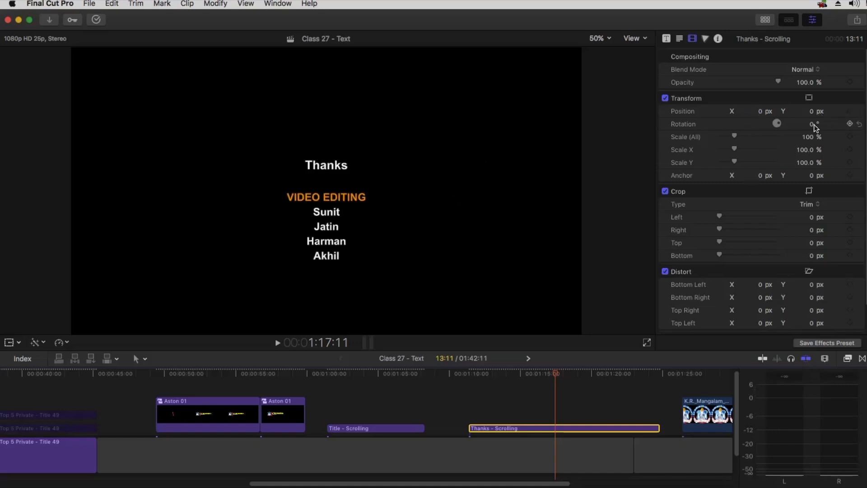
# Try a 69% scale, play the credits from the start, then reset scale to 100%
pyautogui.moveTo(809, 136); pyautogui.dragTo(808, 136)
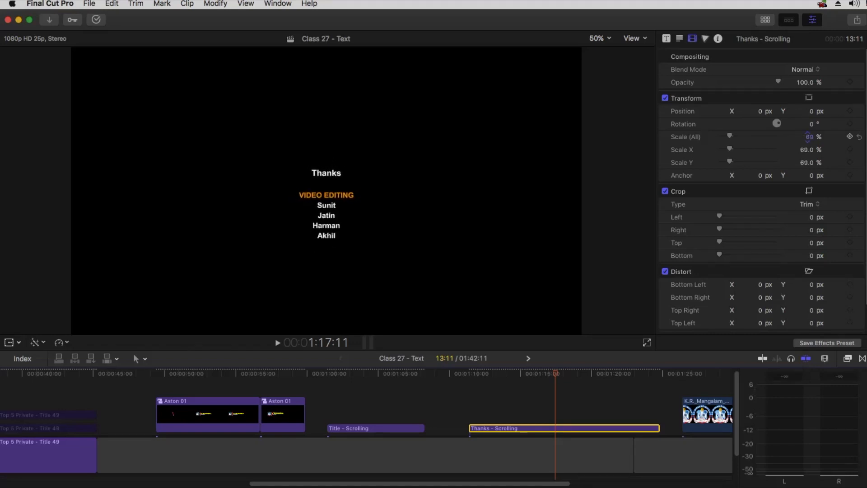
pyautogui.click(468, 374)
pyautogui.press('space')
pyautogui.click(471, 374)
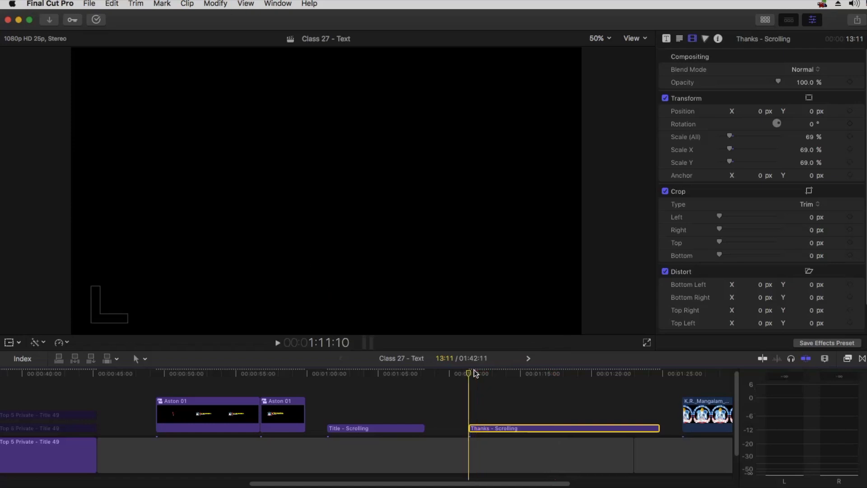
pyautogui.press('space')
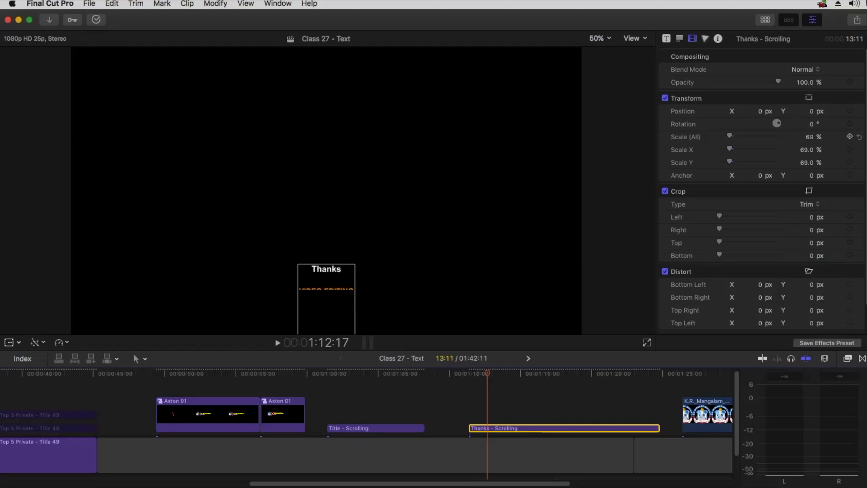
pyautogui.click(859, 137)
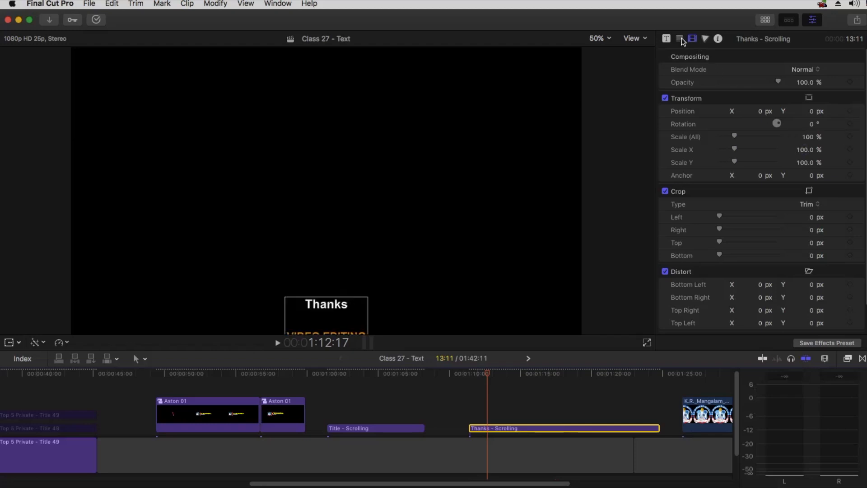
# Select all the credits text, try an 80% text scale, then reset it to 100%
pyautogui.click(680, 39)
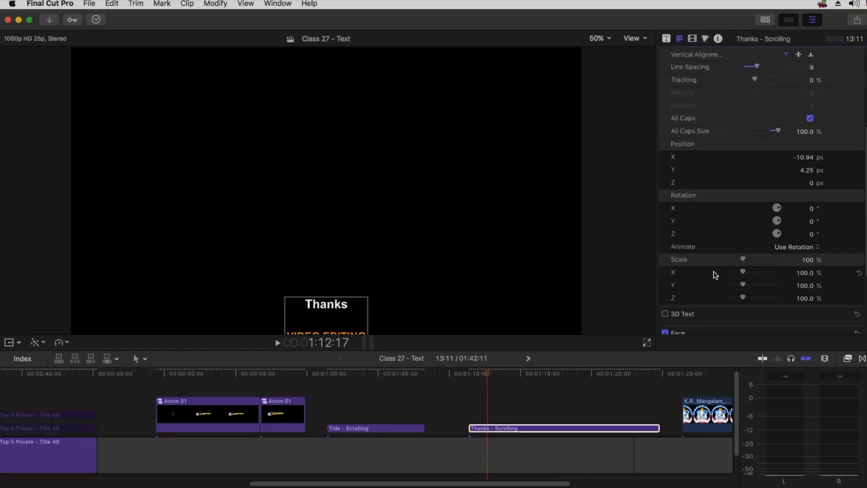
pyautogui.scroll(5, 727, 190)
pyautogui.click(718, 120)
pyautogui.press('super+a')
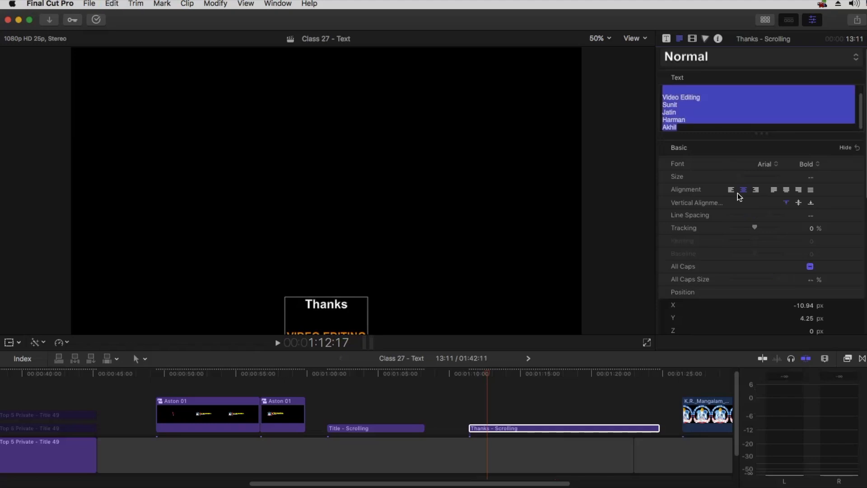
pyautogui.scroll(-10, 751, 259)
pyautogui.moveTo(743, 181); pyautogui.dragTo(740, 181)
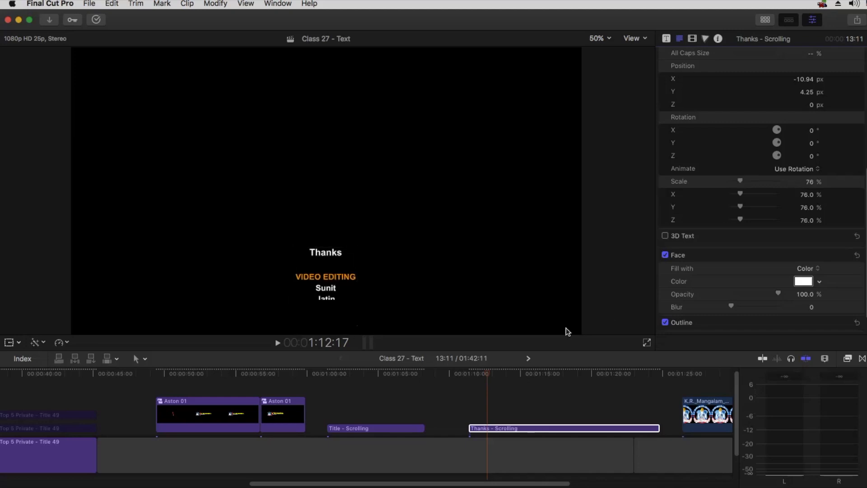
pyautogui.moveTo(483, 376)
pyautogui.mouseDown()
pyautogui.moveTo(468, 376)
pyautogui.moveTo(479, 376)
pyautogui.mouseUp()
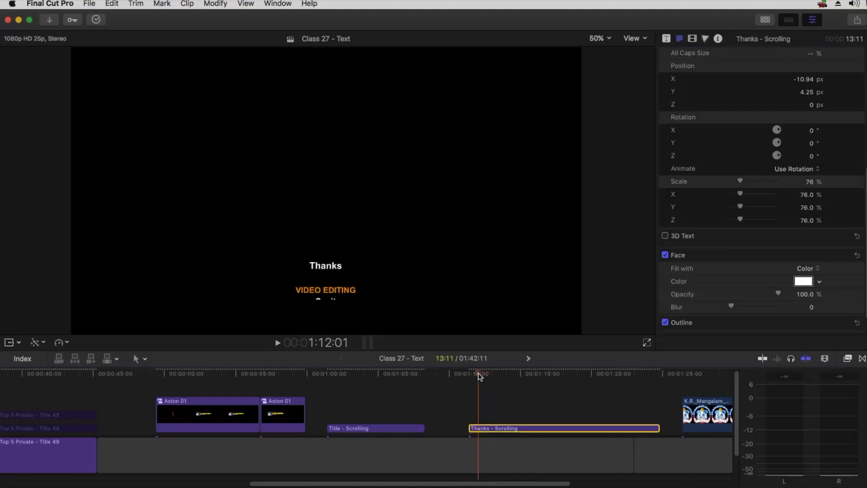
pyautogui.click(859, 182)
# Deselect the text and scrub through the credit roll to review it
pyautogui.scroll(10, 784, 164)
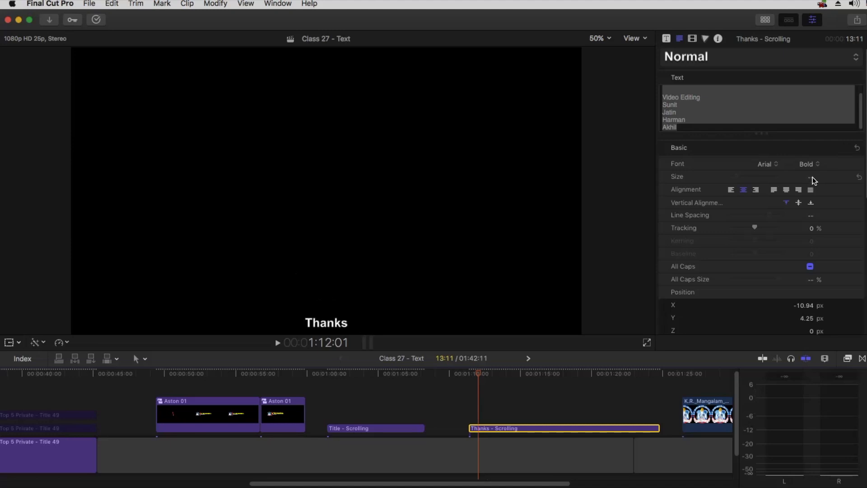
pyautogui.click(698, 106)
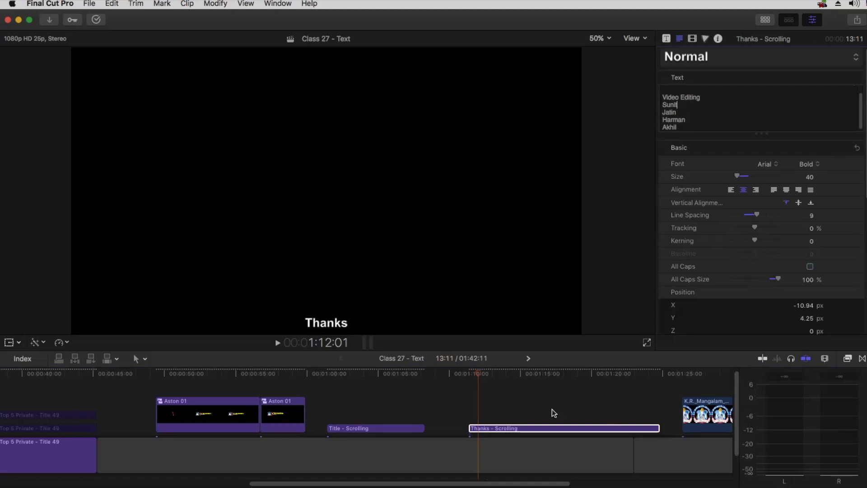
pyautogui.moveTo(494, 376); pyautogui.dragTo(550, 371)
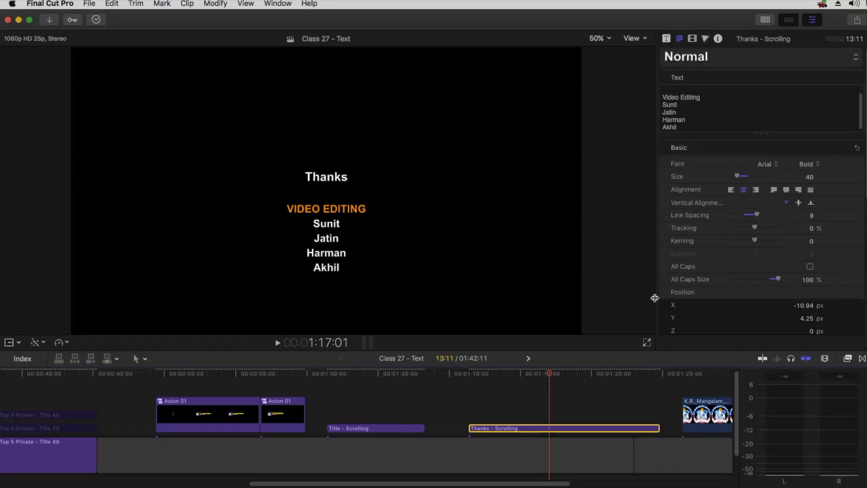
pyautogui.hscroll(10, 596, 397)
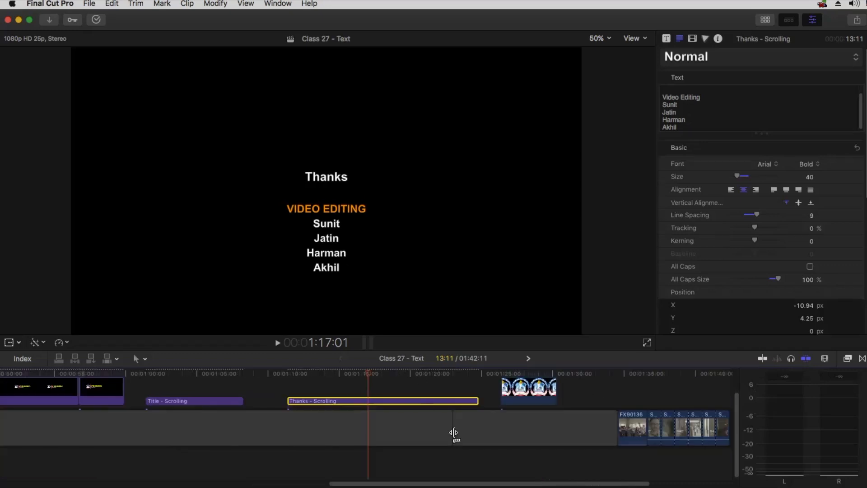
# Lengthen the gap clip to 48:12, check 'Creating Tickers' in the TextEdit Class 28 notes, then return
pyautogui.moveTo(447, 433); pyautogui.dragTo(604, 433)
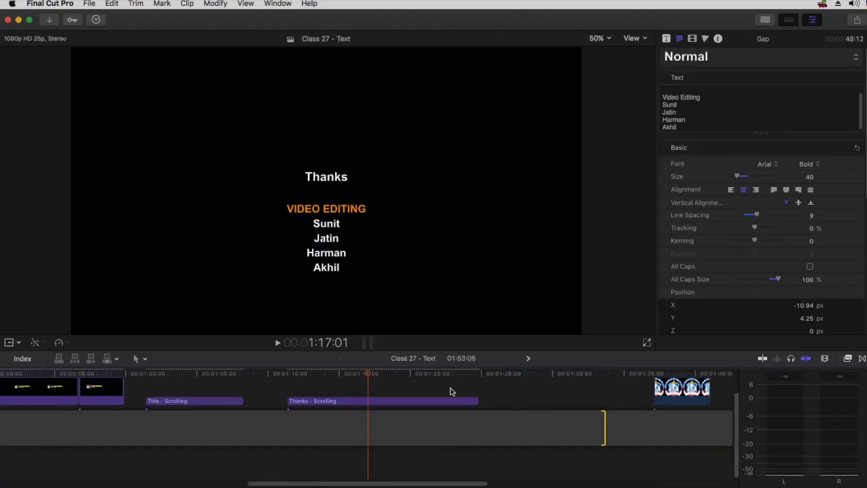
pyautogui.press('super+Tab')
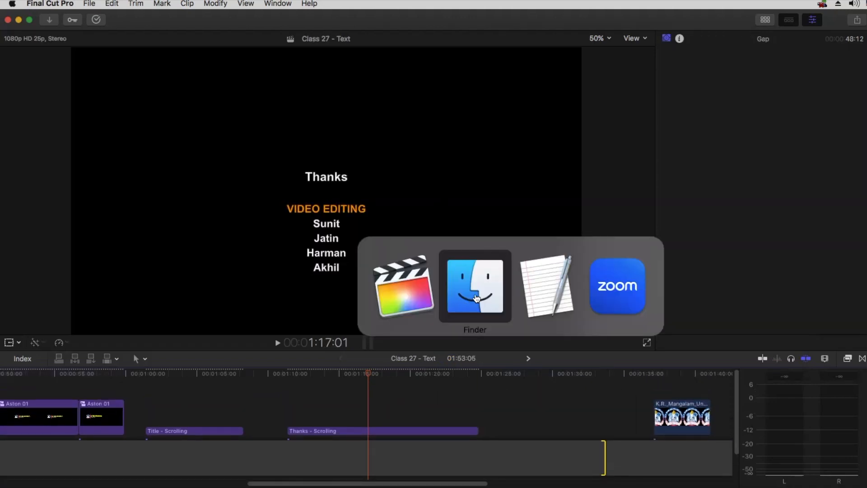
pyautogui.click(577, 305)
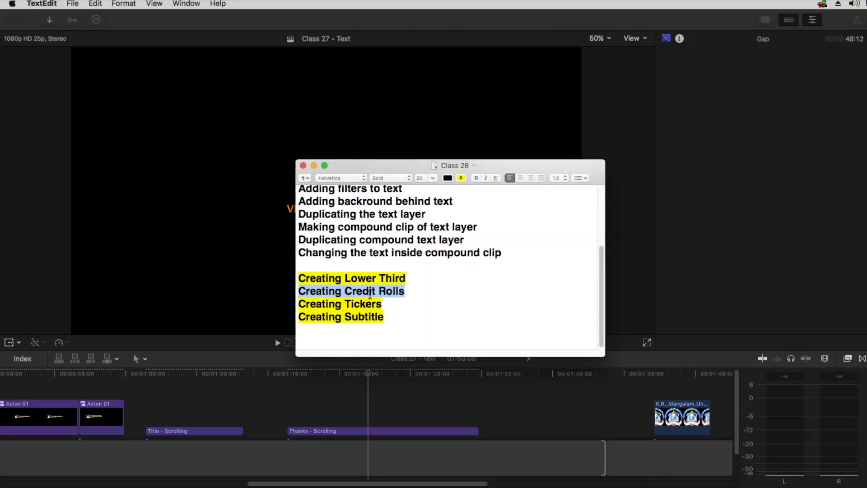
pyautogui.click(377, 304)
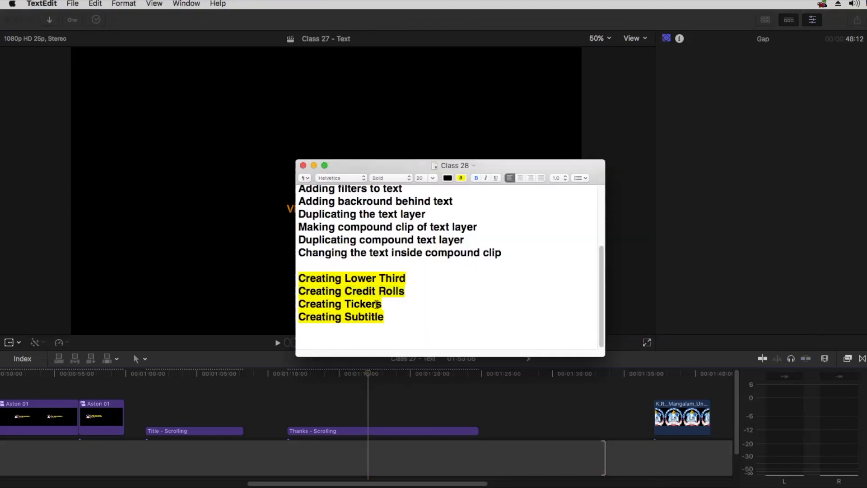
pyautogui.moveTo(381, 304); pyautogui.dragTo(298, 307)
pyautogui.click(376, 392)
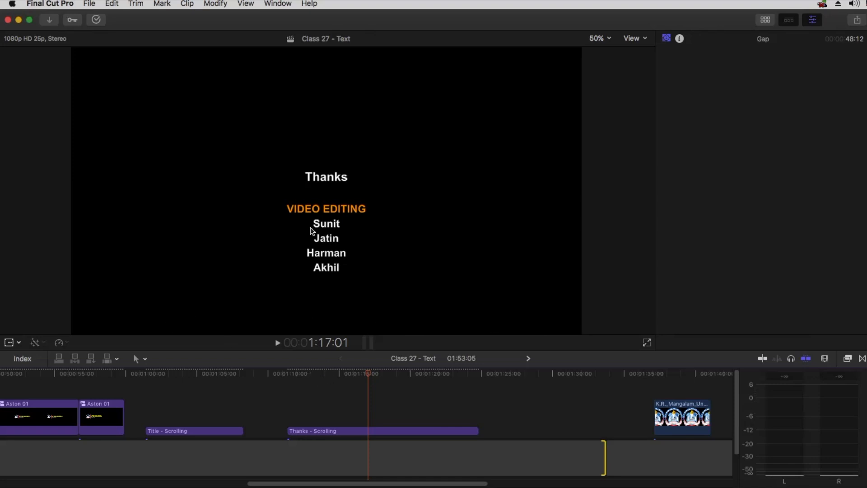
# Connect a Basic Title, move it after the Thanks credits, and extend the gap
pyautogui.click(765, 21)
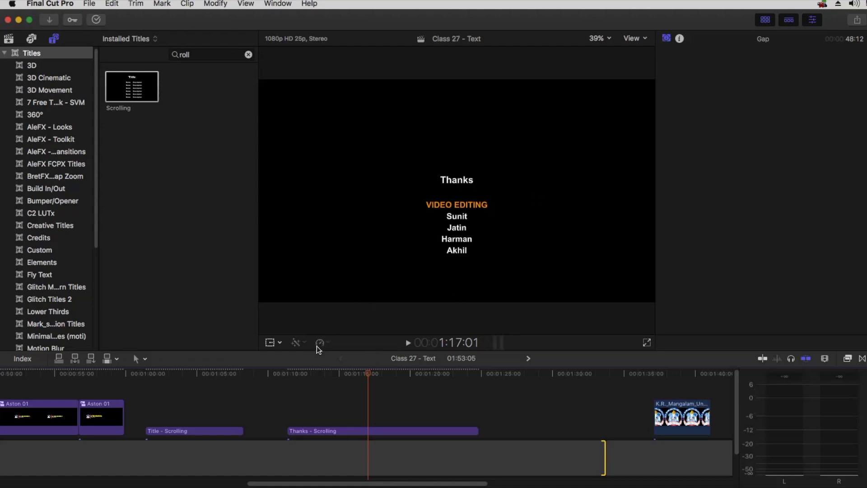
pyautogui.click(248, 55)
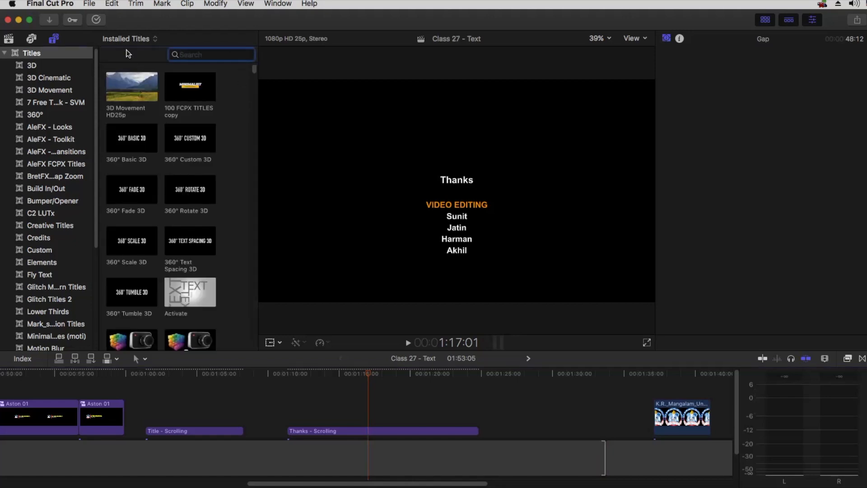
pyautogui.click(90, 4)
pyautogui.moveTo(96, 19)
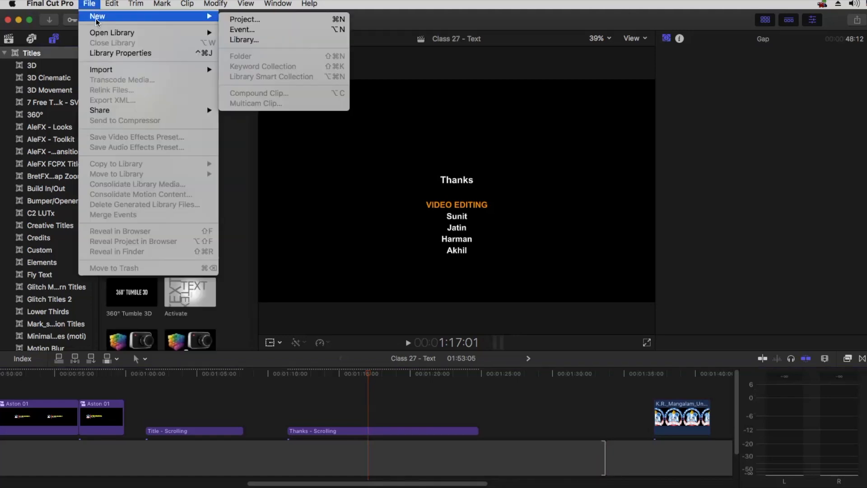
pyautogui.moveTo(114, 4)
pyautogui.moveTo(145, 365)
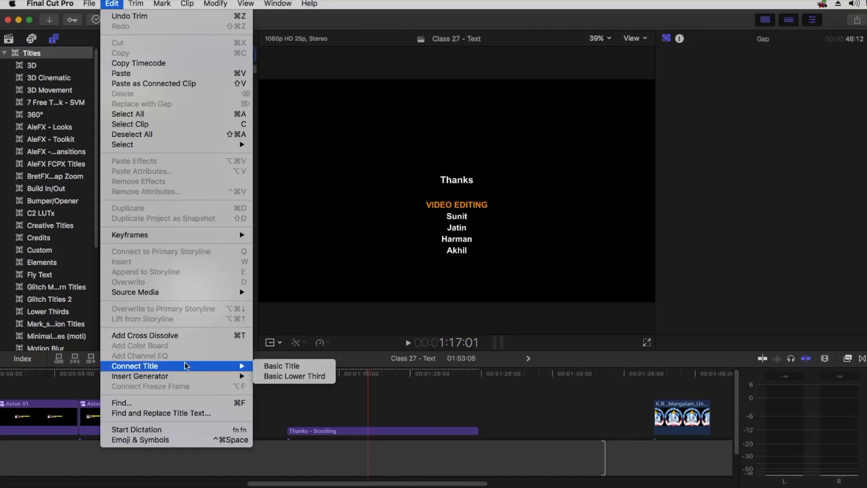
pyautogui.click(281, 365)
pyautogui.moveTo(440, 410); pyautogui.dragTo(558, 429)
pyautogui.moveTo(603, 457)
pyautogui.mouseDown()
pyautogui.moveTo(732, 457)
pyautogui.moveTo(599, 455)
pyautogui.mouseUp()
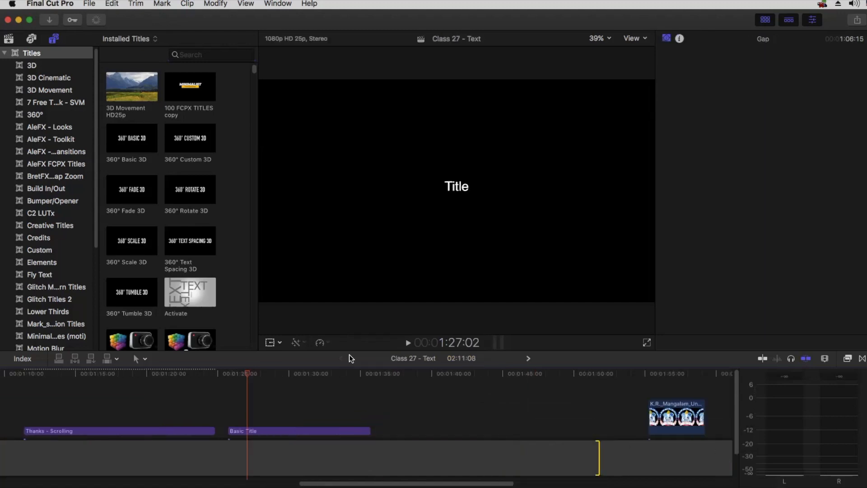
# Replace the Basic Title's placeholder 'Title' with the filler line 'Czbjbv dvjkbjk vjkvkk…'
pyautogui.moveTo(249, 376); pyautogui.dragTo(265, 376)
pyautogui.click(271, 430)
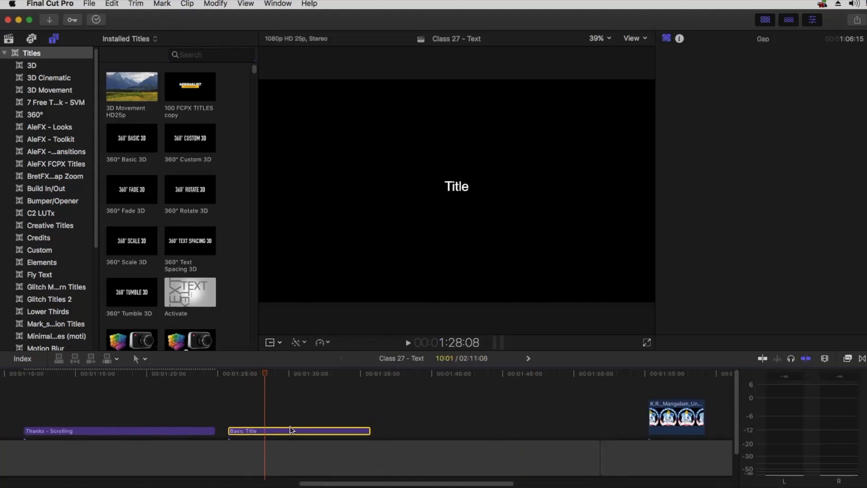
pyautogui.moveTo(677, 90); pyautogui.dragTo(667, 89)
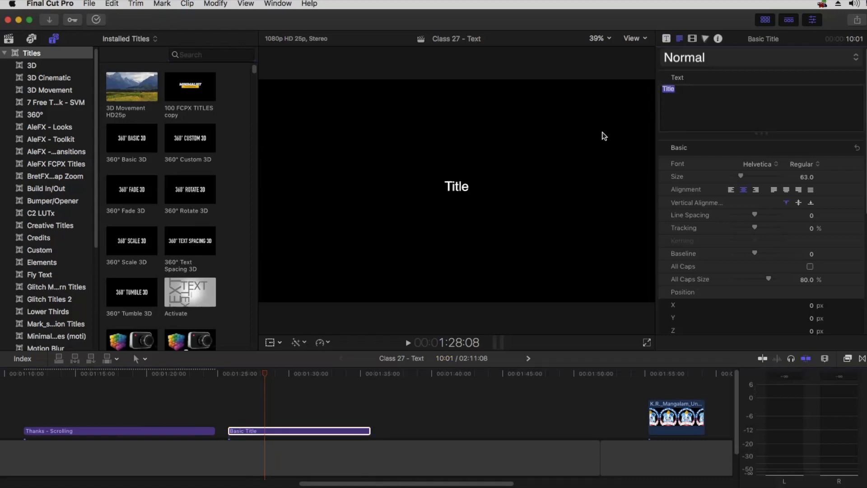
pyautogui.write('Czbjbv dvjkbjk v')
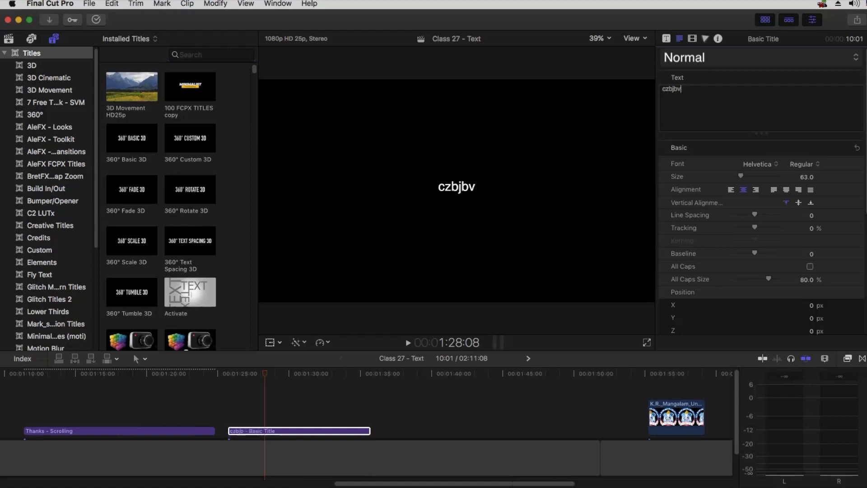
pyautogui.write('jkvkk')
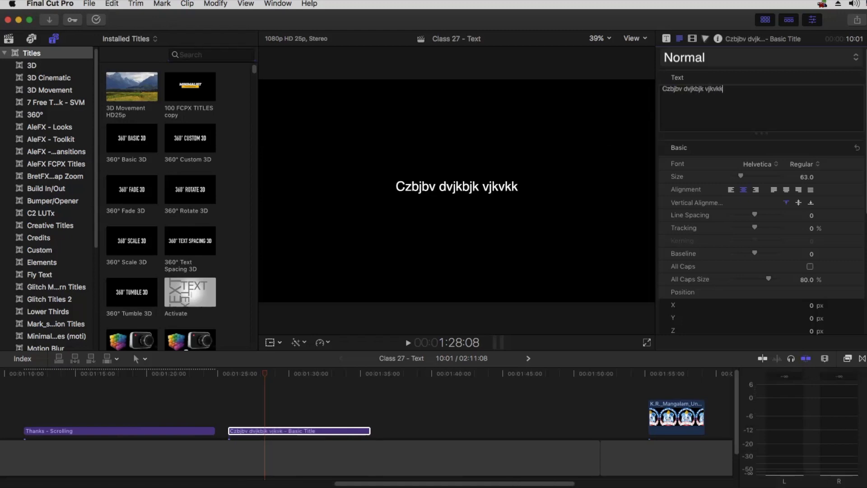
pyautogui.write(' kjxzkvjk k')
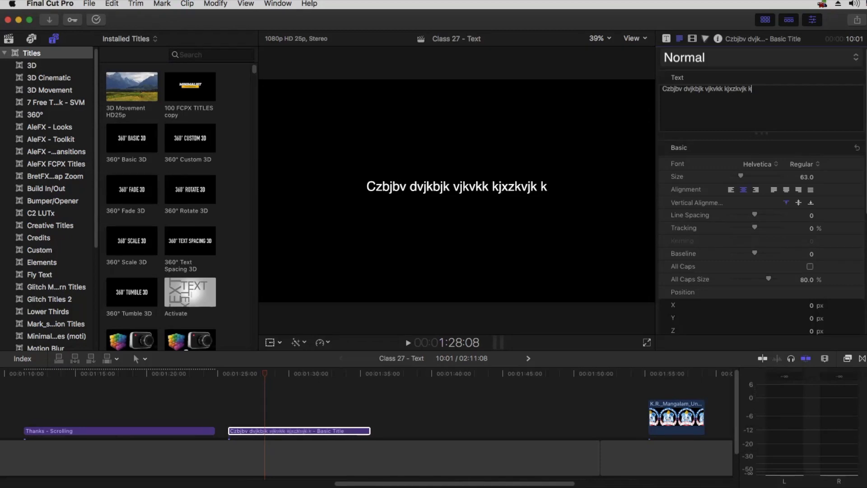
pyautogui.write('cvlk klcklhal s')
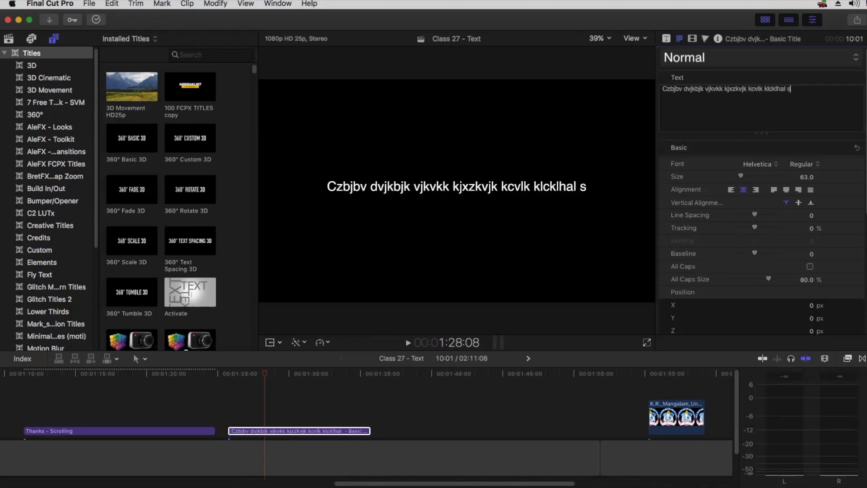
pyautogui.write('kldhalhvl sdlkhlsb')
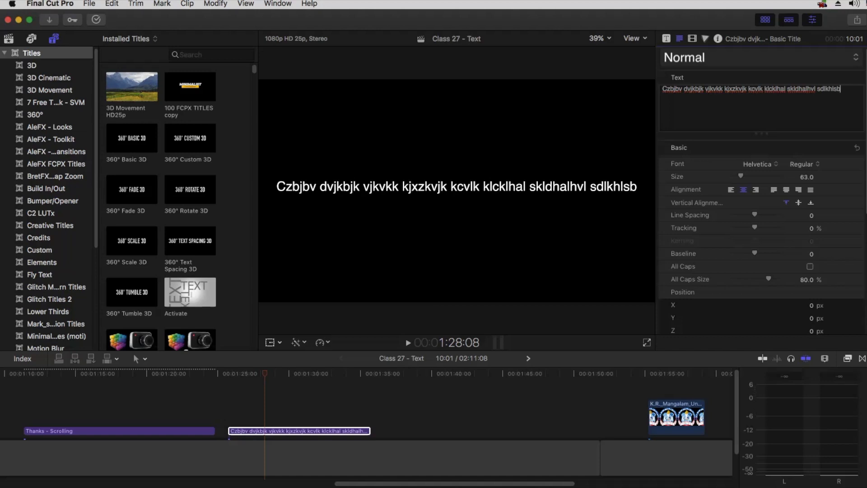
pyautogui.write(' lkdvklsnblk')
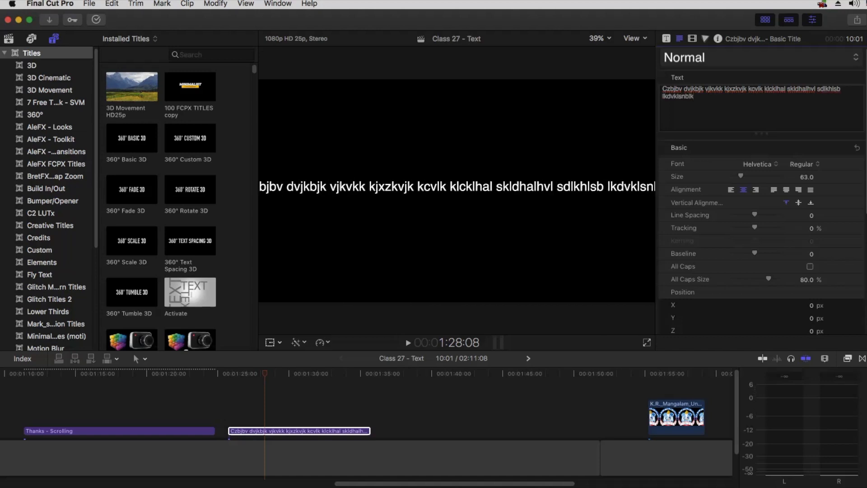
pyautogui.write(' dskjbnkj')
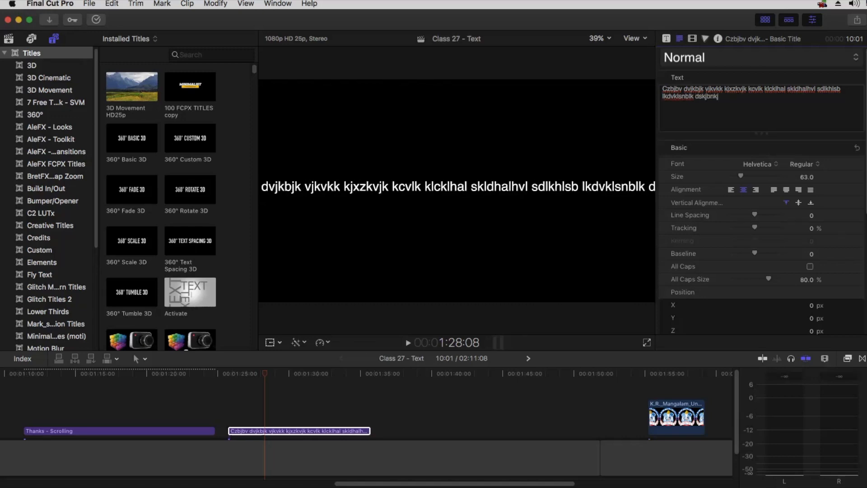
# Reset the title's Position X to 0 and lower it to Position Y -370 px
pyautogui.click(692, 39)
pyautogui.moveTo(763, 112); pyautogui.dragTo(760, 86)
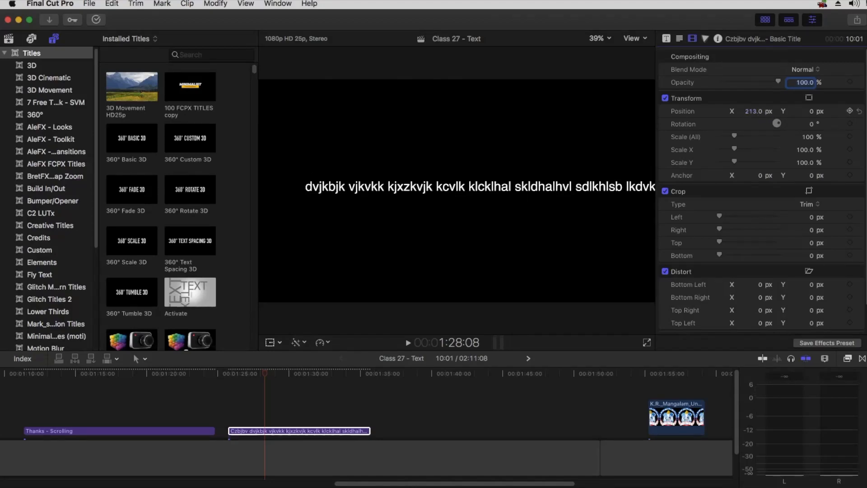
pyautogui.click(859, 111)
pyautogui.click(679, 38)
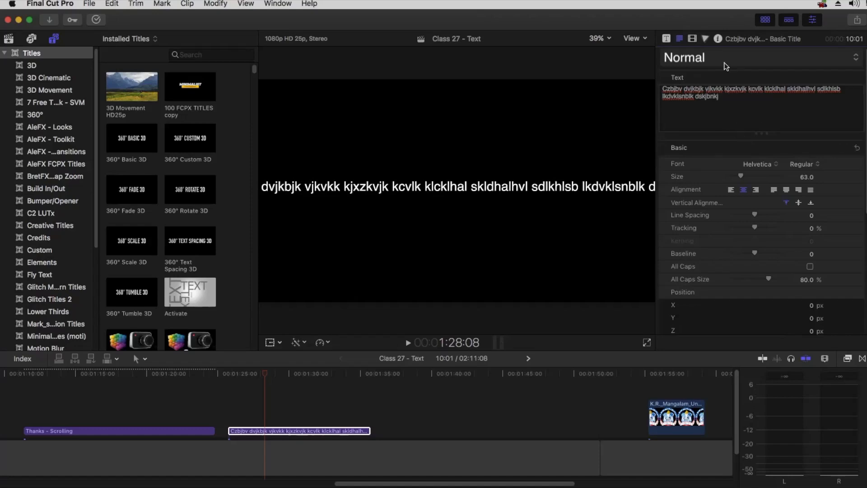
pyautogui.click(692, 40)
pyautogui.moveTo(811, 118); pyautogui.dragTo(810, 186)
pyautogui.click(679, 40)
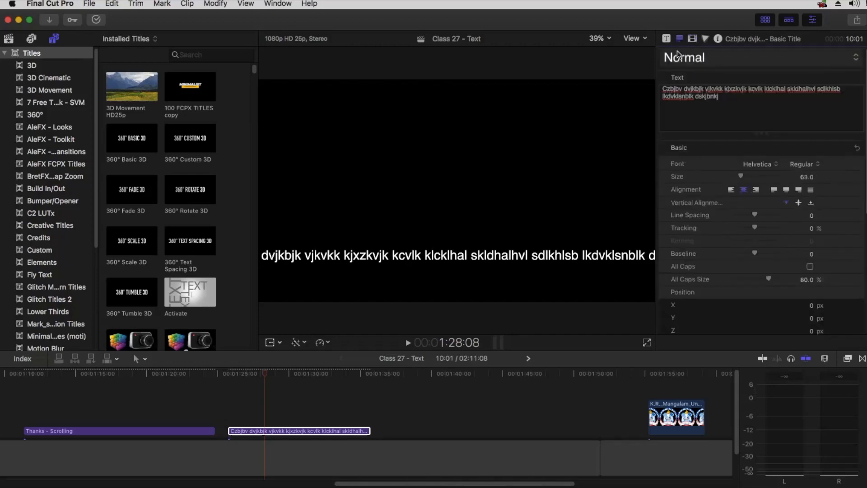
pyautogui.press('super+a')
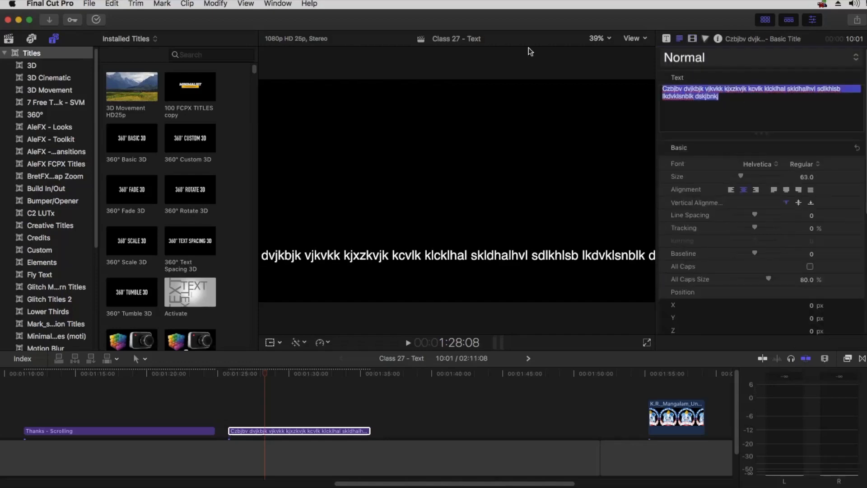
# Replace the filler text with 'Thanks Video Editor', then three lines of team members' names
pyautogui.press('BackSpace')
pyautogui.write('Thanks ')
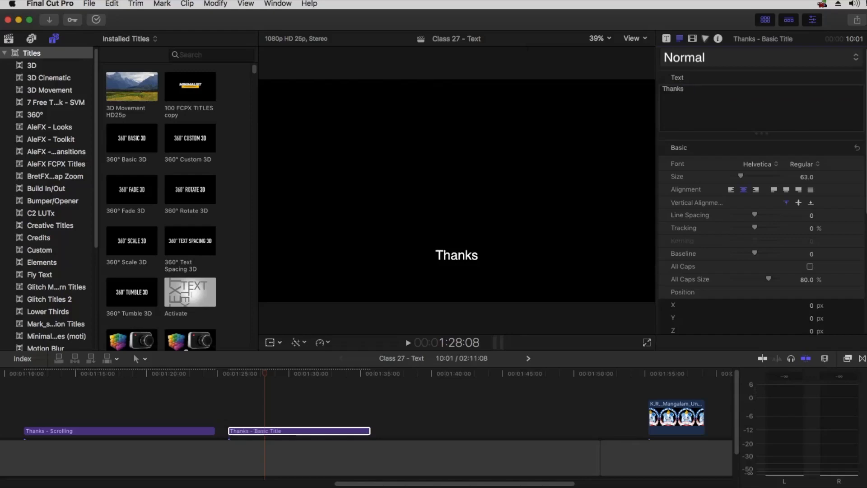
pyautogui.write('Video Edit')
pyautogui.write('or')
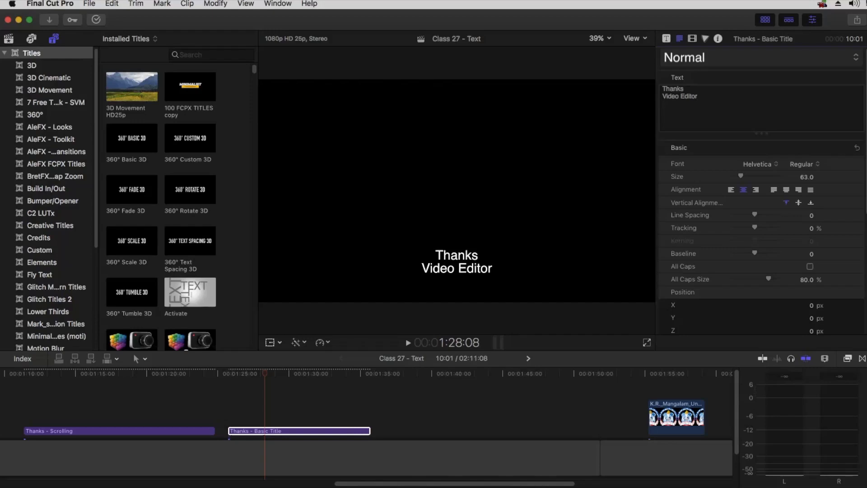
pyautogui.press('Return')
pyautogui.write('Jatin')
pyautogui.press('Return')
pyautogui.write('Sun')
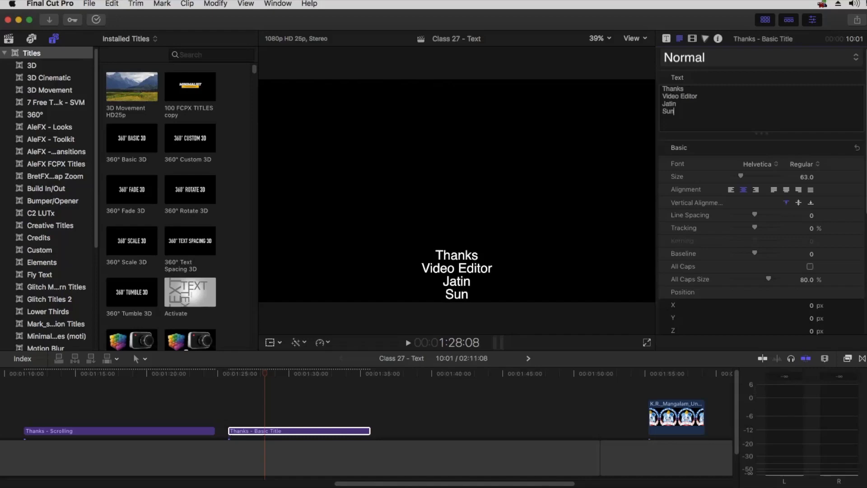
pyautogui.write('it Akhil')
pyautogui.press('Return')
pyautogui.write('Harma')
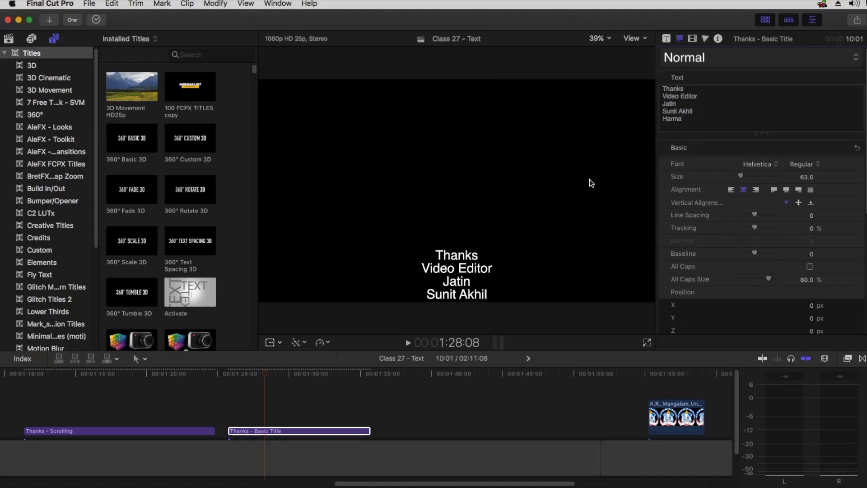
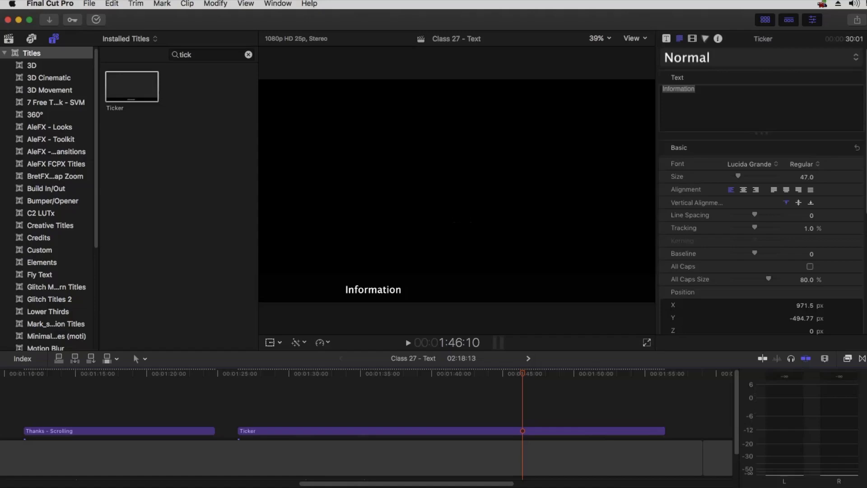
# Copy the text-lesson topic list from the Class 28 notes in TextEdit and reselect the Ticker title clip
pyautogui.press('super+Tab')
pyautogui.scroll(5, 503, 265)
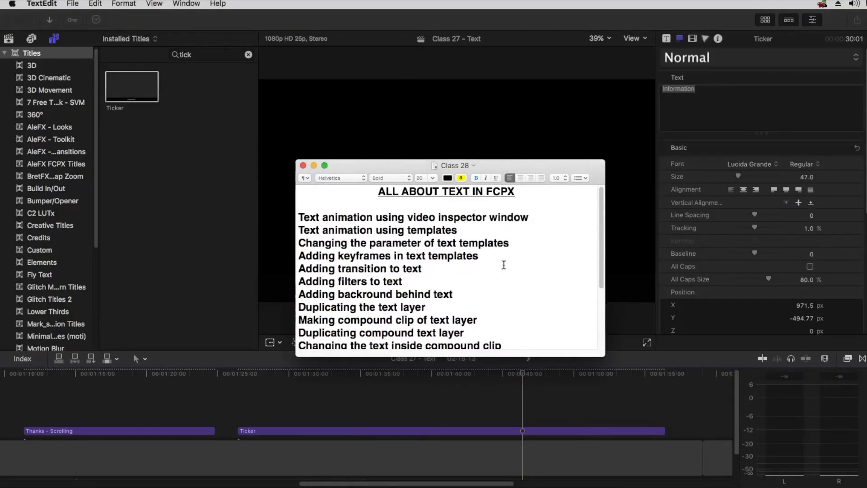
pyautogui.moveTo(297, 217); pyautogui.dragTo(517, 313)
pyautogui.press('super+Tab')
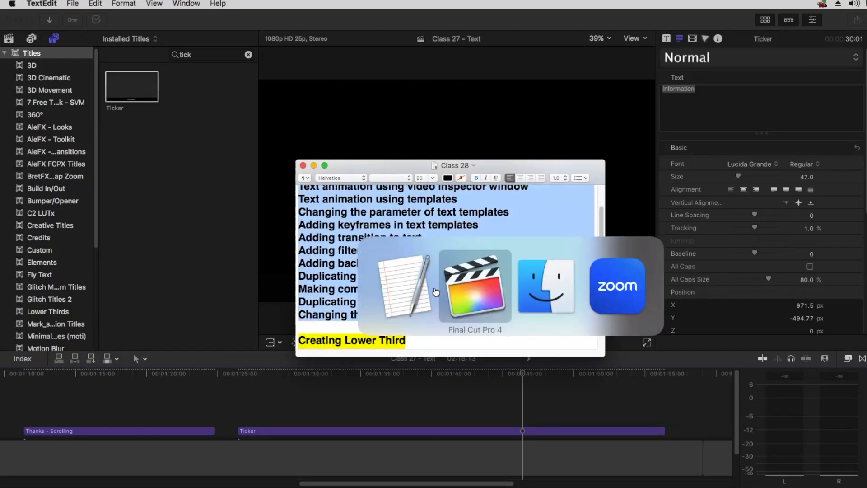
pyautogui.click(387, 431)
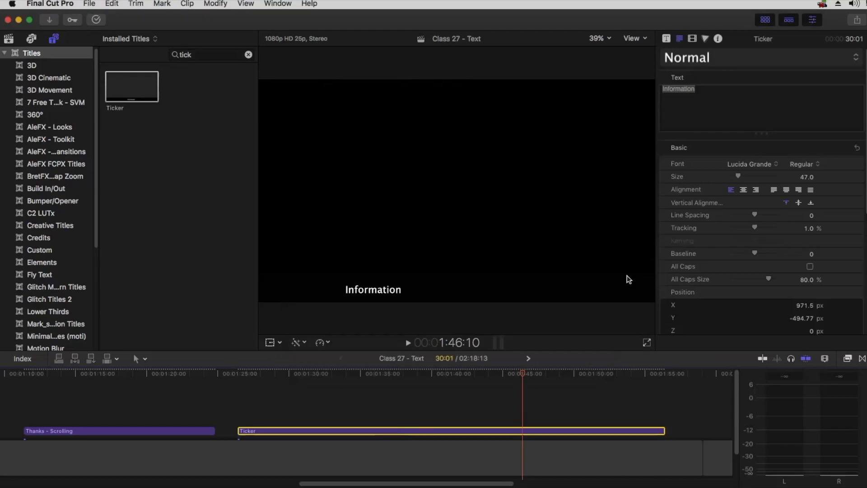
# Paste the topics over 'Information' and join the first lines (parameters, keyframes, transitions, filters) with full stops
pyautogui.doubleClick(678, 89)
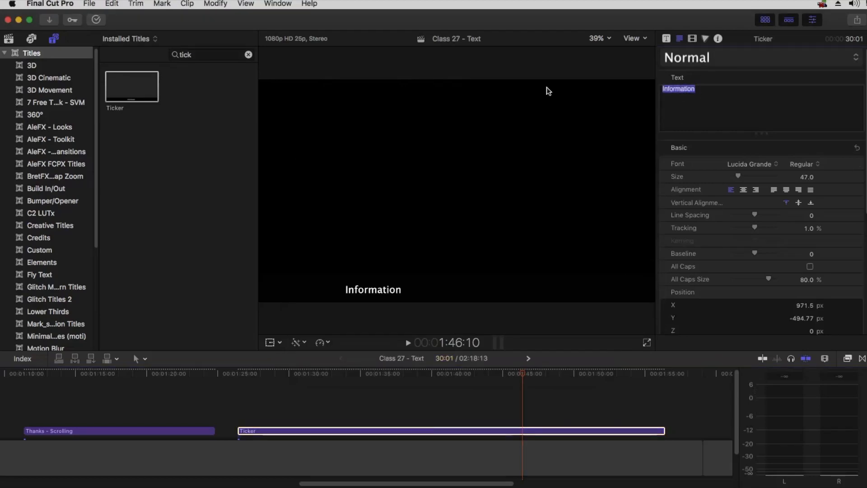
pyautogui.press('super+v')
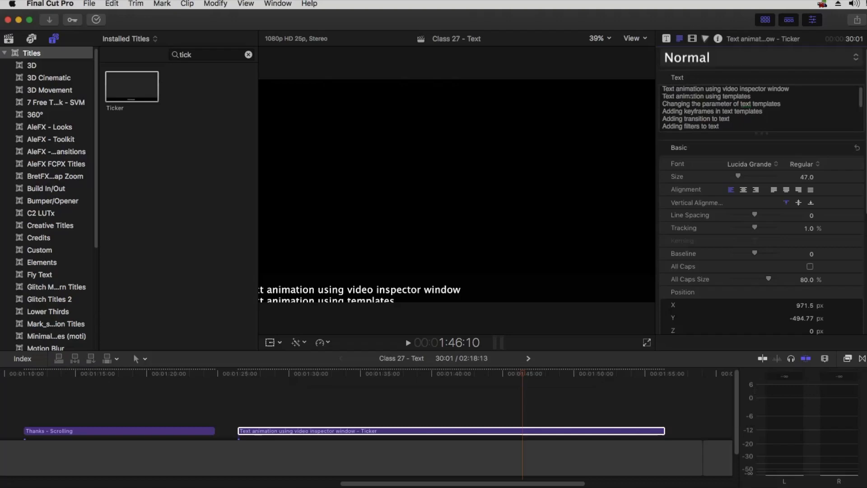
pyautogui.click(662, 97)
pyautogui.press('BackSpace')
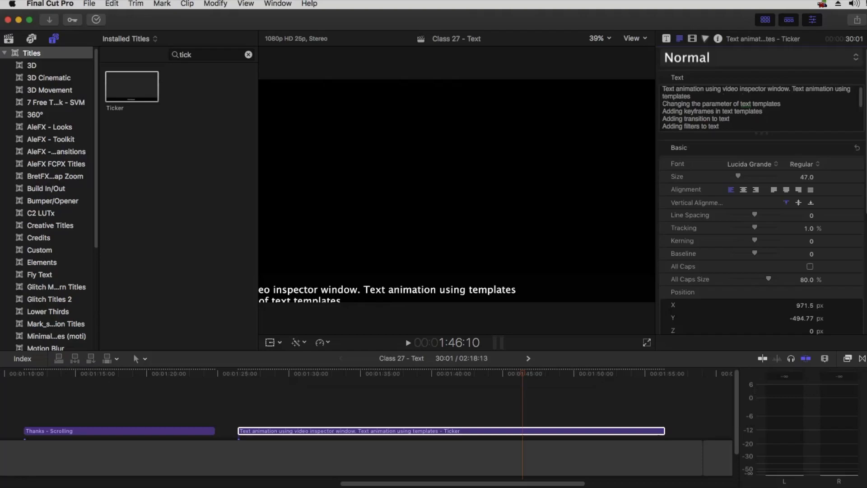
pyautogui.press('BackSpace')
pyautogui.write('.')
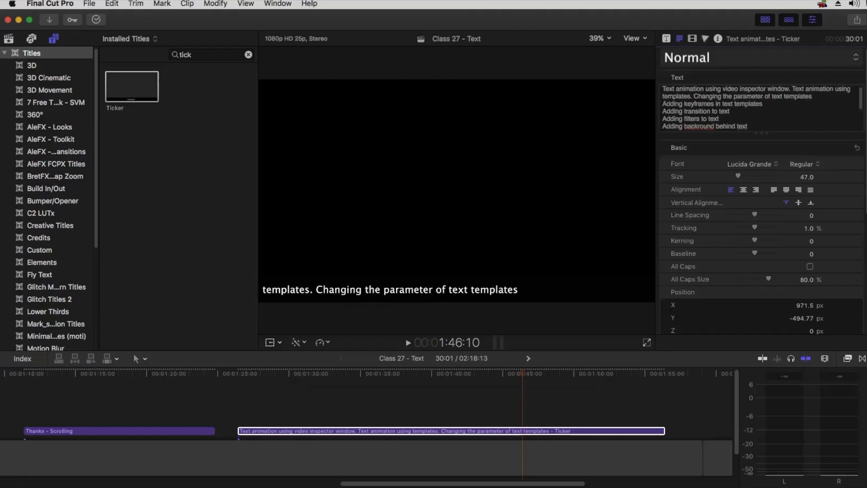
pyautogui.press('BackSpace')
pyautogui.write('.')
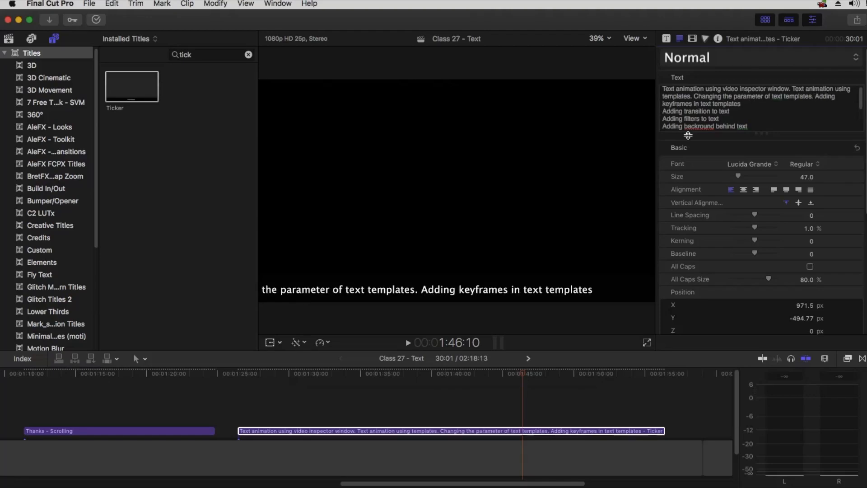
pyautogui.press('BackSpace')
pyautogui.write('. Adding transition to text')
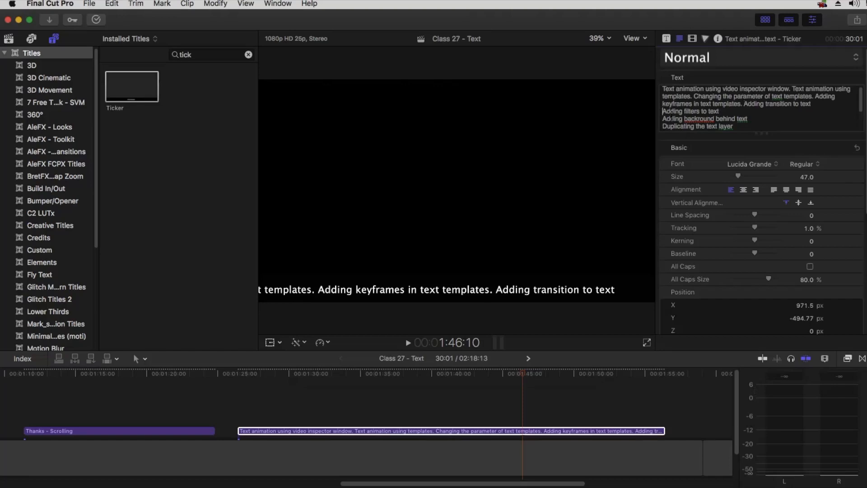
pyautogui.press('BackSpace')
pyautogui.write('. Adding filters')
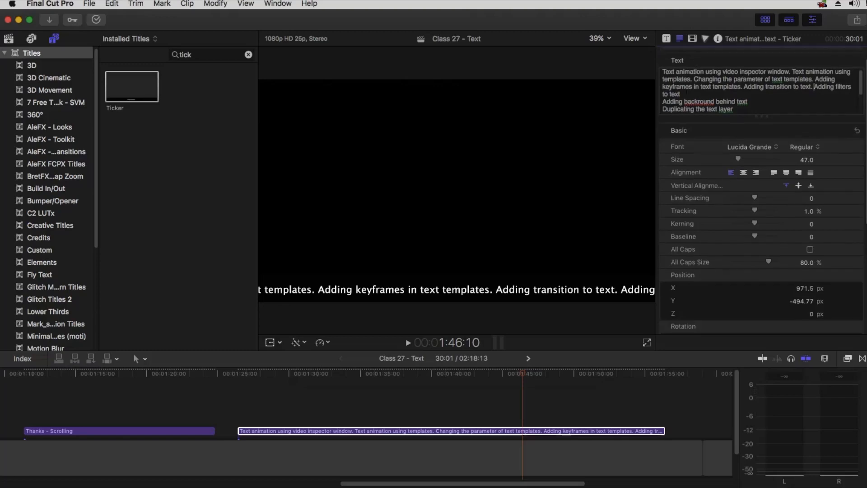
# Join the background and 'Duplicating the text layer' topics onto the line and enlarge the text field
pyautogui.scroll(-1, 697, 84)
pyautogui.click(664, 102)
pyautogui.press('BackSpace')
pyautogui.write('. Adding backround behind text')
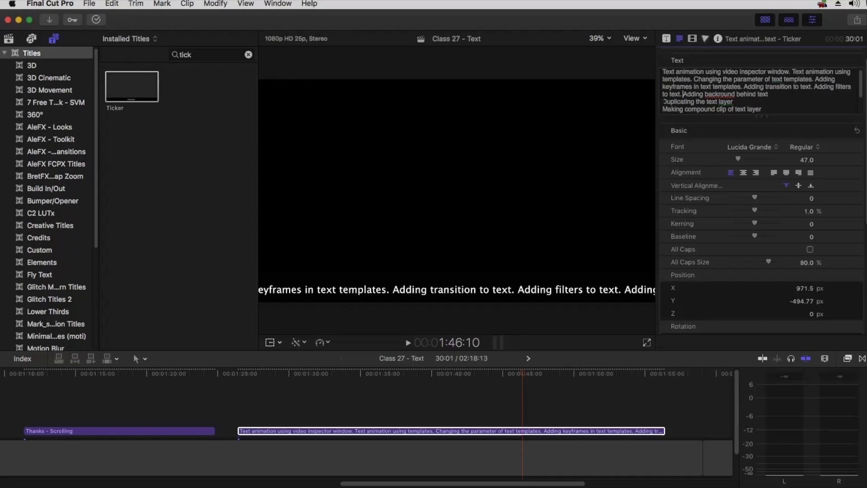
pyautogui.press('BackSpace')
pyautogui.write('. Duplicating the text layer')
pyautogui.scroll(-2, 701, 96)
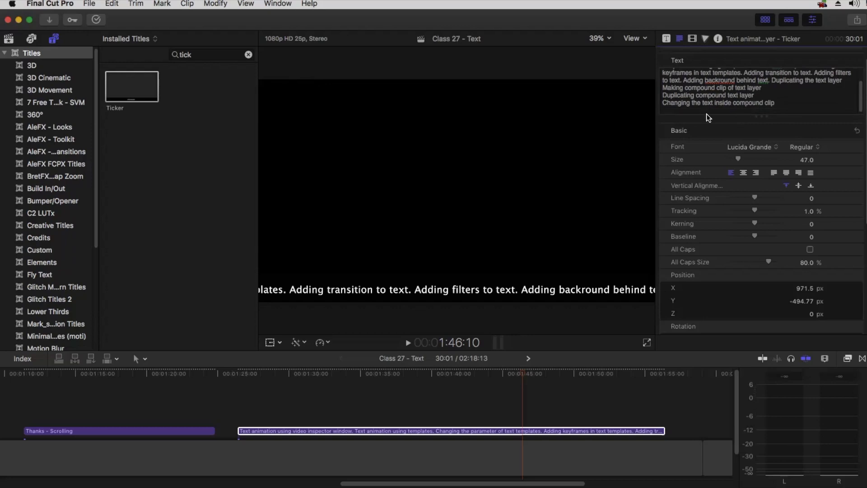
pyautogui.moveTo(709, 118); pyautogui.dragTo(724, 185)
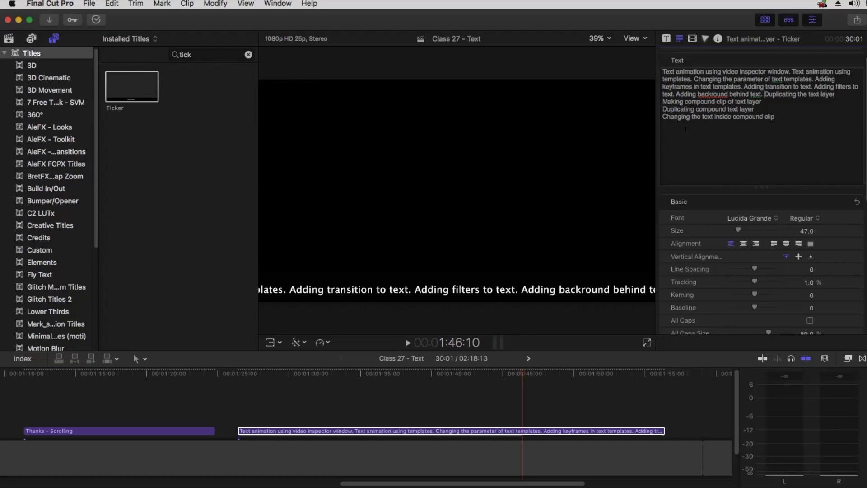
# Join the compound clip and final topics with full stops, then play the ticker from its start
pyautogui.press('BackSpace')
pyautogui.write('. Making')
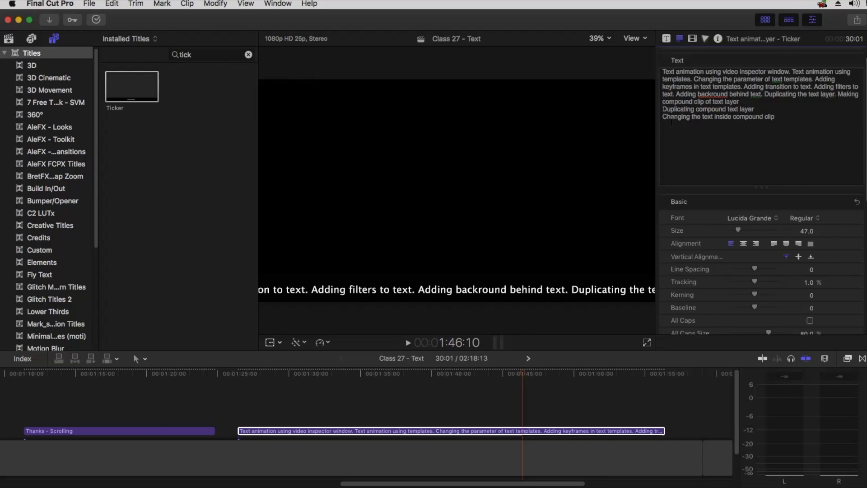
pyautogui.press('BackSpace')
pyautogui.write('.')
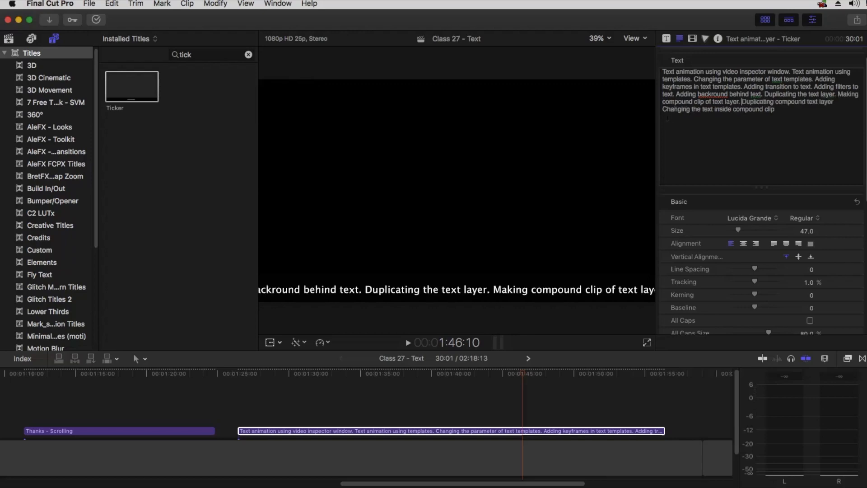
pyautogui.press('BackSpace')
pyautogui.write('.')
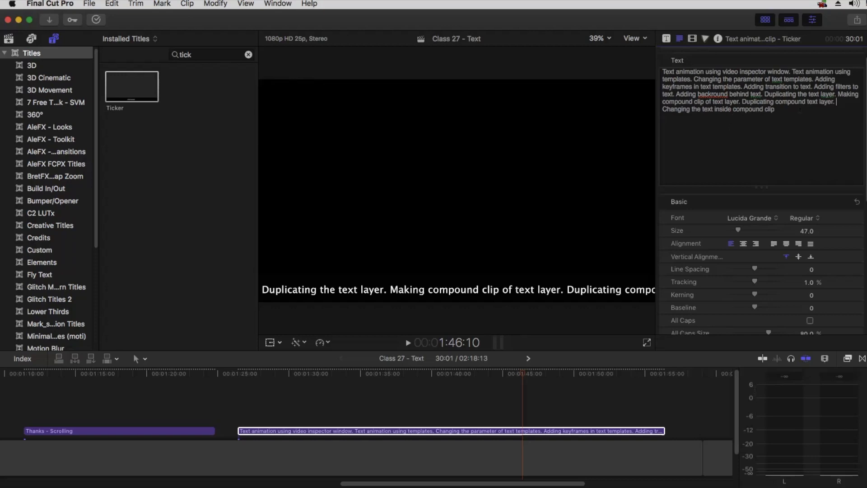
pyautogui.click(236, 373)
pyautogui.press('space')
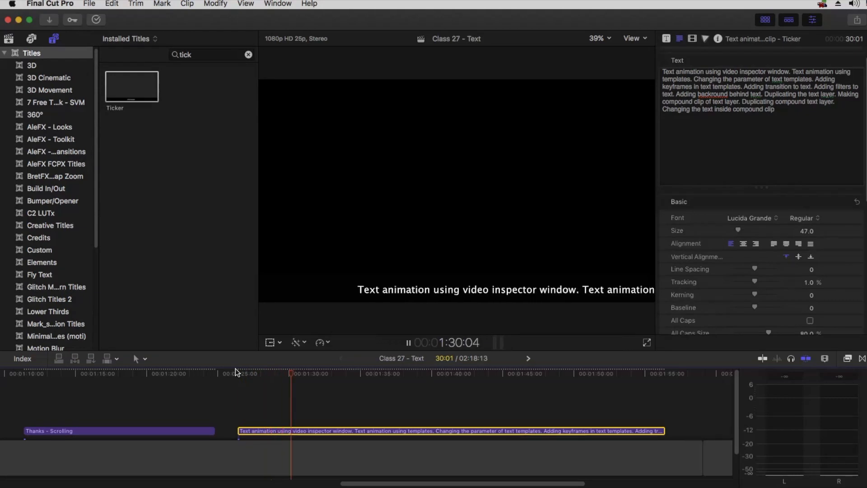
# Lengthen the end gap clip and stretch the ticker title by about 31 seconds, then preview it
pyautogui.press('space')
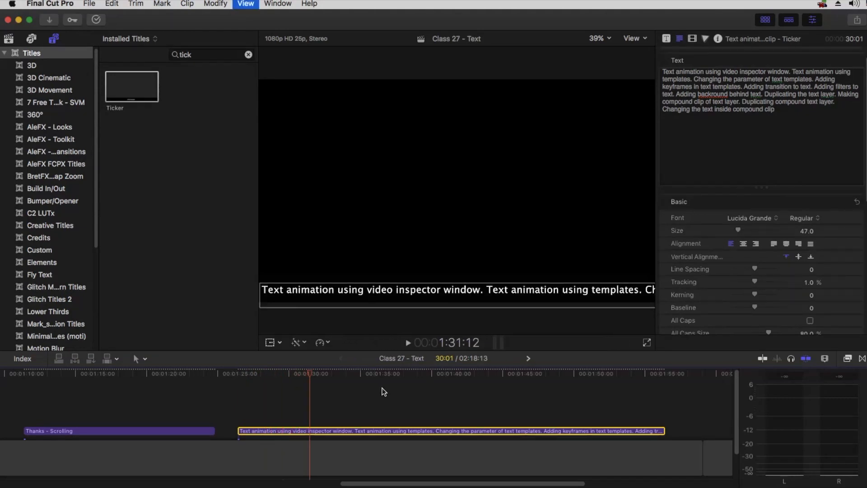
pyautogui.press('super+minus')
pyautogui.press('super+minus')
pyautogui.moveTo(405, 462); pyautogui.dragTo(585, 456)
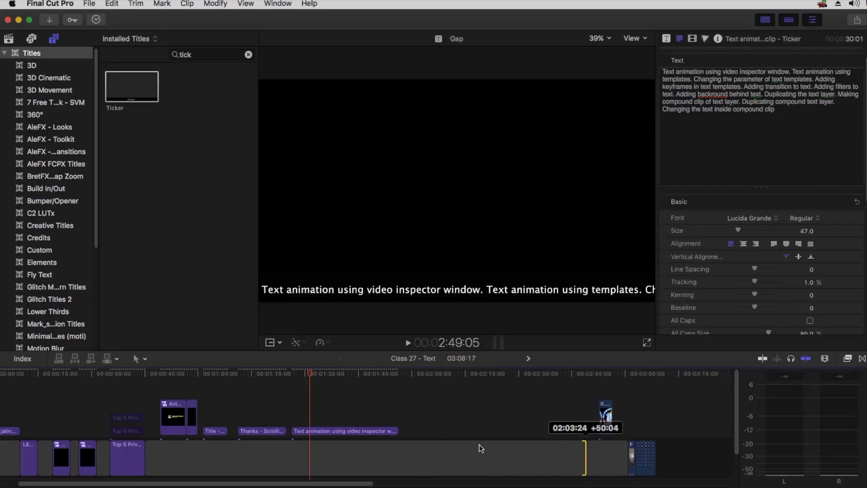
pyautogui.moveTo(398, 432); pyautogui.dragTo(517, 425)
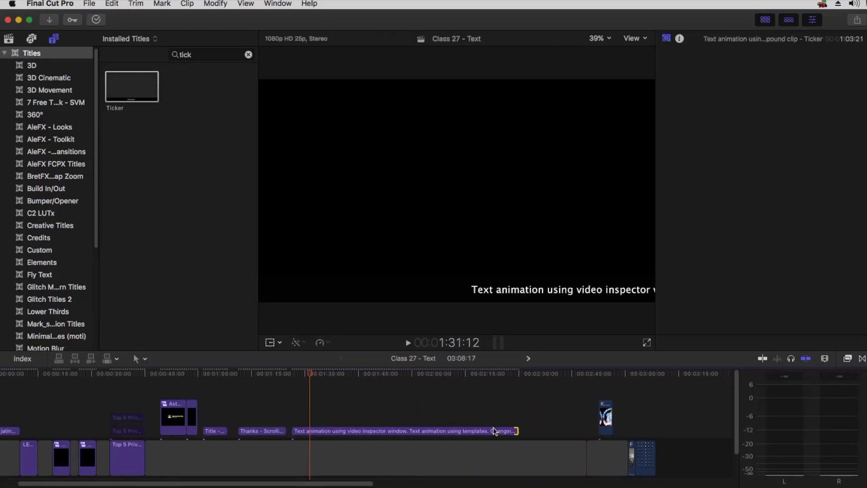
pyautogui.click(296, 373)
pyautogui.press('space')
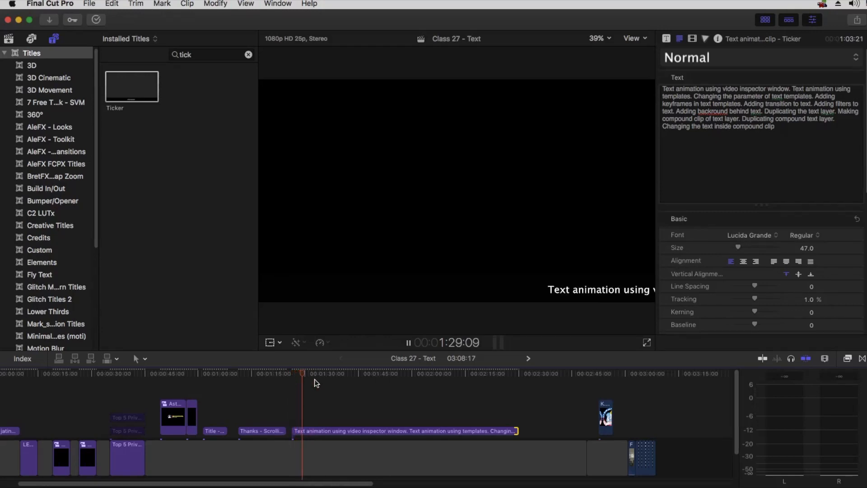
pyautogui.press('space')
# Shorten and re-lengthen the ticker title clip, previewing until its scroll speed looks right
pyautogui.moveTo(517, 431); pyautogui.dragTo(376, 430)
pyautogui.click(291, 374)
pyautogui.press('space')
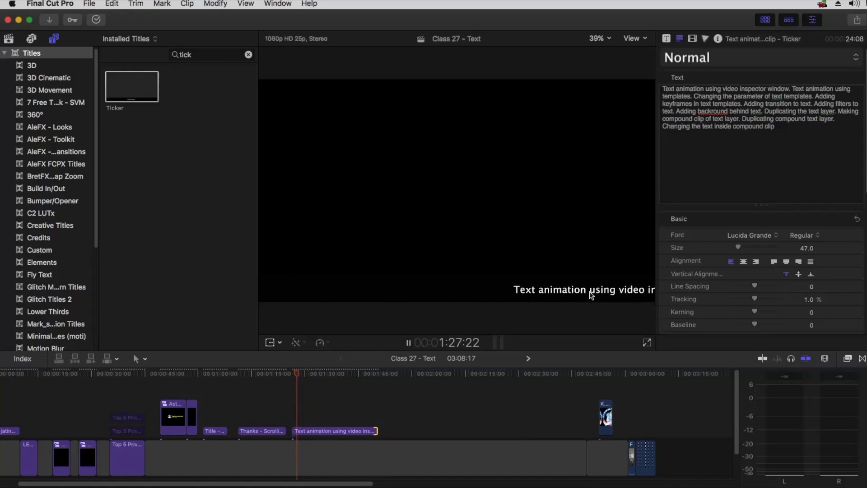
pyautogui.press('space')
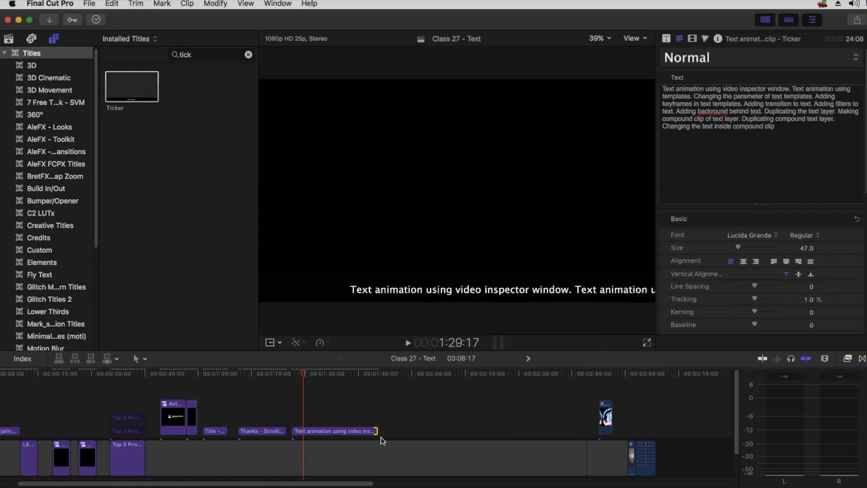
pyautogui.moveTo(376, 431); pyautogui.dragTo(537, 430)
pyautogui.press('space')
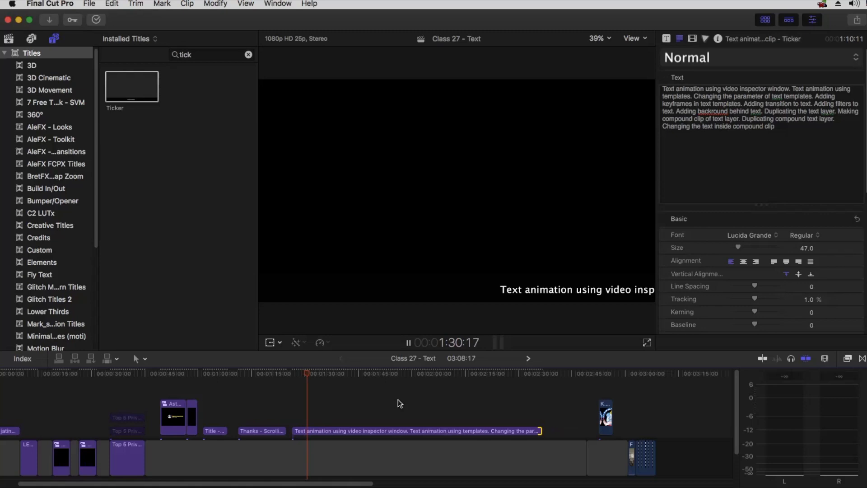
pyautogui.press('space')
pyautogui.moveTo(541, 431); pyautogui.dragTo(554, 431)
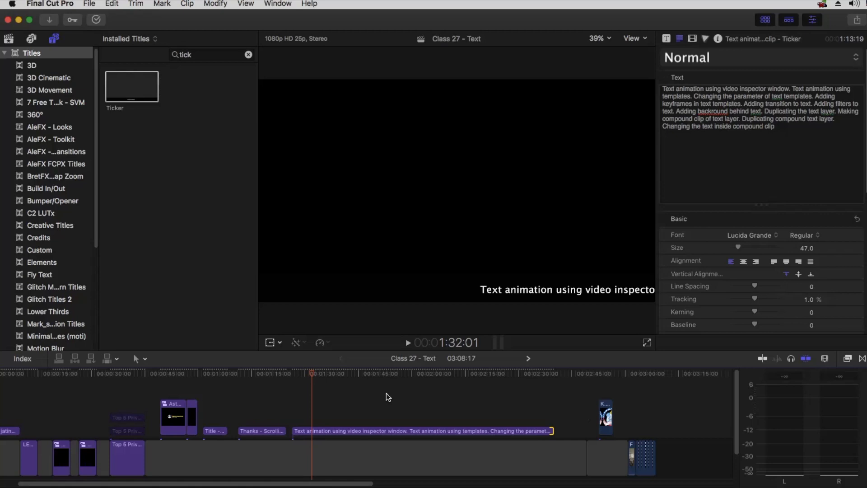
pyautogui.press('space')
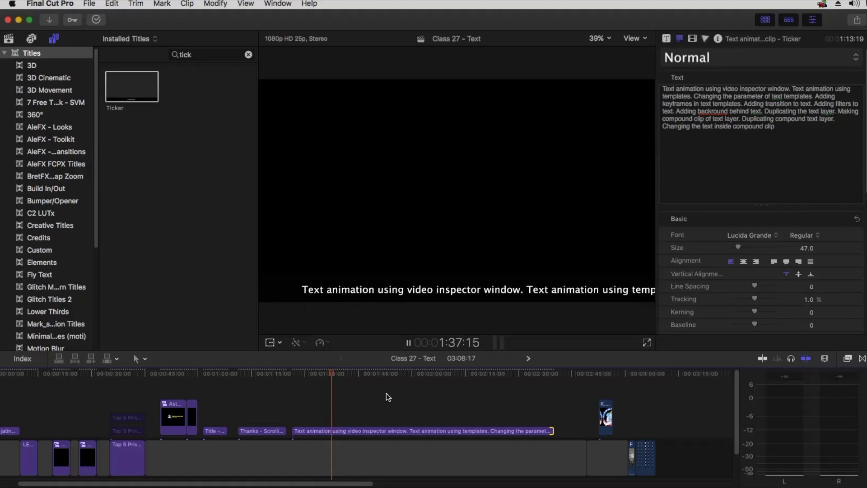
pyautogui.press('space')
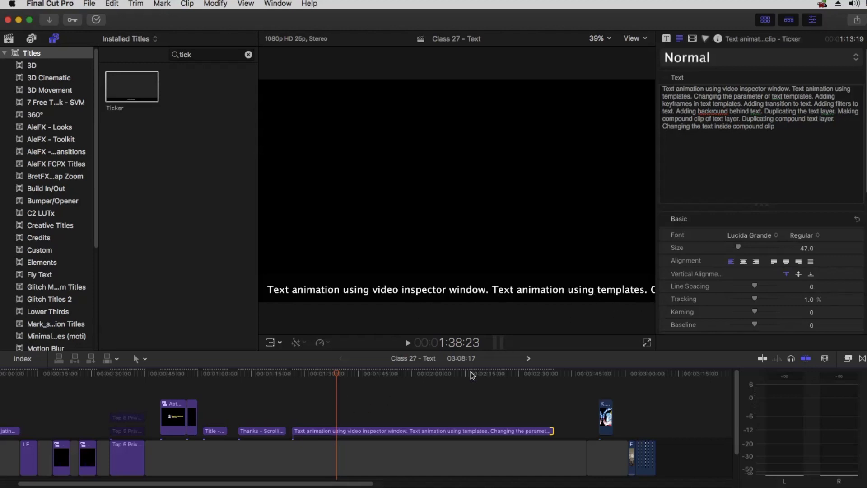
# Move the ticker title later over the closing interview footage and preview it from about 3:01
pyautogui.moveTo(414, 432); pyautogui.dragTo(558, 399)
pyautogui.click(634, 371)
pyautogui.press('h')
pyautogui.press('a')
pyautogui.press('super+equal')
pyautogui.press('super+equal')
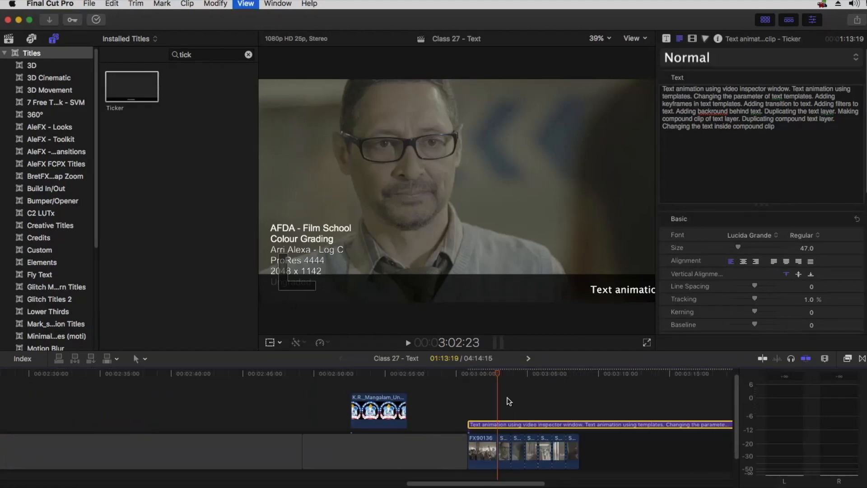
pyautogui.moveTo(472, 373); pyautogui.dragTo(467, 375)
pyautogui.press('space')
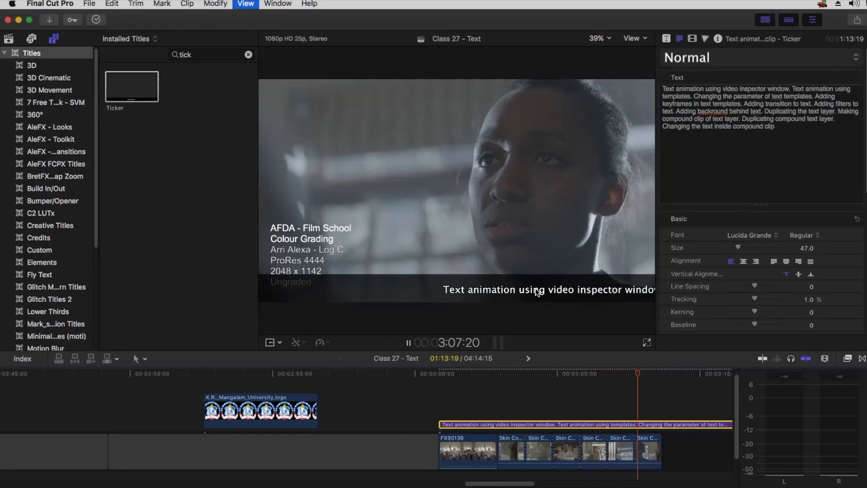
pyautogui.press('space')
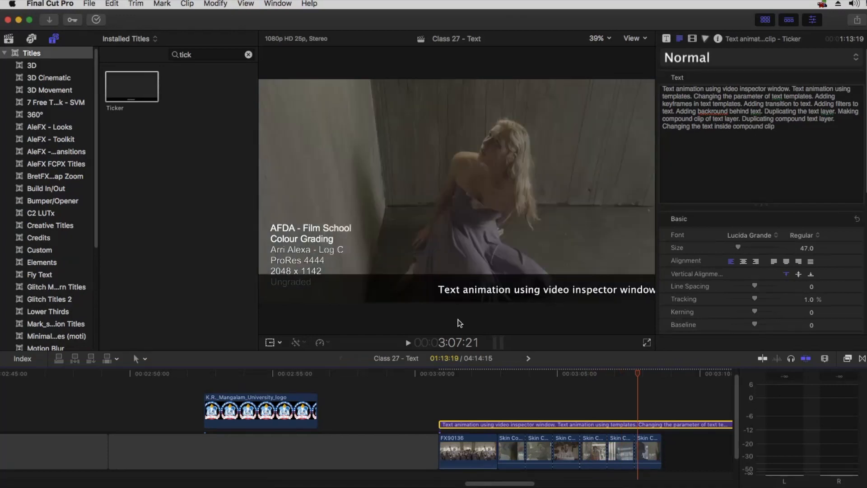
# Try brown, cyan and green for the ticker's Bar Color, then set it back to black
pyautogui.click(667, 39)
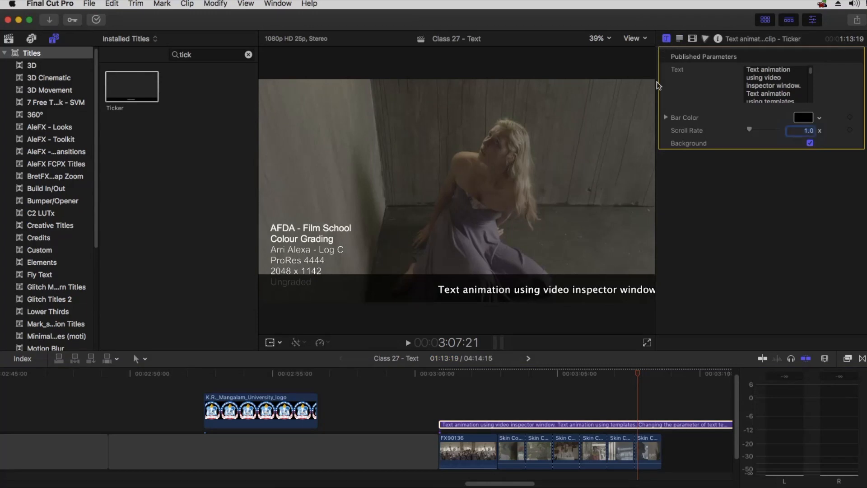
pyautogui.click(666, 117)
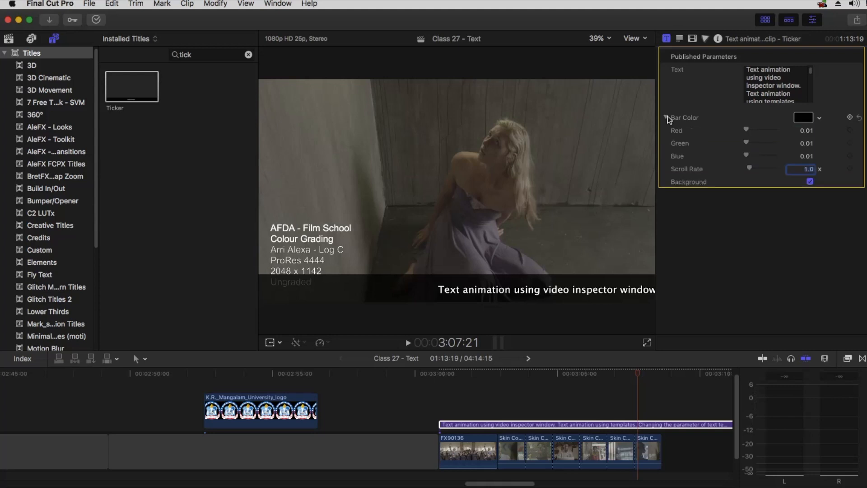
pyautogui.click(667, 116)
pyautogui.click(801, 118)
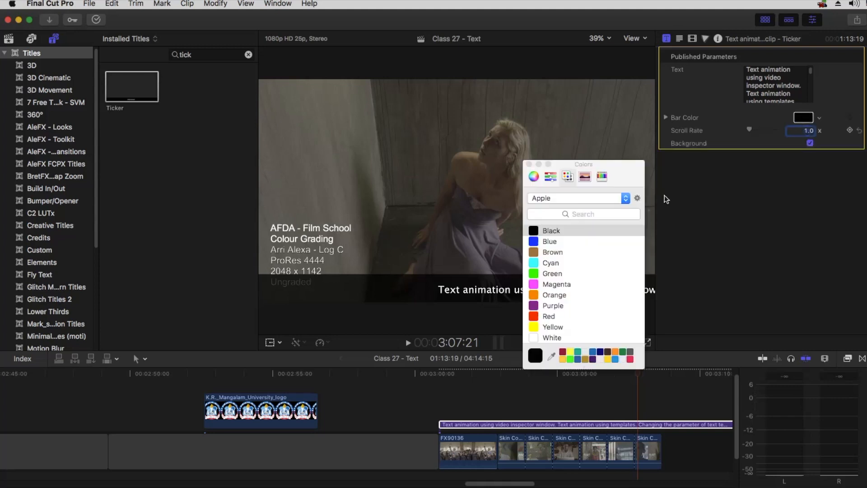
pyautogui.click(559, 253)
pyautogui.click(550, 263)
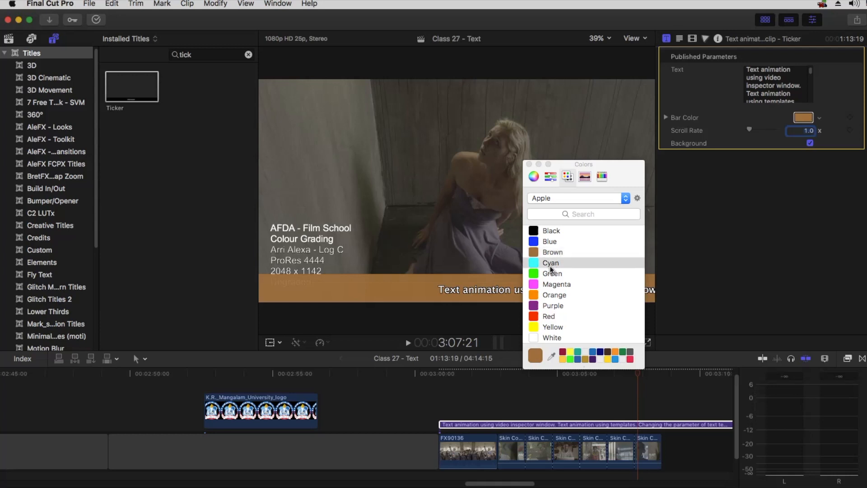
pyautogui.click(552, 274)
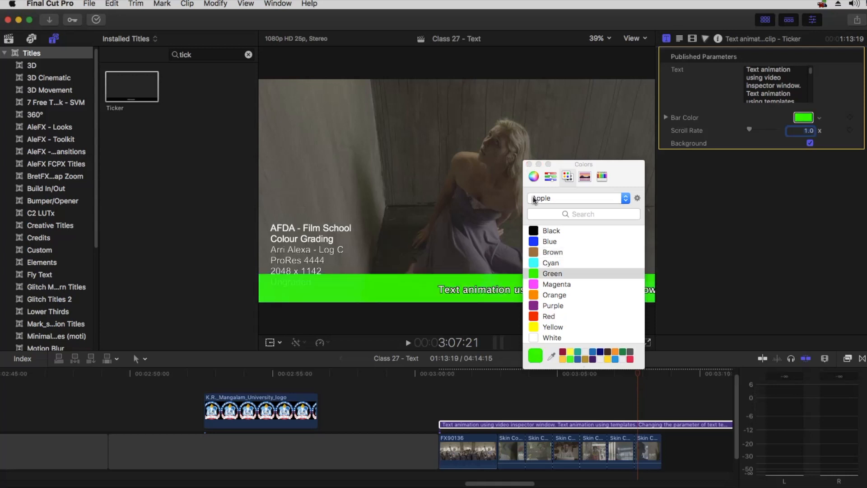
pyautogui.click(547, 231)
pyautogui.click(529, 164)
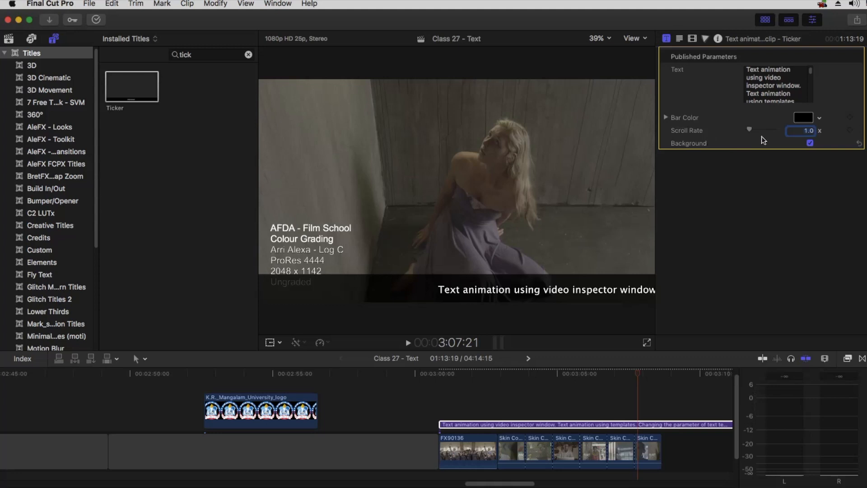
# Turn the ticker's Background bar off, preview the result, and turn it back on
pyautogui.click(809, 143)
pyautogui.click(809, 143)
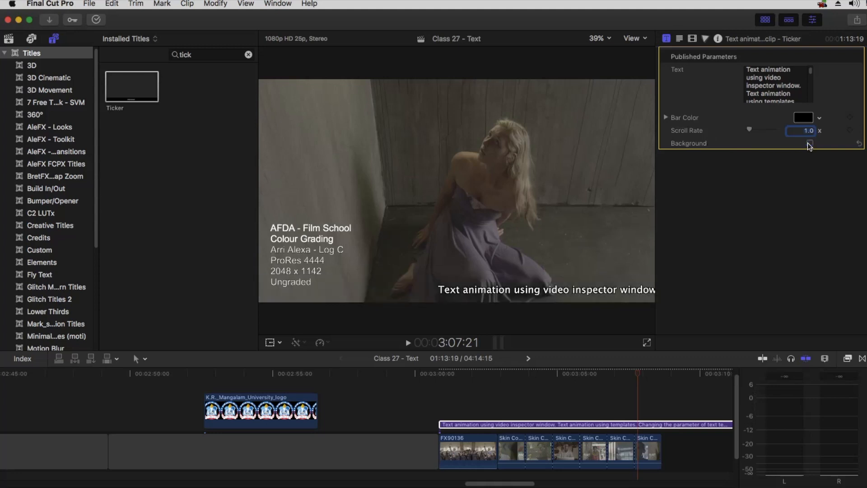
pyautogui.click(449, 374)
pyautogui.press('space')
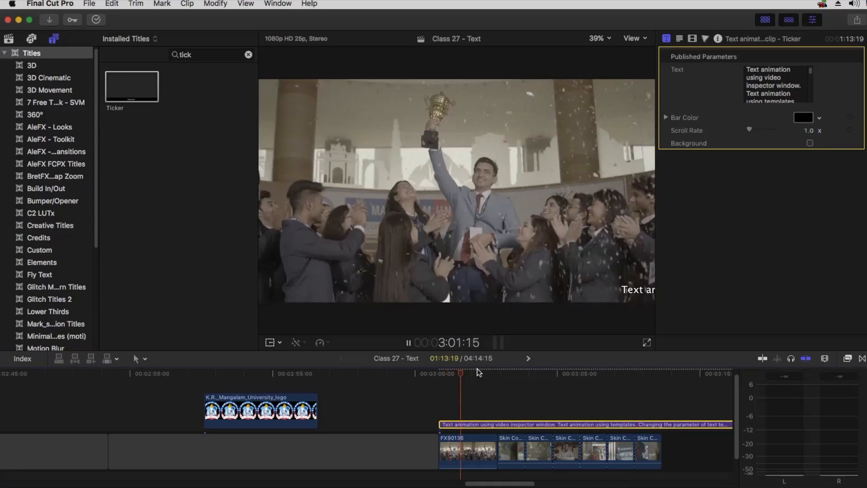
pyautogui.press('space')
pyautogui.click(809, 143)
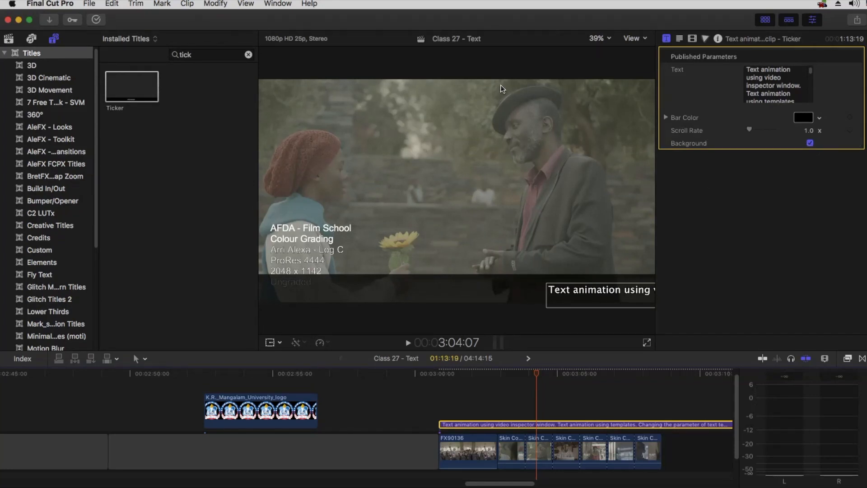
# Scrub the ticker's Position Y in the Video inspector, then reset it
pyautogui.click(694, 39)
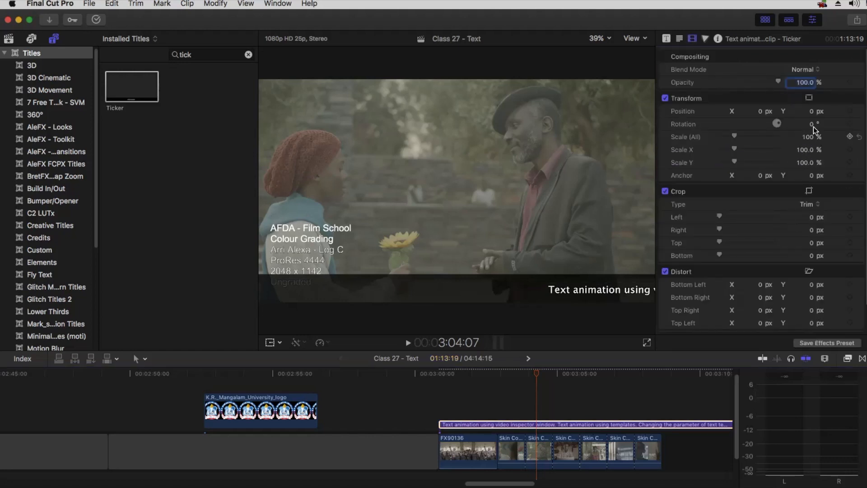
pyautogui.moveTo(809, 111); pyautogui.dragTo(810, 108)
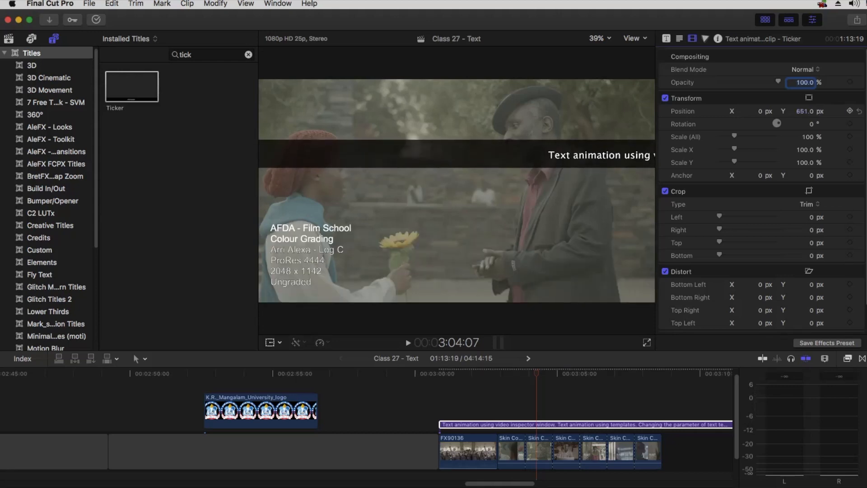
pyautogui.click(859, 111)
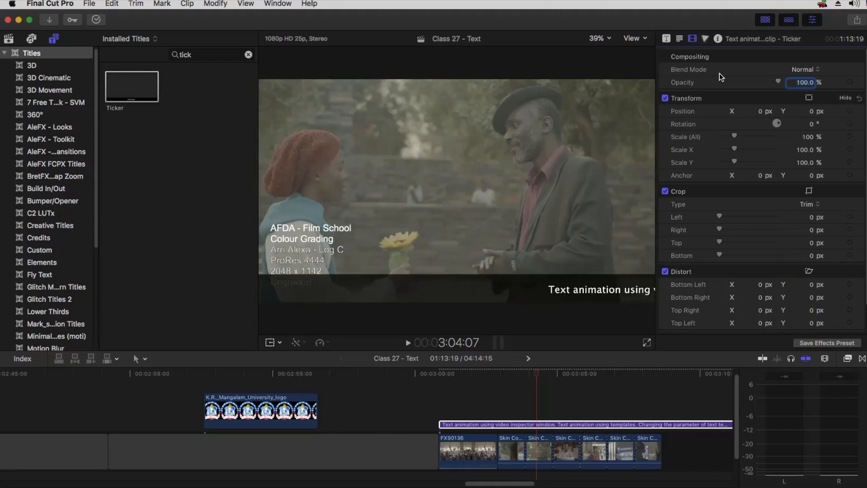
# Uncheck the ticker's Background option so its text scrolls directly over the footage
pyautogui.click(678, 39)
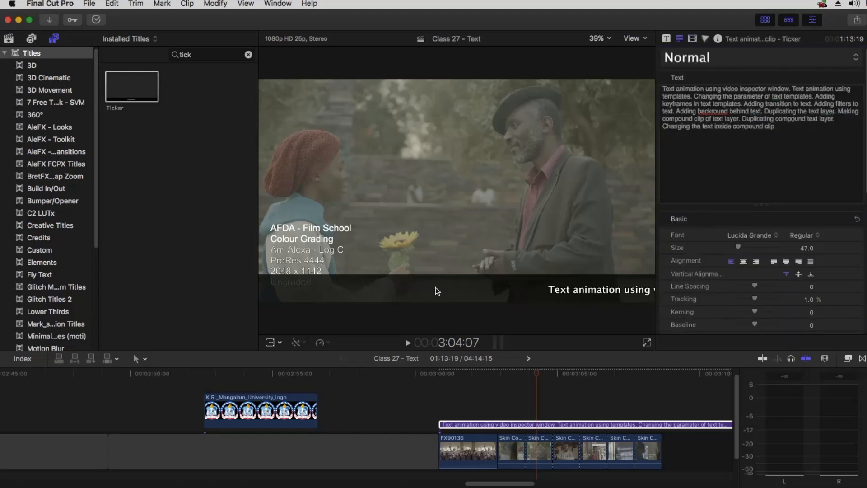
pyautogui.click(666, 38)
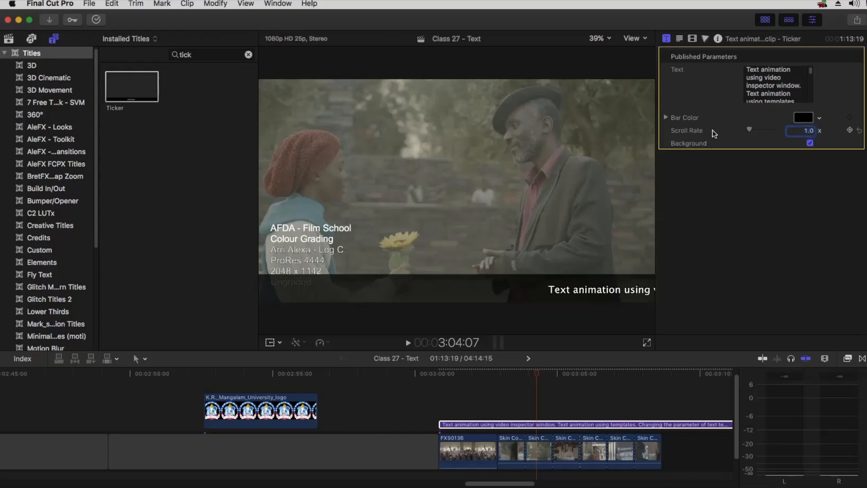
pyautogui.click(666, 117)
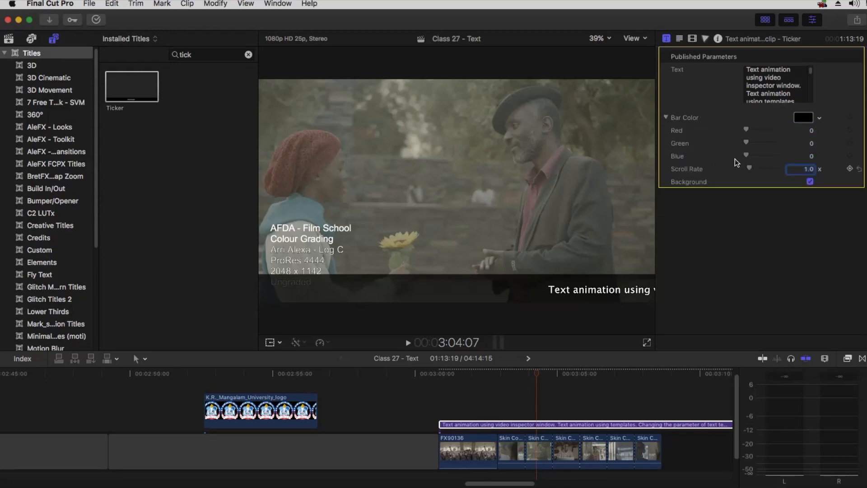
pyautogui.click(666, 117)
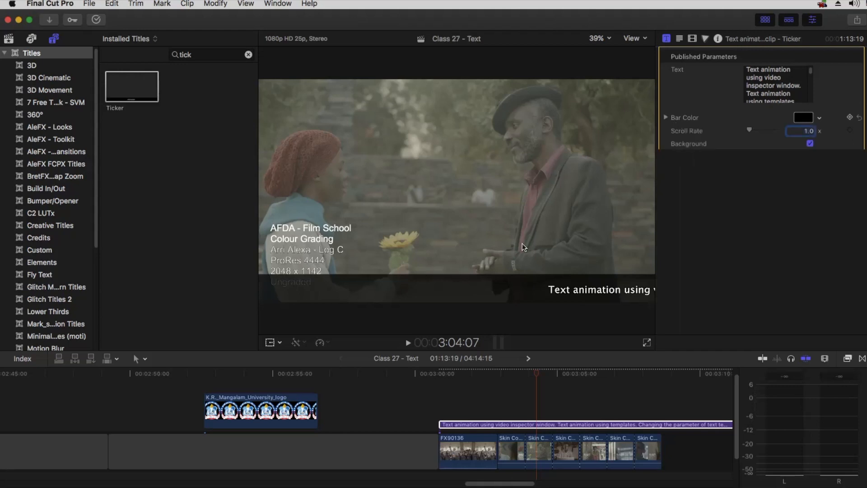
pyautogui.click(575, 280)
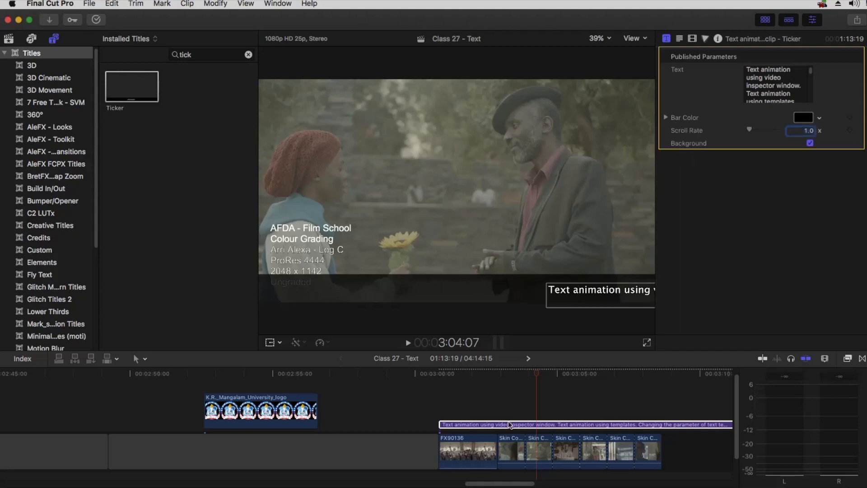
pyautogui.click(809, 144)
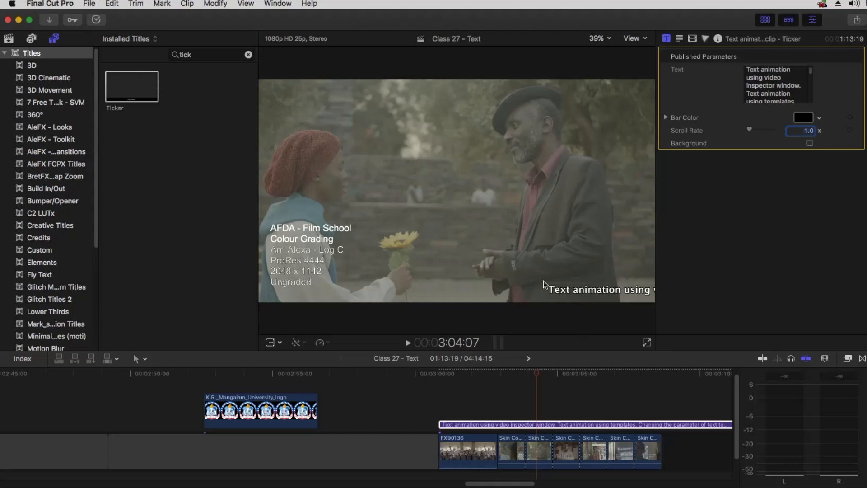
# Drag the black Custom solid from Generators > Solids onto the timeline above the ticker
pyautogui.click(5, 53)
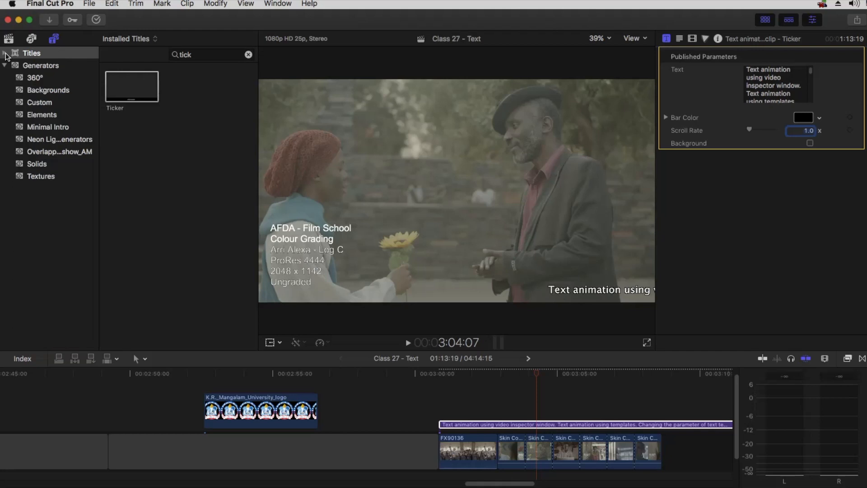
pyautogui.click(42, 66)
pyautogui.scroll(-5, 194, 135)
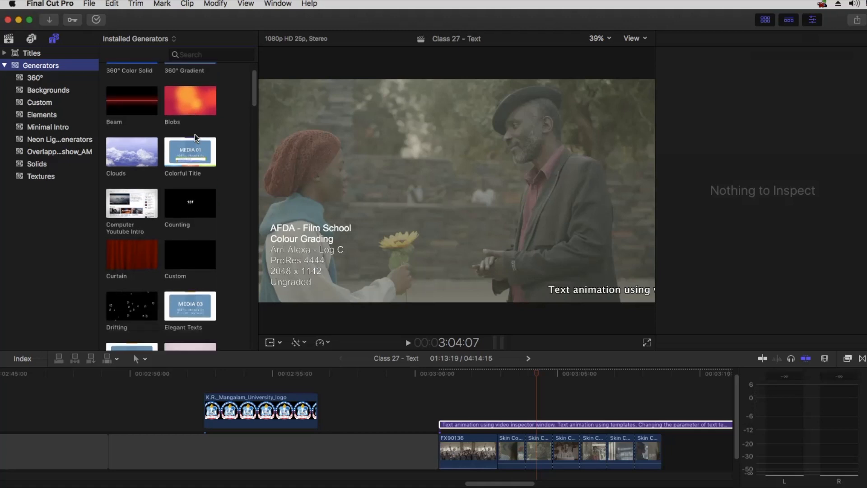
pyautogui.scroll(2, 194, 138)
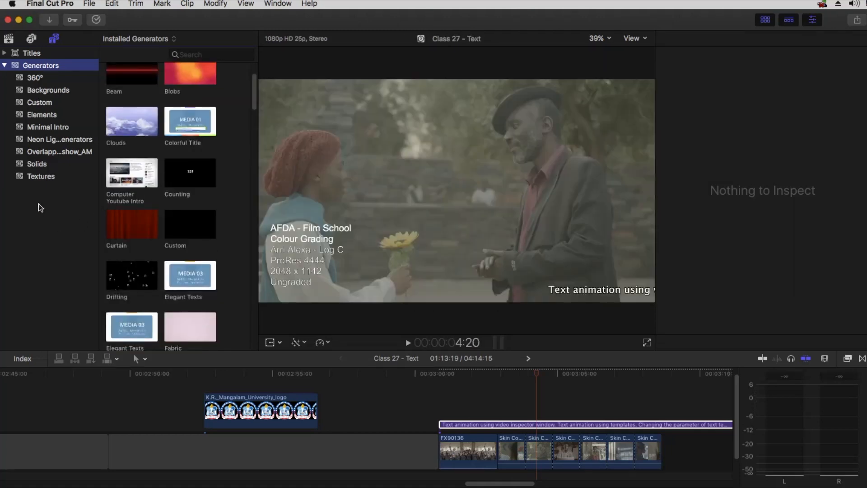
pyautogui.click(36, 163)
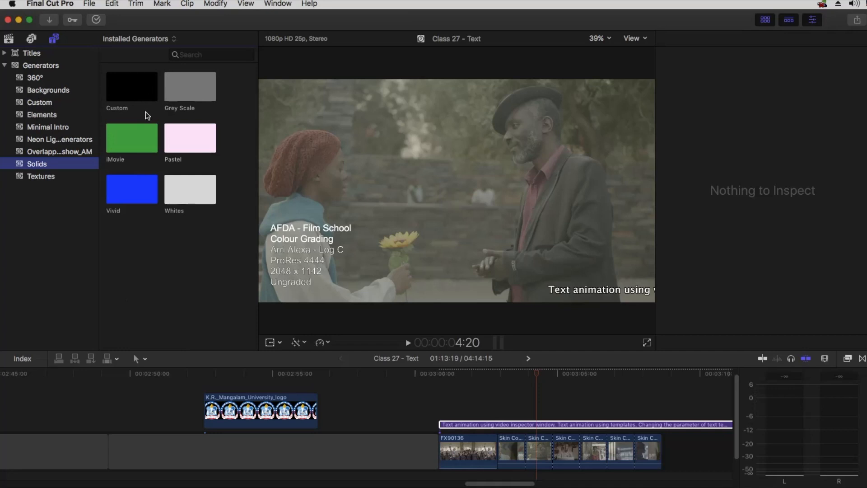
pyautogui.moveTo(120, 90); pyautogui.dragTo(445, 406)
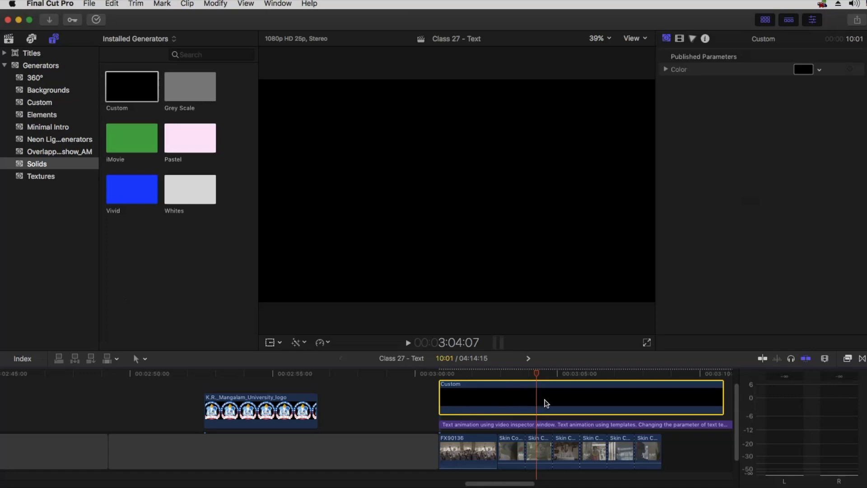
# Try several colours such as red and purple on the Custom solid, then return it to black
pyautogui.scroll(1, 569, 407)
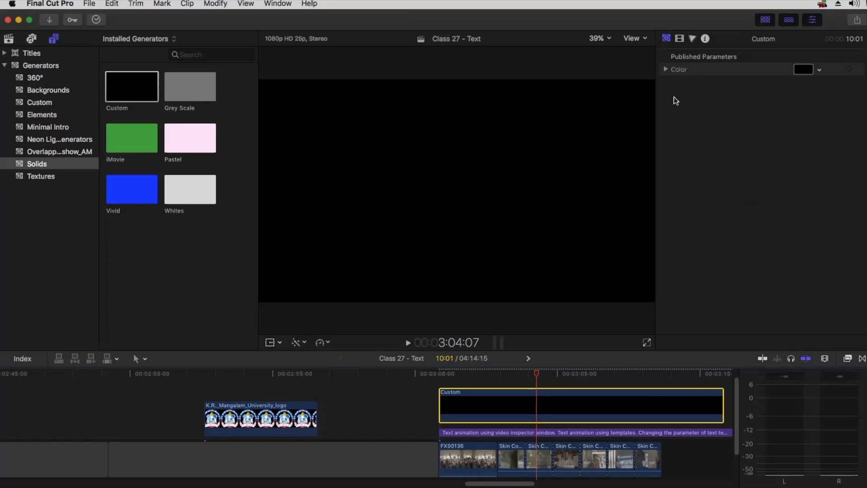
pyautogui.click(667, 40)
pyautogui.click(804, 71)
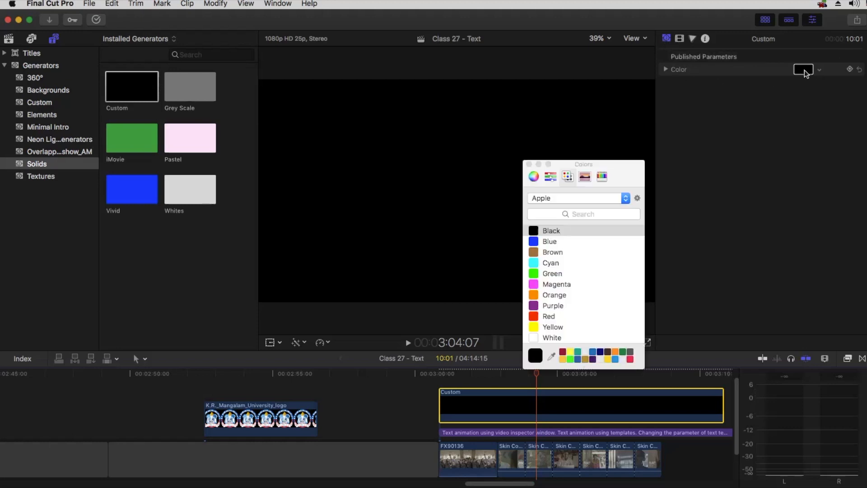
pyautogui.moveTo(552, 277); pyautogui.dragTo(554, 315)
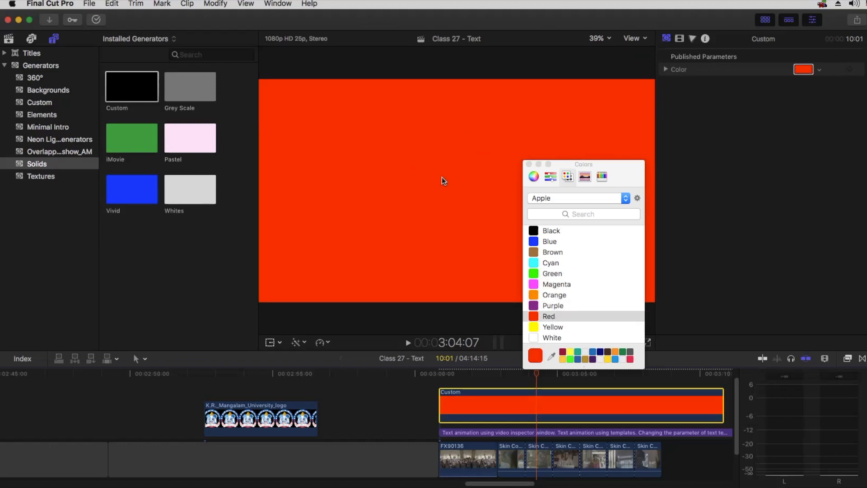
pyautogui.click(553, 231)
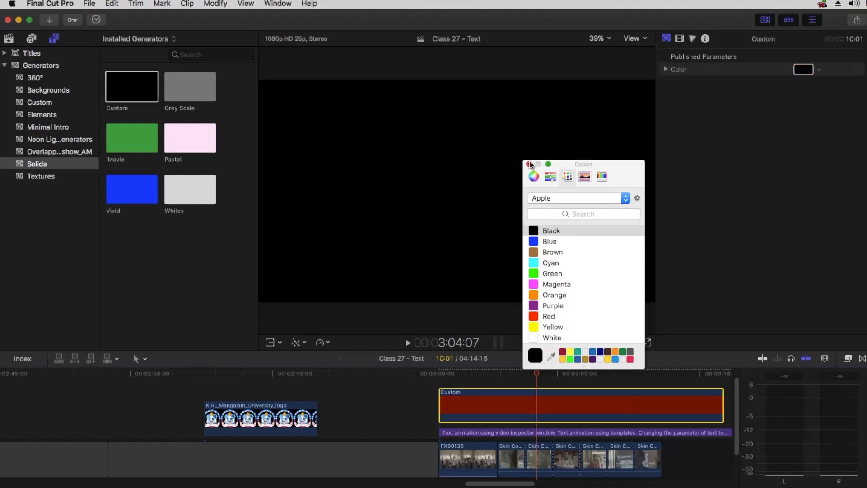
pyautogui.click(529, 163)
pyautogui.click(679, 40)
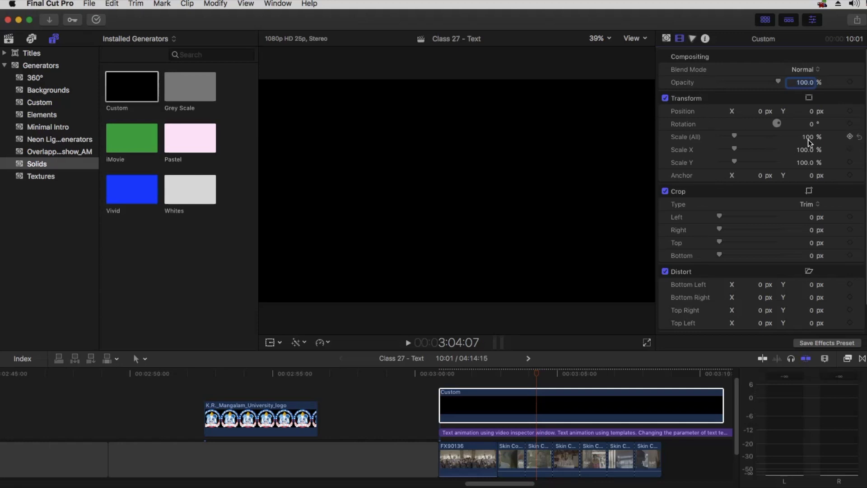
# Experiment with the solid's scale, position, opacity and left crop, resetting scale and position to default
pyautogui.moveTo(809, 138); pyautogui.dragTo(806, 134)
pyautogui.click(860, 136)
pyautogui.moveTo(761, 112); pyautogui.dragTo(801, 121)
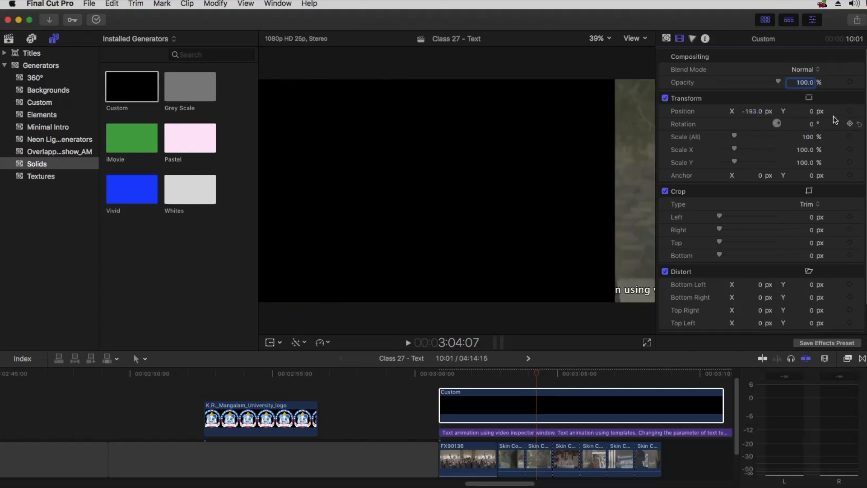
pyautogui.click(859, 111)
pyautogui.moveTo(770, 81); pyautogui.dragTo(805, 83)
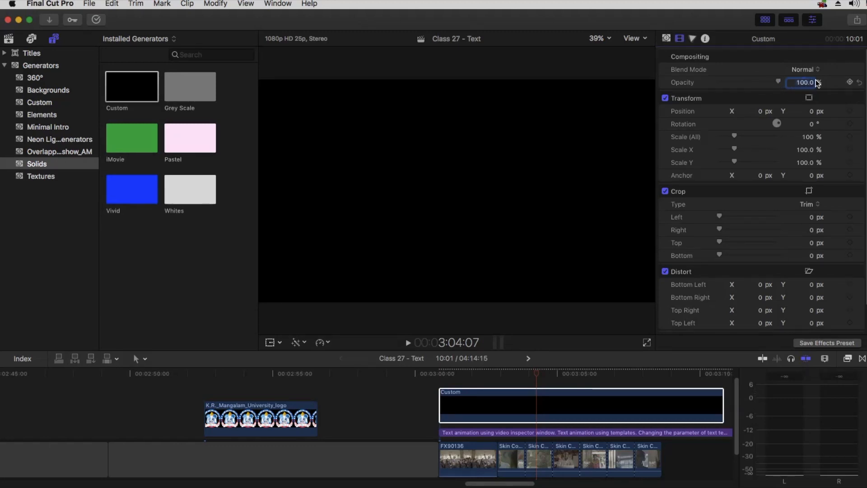
pyautogui.moveTo(723, 216); pyautogui.dragTo(699, 215)
pyautogui.click(849, 206)
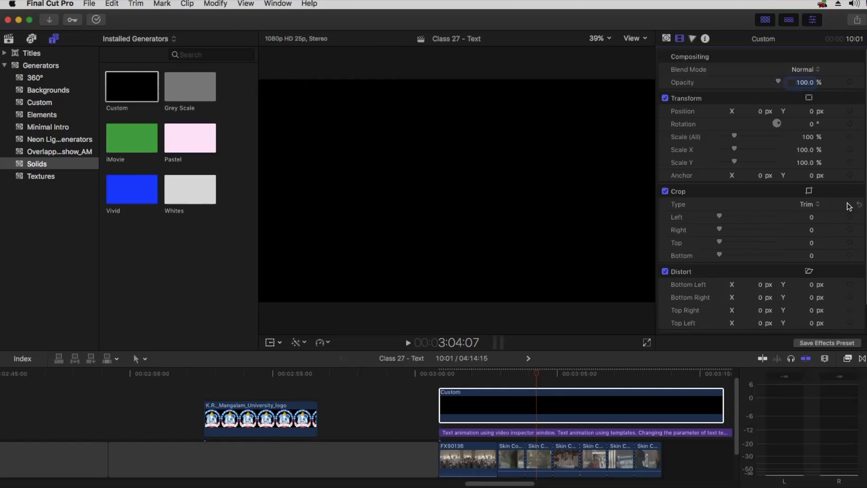
# Move the solid beneath the title, lower its opacity to 63.59% and crop 970 off the top
pyautogui.moveTo(519, 398); pyautogui.dragTo(528, 427)
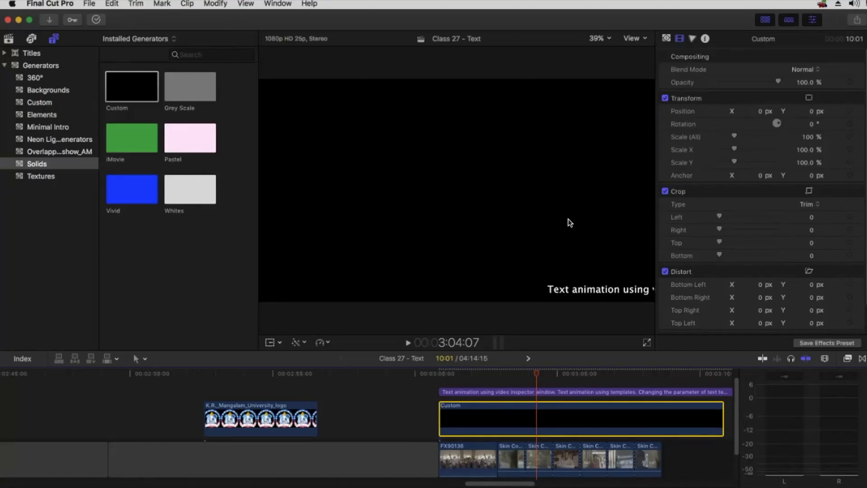
pyautogui.moveTo(773, 80); pyautogui.dragTo(757, 83)
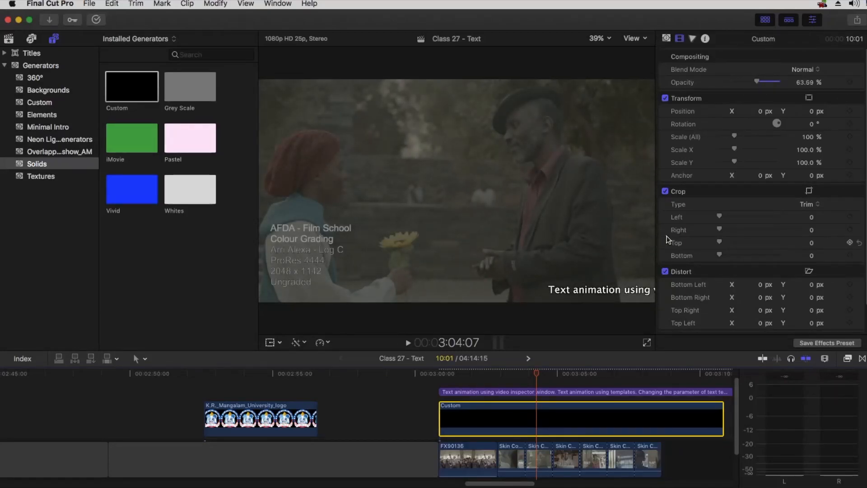
pyautogui.moveTo(731, 239); pyautogui.dragTo(772, 244)
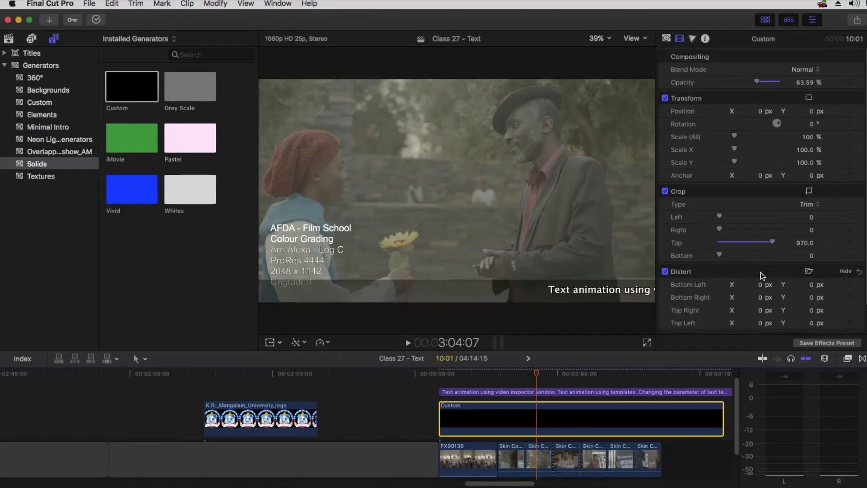
pyautogui.click(442, 374)
# Lower the black band's opacity to 36.05% and preview the lighter strip behind the ticker
pyautogui.press('space')
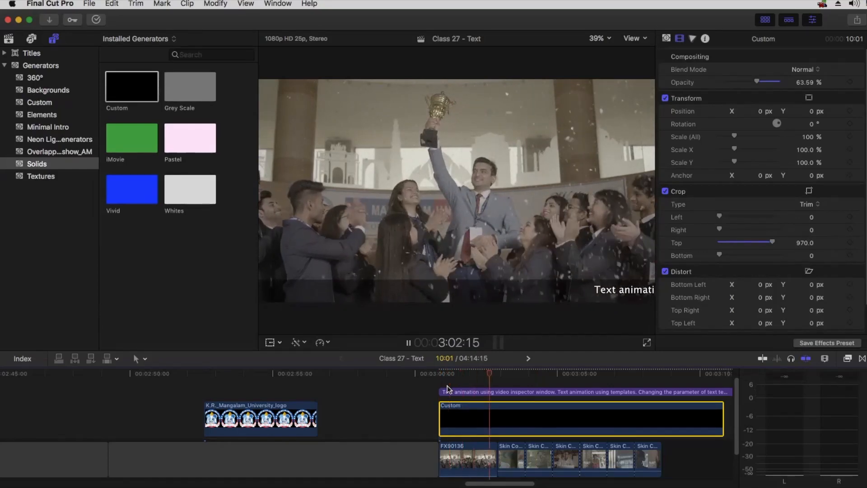
pyautogui.press('space')
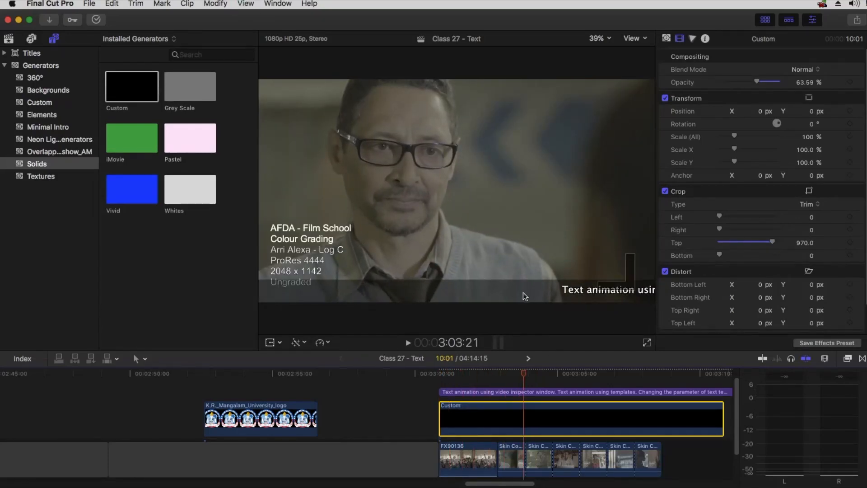
pyautogui.moveTo(757, 80); pyautogui.dragTo(741, 85)
pyautogui.press('space')
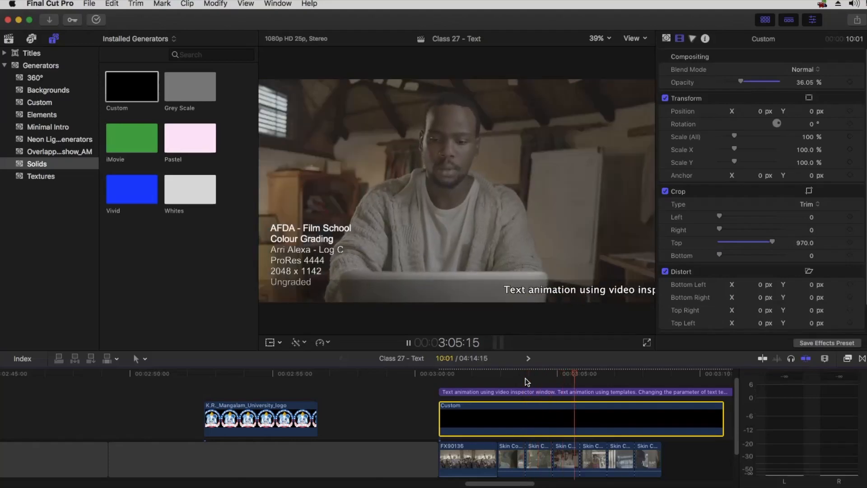
pyautogui.press('space')
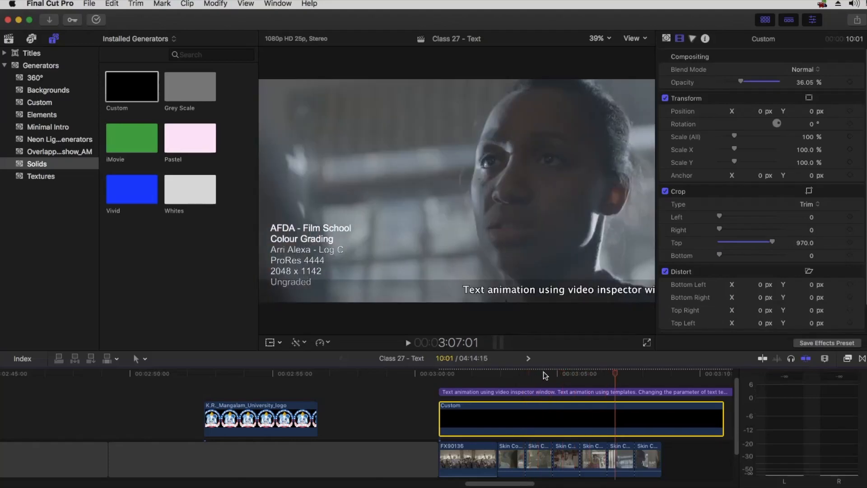
# Select the Custom solid near 3:03:07 and pan the timeline to show more of the edit
pyautogui.click(507, 372)
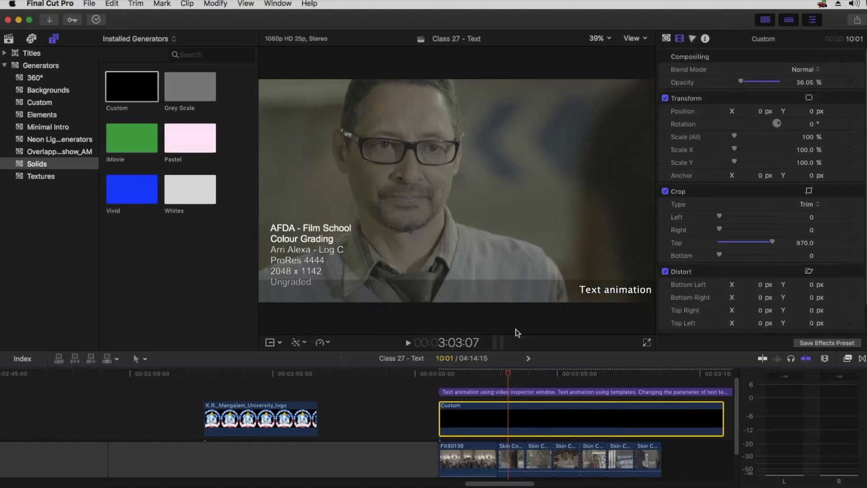
pyautogui.click(517, 281)
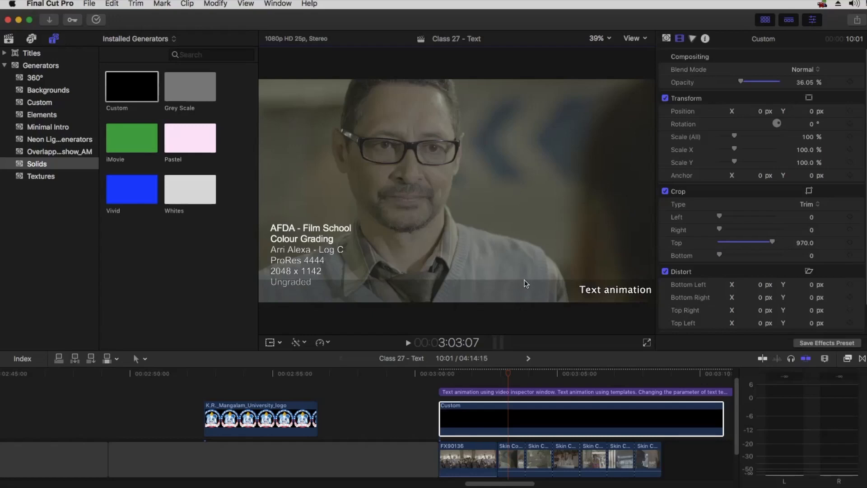
pyautogui.click(510, 422)
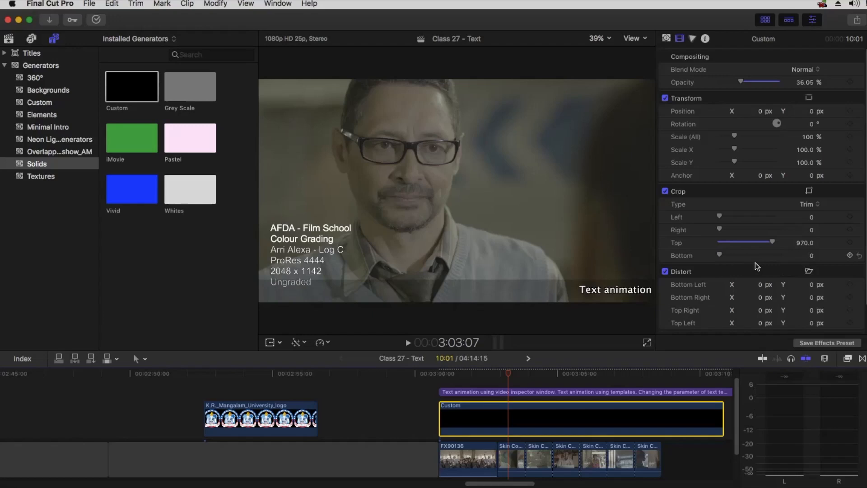
pyautogui.press('h')
pyautogui.moveTo(638, 411); pyautogui.dragTo(487, 424)
pyautogui.press('a')
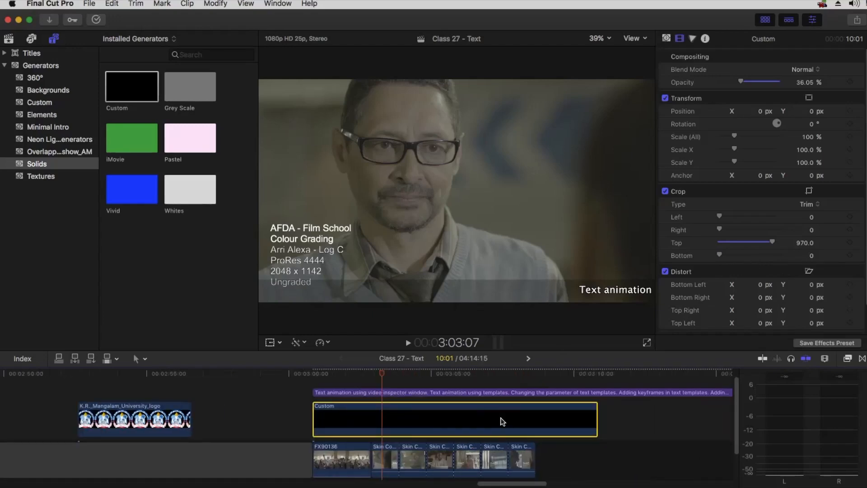
# Show all video and audio effects in the Effects browser and search for 'crop'
pyautogui.click(848, 360)
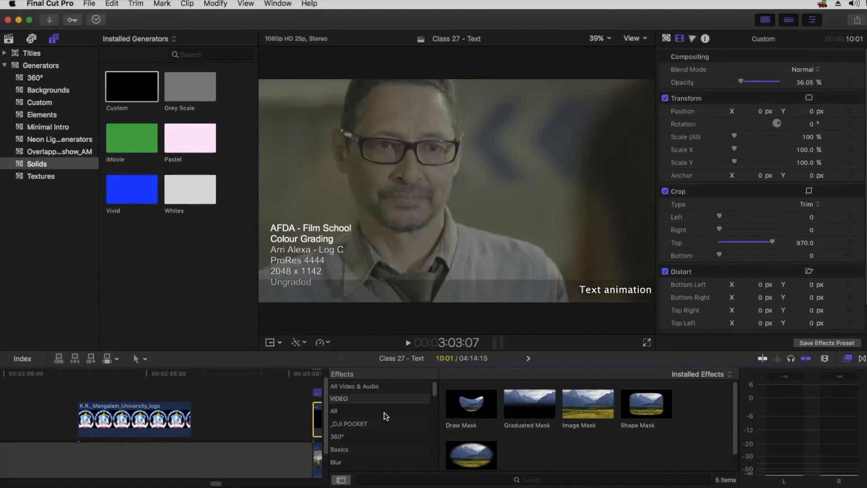
pyautogui.click(367, 386)
pyautogui.click(531, 479)
pyautogui.write('crop')
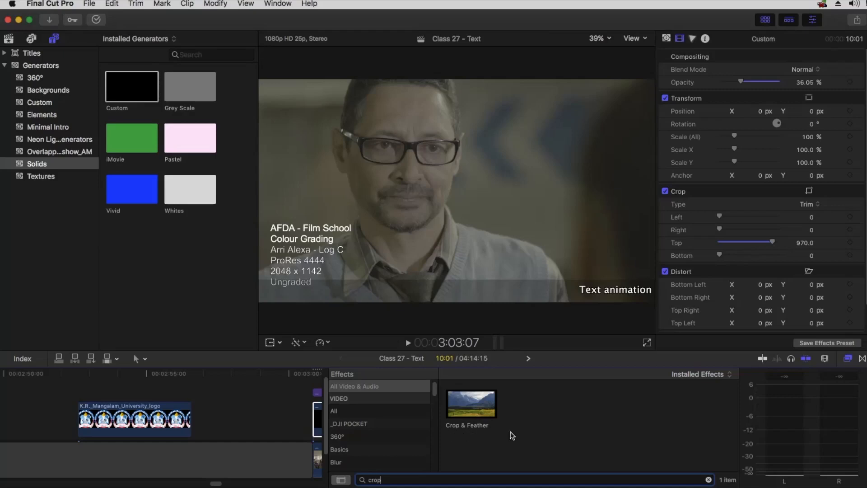
pyautogui.write('h')
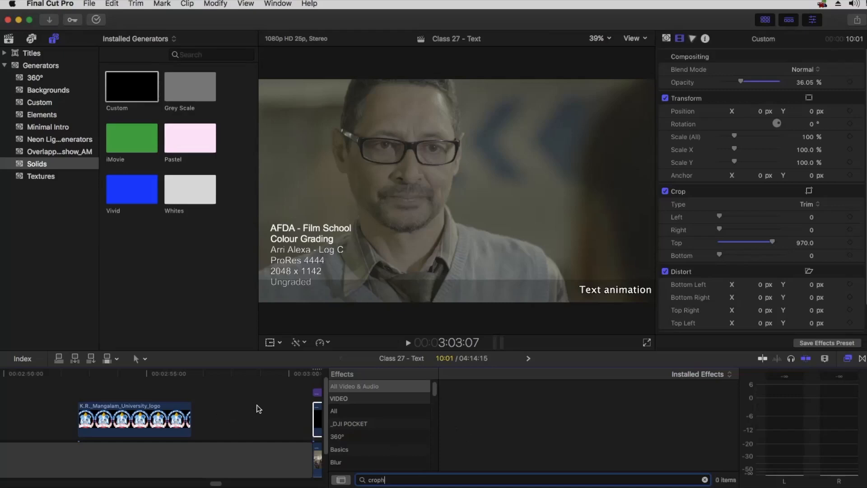
# Drag Crop & Feather onto the Custom solid, close the Effects browser, and select the clip
pyautogui.click(269, 446)
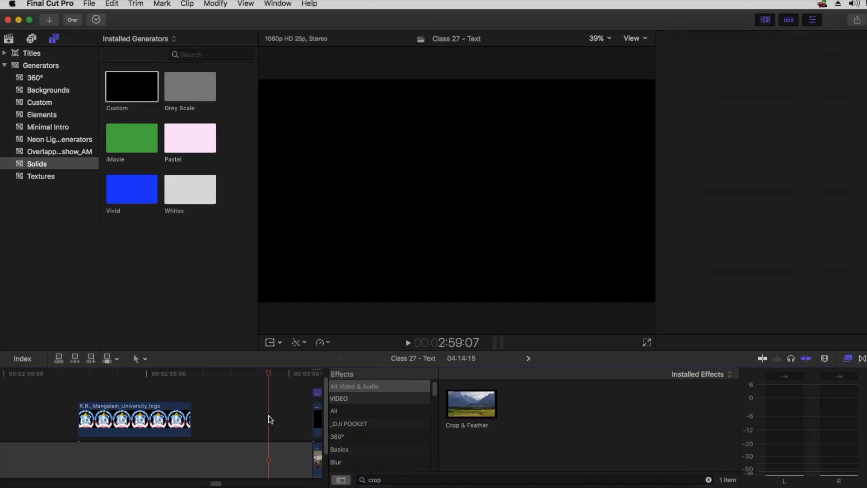
pyautogui.press('h')
pyautogui.moveTo(263, 418); pyautogui.dragTo(115, 413)
pyautogui.press('a')
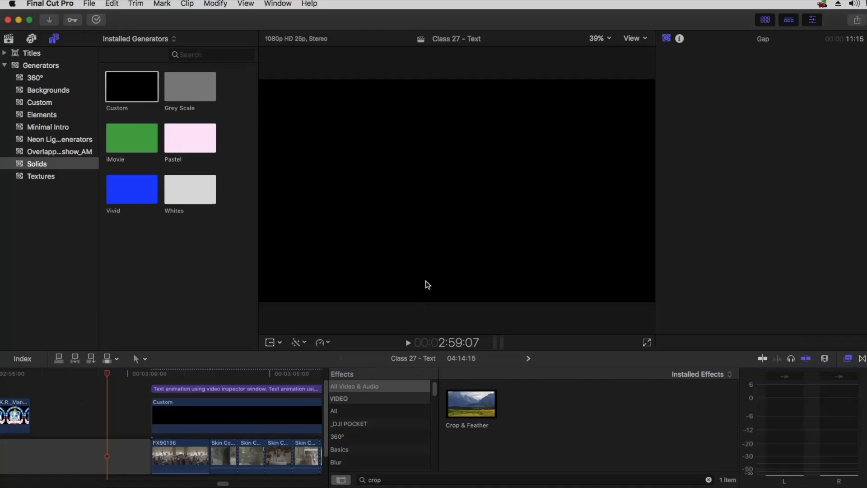
pyautogui.moveTo(460, 404); pyautogui.dragTo(261, 413)
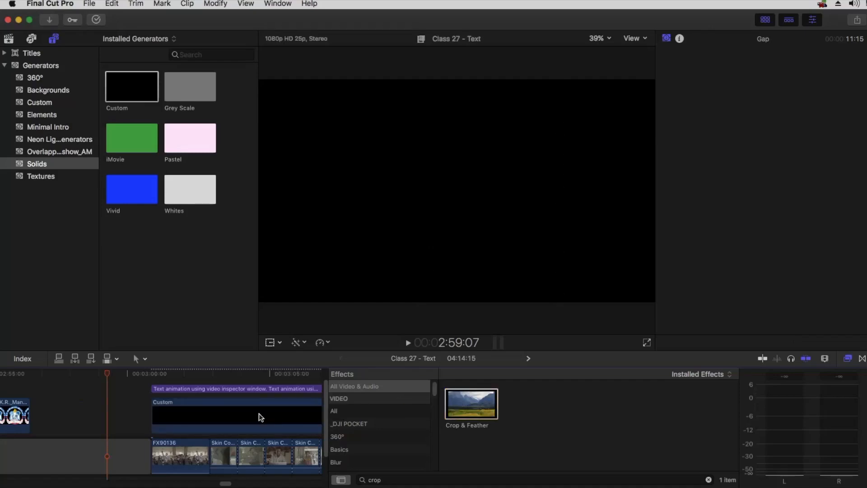
pyautogui.click(848, 358)
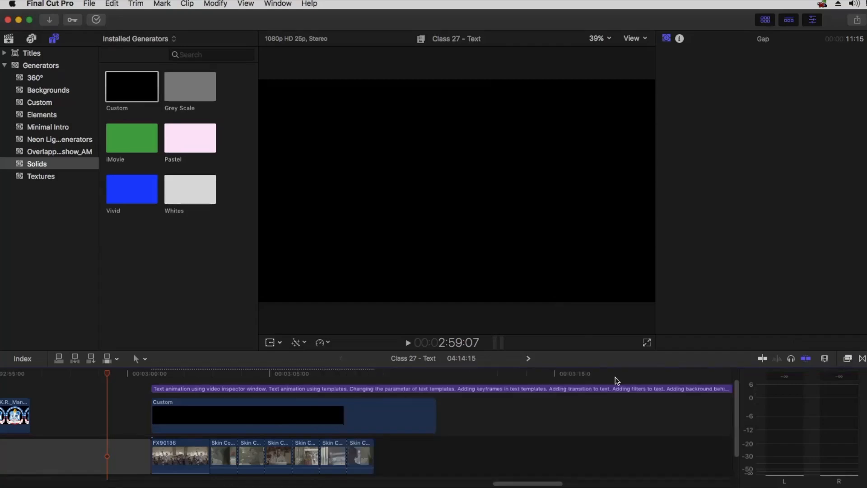
pyautogui.click(329, 413)
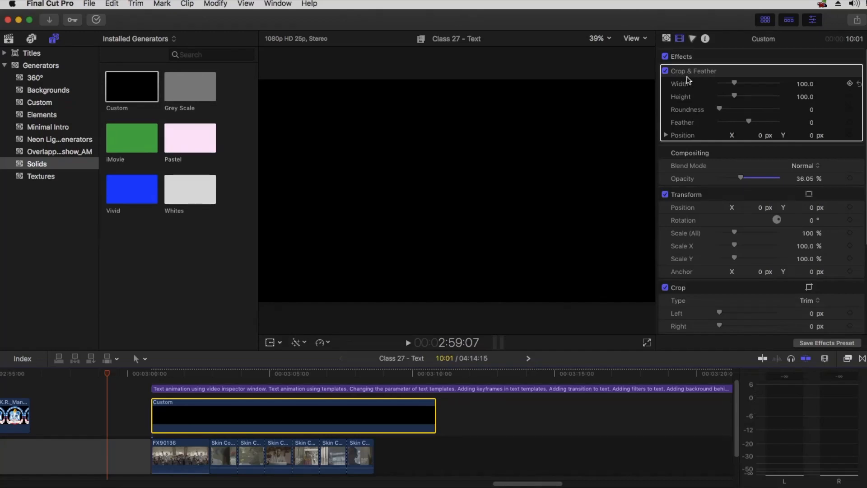
# Crop the black solid to a thin band: width 171.72, height 8.17, lowered to Y -44.4
pyautogui.scroll(-4, 744, 308)
pyautogui.moveTo(749, 244); pyautogui.dragTo(772, 244)
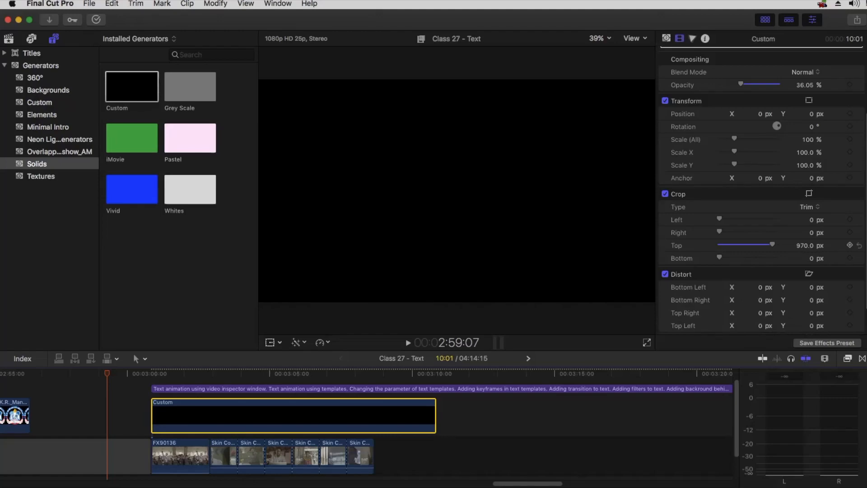
pyautogui.scroll(3, 782, 245)
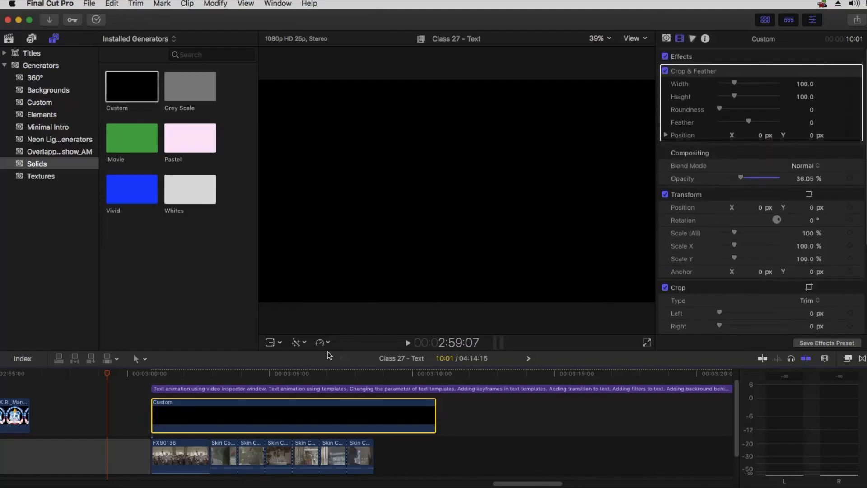
pyautogui.moveTo(187, 373); pyautogui.dragTo(195, 374)
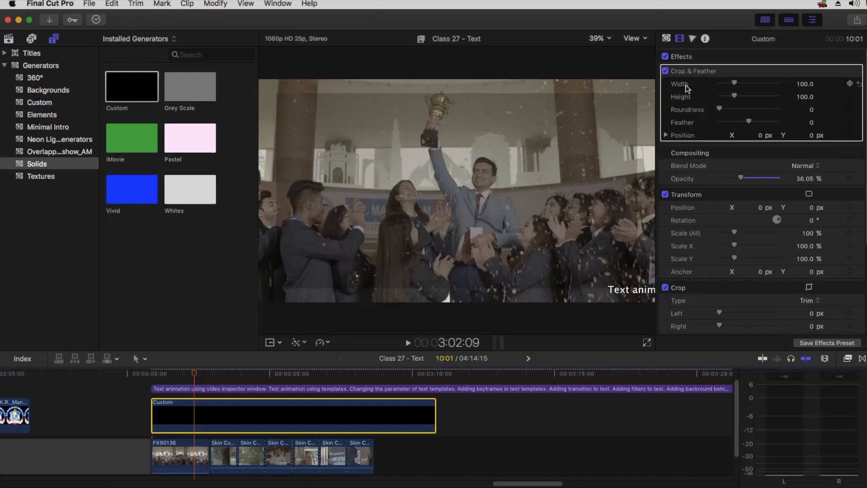
pyautogui.moveTo(737, 84); pyautogui.dragTo(722, 103)
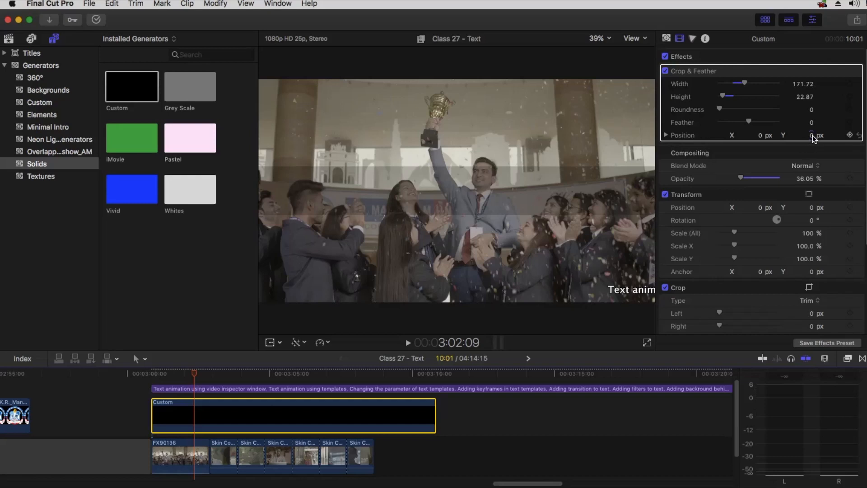
pyautogui.moveTo(812, 138)
pyautogui.mouseDown()
pyautogui.moveTo(811, 151)
pyautogui.moveTo(811, 135)
pyautogui.mouseUp()
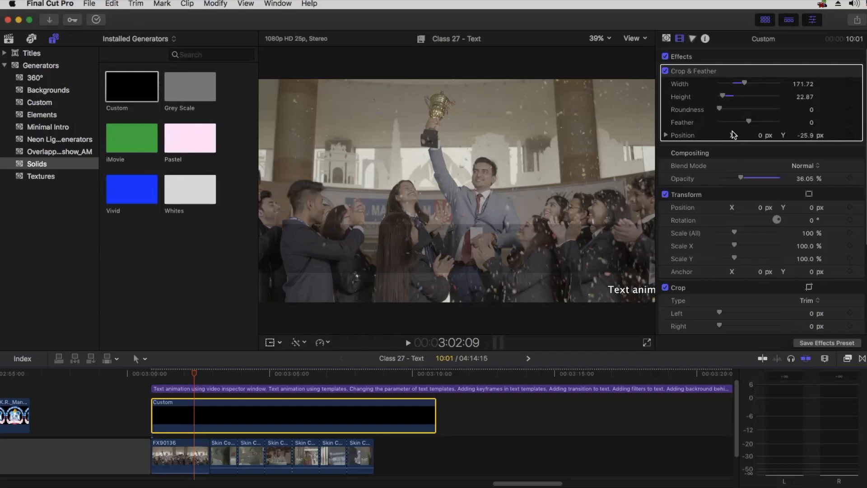
pyautogui.moveTo(724, 98); pyautogui.dragTo(719, 97)
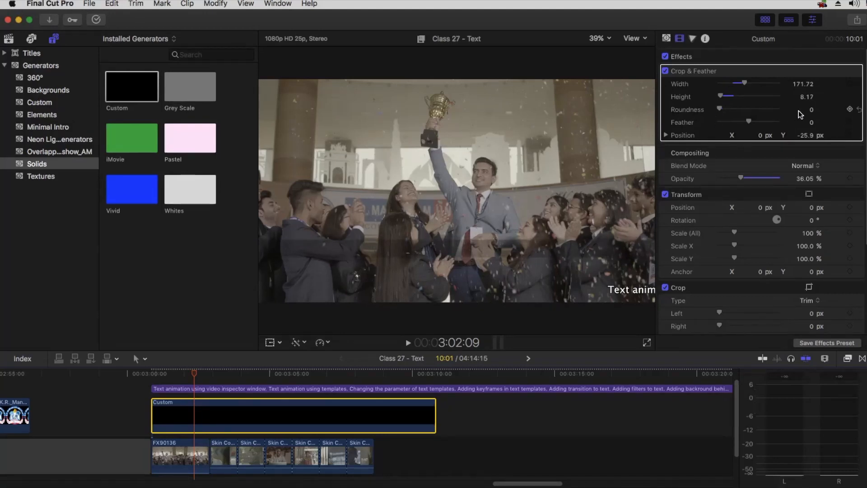
pyautogui.moveTo(805, 135)
pyautogui.mouseDown()
pyautogui.moveTo(805, 147)
pyautogui.moveTo(805, 136)
pyautogui.mouseUp()
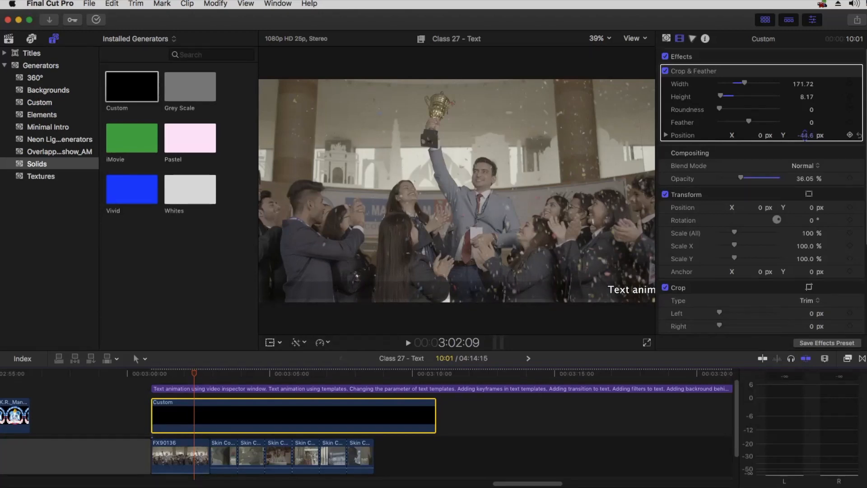
pyautogui.moveTo(805, 135); pyautogui.dragTo(805, 136)
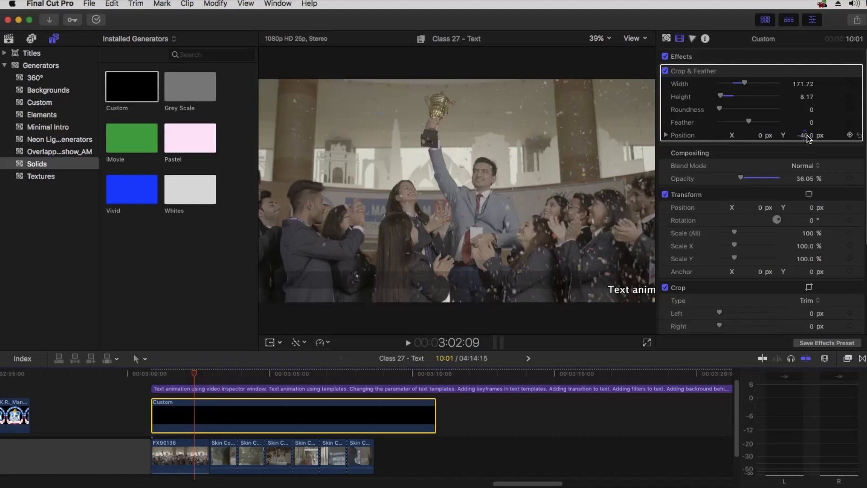
pyautogui.moveTo(804, 135); pyautogui.dragTo(805, 136)
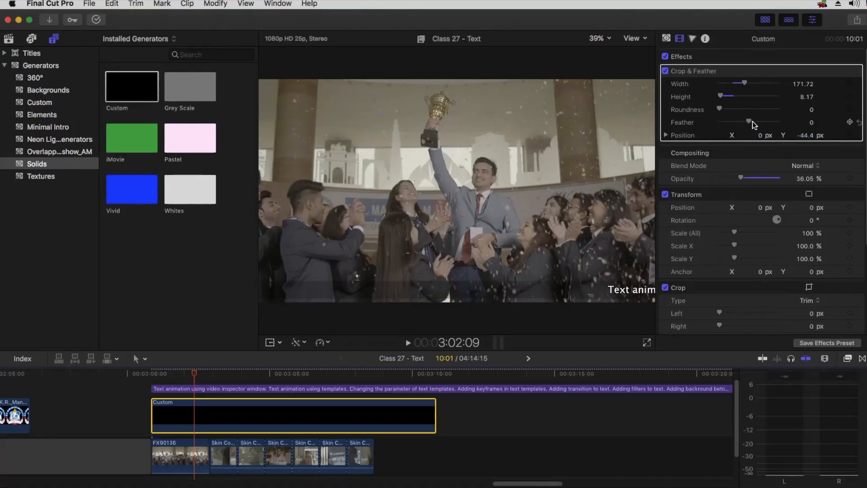
# Soften the band's edges with heavy feathering of about 460
pyautogui.moveTo(761, 121); pyautogui.dragTo(777, 117)
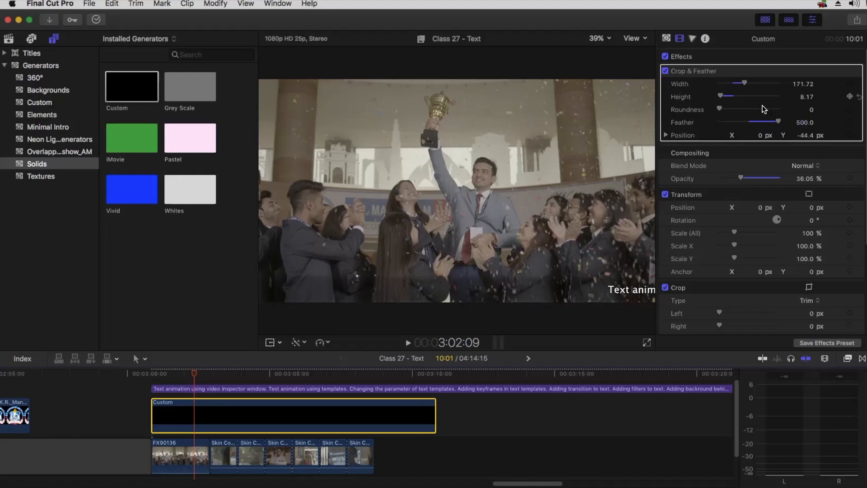
pyautogui.moveTo(778, 121); pyautogui.dragTo(723, 123)
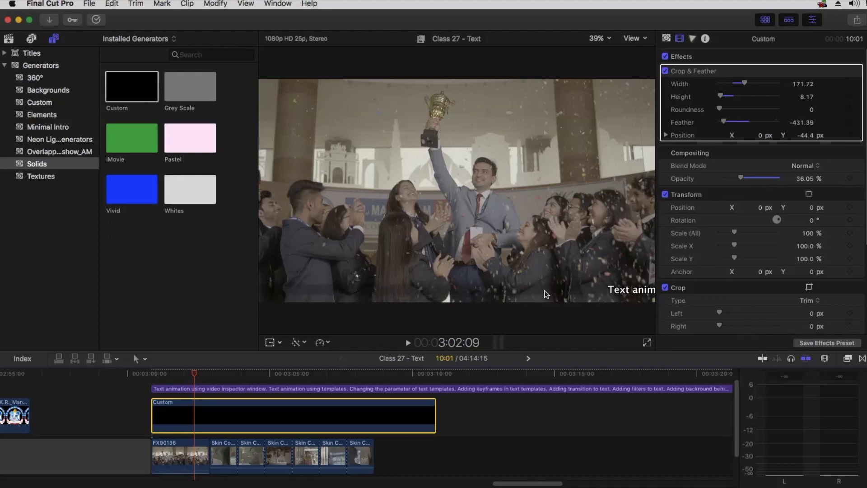
pyautogui.moveTo(723, 122); pyautogui.dragTo(776, 122)
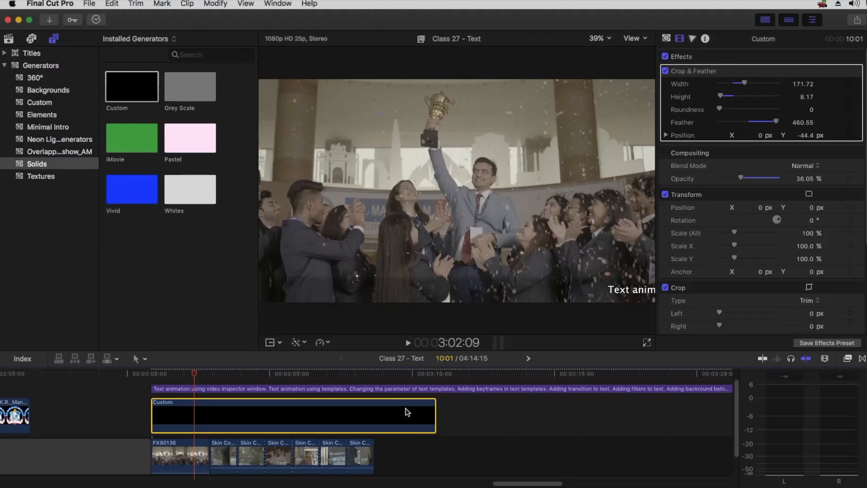
pyautogui.moveTo(222, 374); pyautogui.dragTo(292, 373)
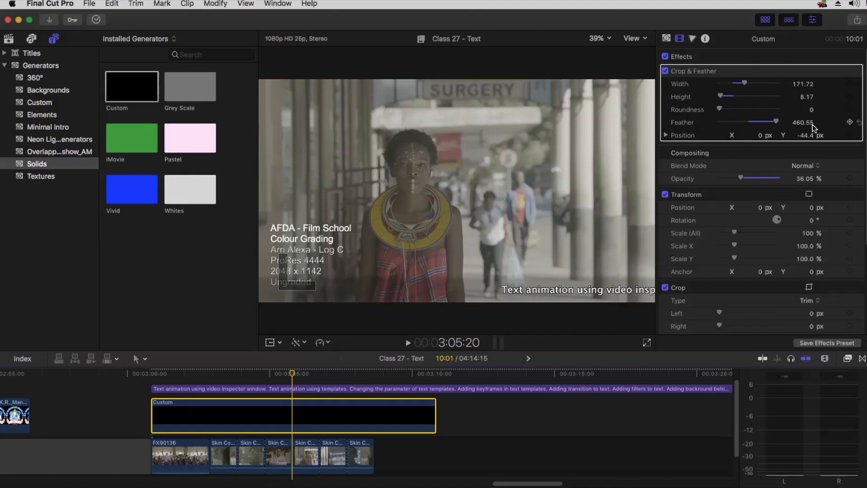
# Reset the band's feather, raise it to 500, and play back to preview the softer band
pyautogui.click(859, 122)
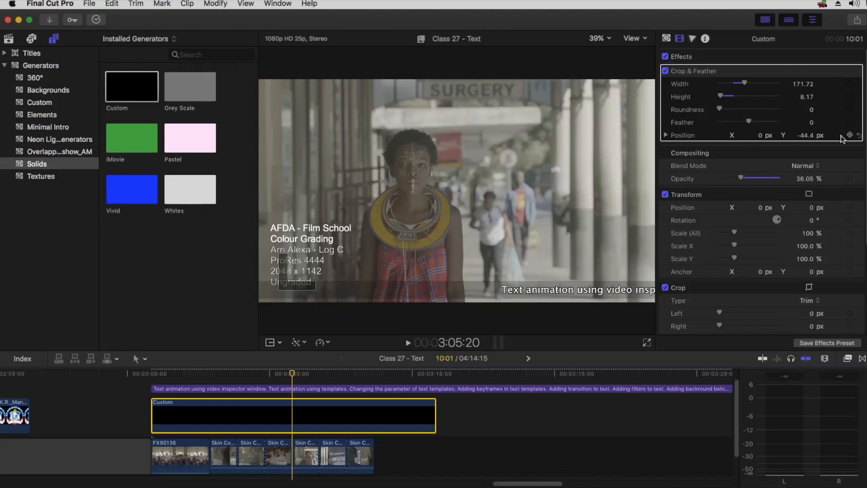
pyautogui.moveTo(747, 122); pyautogui.dragTo(788, 122)
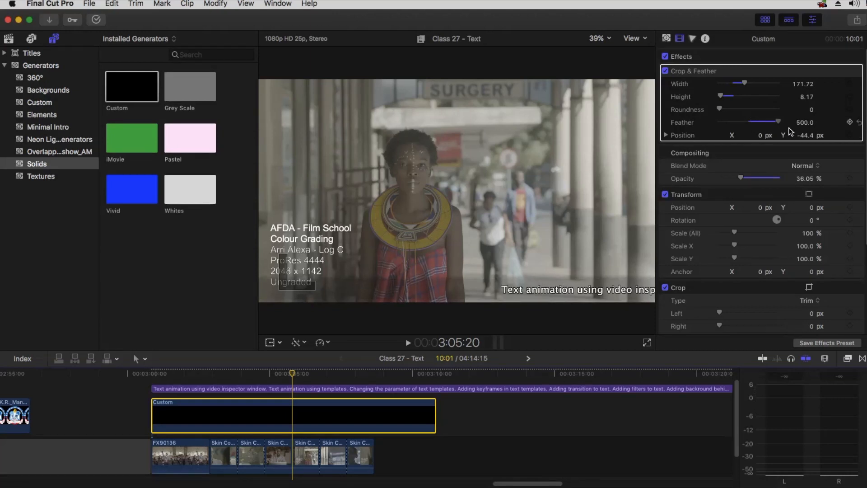
pyautogui.click(174, 373)
pyautogui.press('space')
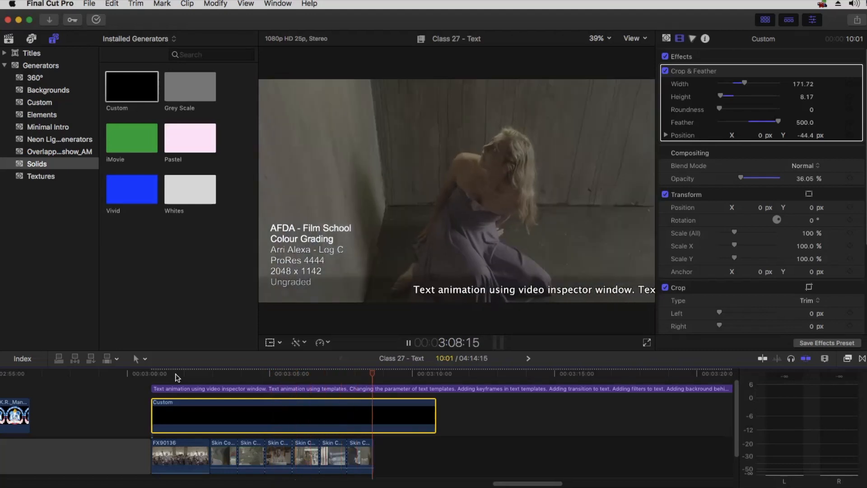
pyautogui.press('space')
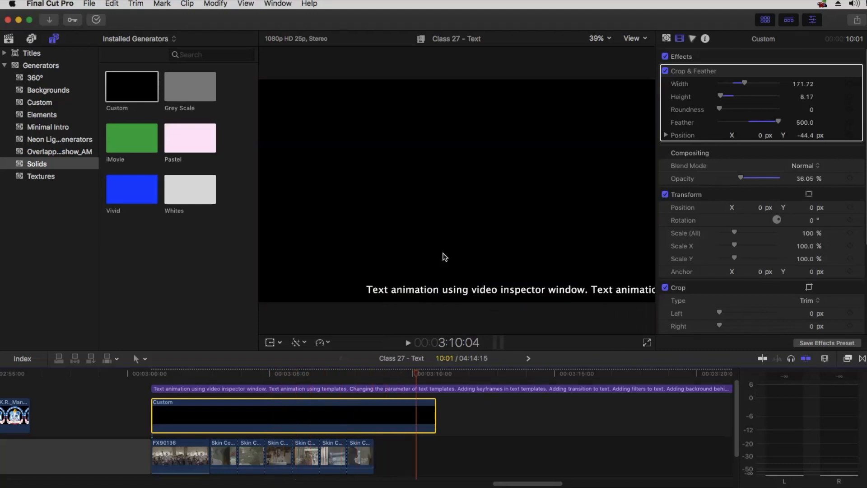
pyautogui.click(300, 372)
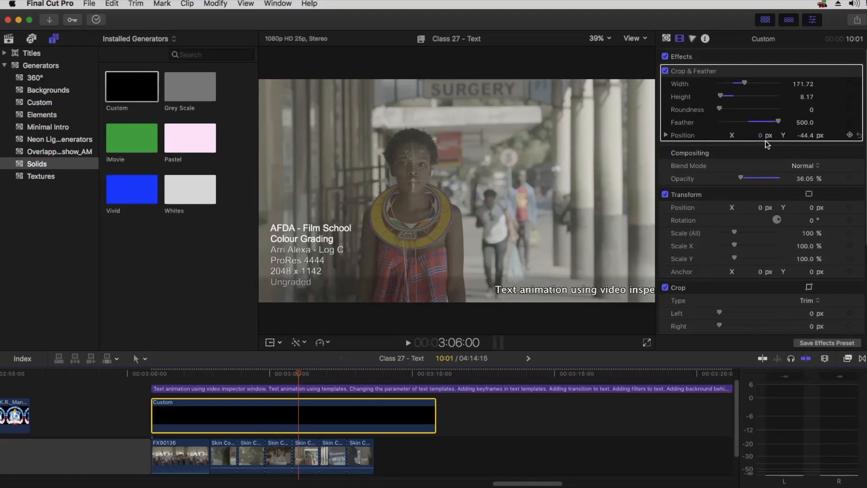
# Reshape the solid into a centred box: width 57.07, height 52.47, opacity 90.96%, roundness 50, feather 0
pyautogui.click(858, 122)
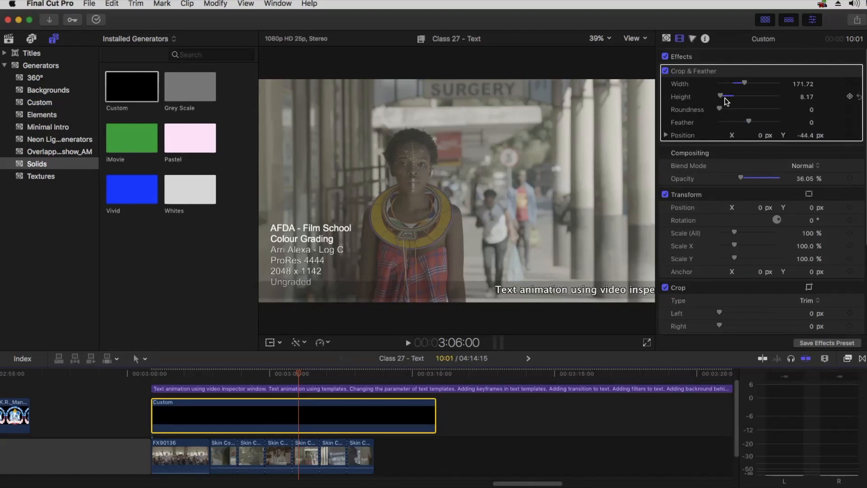
pyautogui.moveTo(721, 97); pyautogui.dragTo(727, 96)
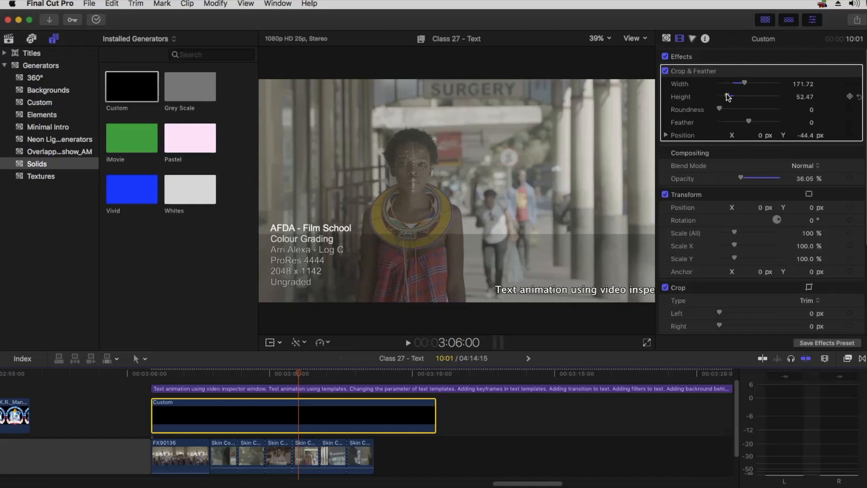
pyautogui.click(859, 135)
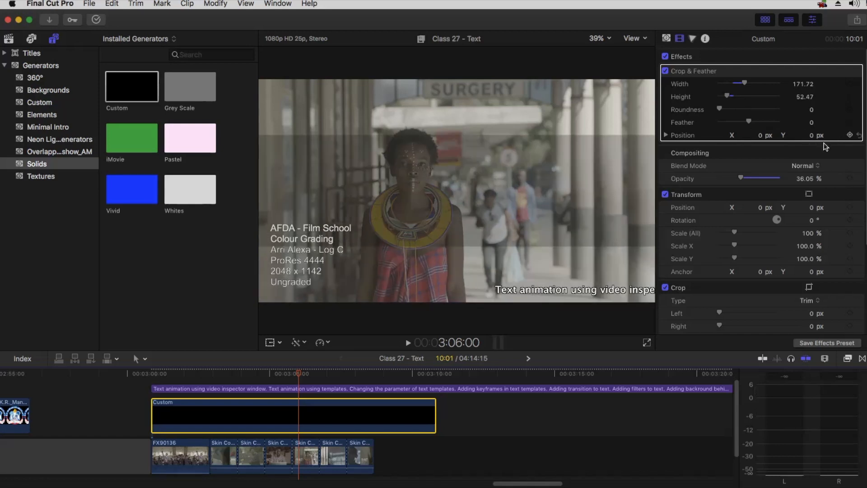
pyautogui.moveTo(745, 83); pyautogui.dragTo(726, 82)
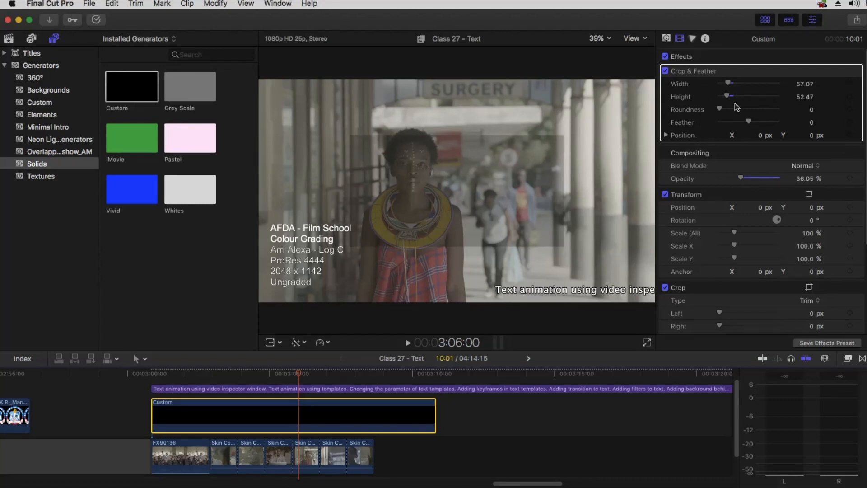
pyautogui.moveTo(741, 177); pyautogui.dragTo(774, 177)
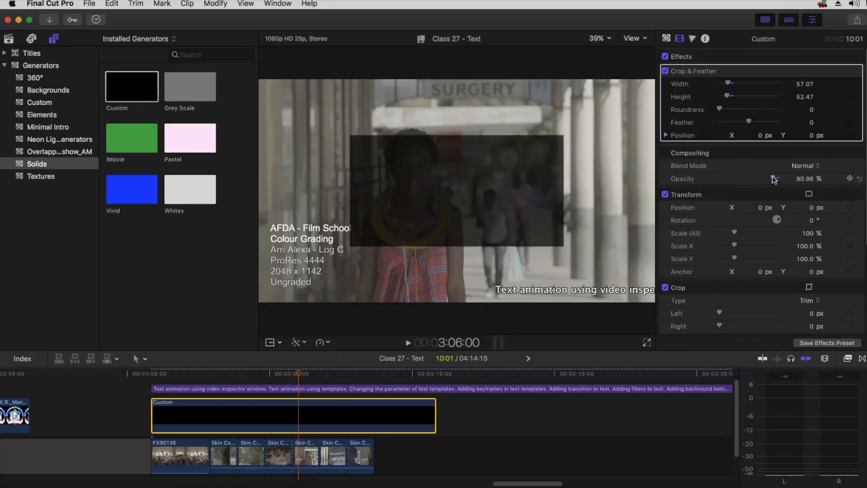
pyautogui.moveTo(719, 108); pyautogui.dragTo(784, 105)
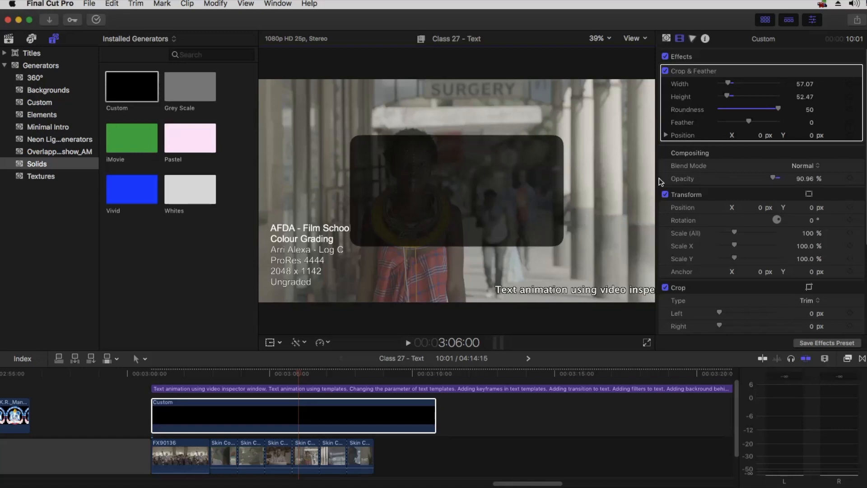
pyautogui.moveTo(777, 109)
pyautogui.mouseDown()
pyautogui.moveTo(758, 113)
pyautogui.moveTo(793, 113)
pyautogui.mouseUp()
pyautogui.click(326, 419)
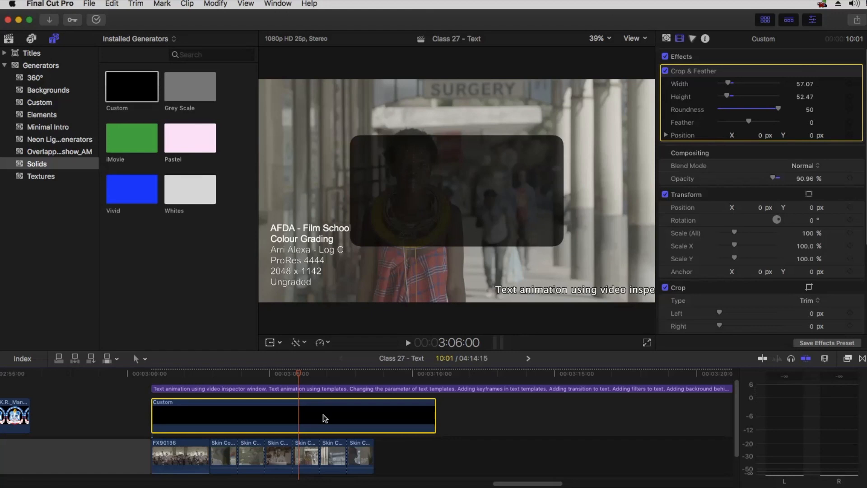
# Delete the Custom solid and the ticker text clips
pyautogui.press('Delete')
pyautogui.click(319, 430)
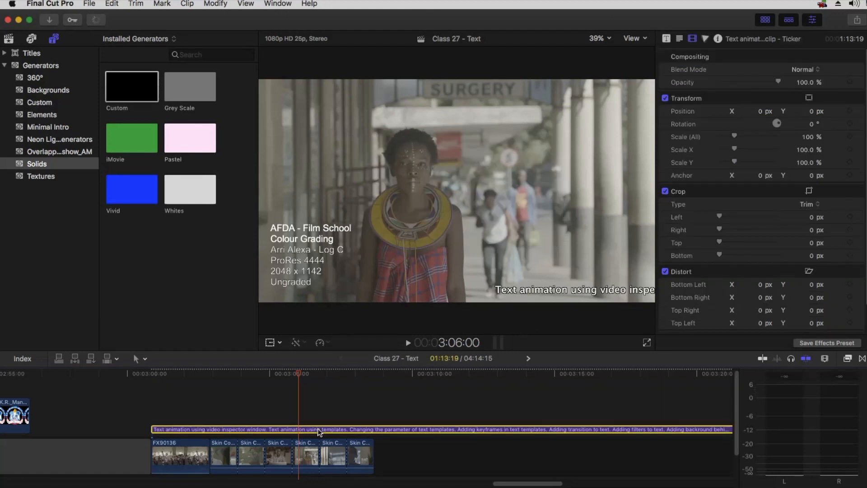
pyautogui.press('Delete')
# Lower the FX90136 trophy clip to Position Y -396 px
pyautogui.moveTo(279, 373); pyautogui.dragTo(180, 377)
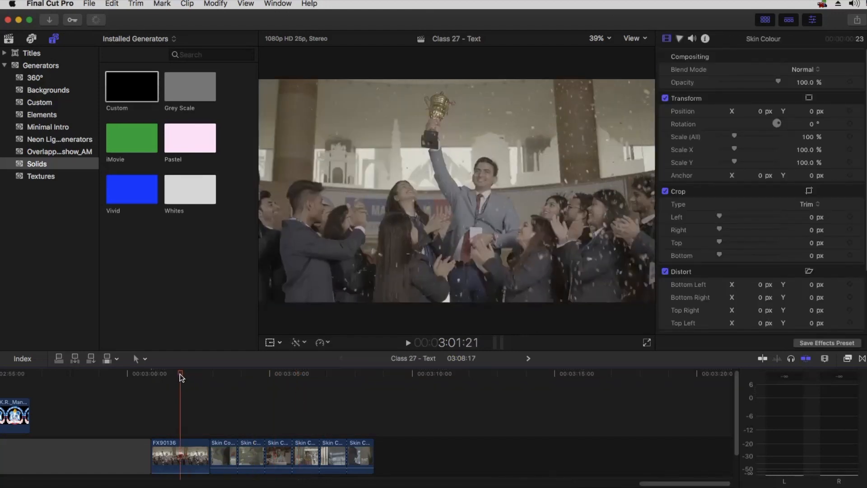
pyautogui.click(168, 447)
pyautogui.click(189, 461)
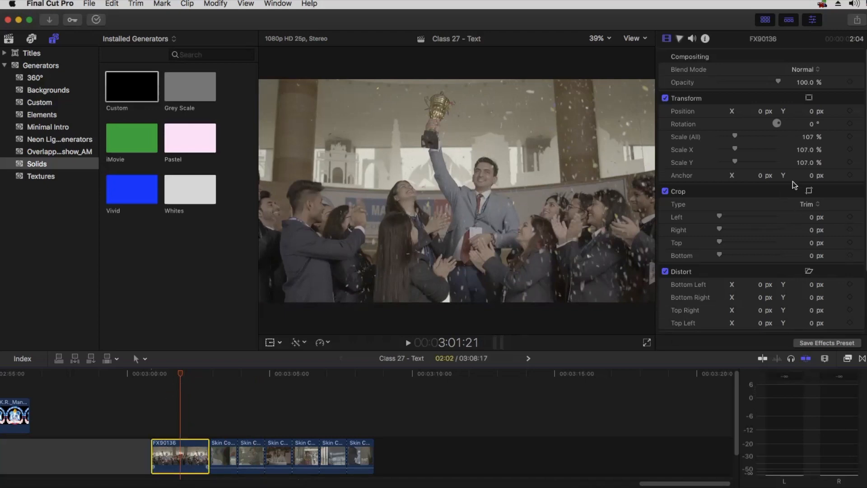
pyautogui.moveTo(808, 111); pyautogui.dragTo(800, 136)
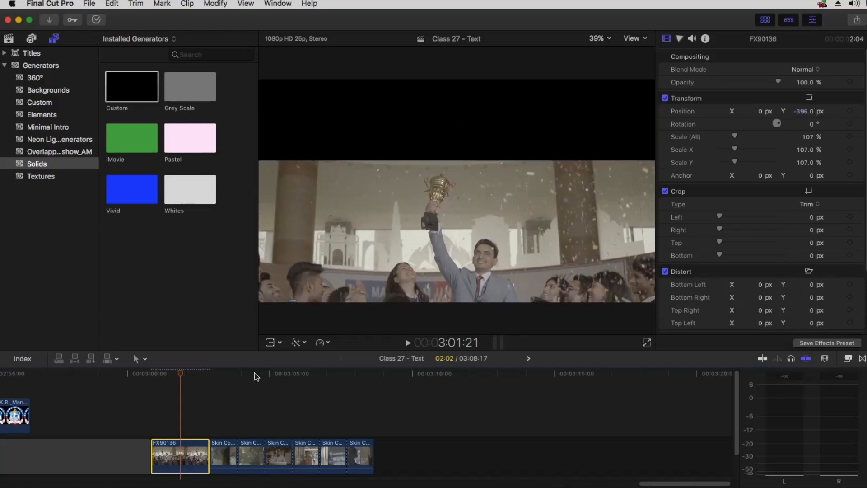
# Connect the Skin Colour clip above the trophy clip
pyautogui.moveTo(220, 370); pyautogui.dragTo(310, 364)
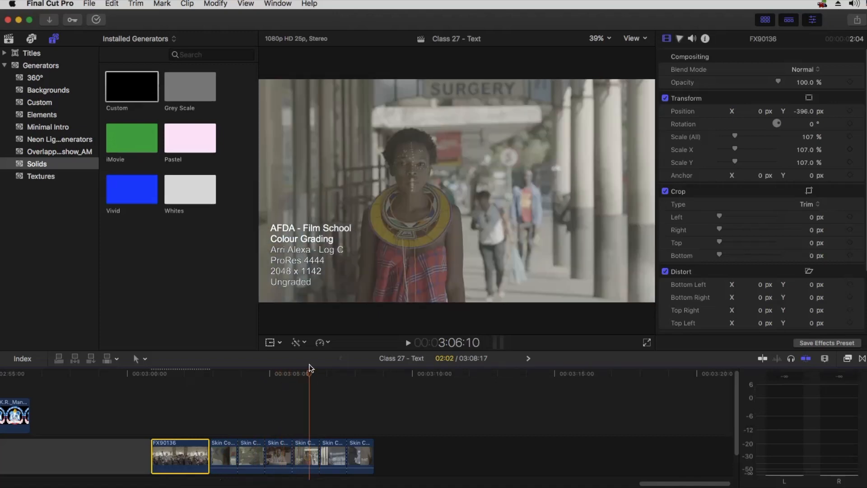
pyautogui.click(305, 457)
pyautogui.moveTo(304, 457); pyautogui.dragTo(195, 391)
# Raise the Skin Colour shot and apply Crop & Feather with width 124.77 and feathered edges
pyautogui.click(195, 373)
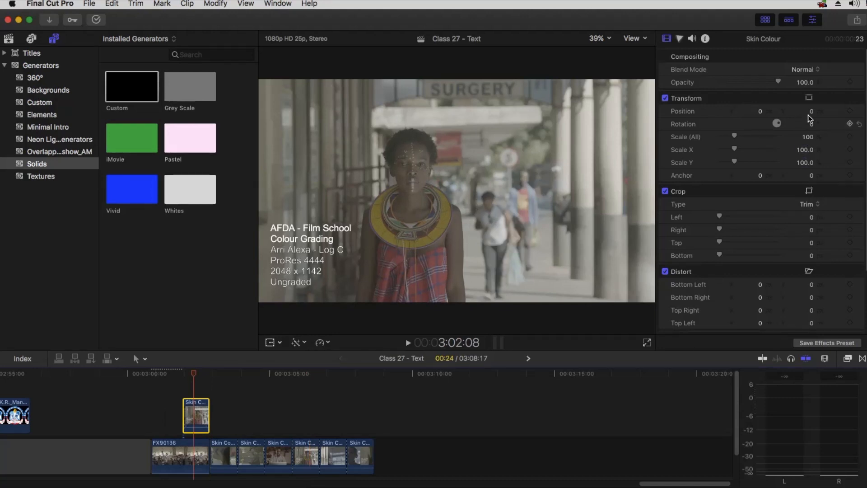
pyautogui.moveTo(811, 111); pyautogui.dragTo(811, 64)
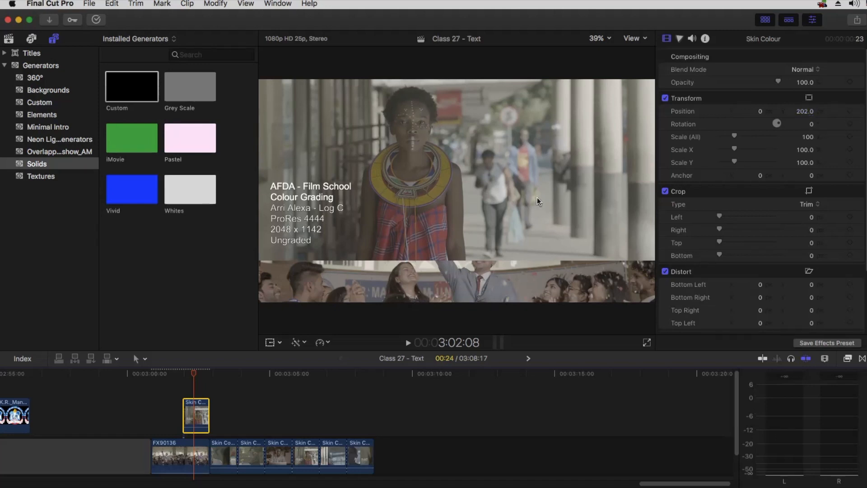
pyautogui.click(847, 360)
pyautogui.moveTo(471, 403); pyautogui.dragTo(195, 413)
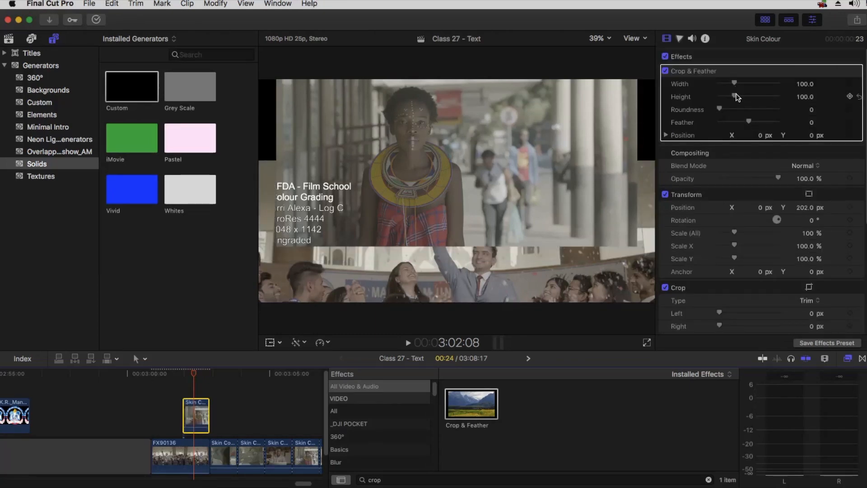
pyautogui.moveTo(734, 83); pyautogui.dragTo(738, 84)
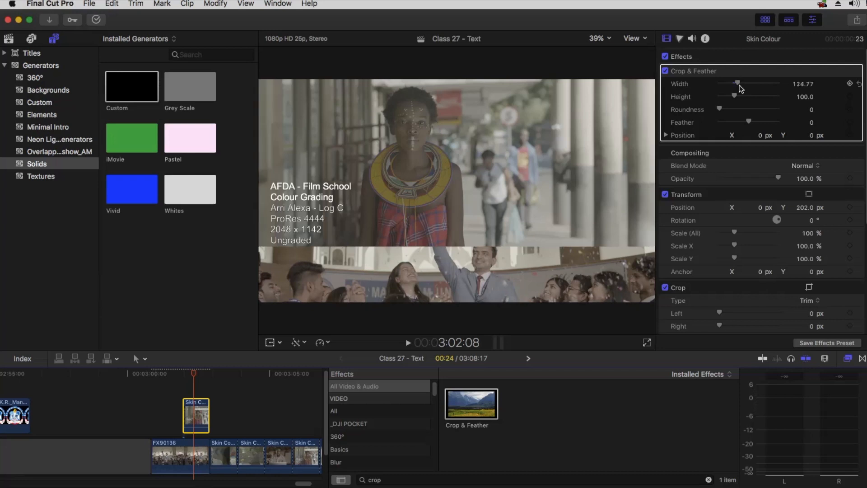
pyautogui.moveTo(749, 122); pyautogui.dragTo(804, 122)
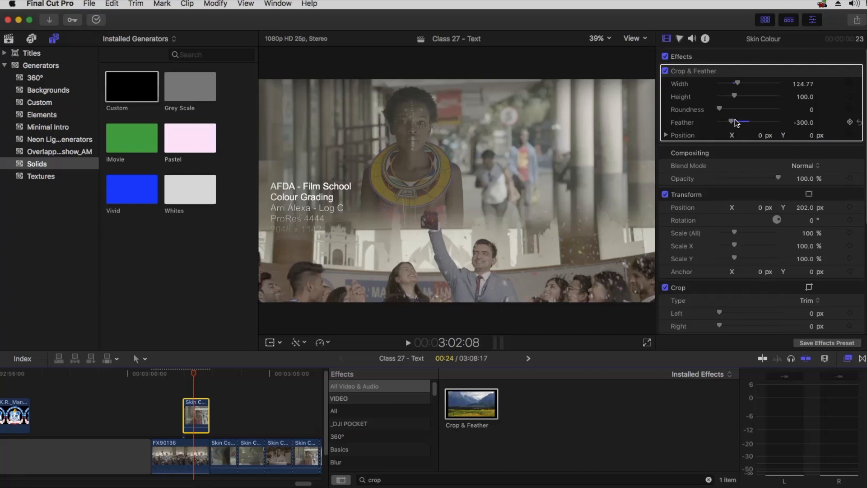
pyautogui.moveTo(735, 121); pyautogui.dragTo(736, 121)
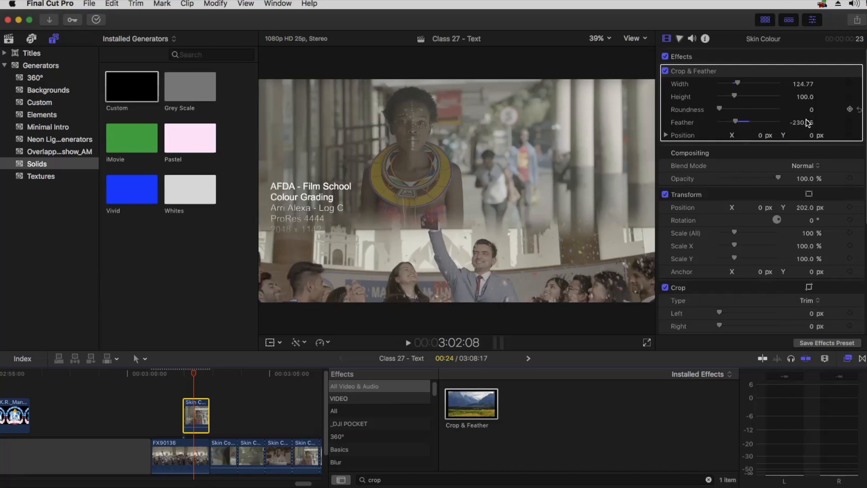
pyautogui.moveTo(810, 134); pyautogui.dragTo(811, 136)
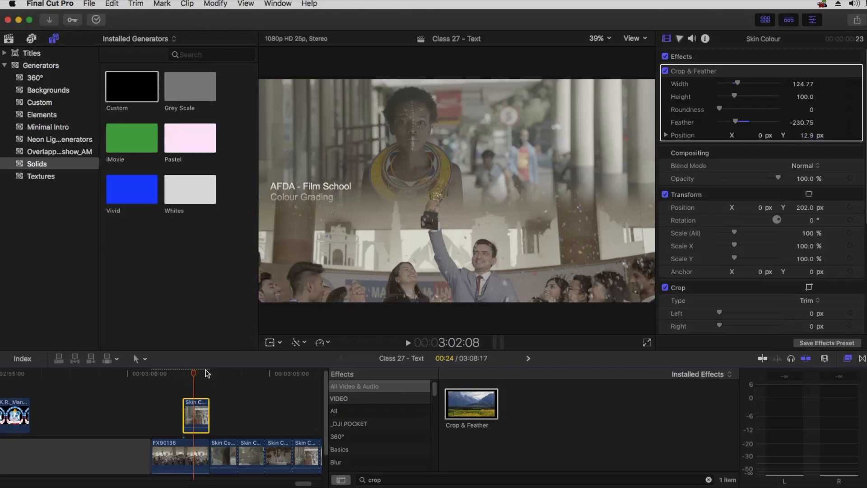
# After previewing the blend, remove the Crop & Feather effect and delete the Skin Colour clip
pyautogui.press('space')
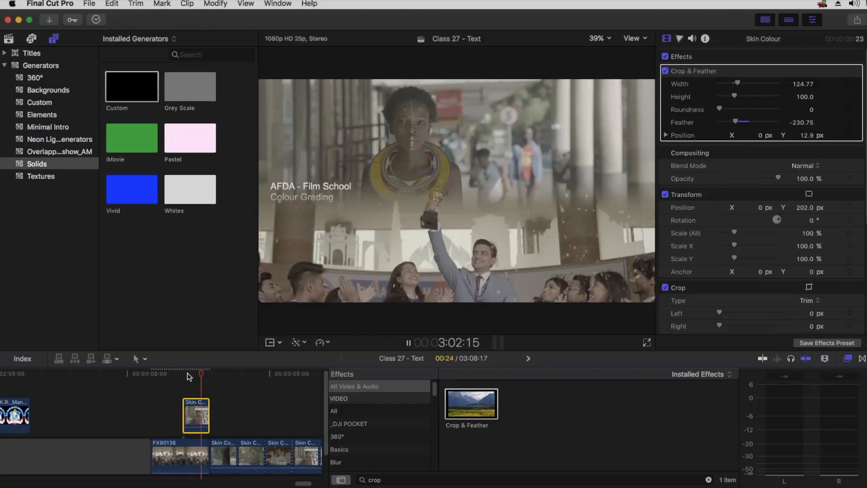
pyautogui.click(195, 374)
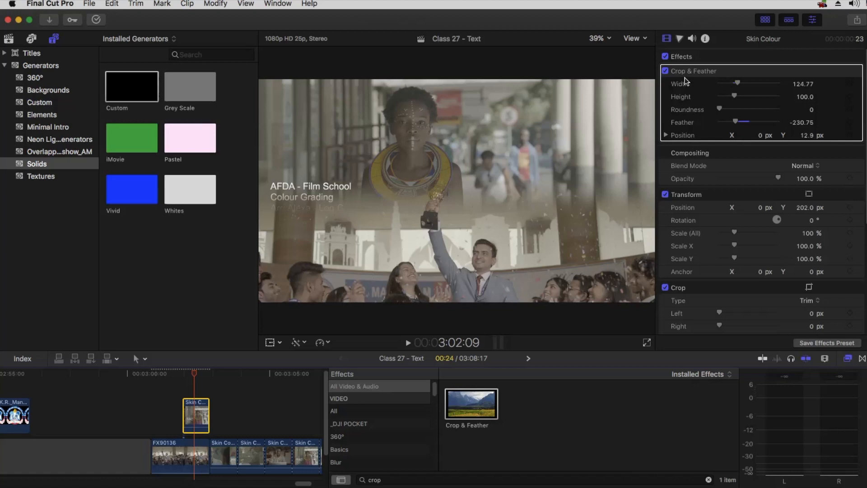
pyautogui.scroll(-3, 746, 270)
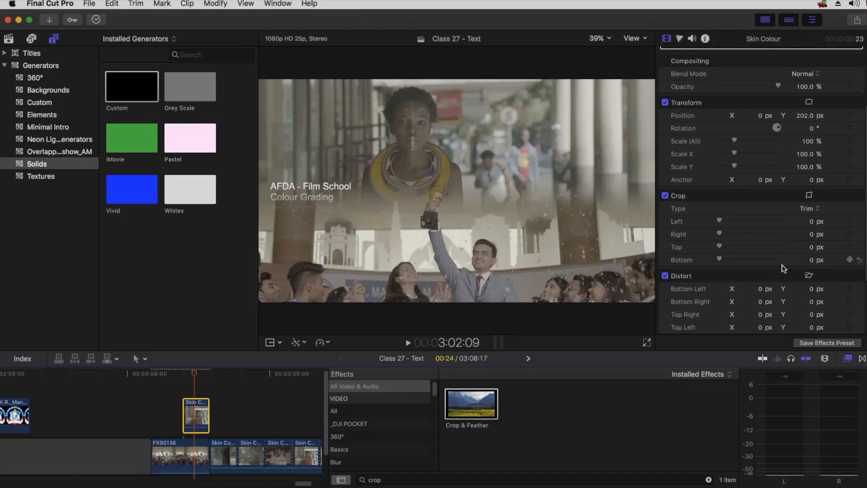
pyautogui.scroll(3, 766, 210)
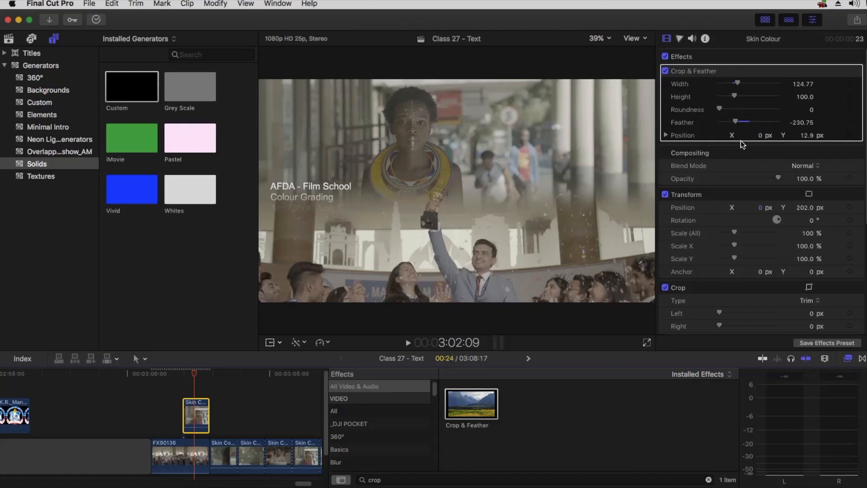
pyautogui.click(700, 75)
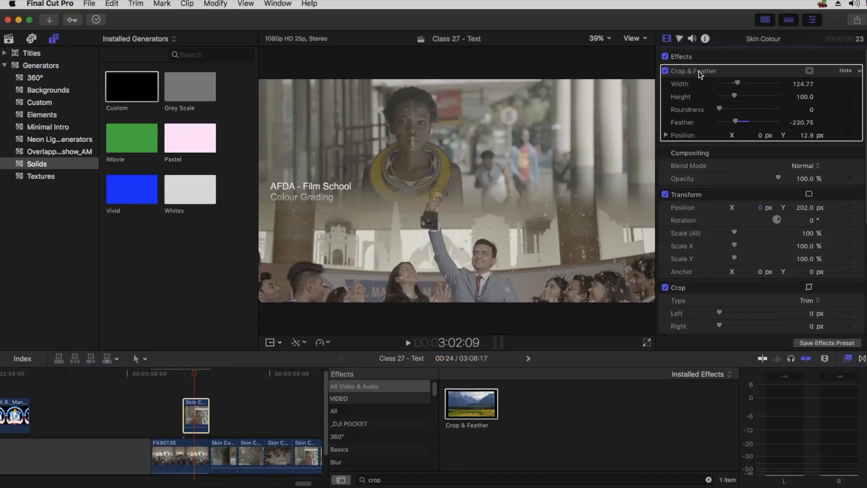
pyautogui.press('Delete')
pyautogui.click(197, 422)
pyautogui.press('Delete')
# Recentre FX90136 to Position Y 0 px and hide the Effects browser
pyautogui.click(198, 456)
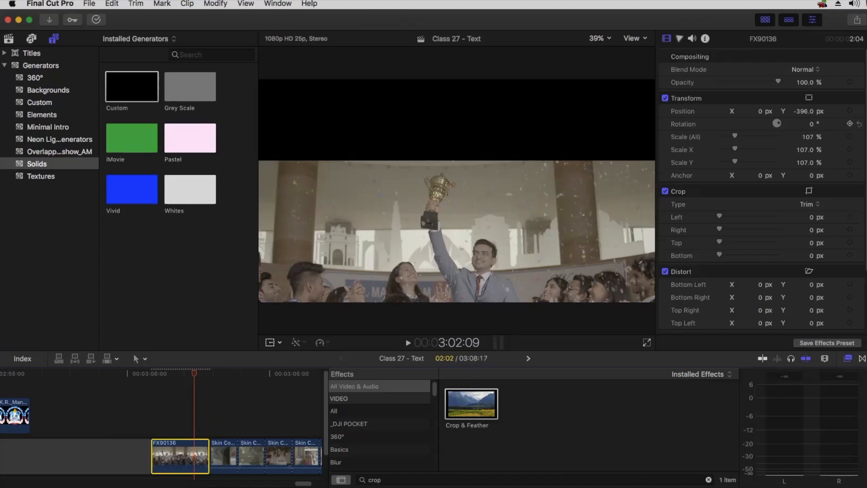
pyautogui.click(859, 111)
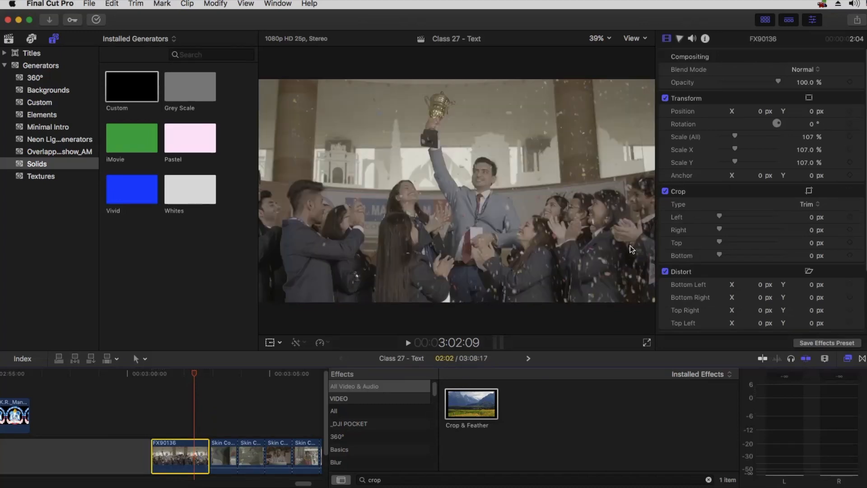
pyautogui.click(848, 357)
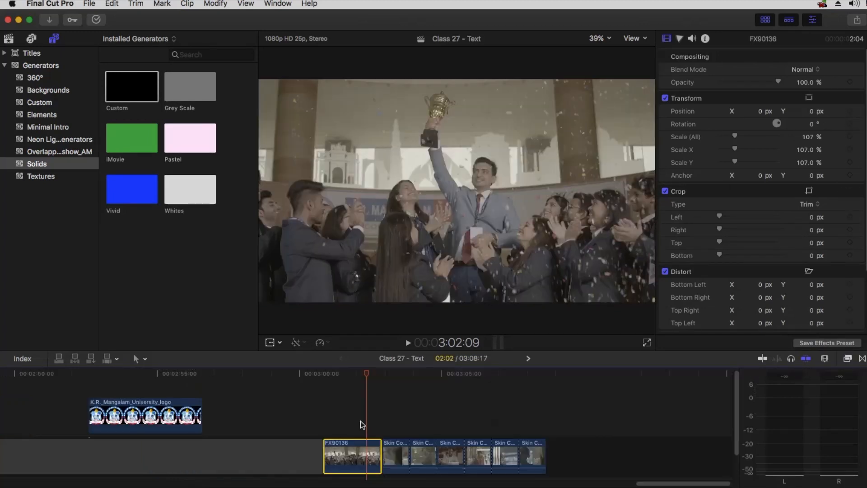
pyautogui.click(410, 397)
# In the TextEdit lesson notes, scroll down and highlight the Creating Subtitle topic
pyautogui.press('super+Tab')
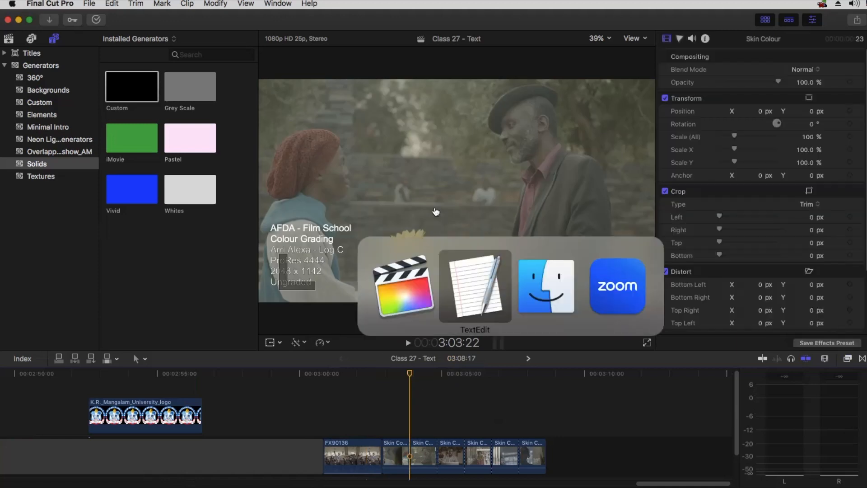
pyautogui.click(474, 285)
pyautogui.scroll(-3, 447, 270)
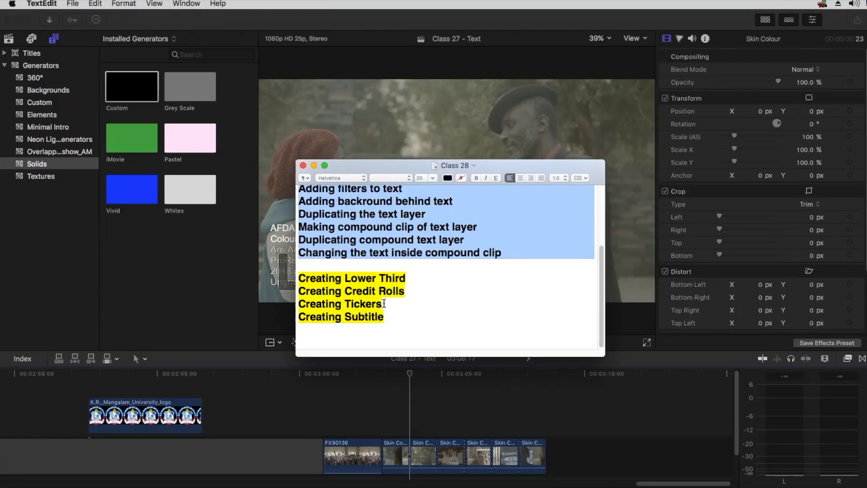
pyautogui.click(369, 316)
pyautogui.moveTo(385, 317); pyautogui.dragTo(328, 317)
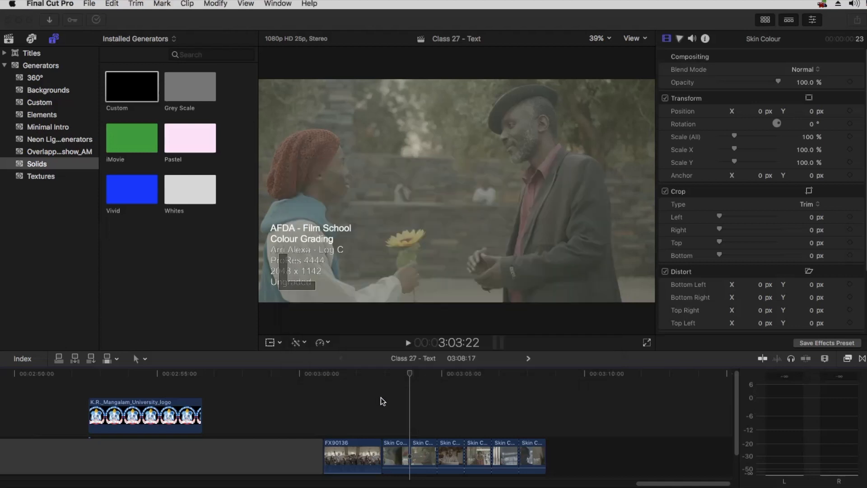
# Back in Final Cut Pro, browse Footage > Cam B-WS and select the 'creating great food is our passion' clip
pyautogui.click(381, 397)
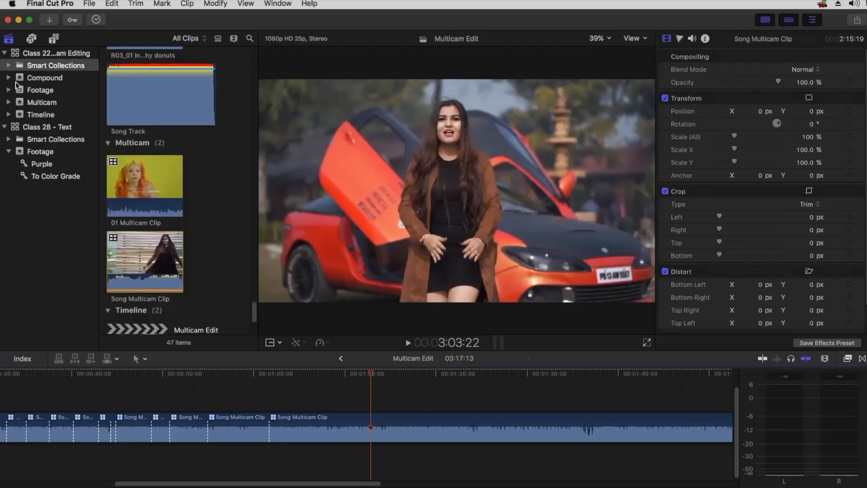
pyautogui.click(9, 90)
pyautogui.click(47, 103)
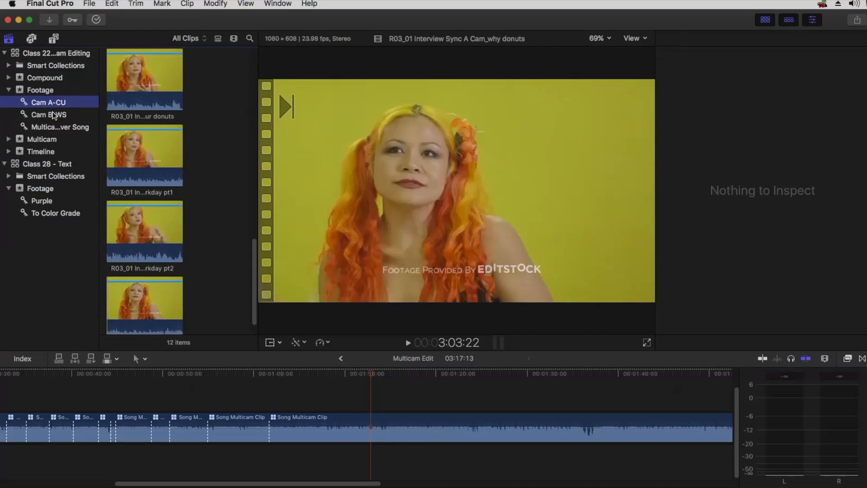
pyautogui.click(53, 115)
pyautogui.scroll(-4, 127, 107)
pyautogui.scroll(-5, 127, 107)
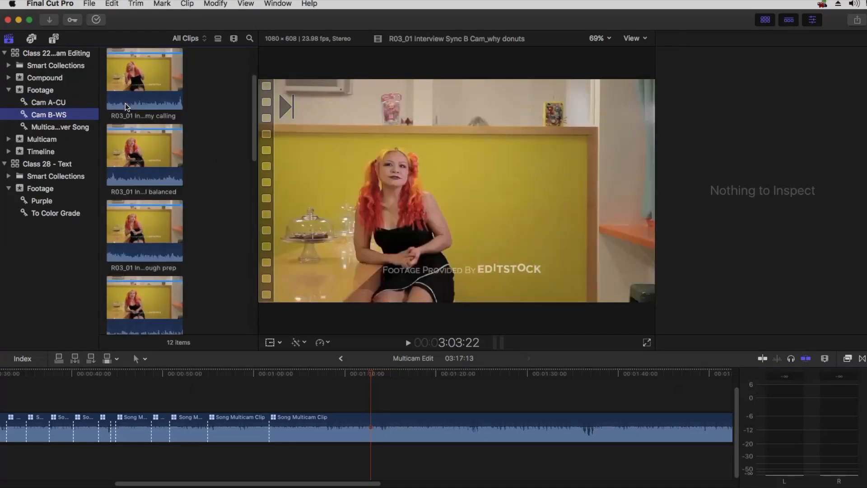
pyautogui.click(149, 90)
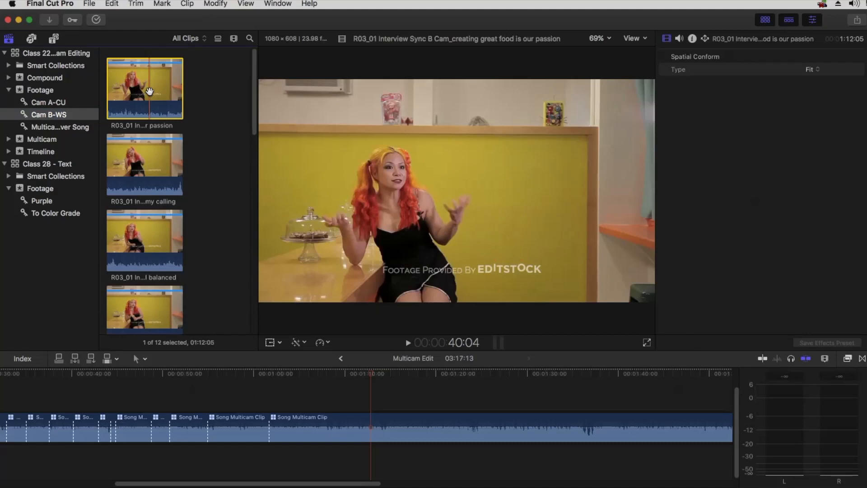
# Fit the timeline with Shift-Z and append the interview clip after Song Multicam Clip
pyautogui.click(370, 391)
pyautogui.hotkey('shift', 'z')
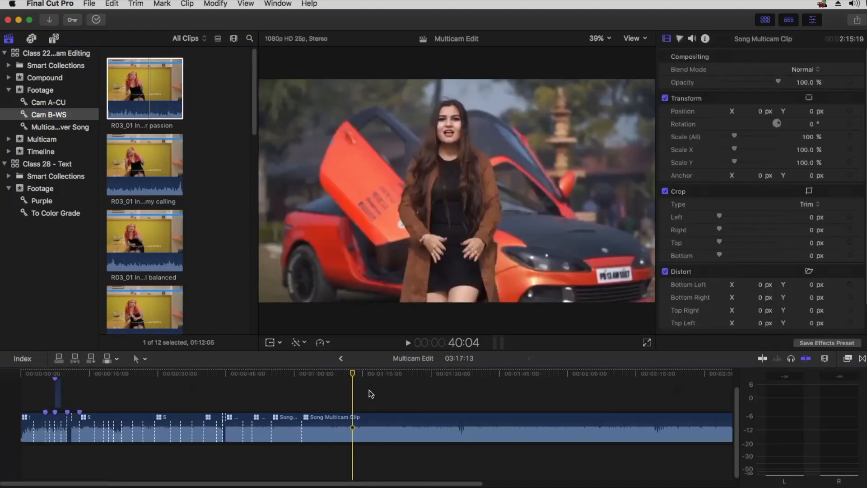
pyautogui.moveTo(180, 111); pyautogui.dragTo(294, 409)
# Play back the new interview clip and zoom the timeline in around it
pyautogui.click(262, 378)
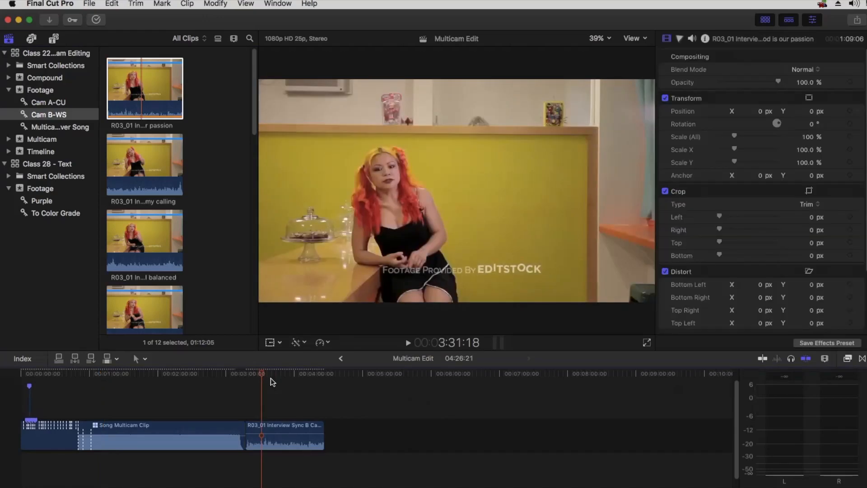
pyautogui.press('super+equal')
pyautogui.click(156, 375)
pyautogui.press('space')
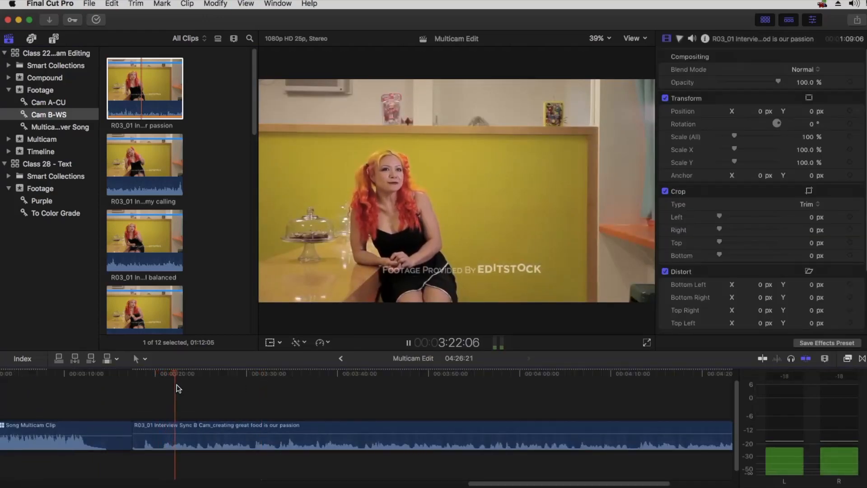
pyautogui.click(144, 374)
pyautogui.press('space')
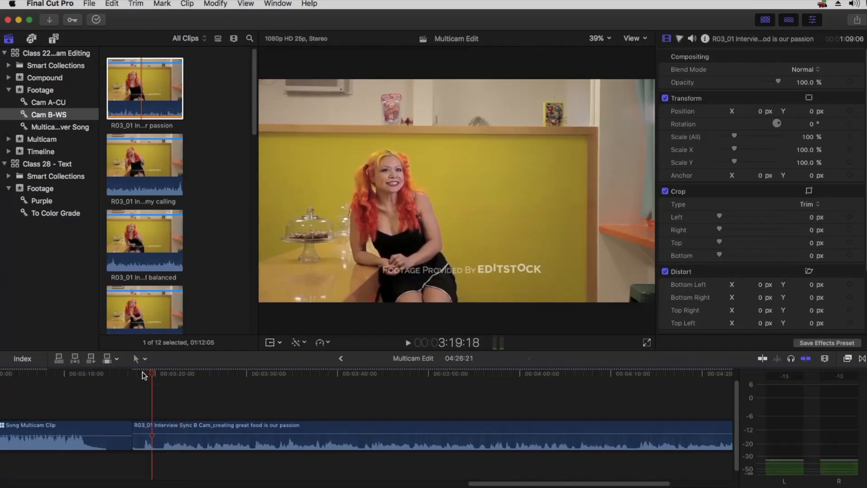
pyautogui.press('super+equal')
pyautogui.press('h')
pyautogui.moveTo(156, 410); pyautogui.dragTo(327, 401)
pyautogui.press('a')
pyautogui.moveTo(303, 371); pyautogui.dragTo(292, 369)
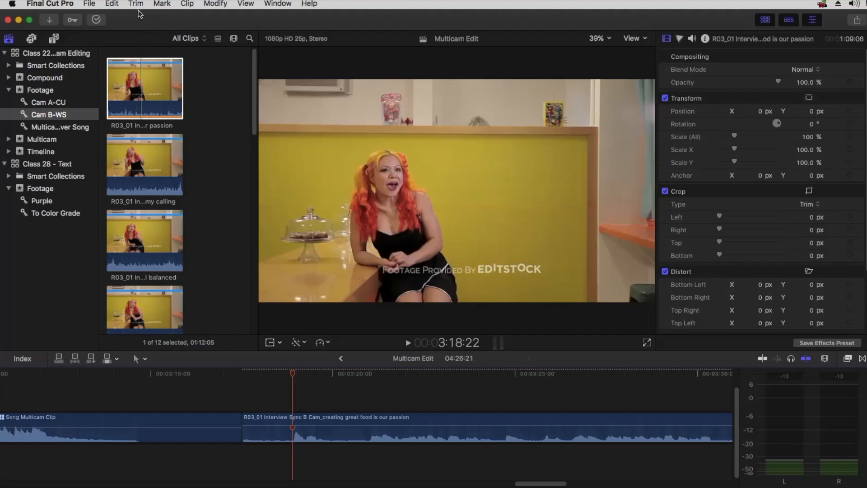
# Connect a Basic Title above the interview clip via Edit > Connect Title, and select it
pyautogui.click(121, 8)
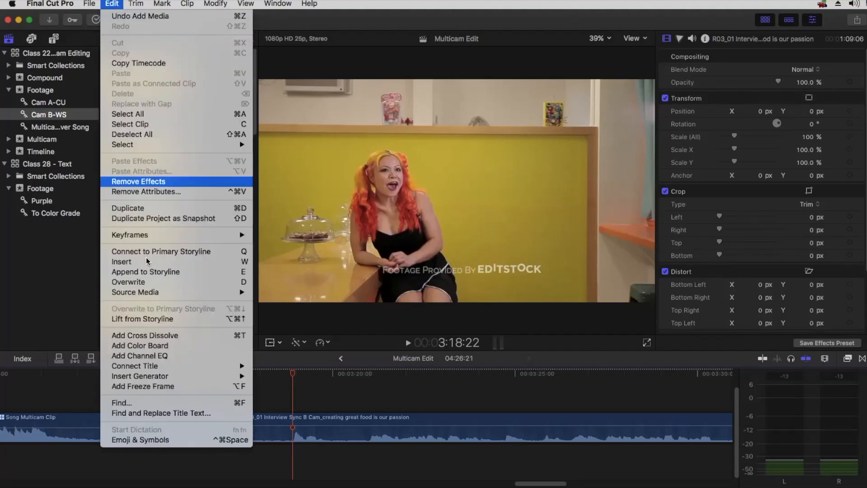
pyautogui.moveTo(132, 366)
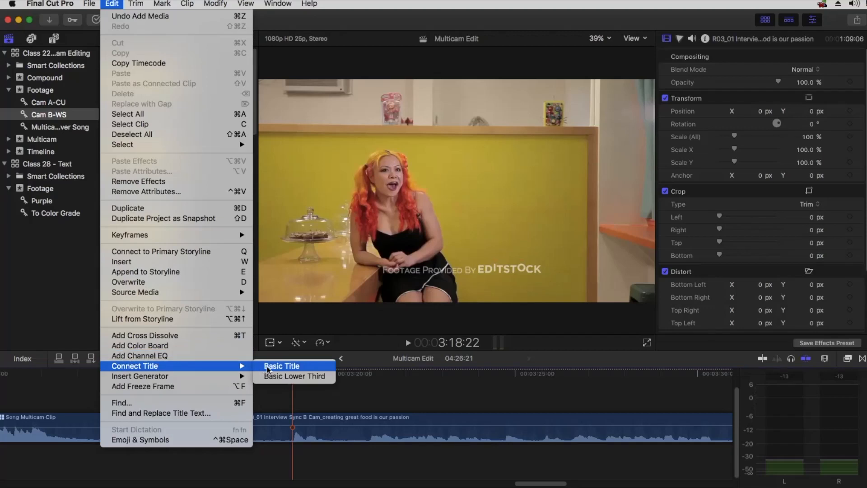
pyautogui.click(267, 367)
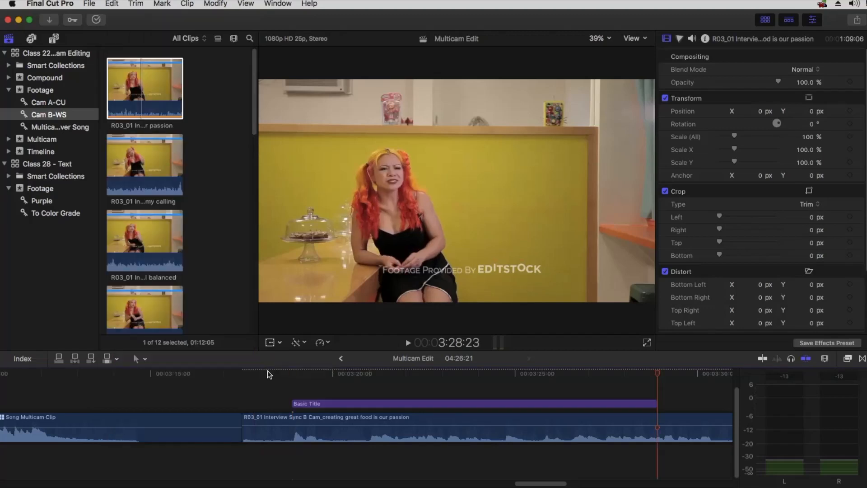
pyautogui.moveTo(342, 372); pyautogui.dragTo(380, 373)
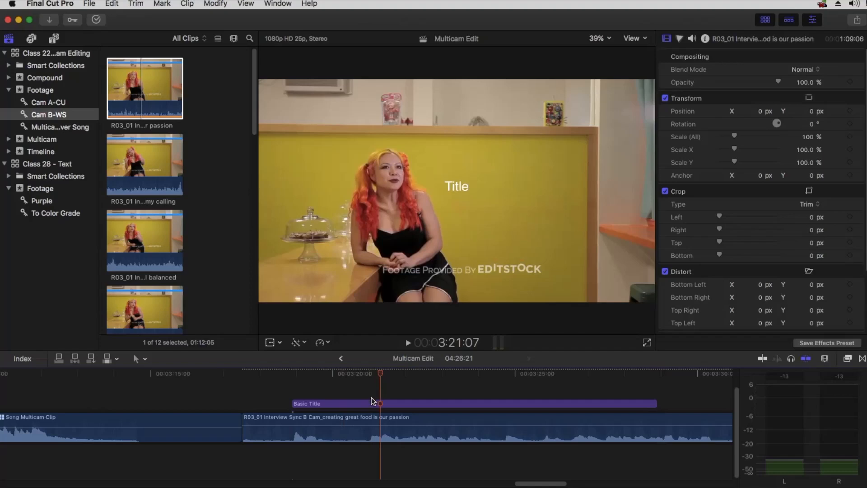
pyautogui.click(511, 404)
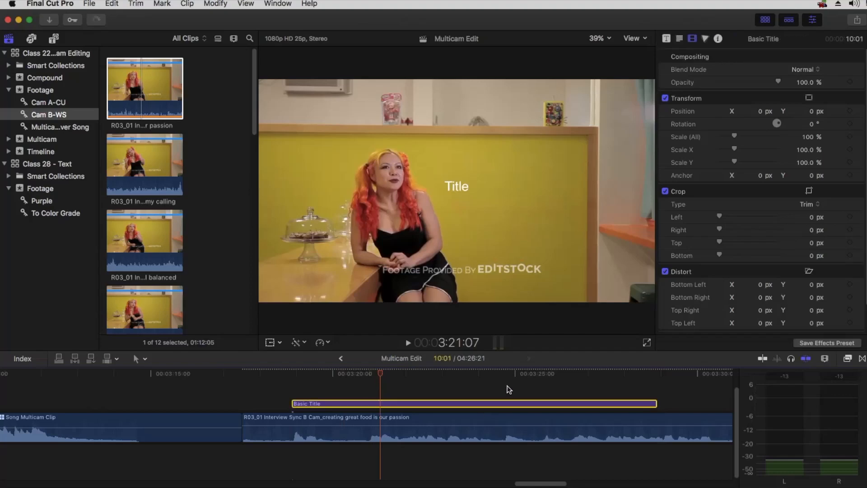
# Set the title's font to Arial, Regular style, in the Text inspector
pyautogui.click(680, 40)
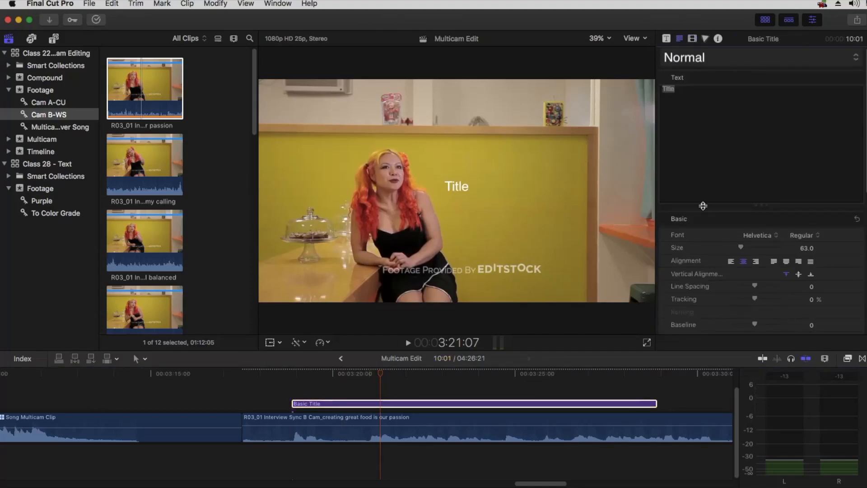
pyautogui.moveTo(703, 203); pyautogui.dragTo(708, 129)
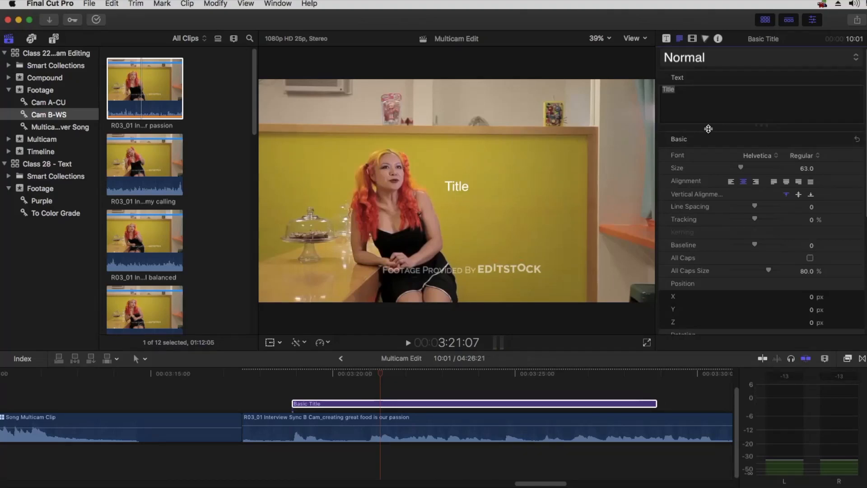
pyautogui.click(760, 155)
pyautogui.scroll(15, 760, 155)
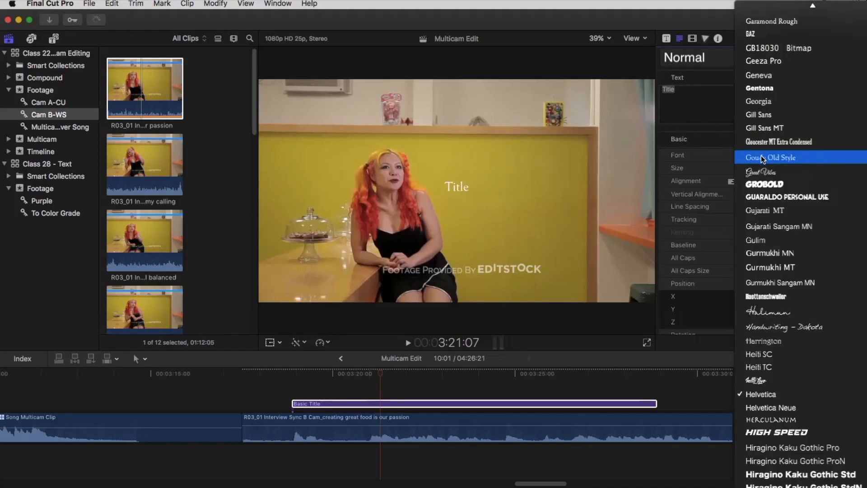
pyautogui.scroll(20, 761, 155)
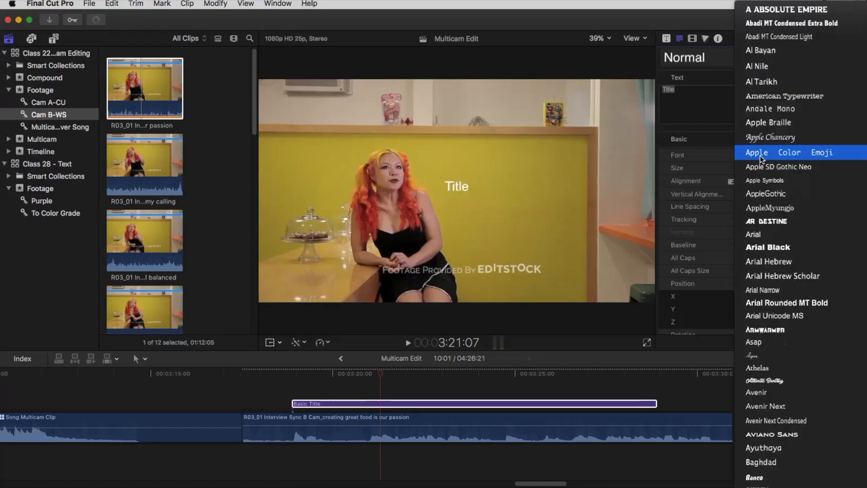
pyautogui.click(764, 234)
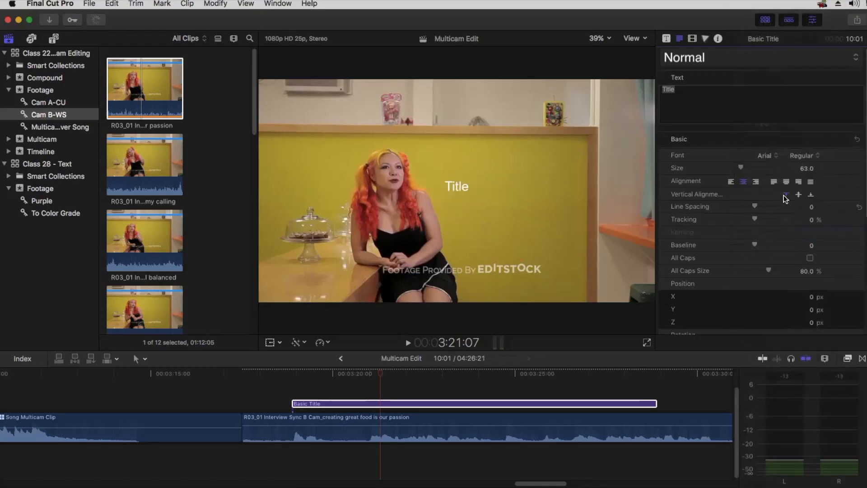
pyautogui.click(796, 157)
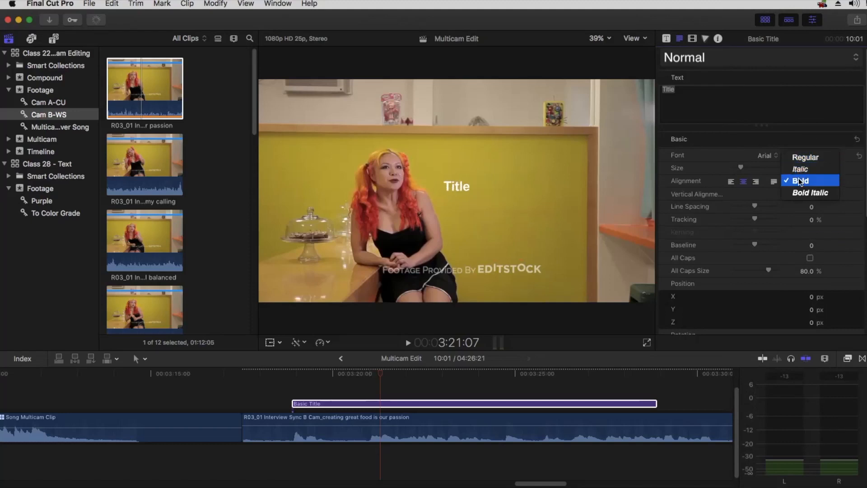
pyautogui.click(801, 159)
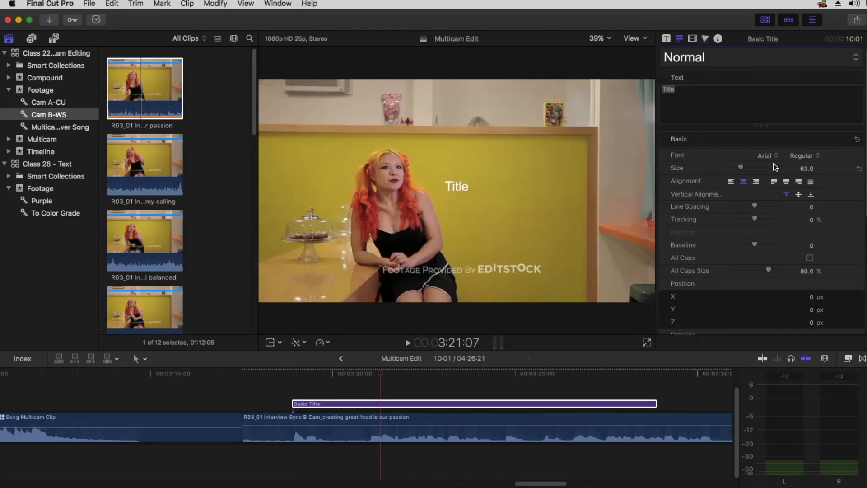
pyautogui.click(804, 168)
pyautogui.click(631, 38)
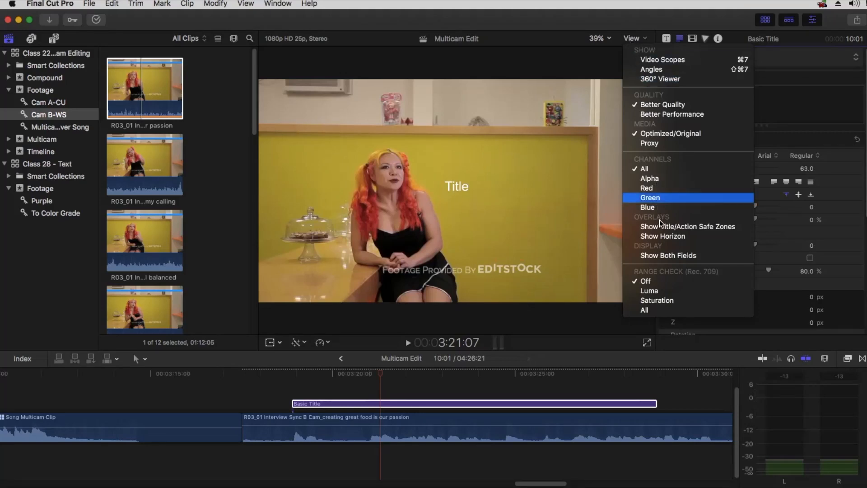
# Show the title/action safe zones and lower the title to about Y -478.8 px
pyautogui.click(679, 227)
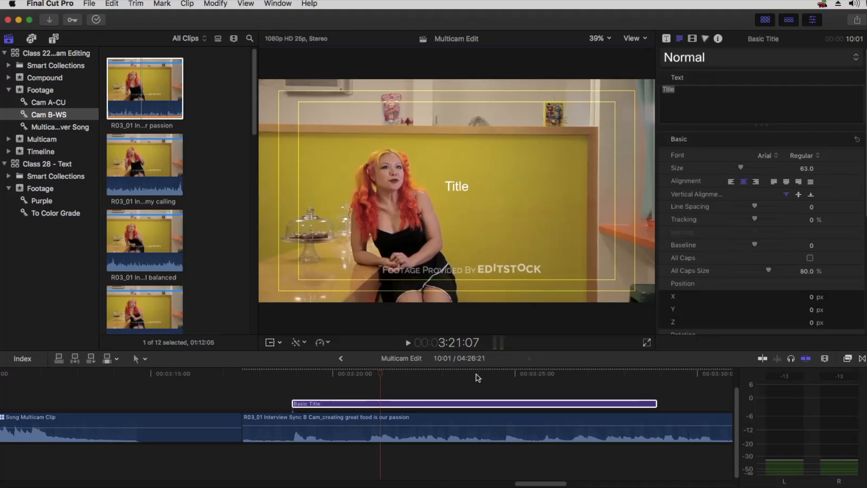
pyautogui.click(692, 39)
pyautogui.moveTo(811, 111); pyautogui.dragTo(812, 111)
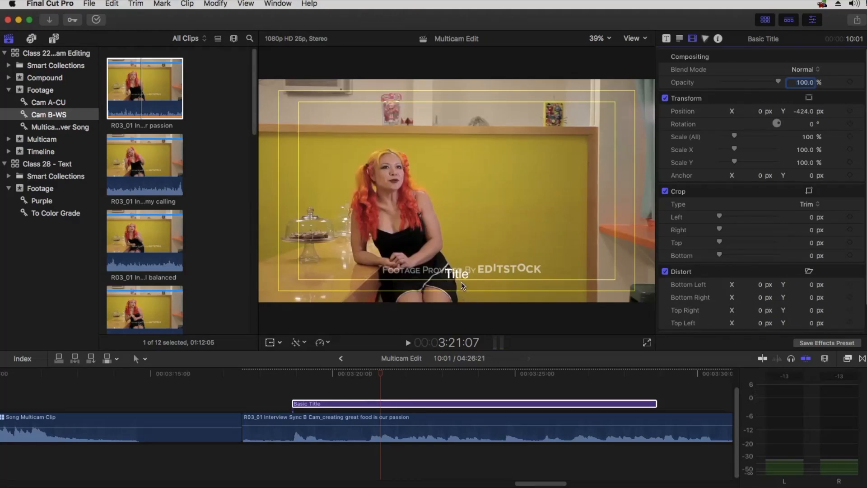
pyautogui.moveTo(807, 111); pyautogui.dragTo(803, 111)
# Set the title's text size to 60
pyautogui.click(680, 38)
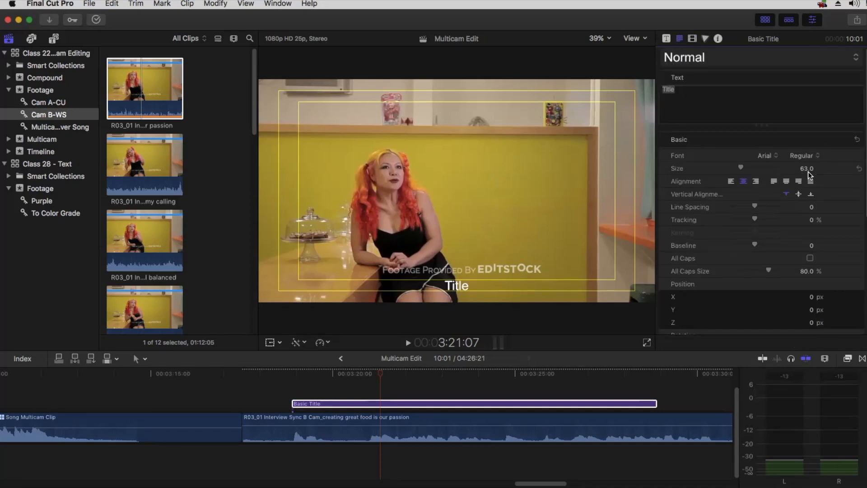
pyautogui.click(808, 170)
pyautogui.write('60')
pyautogui.press('Return')
# Raise the title to Position Y 386.5 px near the frame top and replay it
pyautogui.click(700, 45)
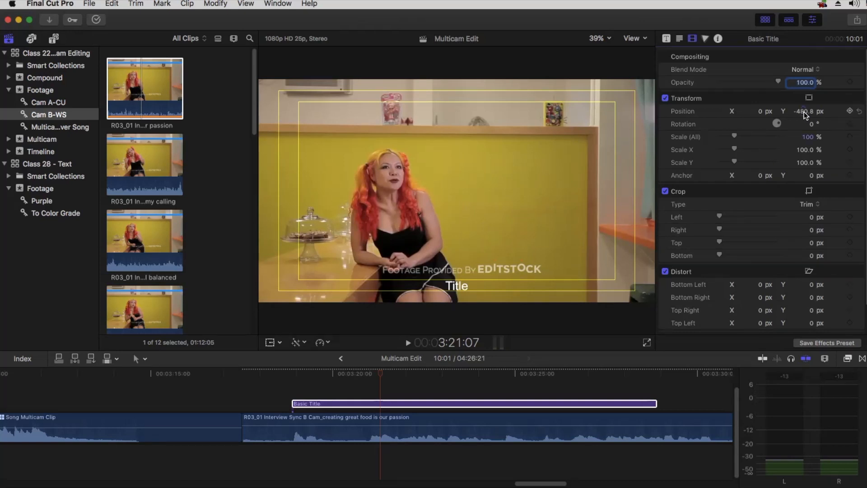
pyautogui.moveTo(805, 116)
pyautogui.mouseDown()
pyautogui.moveTo(808, 108)
pyautogui.moveTo(803, 118)
pyautogui.mouseUp()
pyautogui.moveTo(802, 111); pyautogui.dragTo(803, 106)
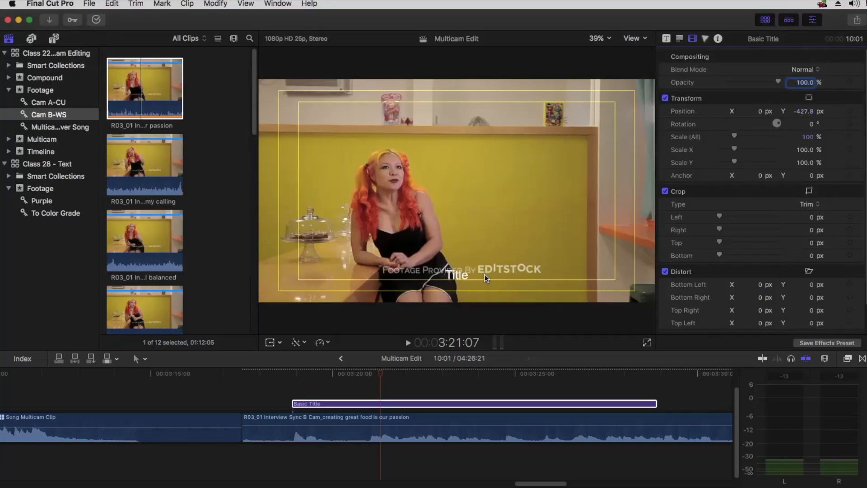
pyautogui.moveTo(804, 113); pyautogui.dragTo(804, 111)
pyautogui.click(262, 371)
pyautogui.press('space')
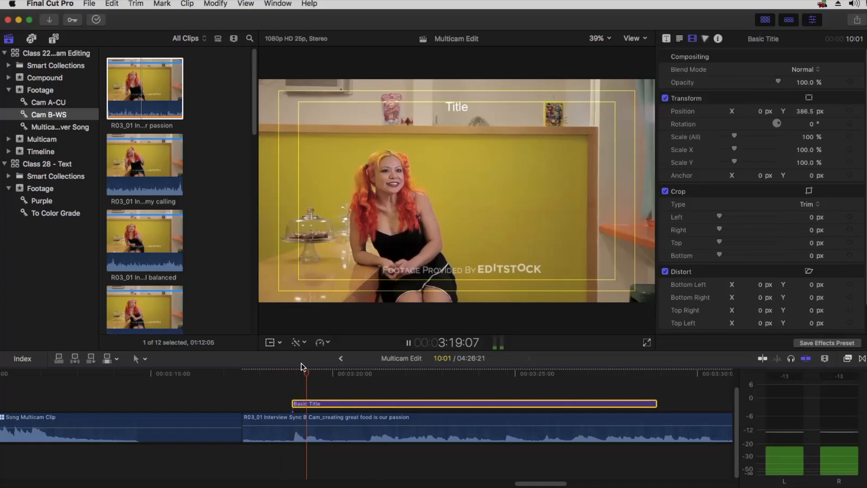
# Extend the title's start edge earlier and scrub to where it should begin
pyautogui.click(291, 371)
pyautogui.click(278, 373)
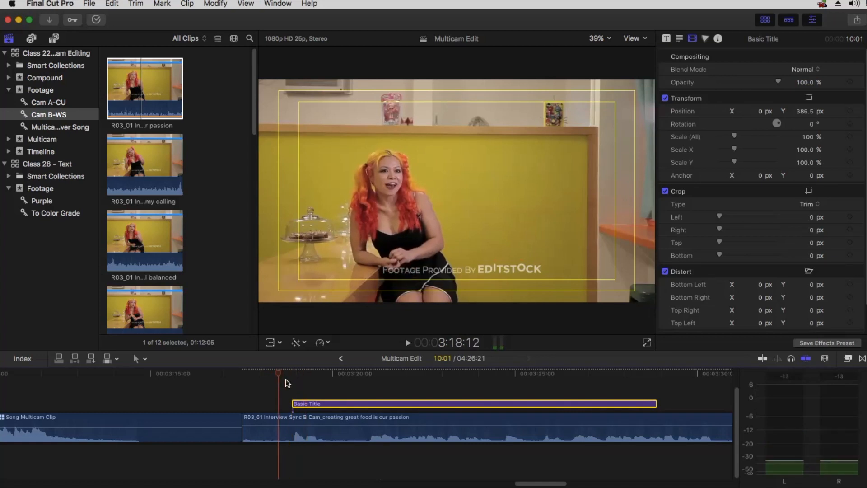
pyautogui.press('super+equal')
pyautogui.moveTo(307, 403); pyautogui.dragTo(221, 403)
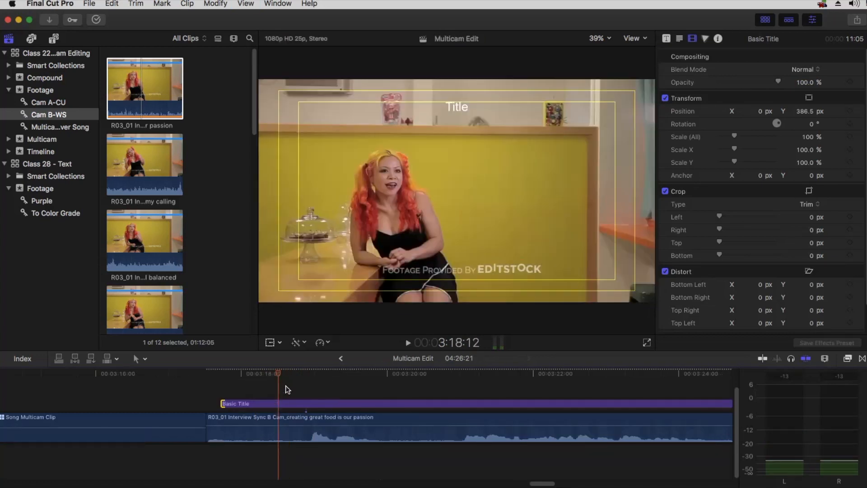
pyautogui.moveTo(278, 370); pyautogui.dragTo(304, 371)
# Split the title at the playhead and delete the lead-in, leaving a 10:02 title
pyautogui.click(310, 405)
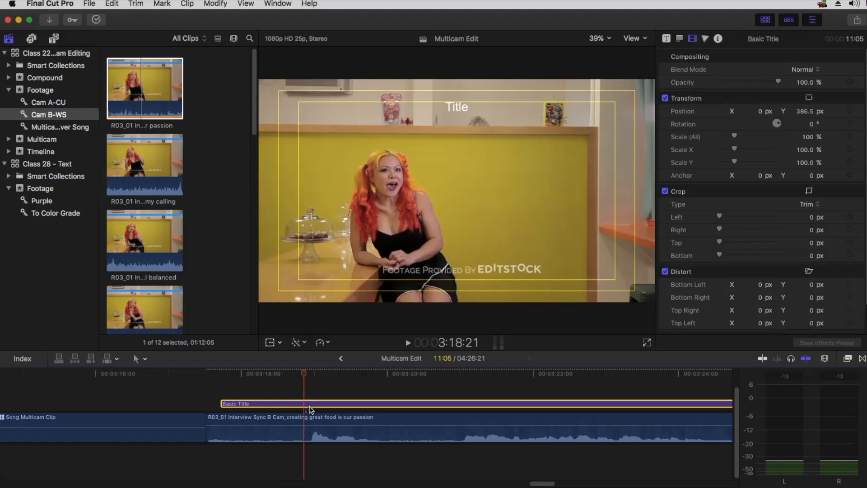
pyautogui.press('super+b')
pyautogui.press('Delete')
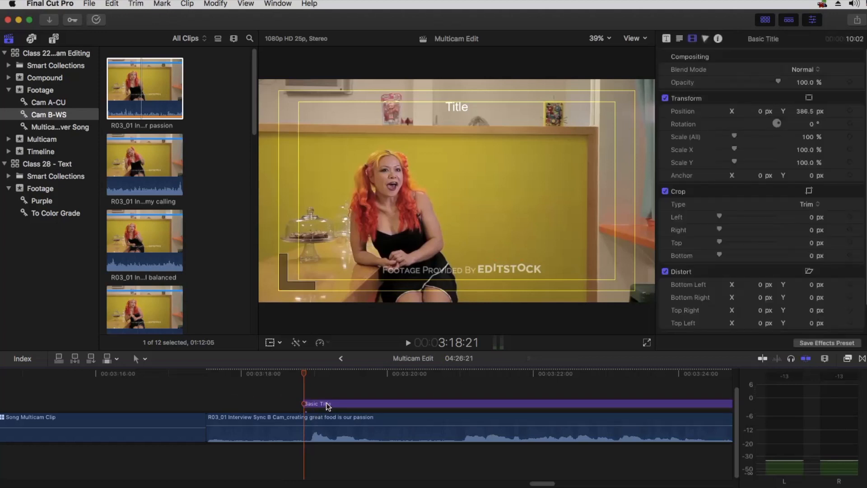
pyautogui.press('space')
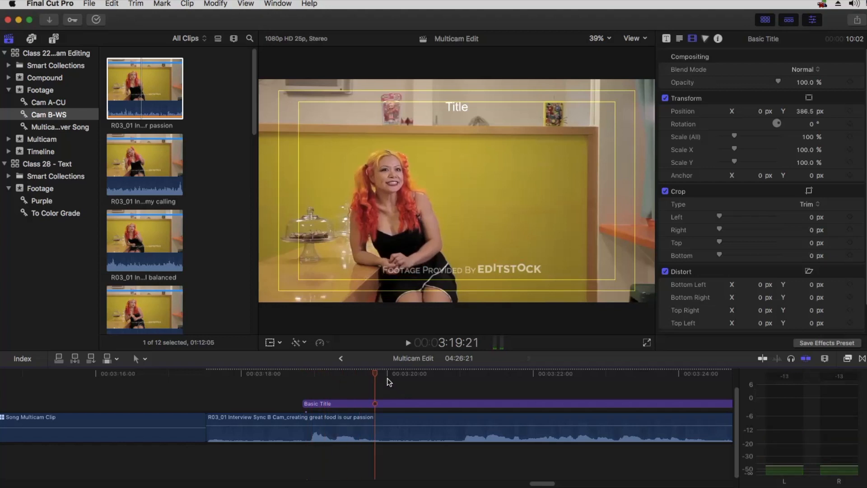
pyautogui.moveTo(375, 372); pyautogui.dragTo(383, 371)
pyautogui.press('super+minus')
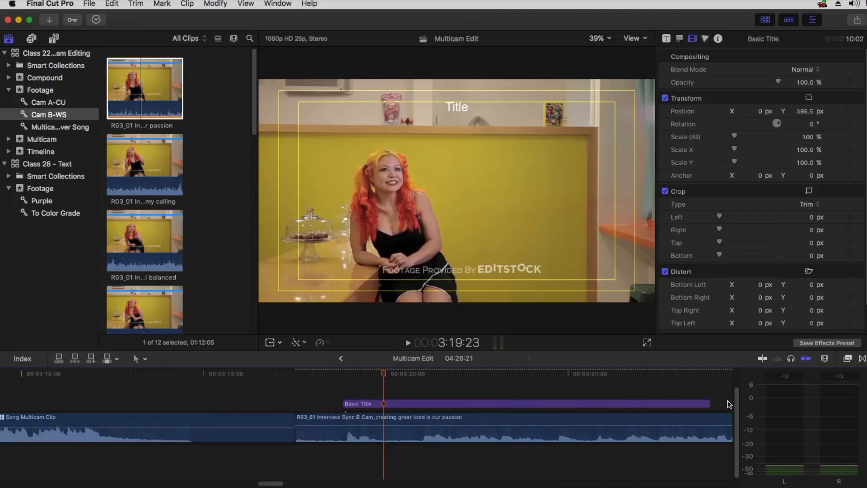
pyautogui.click(432, 402)
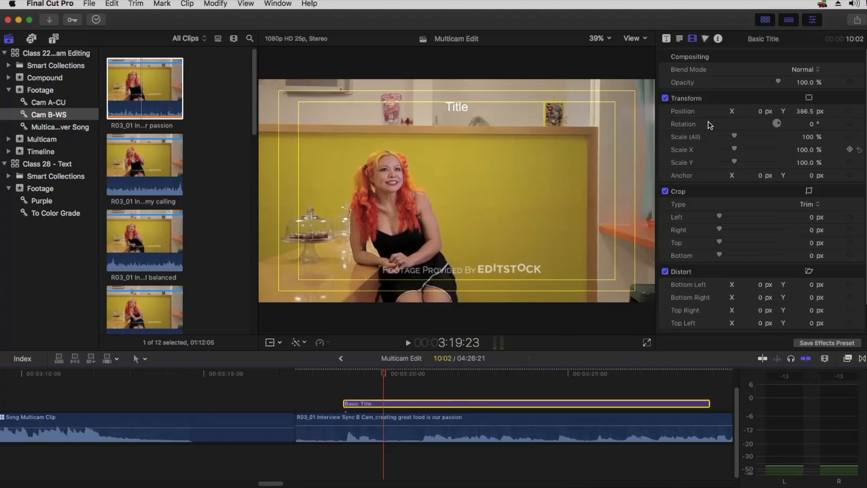
# Replace the Basic Title's 'Title' text with 'I think' in the Text inspector
pyautogui.click(679, 39)
pyautogui.click(689, 97)
pyautogui.press('super+a')
pyautogui.write('I')
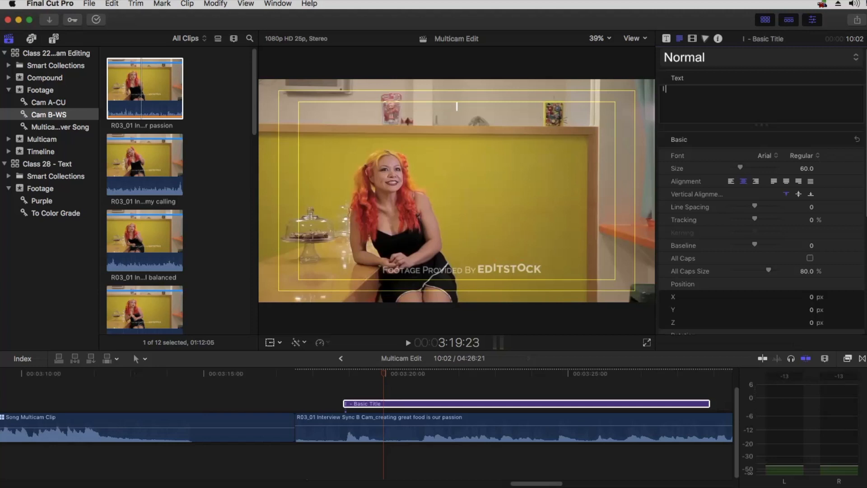
pyautogui.write('think')
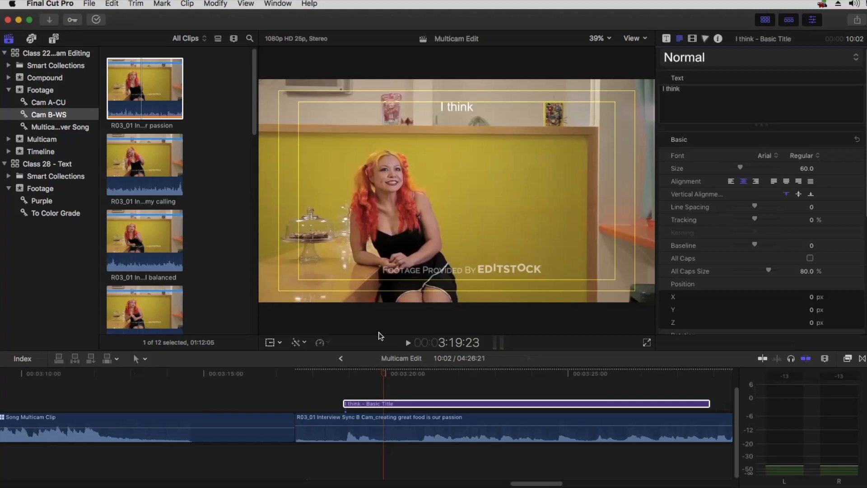
# Play back the 'I think' title, then blade it at 3:20:21
pyautogui.click(332, 370)
pyautogui.press('space')
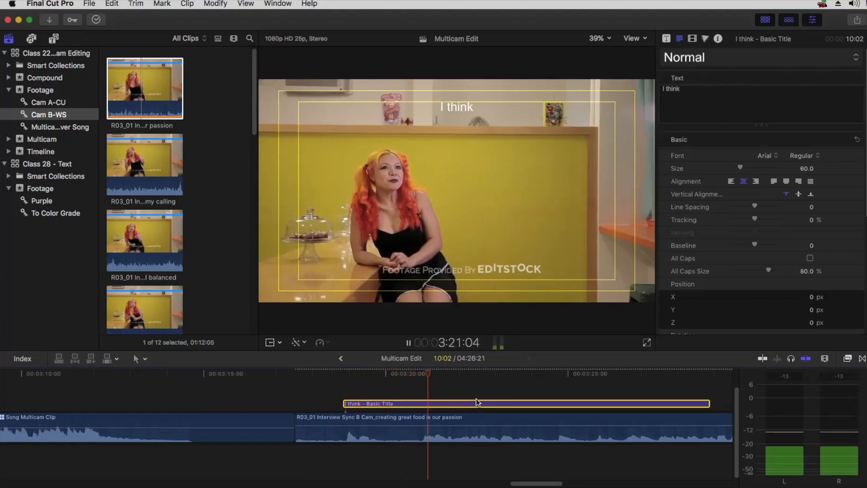
pyautogui.click(337, 370)
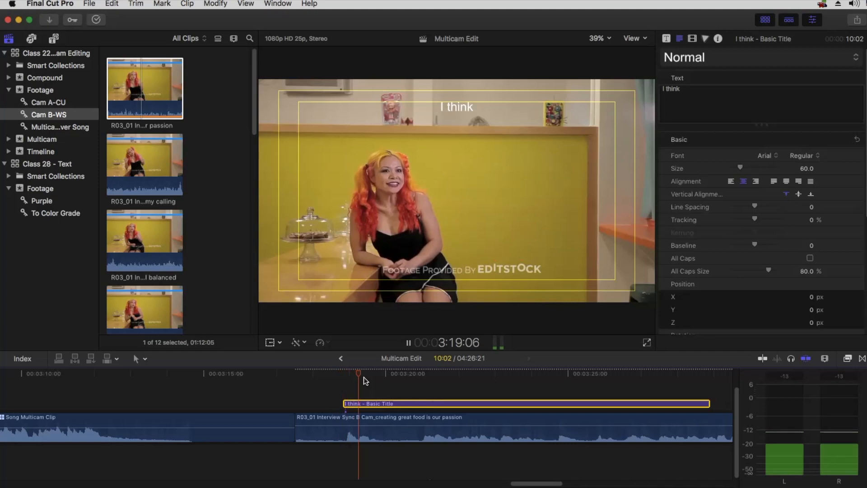
pyautogui.press('space')
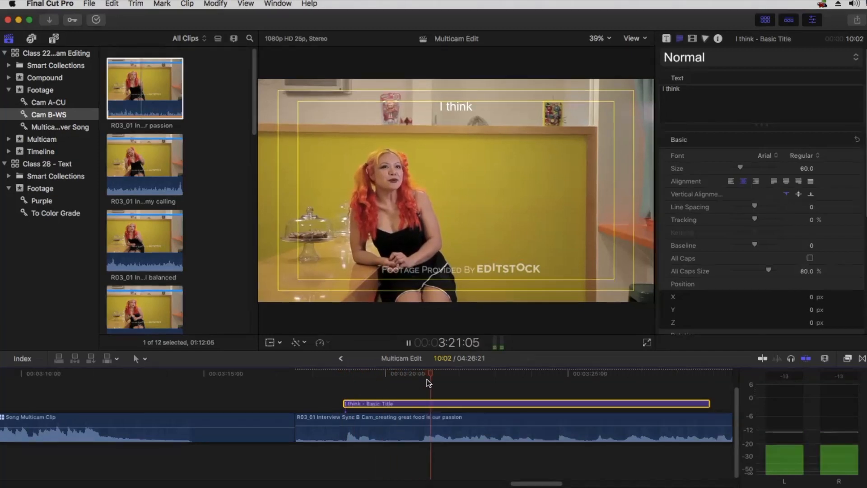
pyautogui.click(417, 369)
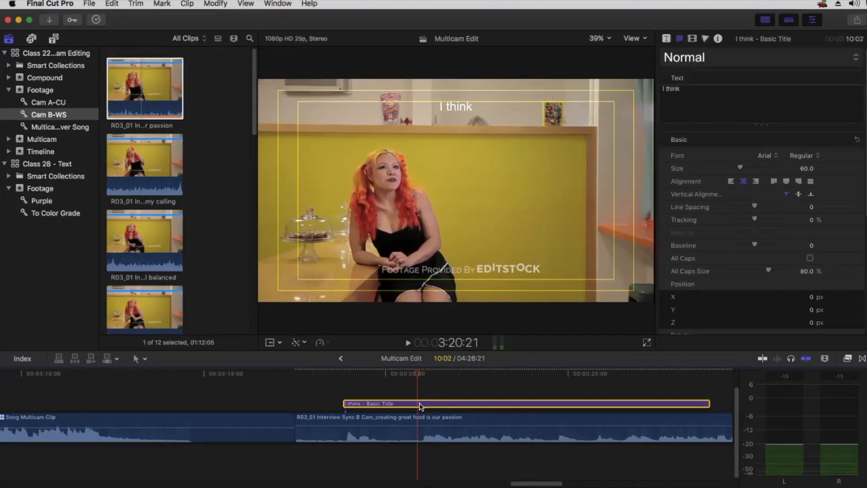
pyautogui.press('super+b')
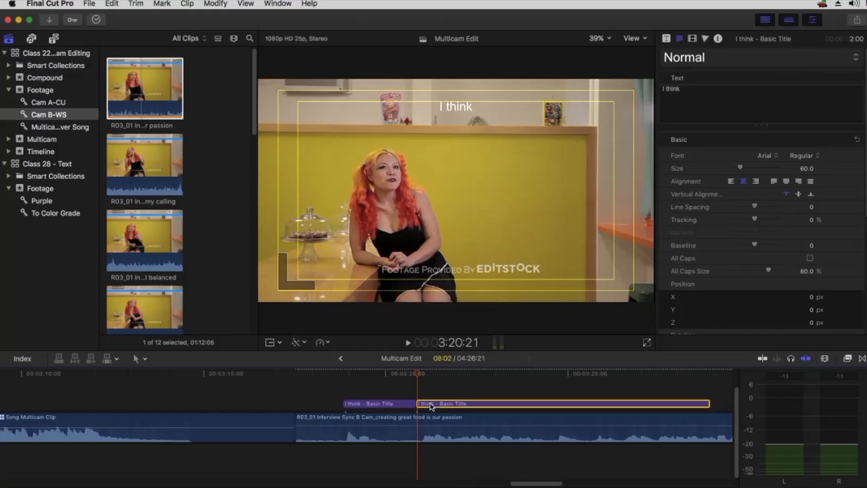
# Blade the second title piece again at 3:24:12
pyautogui.doubleClick(437, 403)
pyautogui.press('space')
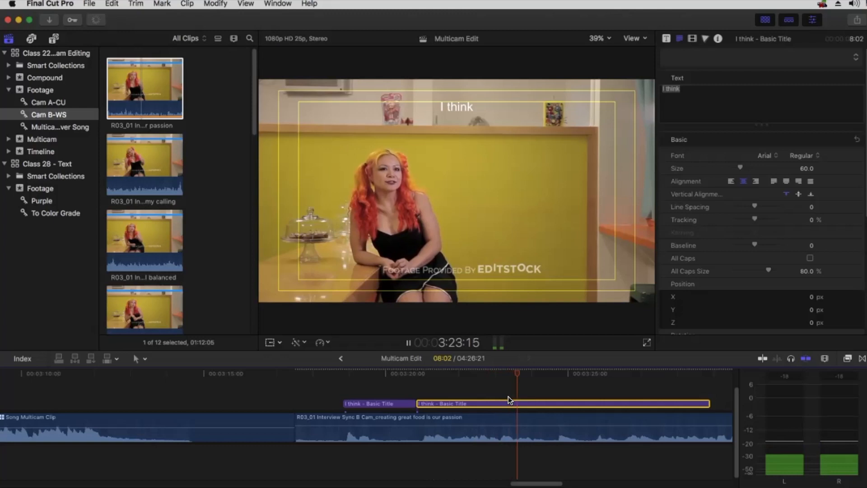
pyautogui.press('space')
pyautogui.press('super+b')
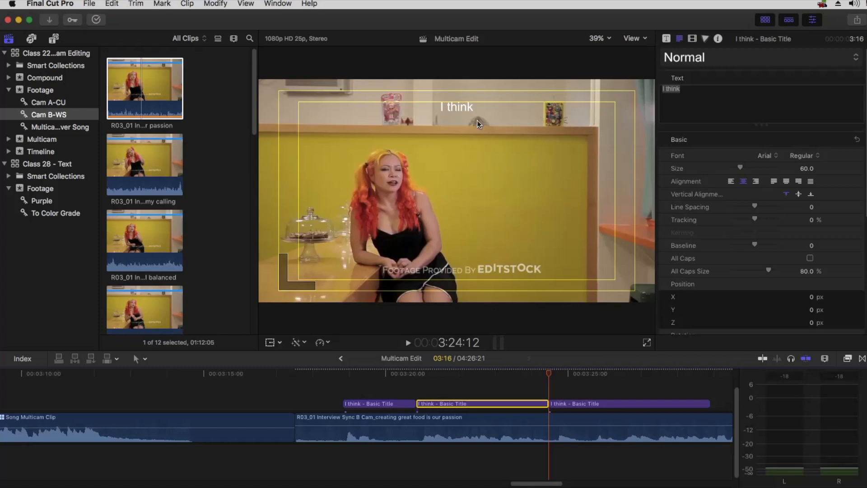
# Retype the middle title piece as 'We will always', correcting the typo
pyautogui.moveTo(456, 370); pyautogui.dragTo(417, 371)
pyautogui.press('space')
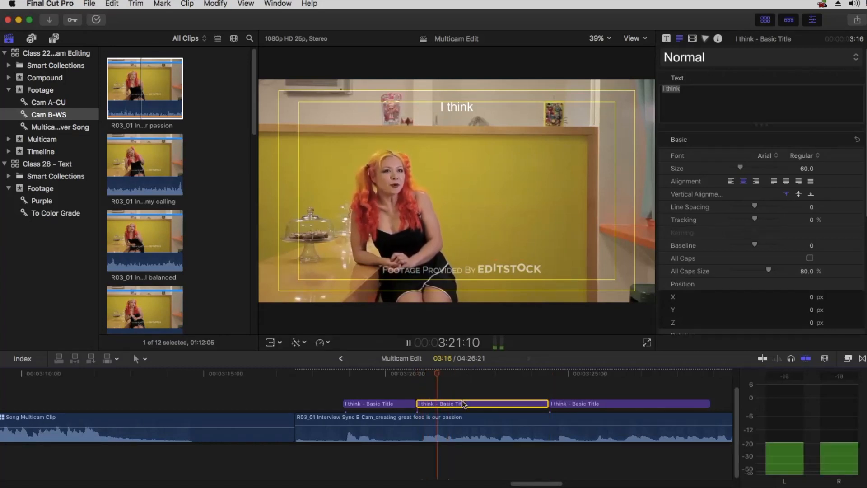
pyautogui.press('space')
pyautogui.click(589, 88)
pyautogui.write('We will alyes')
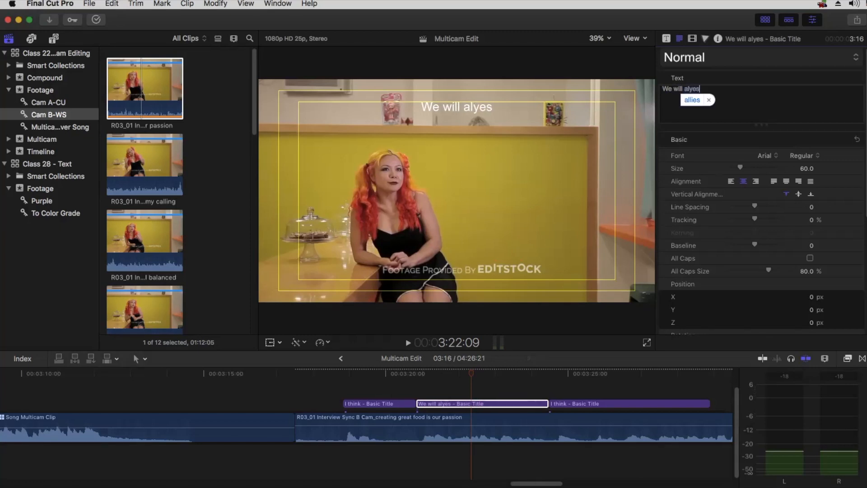
pyautogui.press('BackSpace')
pyautogui.press('BackSpace')
pyautogui.press('BackSpace')
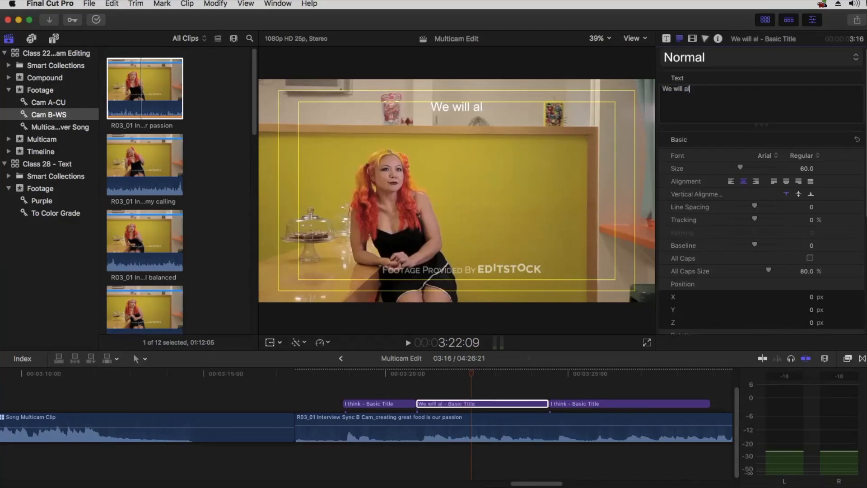
pyautogui.write('ways')
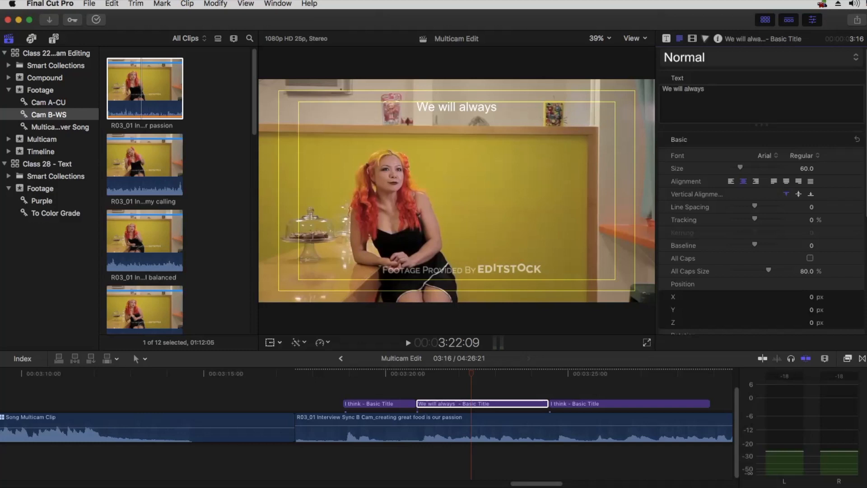
pyautogui.click(494, 389)
pyautogui.press('super+minus')
pyautogui.press('super+minus')
pyautogui.press('super+minus')
pyautogui.press('super+minus')
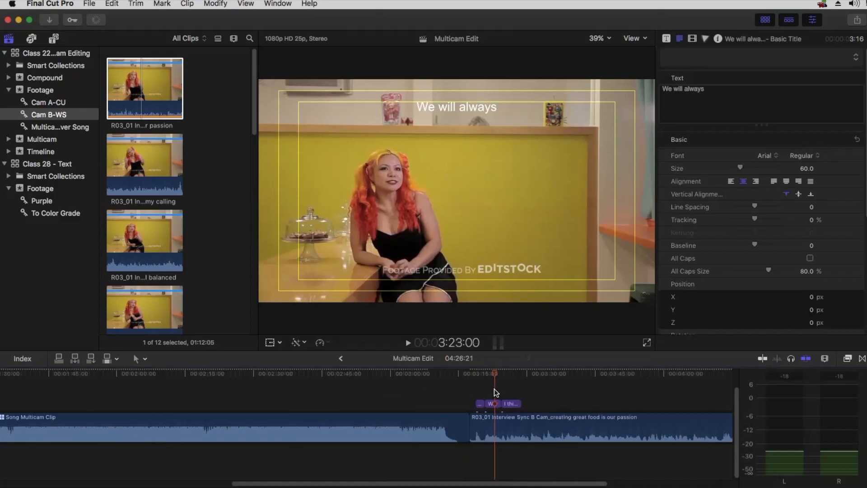
pyautogui.press('super+equal')
pyautogui.press('super+equal')
pyautogui.press('super+equal')
pyautogui.press('super+equal')
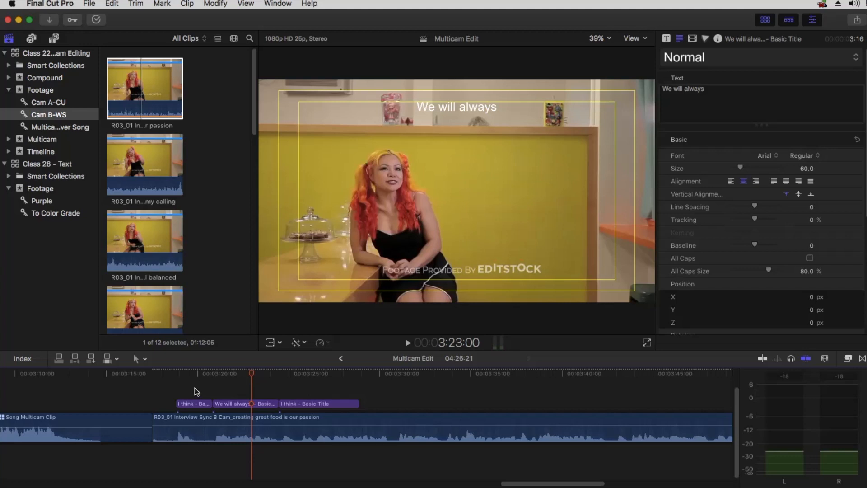
# Marquee-select the three title clips and disable them with V
pyautogui.moveTo(194, 388); pyautogui.dragTo(287, 400)
pyautogui.press('v')
pyautogui.click(270, 393)
# Park the playhead on the interview clip's last frame
pyautogui.moveTo(188, 374); pyautogui.dragTo(154, 372)
pyautogui.press('c')
pyautogui.press('super+minus')
pyautogui.press('super+minus')
pyautogui.press('super+minus')
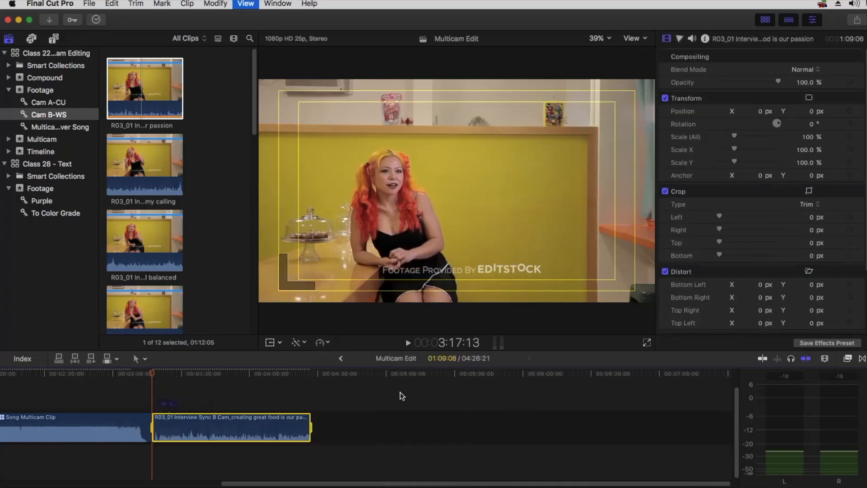
pyautogui.click(313, 373)
pyautogui.press('Left')
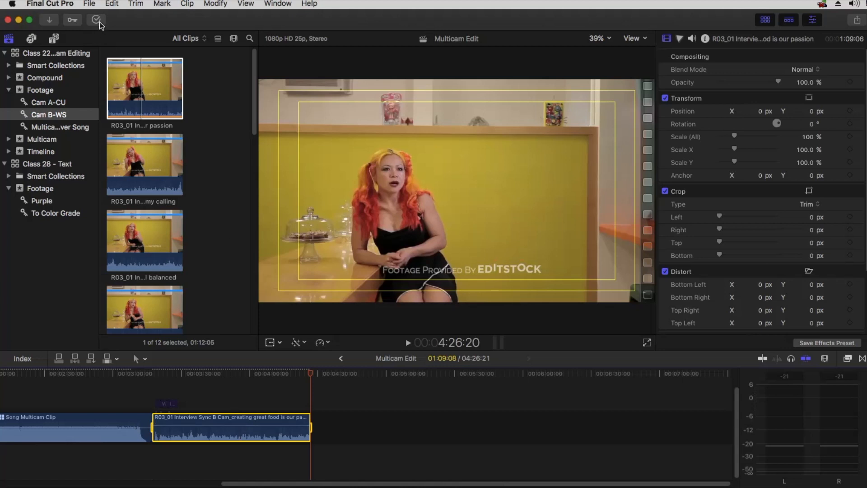
# Export the edit as a file titled 'Subtitle Sample Dialogue', checking the H.264 1920 x 1080 settings
pyautogui.click(92, 5)
pyautogui.moveTo(136, 110)
pyautogui.click(302, 113)
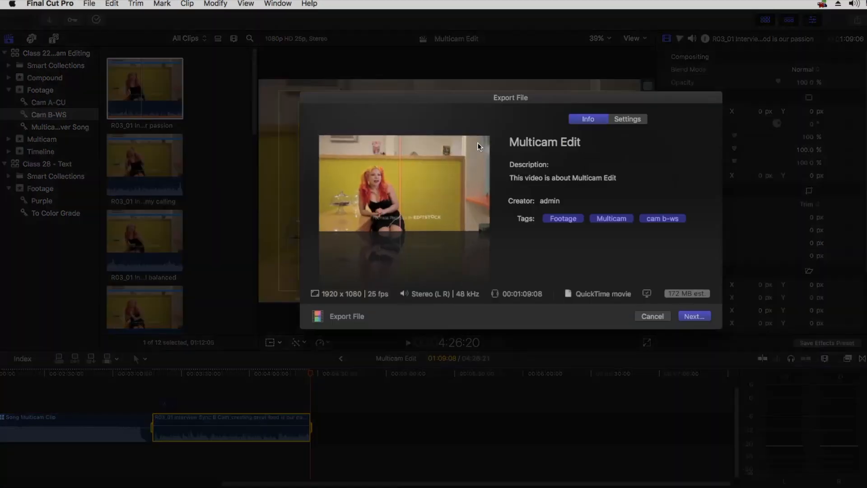
pyautogui.click(580, 136)
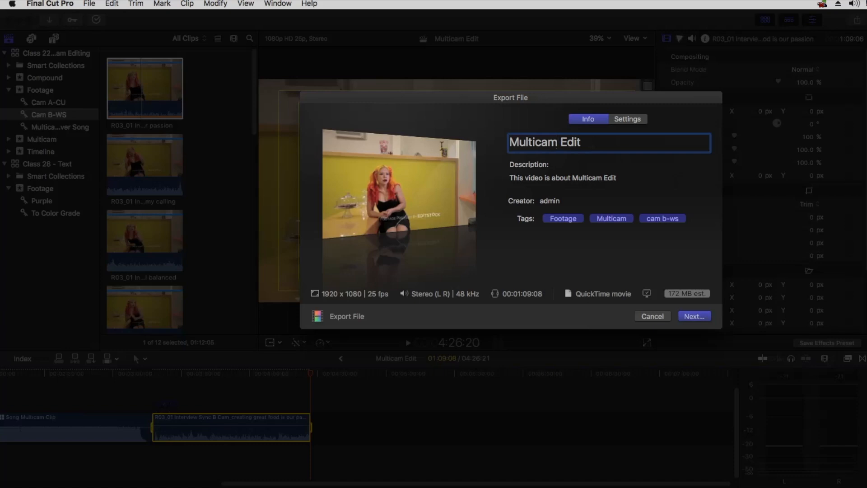
pyautogui.press('super+a')
pyautogui.write('Subtitle')
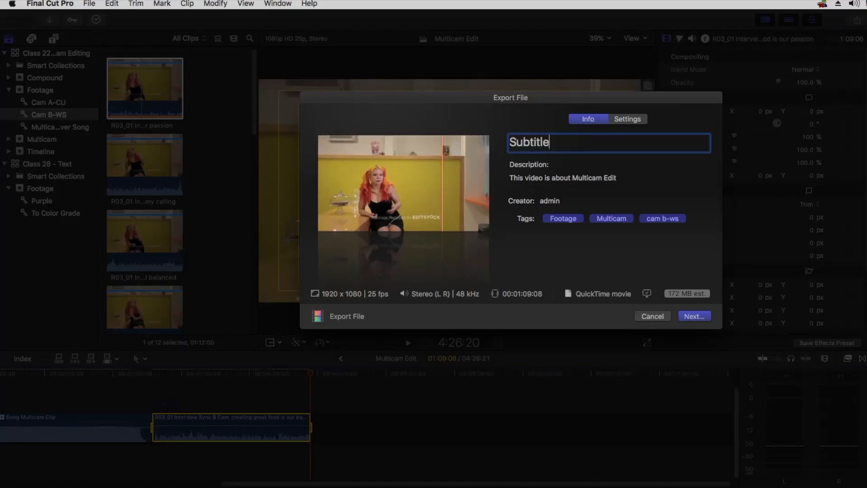
pyautogui.write(' Sample Dialogue')
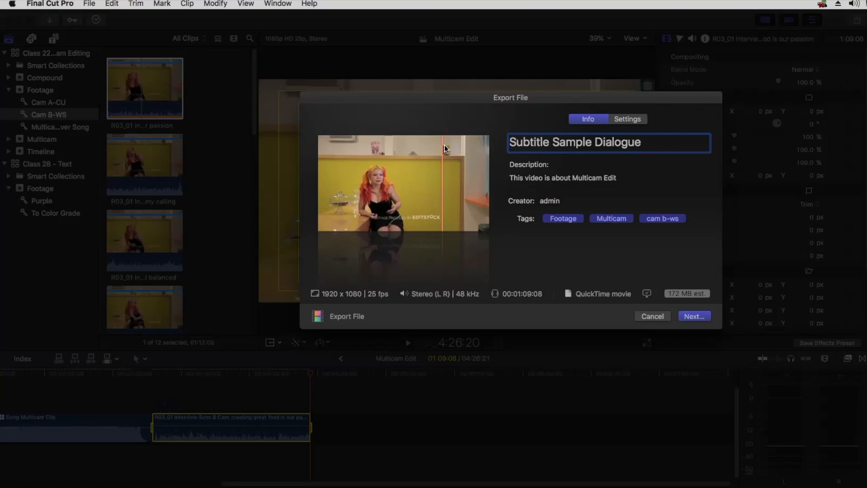
pyautogui.click(638, 121)
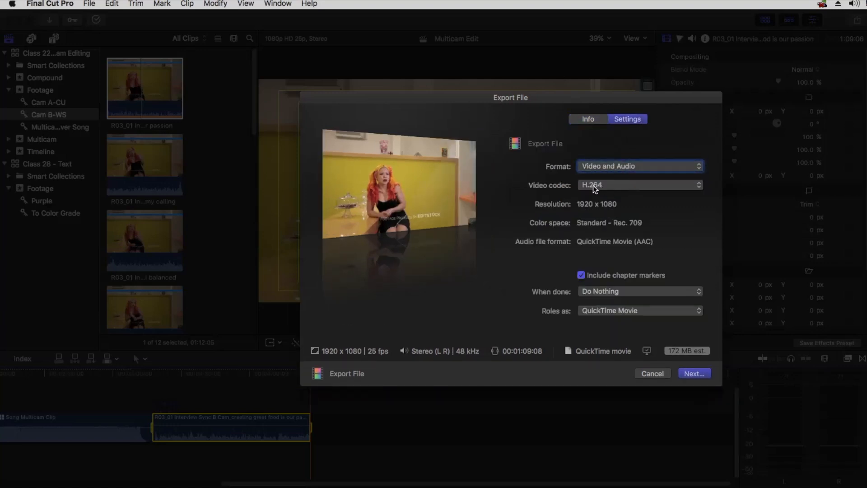
# Save the export to Desktop > AEFT Online Classes > Class 28_26-12-22
pyautogui.click(697, 377)
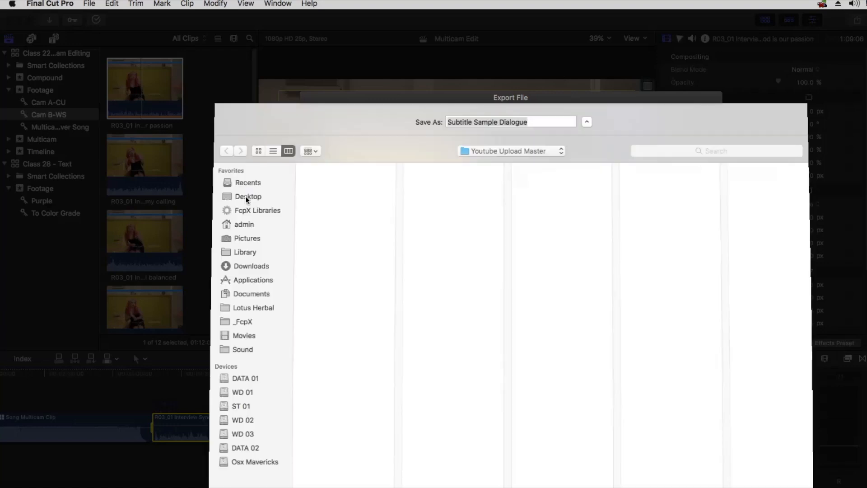
pyautogui.click(246, 197)
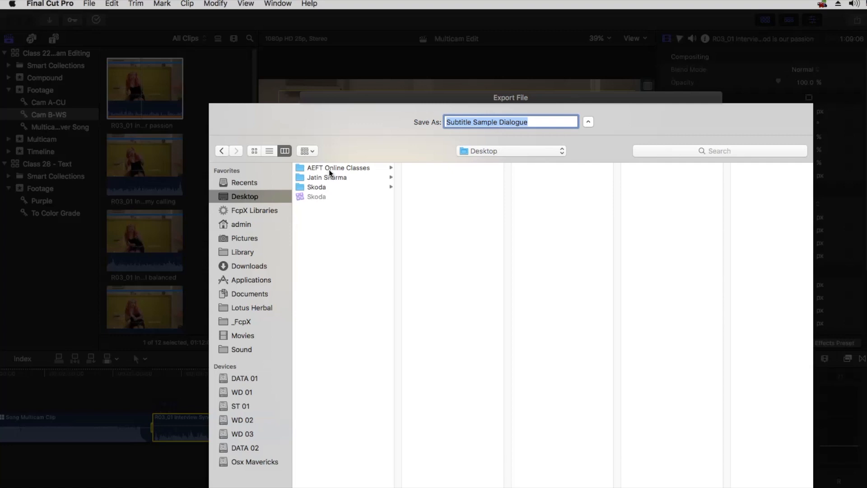
pyautogui.click(339, 168)
pyautogui.click(470, 428)
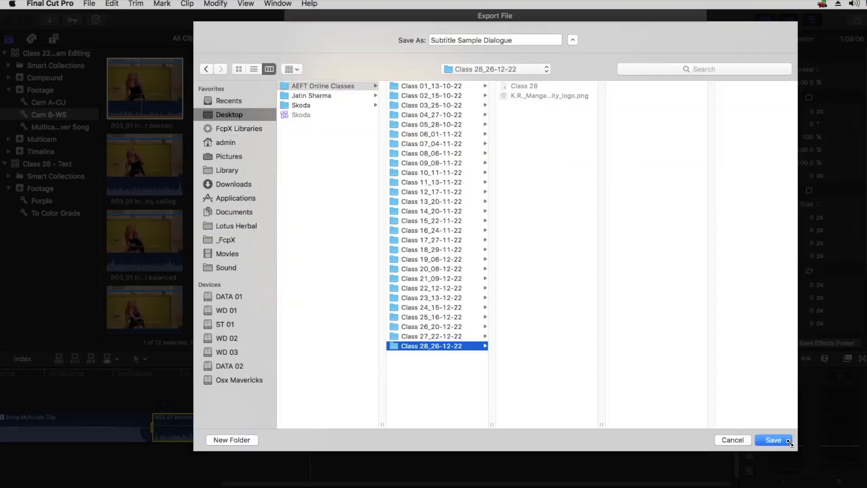
pyautogui.click(790, 443)
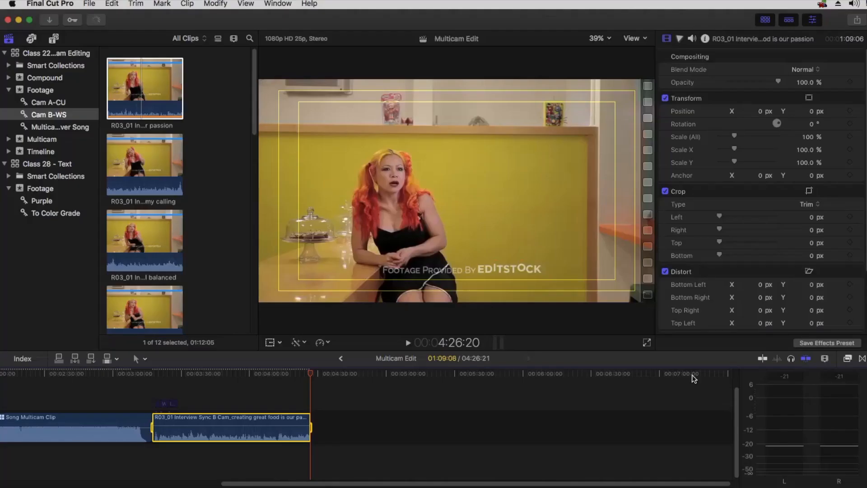
# From the Google results, open VEED.IO's Auto Subtitle Generator and view its pricing plans
pyautogui.click(95, 21)
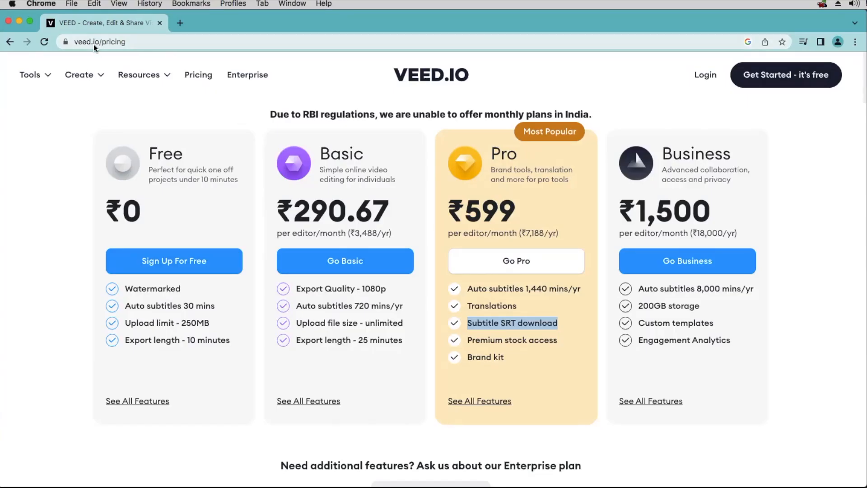
pyautogui.click(10, 42)
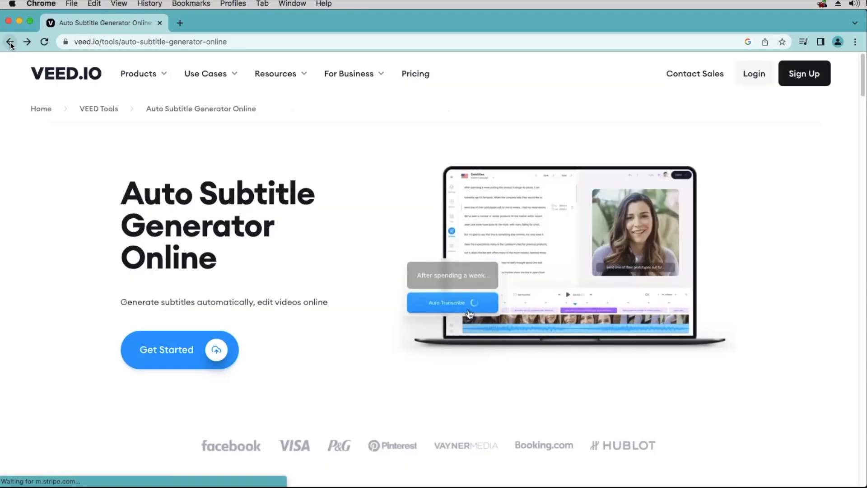
pyautogui.click(10, 42)
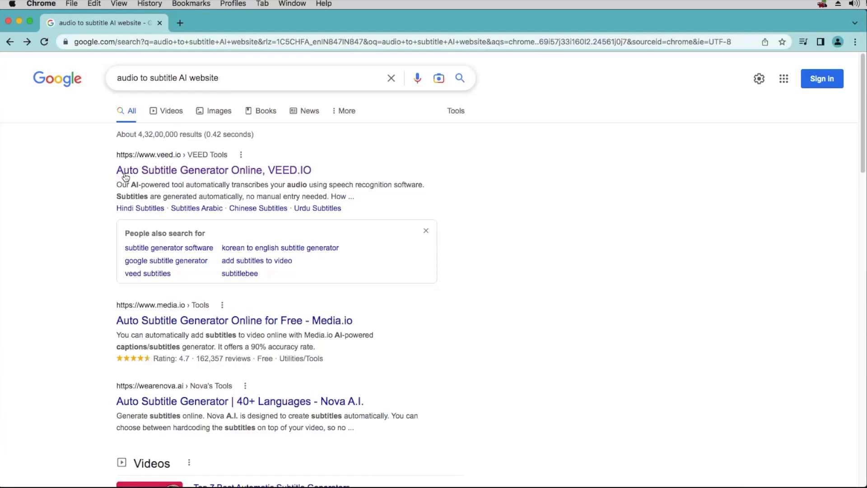
pyautogui.click(173, 170)
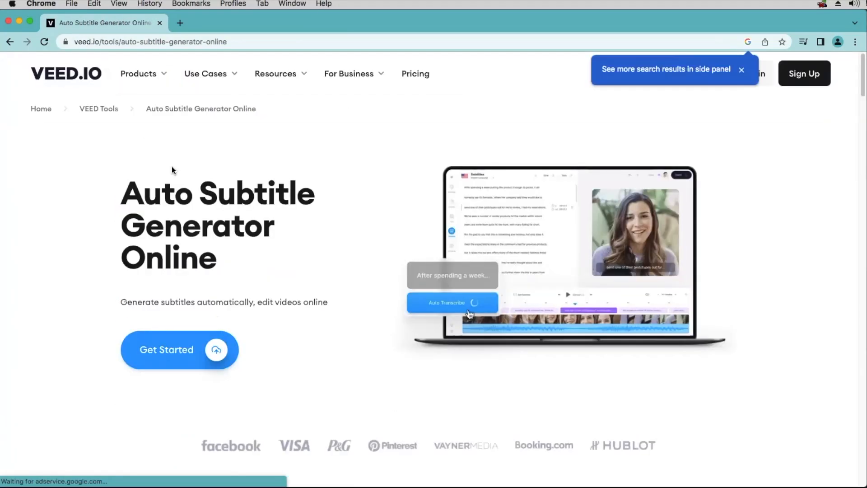
pyautogui.click(741, 69)
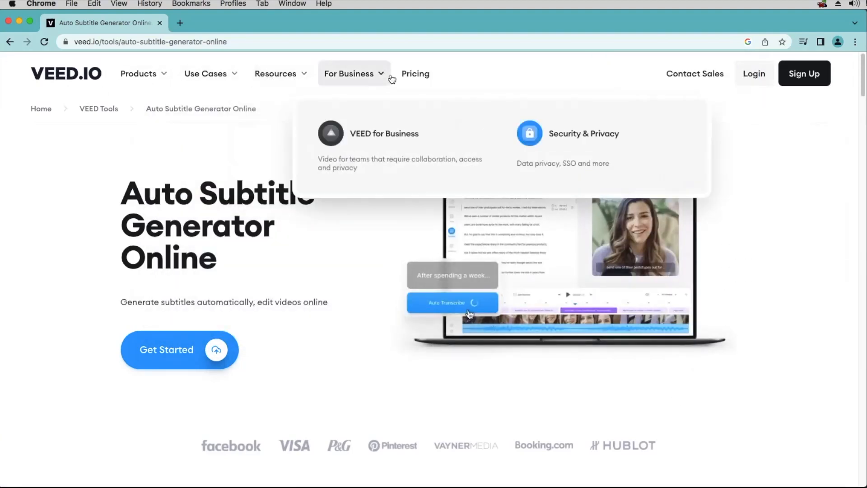
pyautogui.click(407, 74)
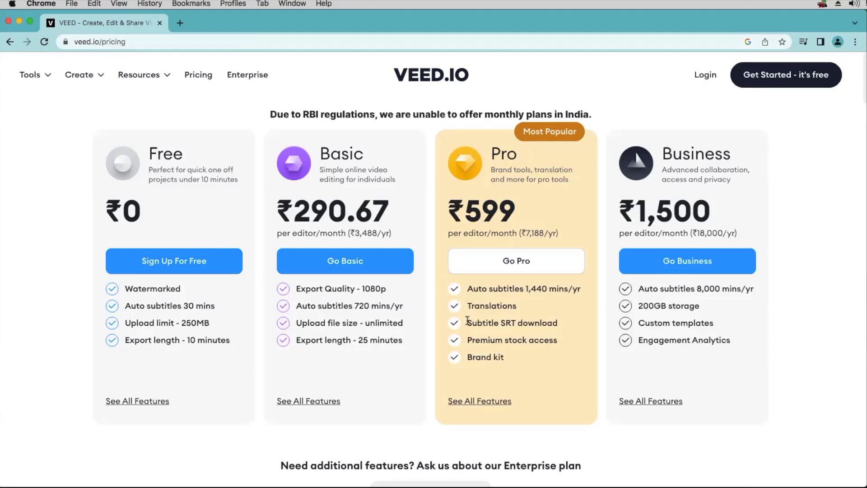
# Highlight the Pro plan's 'Subtitle SRT download' feature, then go back to the Auto Subtitle Generator page
pyautogui.moveTo(467, 320); pyautogui.dragTo(565, 326)
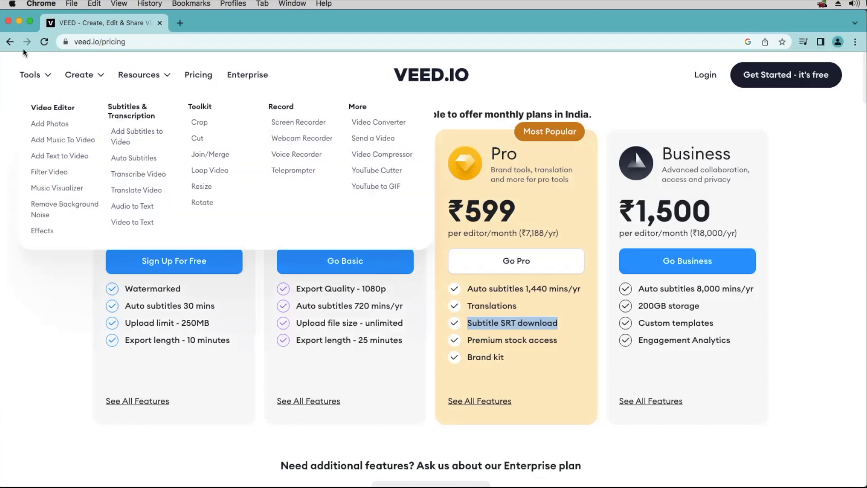
pyautogui.click(9, 43)
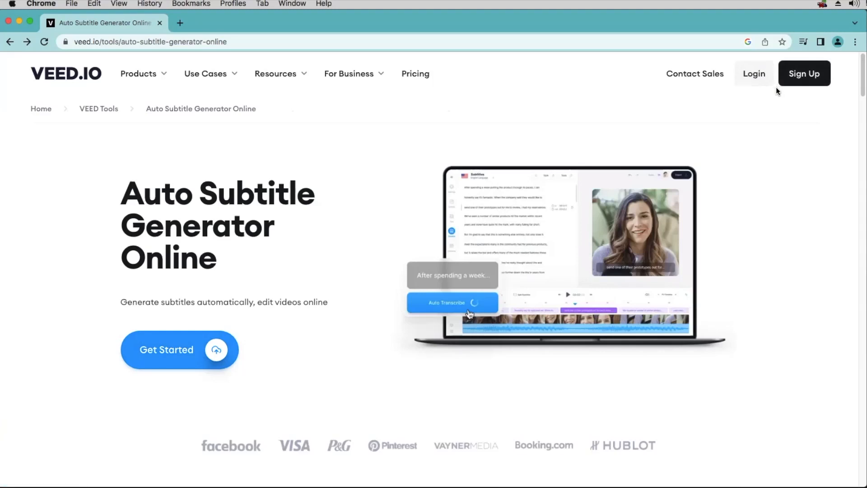
# Start a new VEED.IO project and drag Subtitle Sample Dialogue.mov from Class 28_26-12-22 onto Upload a File
pyautogui.click(143, 352)
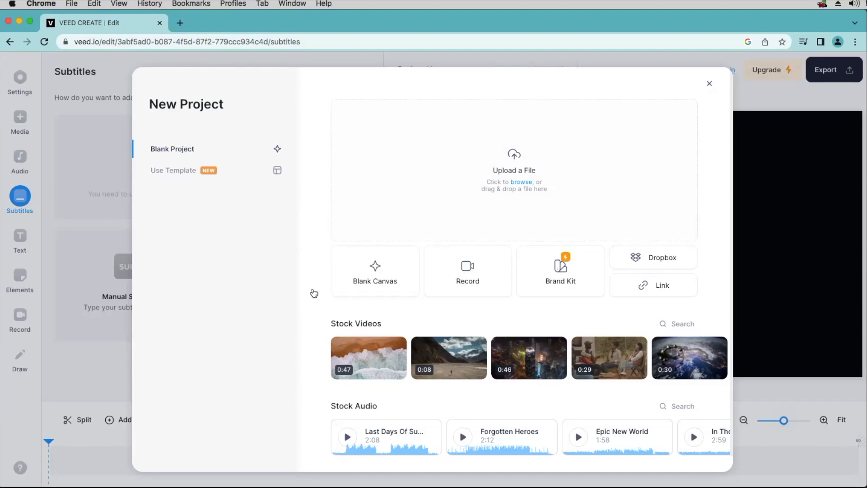
pyautogui.click(708, 85)
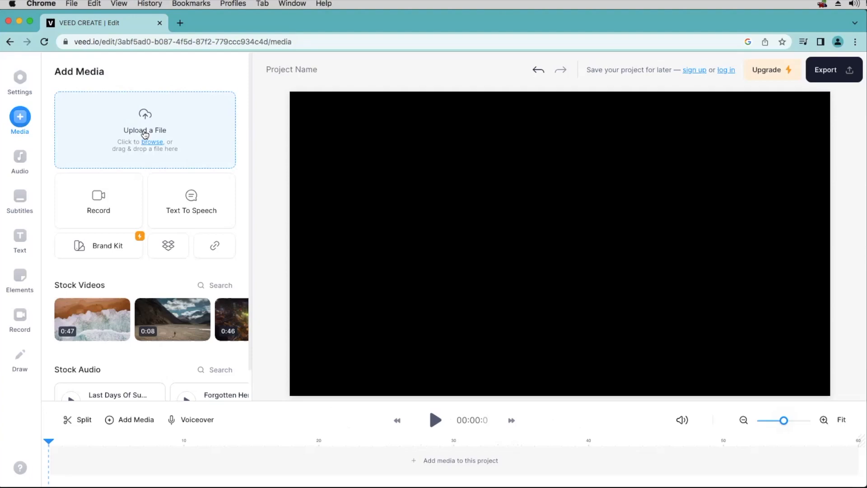
pyautogui.press('super+Tab')
pyautogui.press('super+Tab')
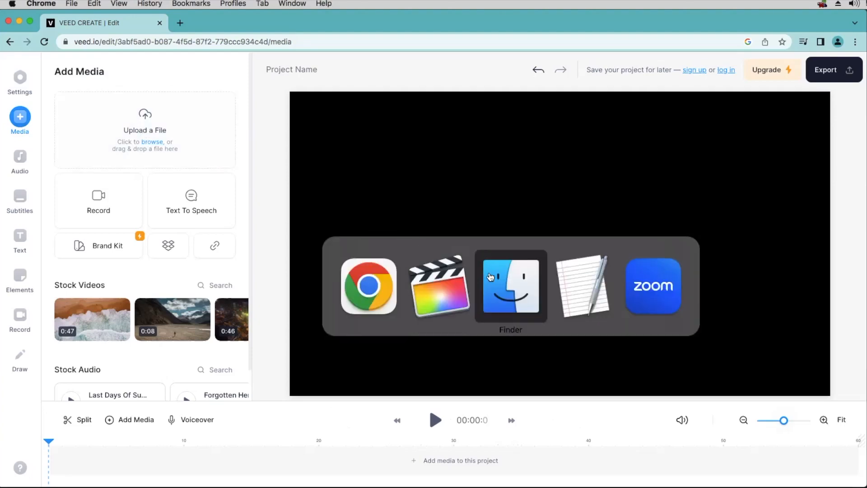
pyautogui.scroll(-1, 348, 234)
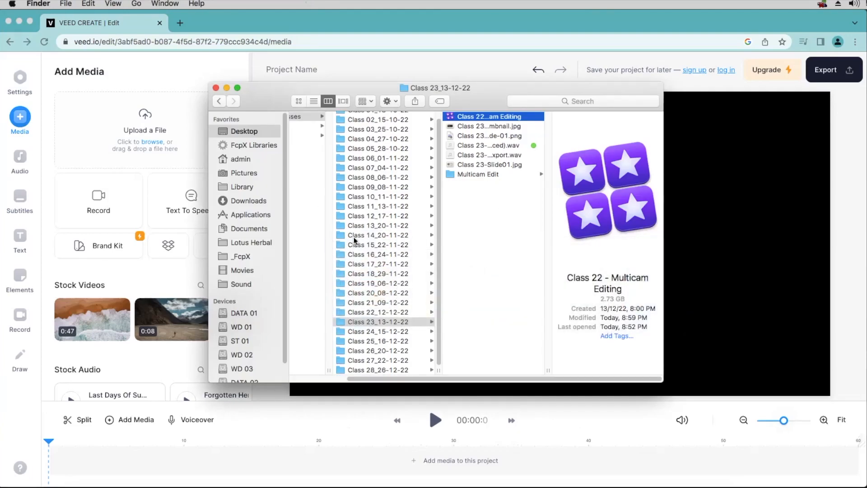
pyautogui.click(378, 369)
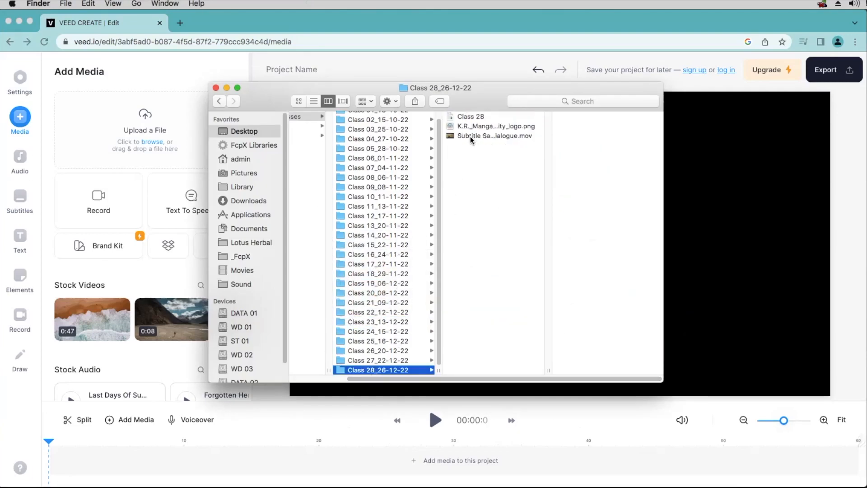
pyautogui.moveTo(480, 95); pyautogui.dragTo(558, 94)
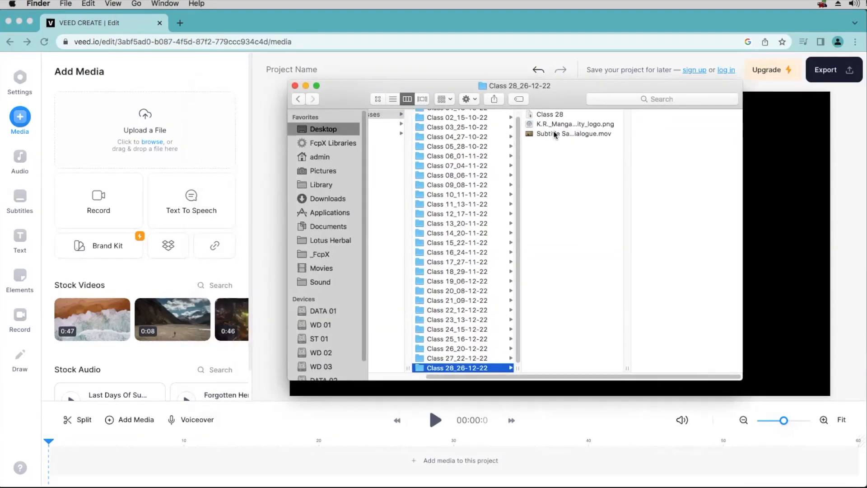
pyautogui.moveTo(560, 135); pyautogui.dragTo(156, 139)
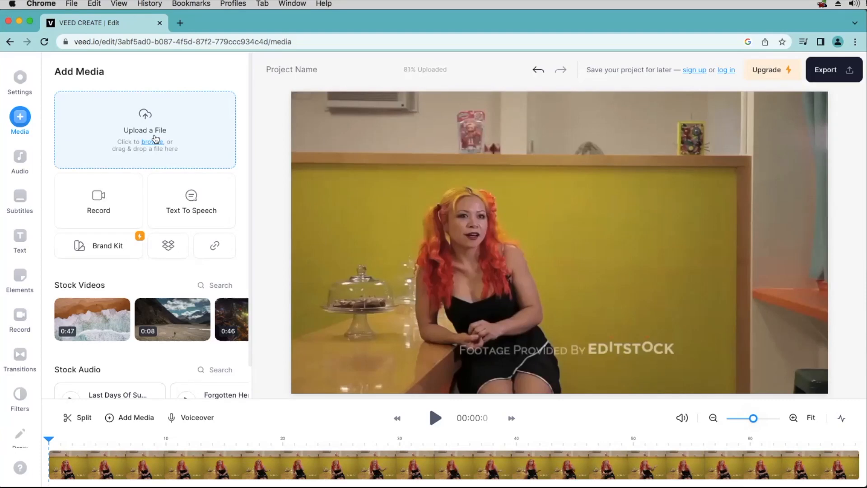
# Select the uploaded video and open VEED.IO's Subtitles panel
pyautogui.click(560, 294)
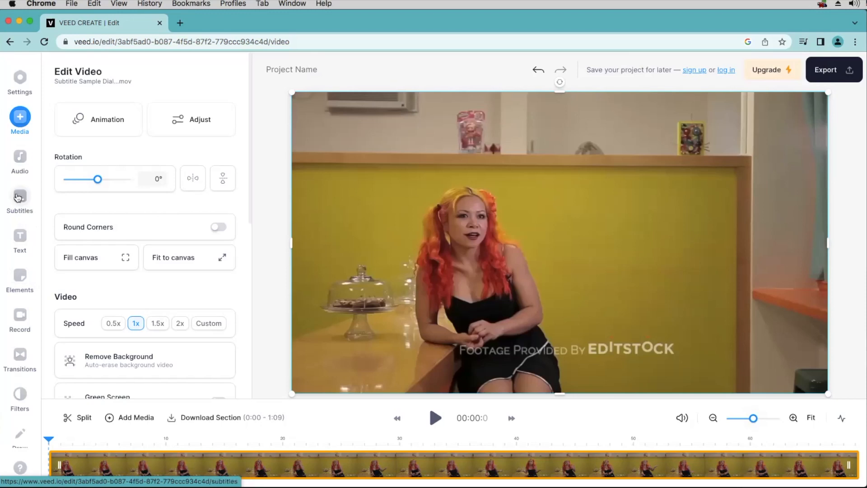
pyautogui.click(19, 200)
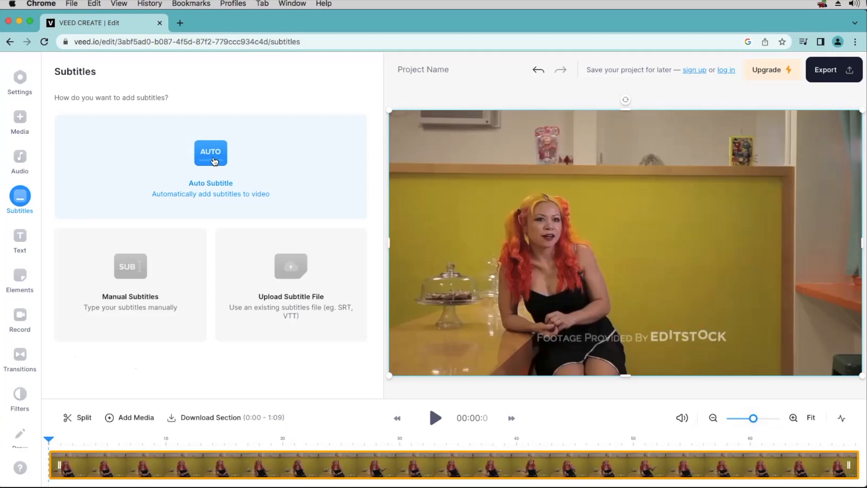
# Choose Auto Subtitle with English as the spoken language and create the subtitles
pyautogui.click(211, 159)
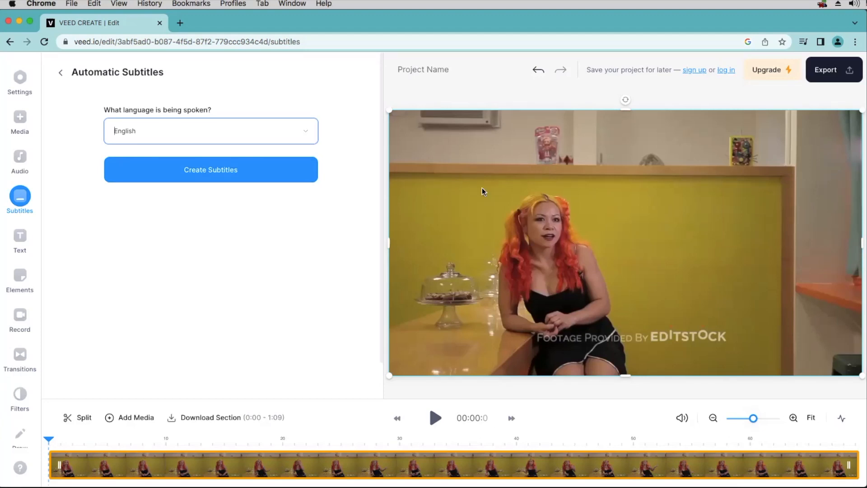
pyautogui.click(299, 134)
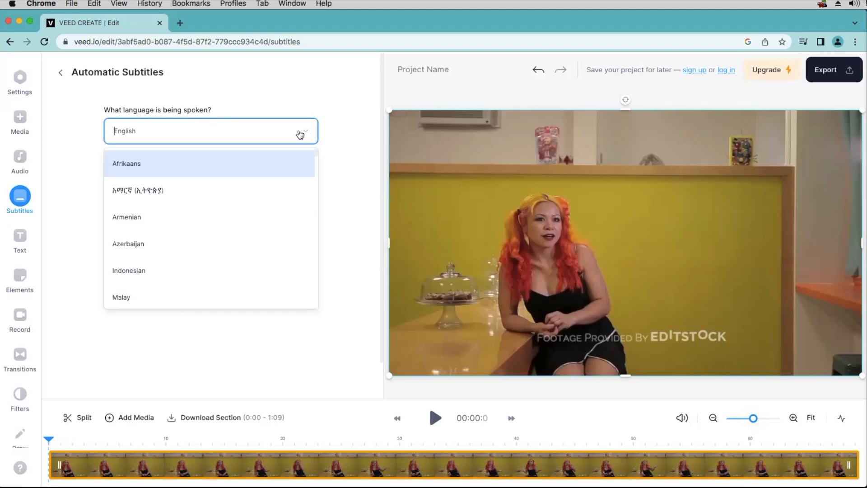
pyautogui.scroll(-5, 242, 203)
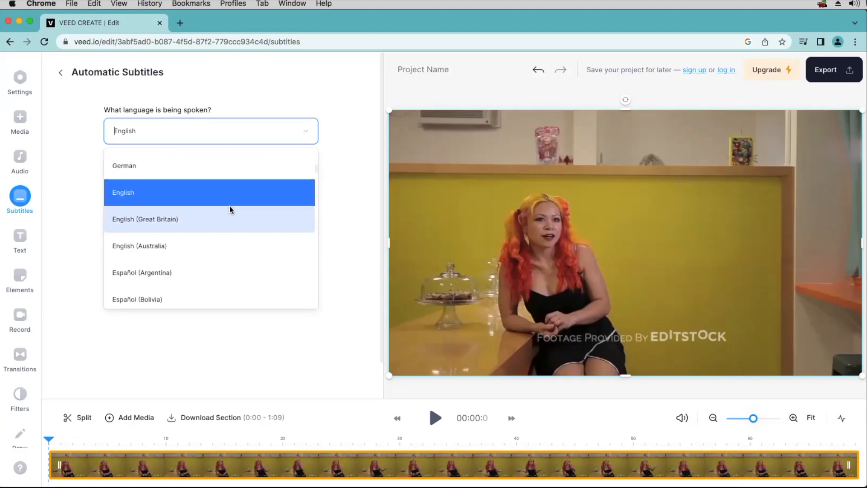
pyautogui.scroll(-8, 231, 209)
pyautogui.scroll(-15, 230, 208)
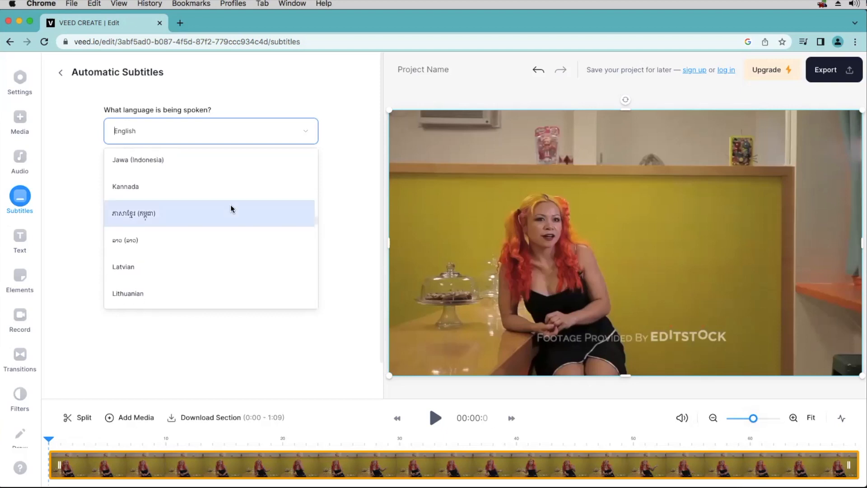
pyautogui.click(308, 357)
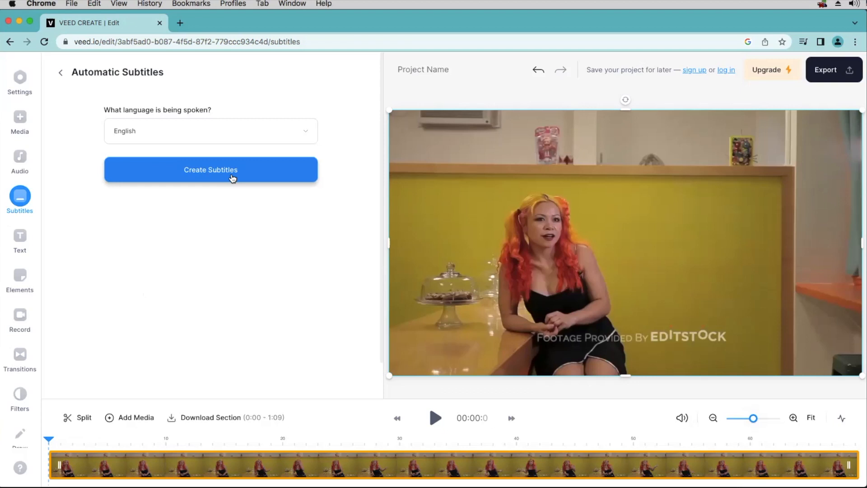
pyautogui.click(232, 177)
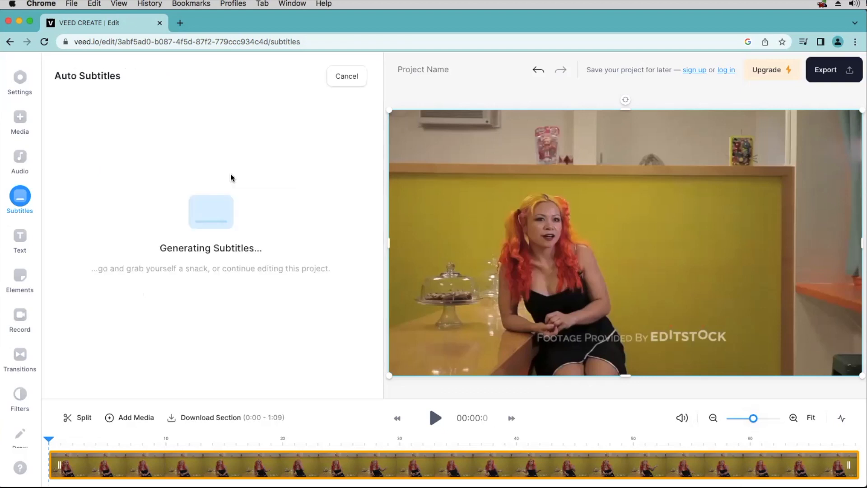
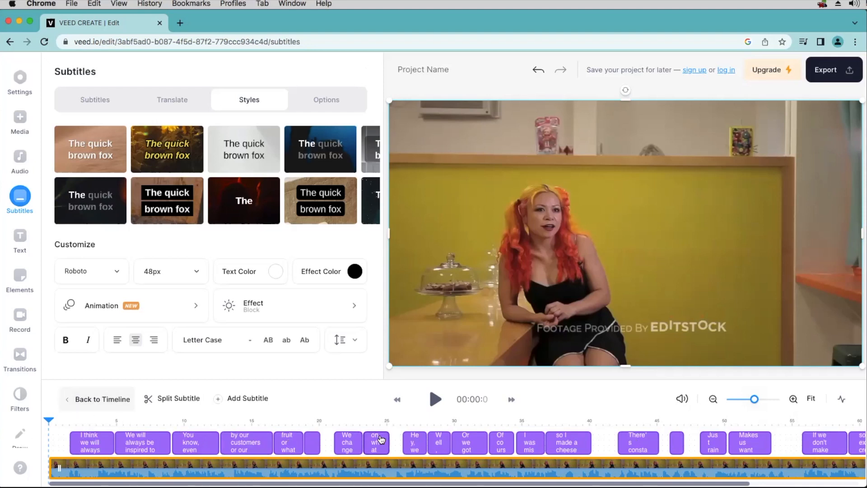
# Play the captioned interview from the start, then list the subtitle lines with their in and out times
pyautogui.click(66, 421)
pyautogui.press('space')
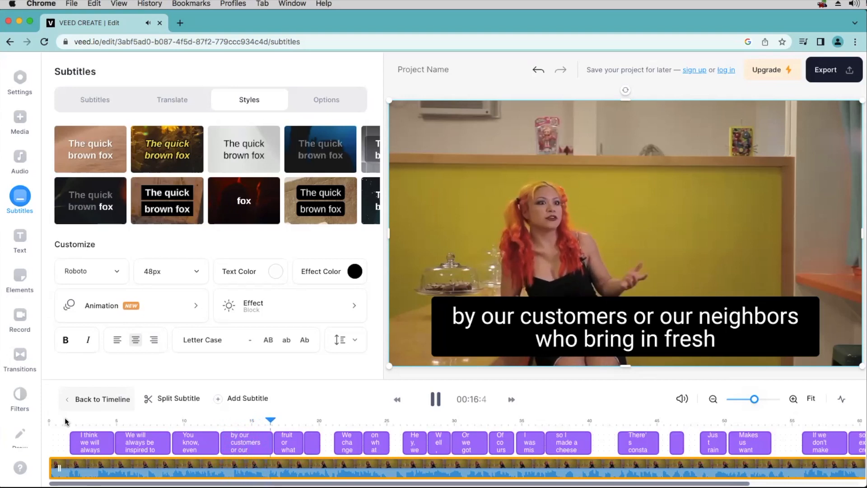
pyautogui.press('space')
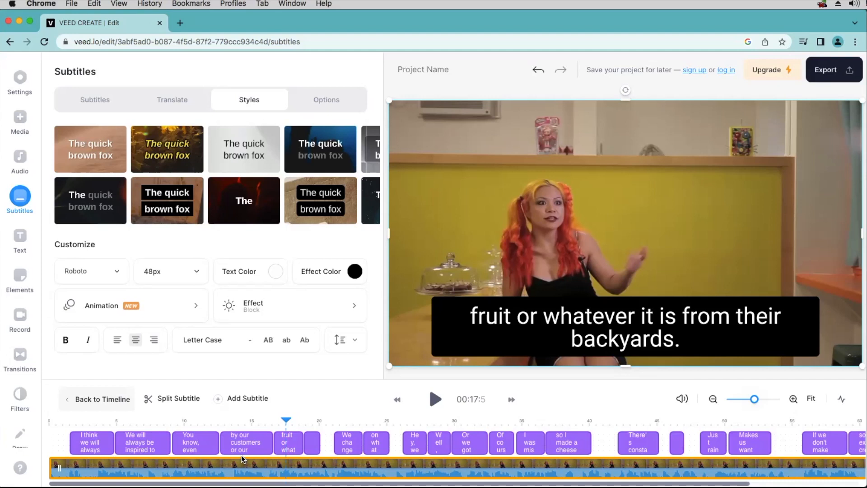
pyautogui.click(95, 101)
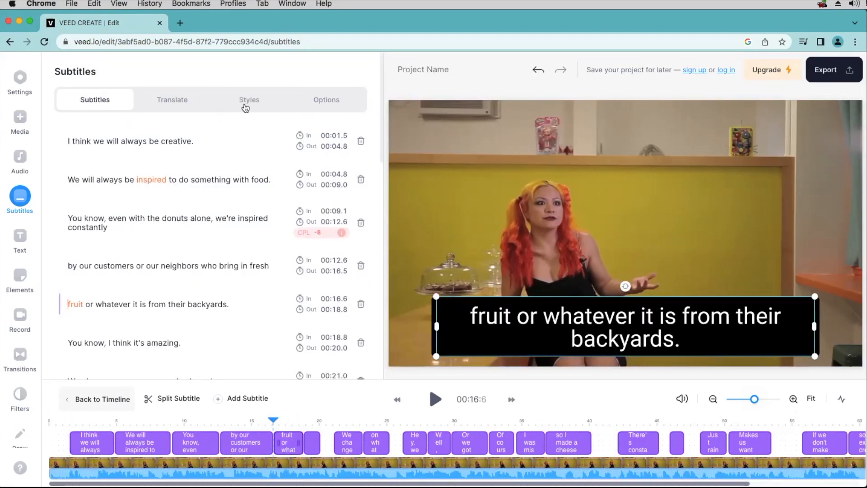
pyautogui.click(180, 104)
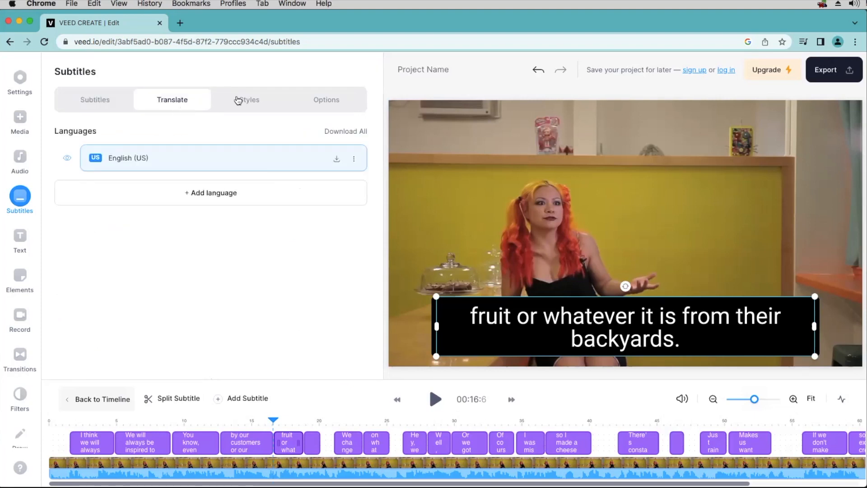
pyautogui.click(251, 101)
pyautogui.click(323, 103)
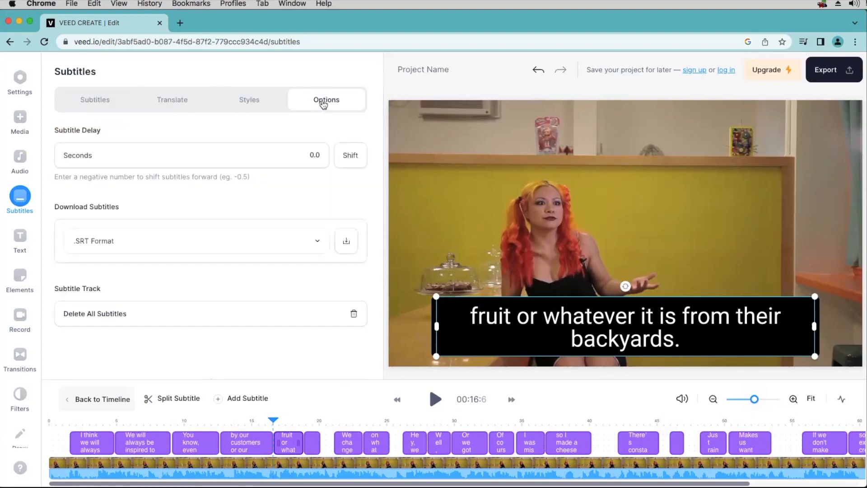
pyautogui.click(256, 102)
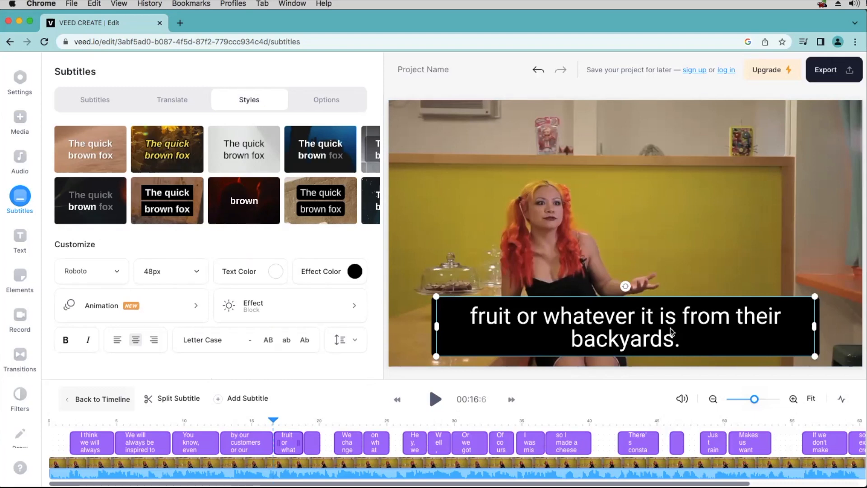
pyautogui.click(94, 109)
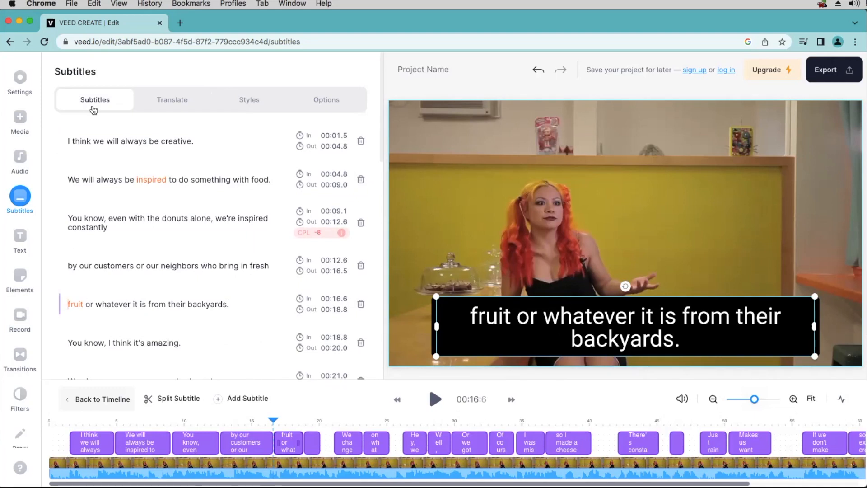
pyautogui.click(833, 73)
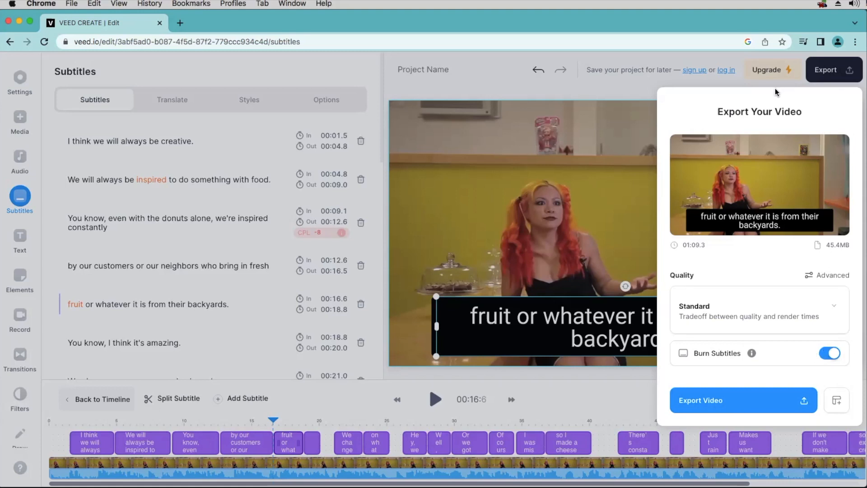
pyautogui.click(609, 89)
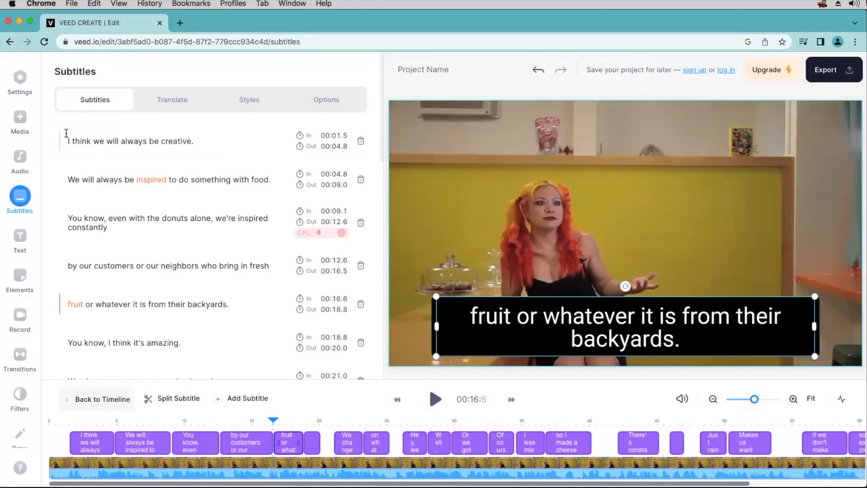
# Select the subtitle text from 'I think we will always be creative.' to 'This is our passion.' and copy it
pyautogui.scroll(-20, 100, 144)
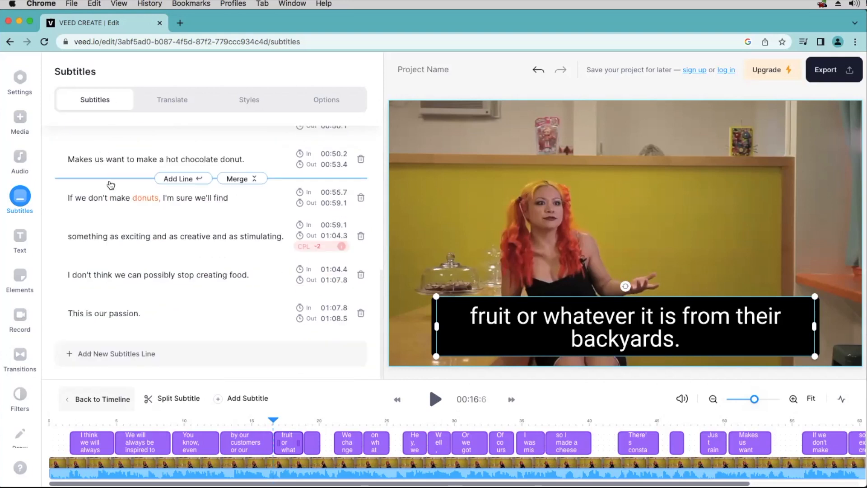
pyautogui.scroll(20, 102, 147)
pyautogui.click(71, 140)
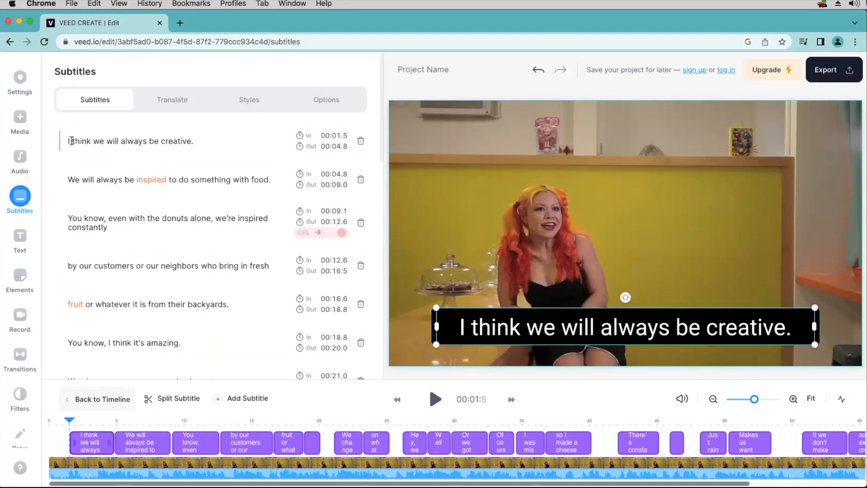
pyautogui.moveTo(66, 141); pyautogui.dragTo(247, 317)
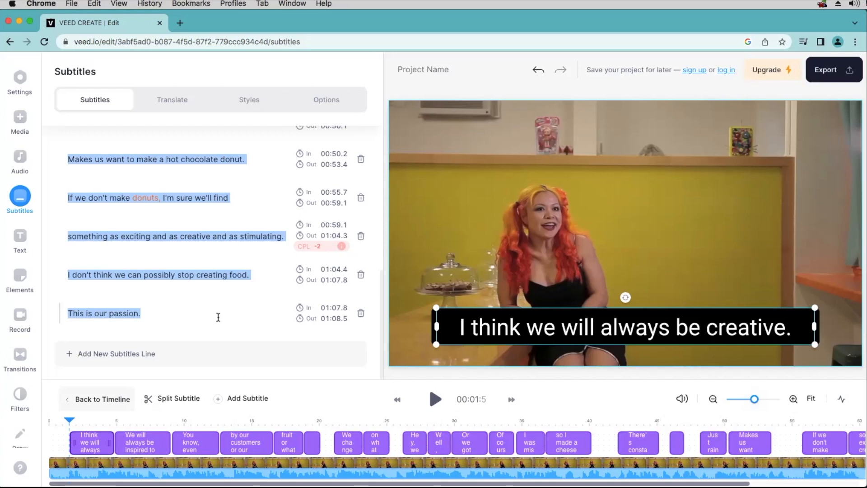
pyautogui.rightClick(120, 315)
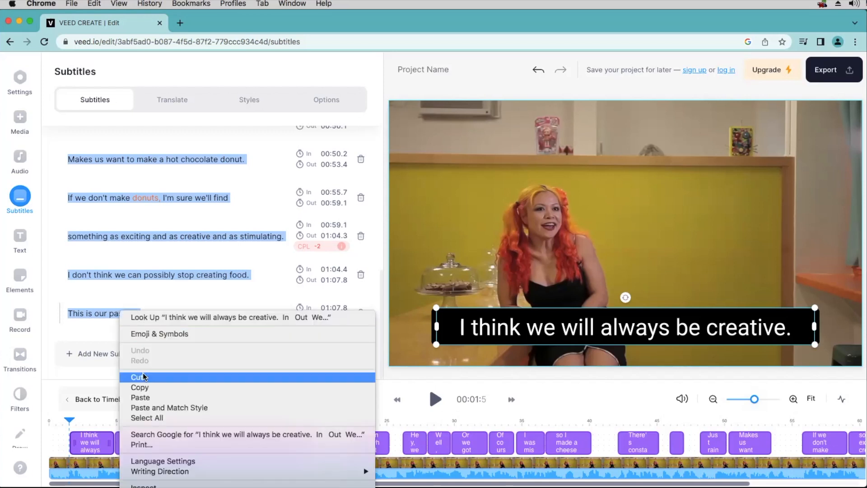
pyautogui.click(147, 389)
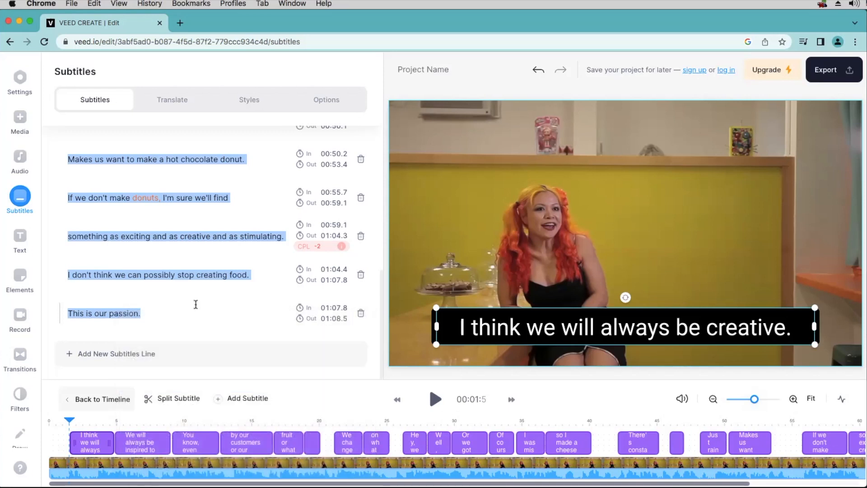
pyautogui.press('super+Tab')
pyautogui.press('super+Tab')
pyautogui.press('super+Tab')
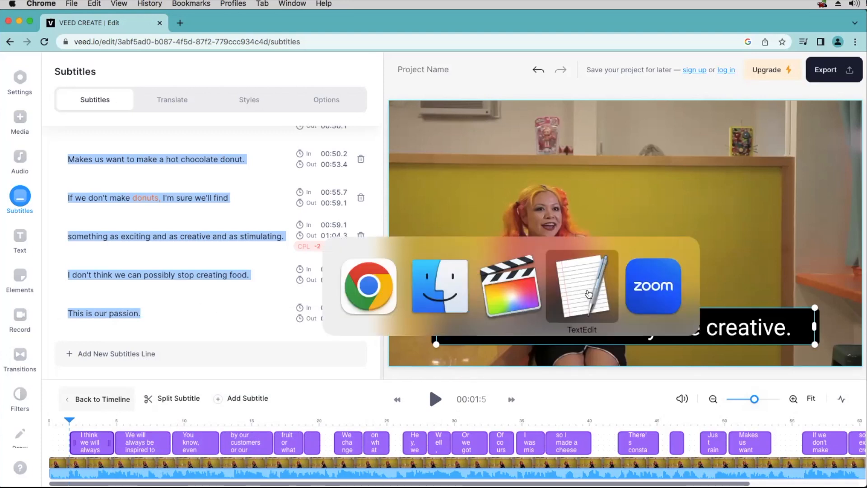
# Enlarge the notes window and paste the subtitle transcript as a new paragraph below Creating Subtitle
pyautogui.moveTo(408, 166); pyautogui.dragTo(386, 65)
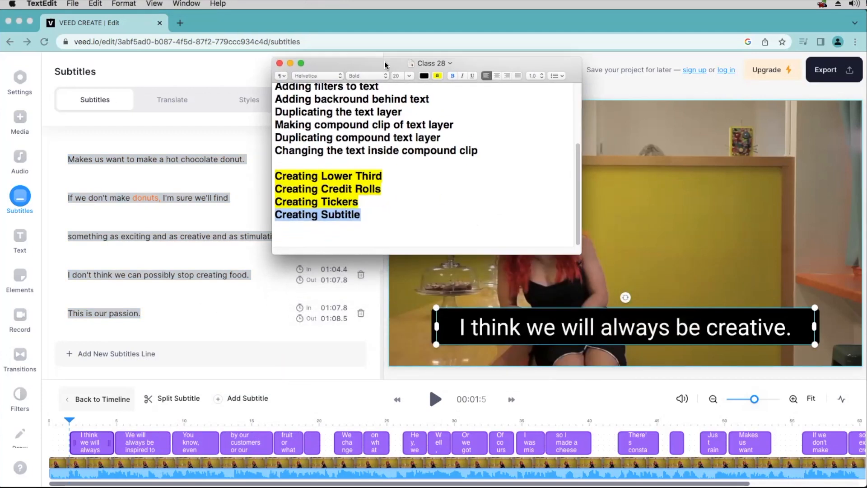
pyautogui.moveTo(577, 251); pyautogui.dragTo(612, 377)
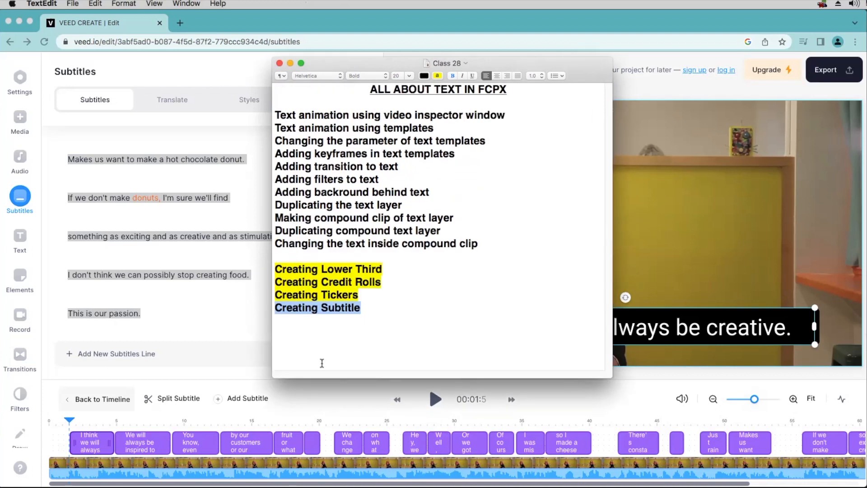
pyautogui.click(378, 305)
pyautogui.click(303, 334)
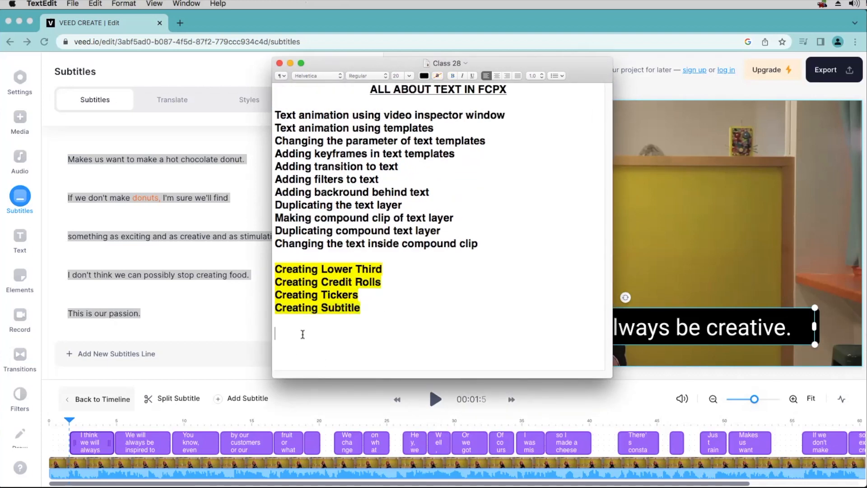
pyautogui.press('Return')
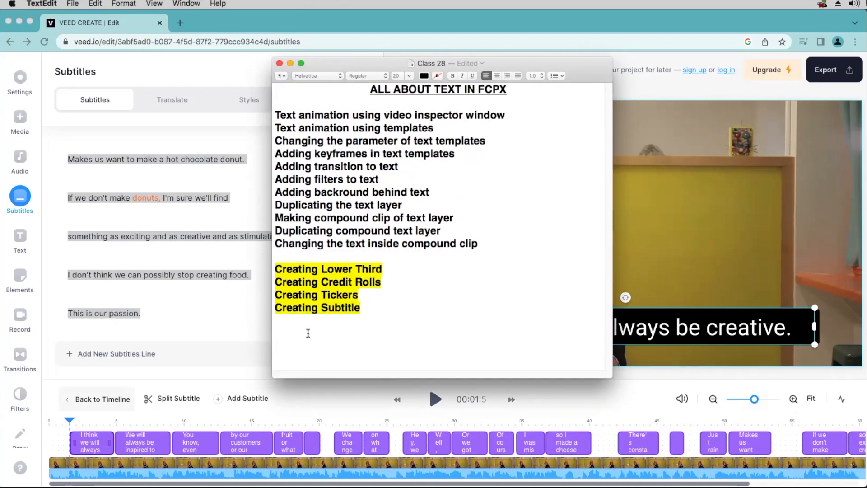
pyautogui.press('super+v')
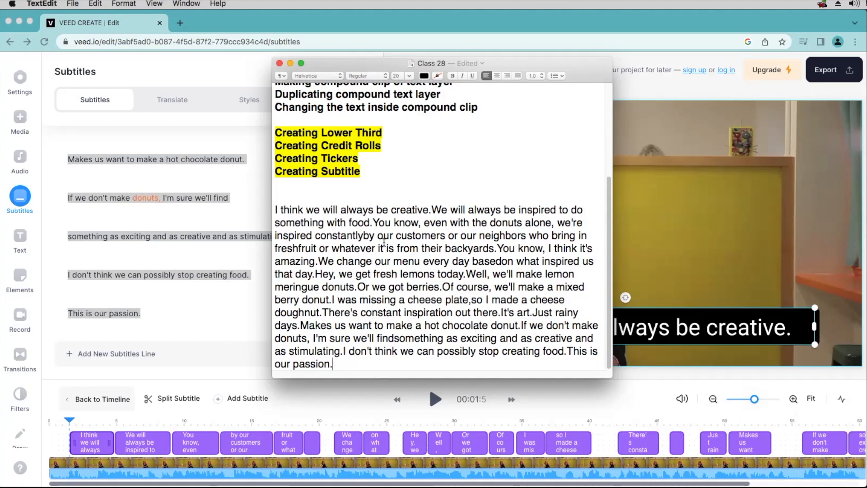
pyautogui.press('super+Tab')
pyautogui.press('super+Tab')
pyautogui.press('super+Tab')
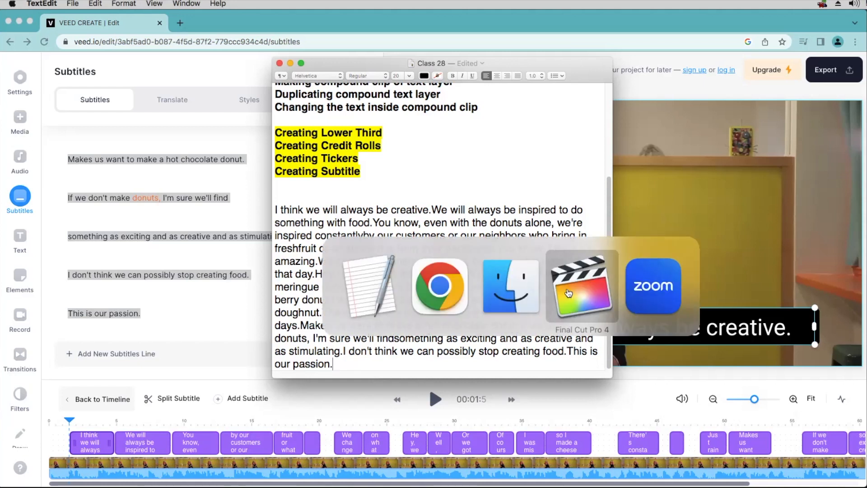
# Close Background Tasks, zoom into the title clips, review around 3:18–3:20, and select the 'We will always' title
pyautogui.click(292, 94)
pyautogui.click(150, 380)
pyautogui.press('super+equal')
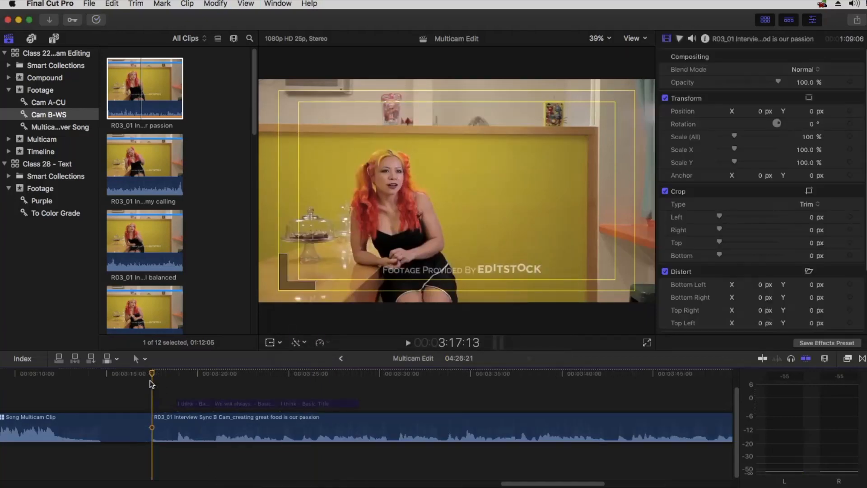
pyautogui.click(243, 370)
pyautogui.press('space')
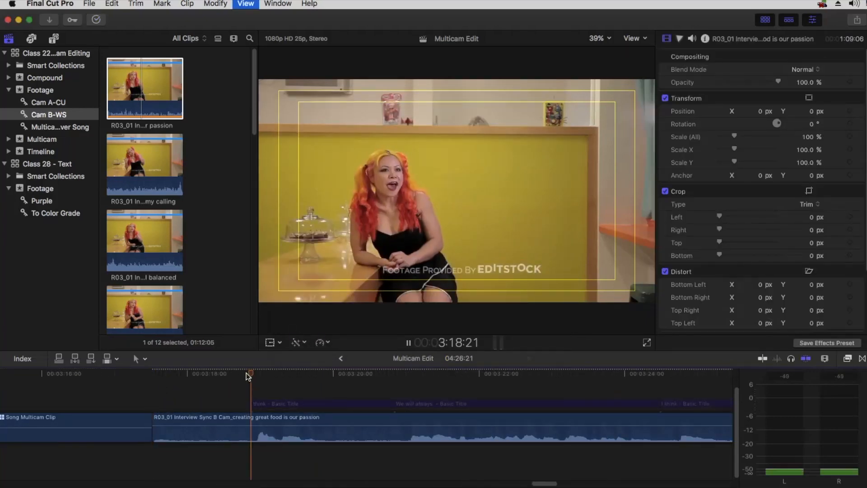
pyautogui.click(270, 403)
pyautogui.press('space')
pyautogui.click(392, 372)
pyautogui.press('space')
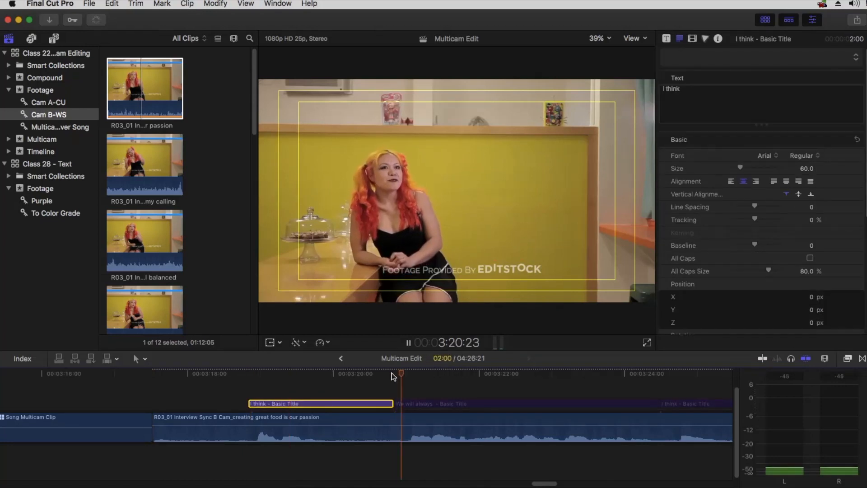
pyautogui.press('space')
pyautogui.click(609, 402)
# Paste a longer transcript passage into the title's text, then undo it as too long
pyautogui.press('super+Tab')
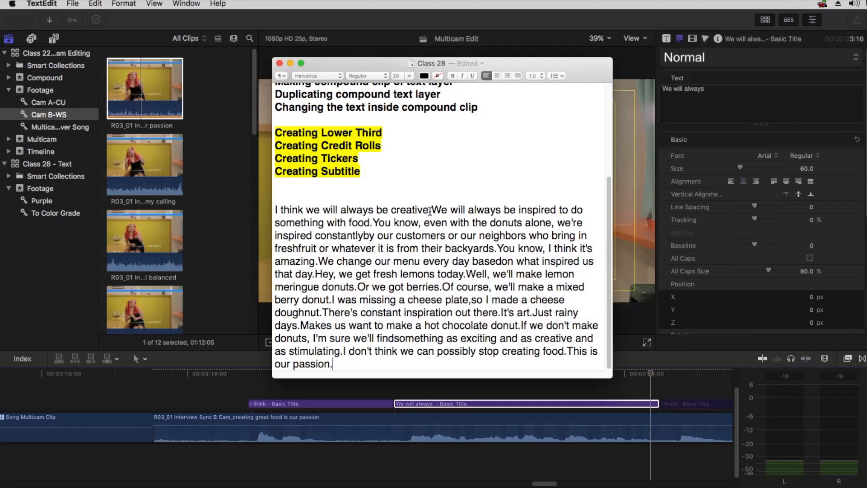
pyautogui.moveTo(307, 210)
pyautogui.mouseDown()
pyautogui.moveTo(584, 210)
pyautogui.moveTo(315, 222)
pyautogui.mouseUp()
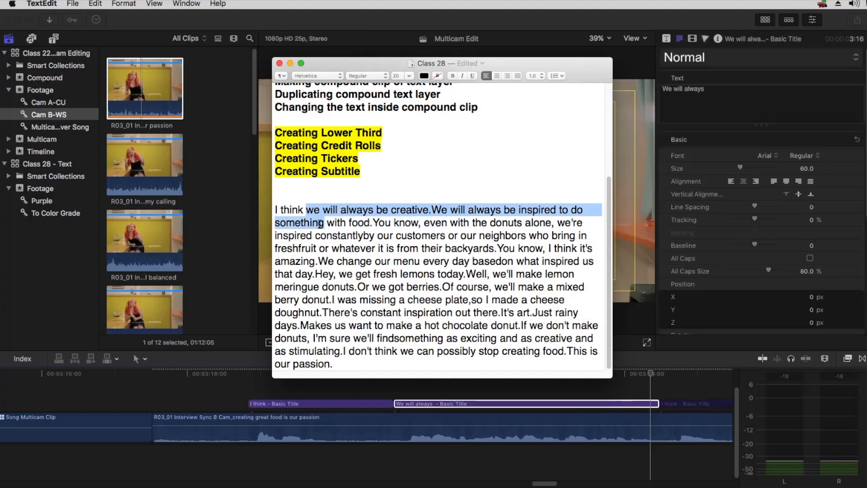
pyautogui.press('super+Tab')
pyautogui.click(720, 92)
pyautogui.press('super+a')
pyautogui.press('super+v')
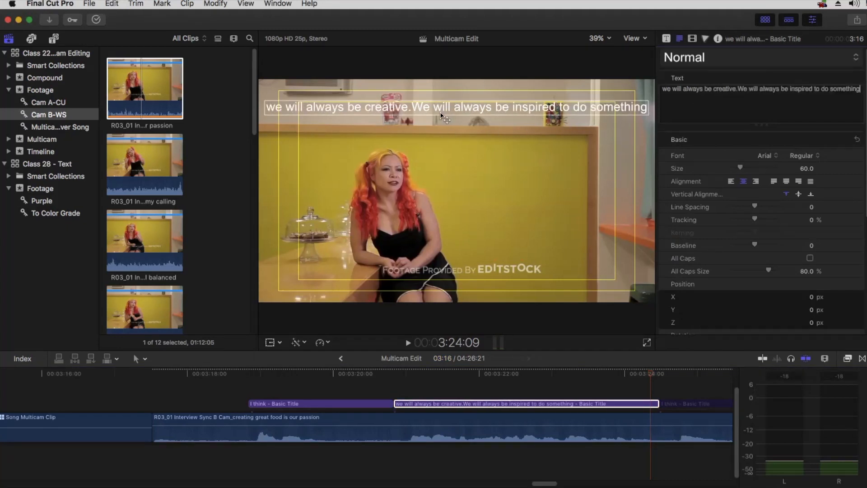
pyautogui.press('super+z')
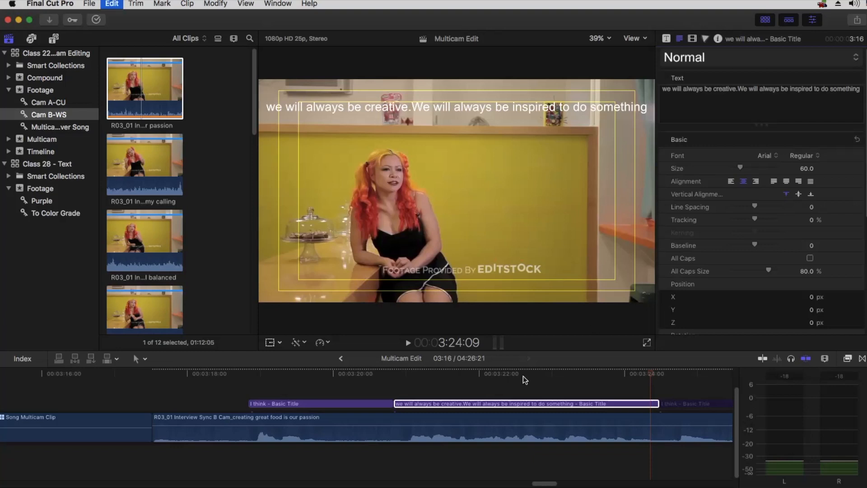
# Blade the 'We will always' title where the first phrase ends
pyautogui.click(396, 373)
pyautogui.press('space')
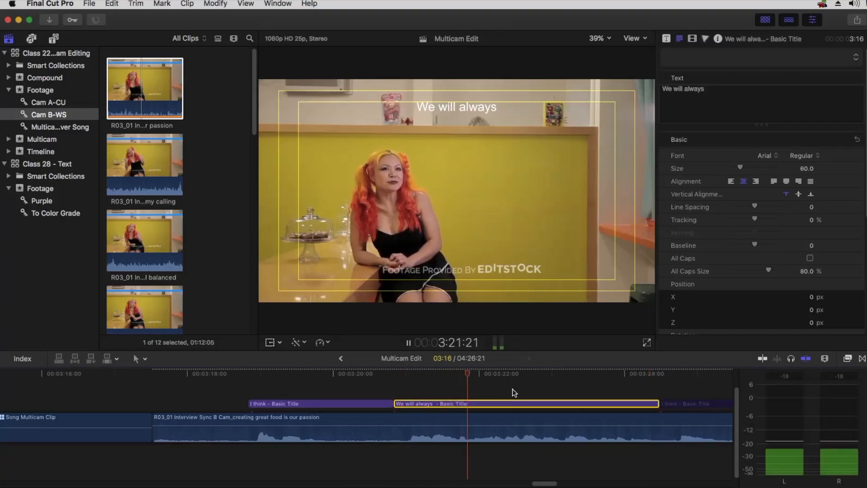
pyautogui.press('space')
pyautogui.click(505, 372)
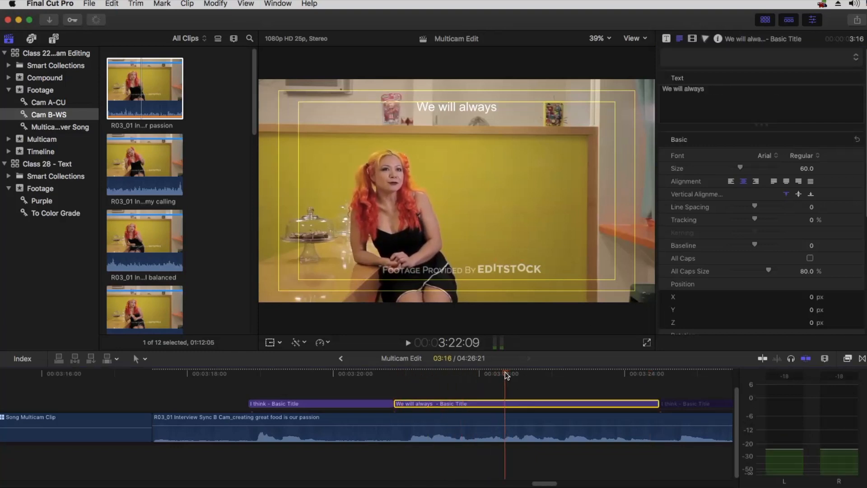
pyautogui.press('b')
pyautogui.click(505, 404)
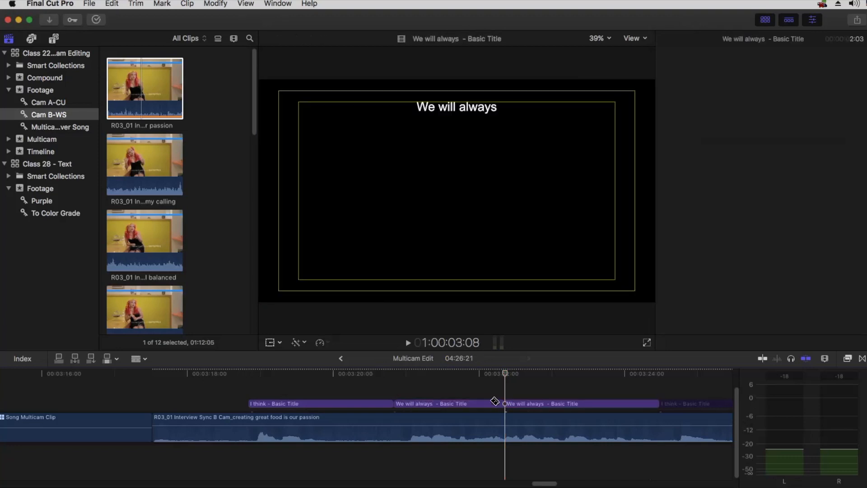
# Set the first half of the split title to 'we will always be creative'
pyautogui.press('super+Tab')
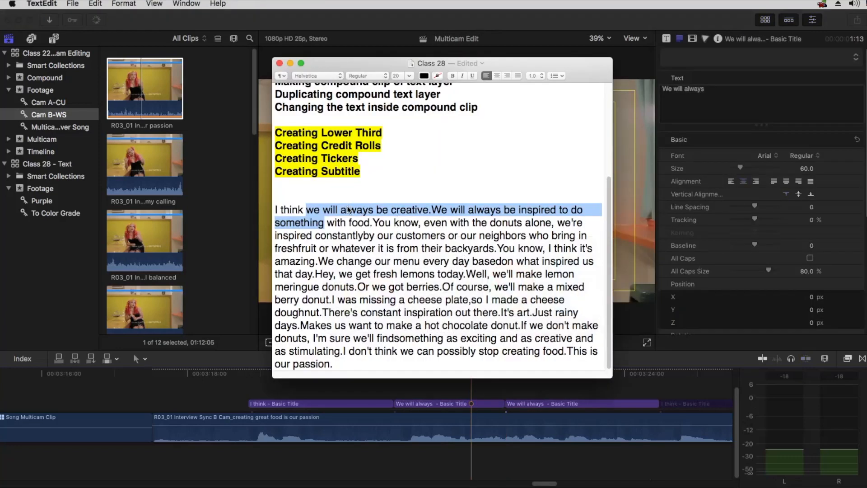
pyautogui.click(348, 209)
pyautogui.moveTo(306, 209); pyautogui.dragTo(423, 208)
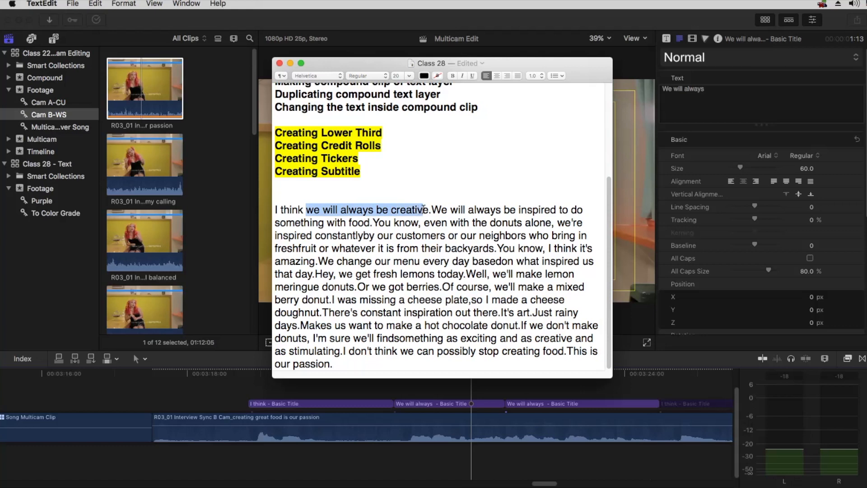
pyautogui.press('super+c')
pyautogui.press('super+Tab')
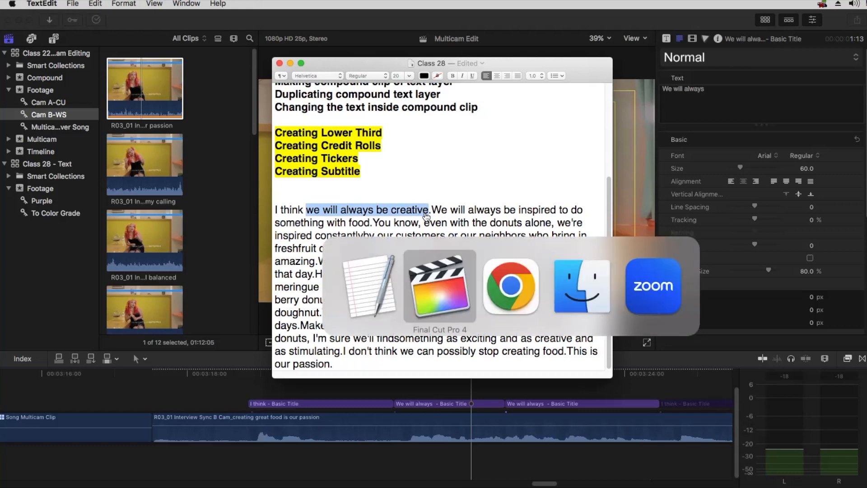
pyautogui.click(456, 403)
pyautogui.moveTo(705, 89); pyautogui.dragTo(611, 86)
pyautogui.press('super+v')
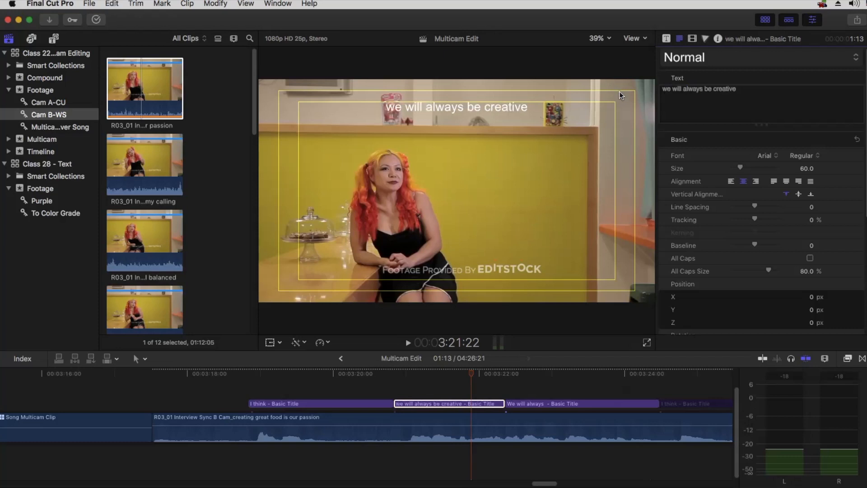
# Split the remaining 'We will always' title where the next phrase ends
pyautogui.click(505, 373)
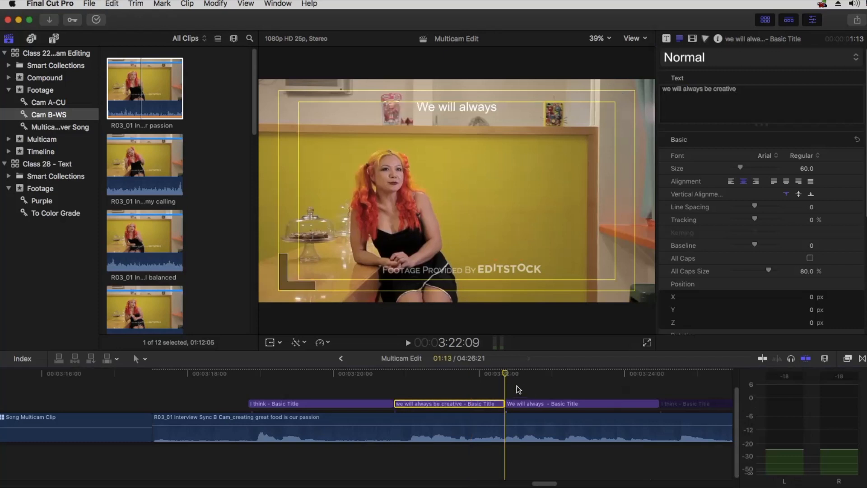
pyautogui.press('space')
pyautogui.press('space')
pyautogui.click(591, 373)
pyautogui.click(572, 409)
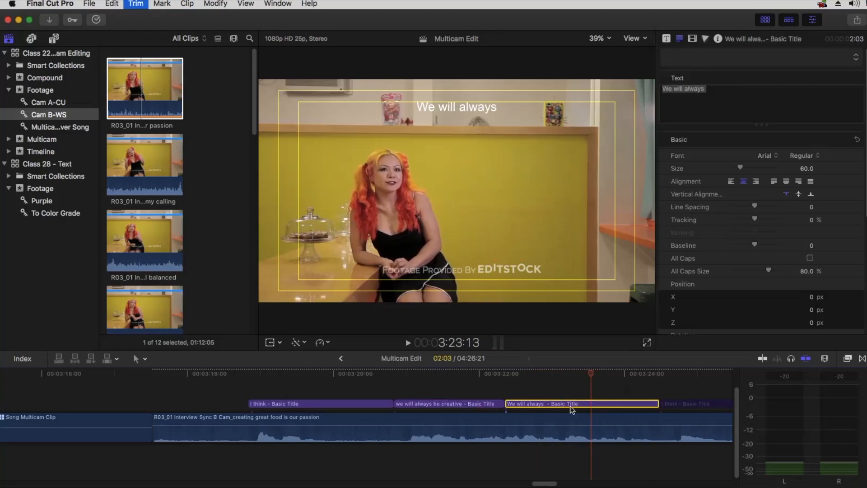
pyautogui.press('super+b')
pyautogui.click(542, 374)
# Set the new title piece to 'We will always be inspired', removing a stray 'h'
pyautogui.press('super+Tab')
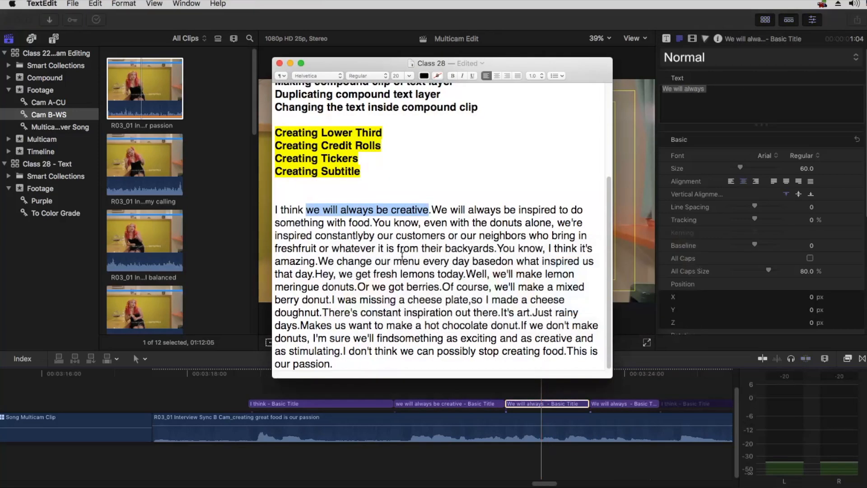
pyautogui.moveTo(431, 211); pyautogui.dragTo(556, 209)
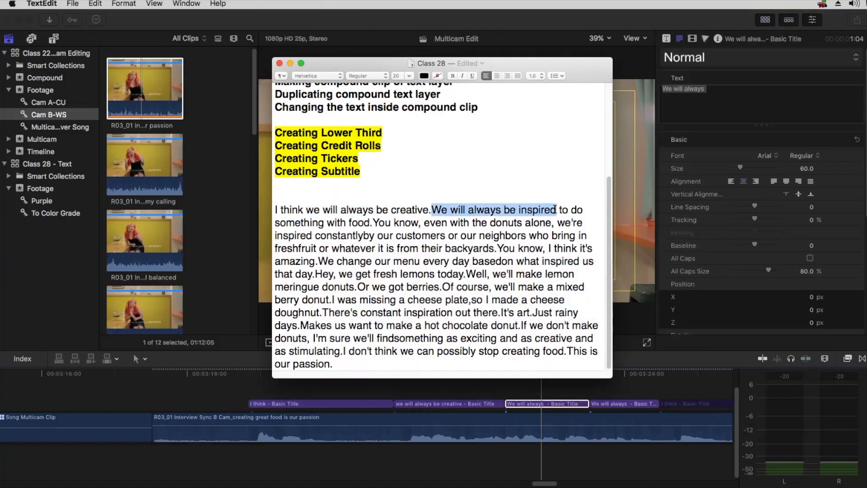
pyautogui.press('super+Tab')
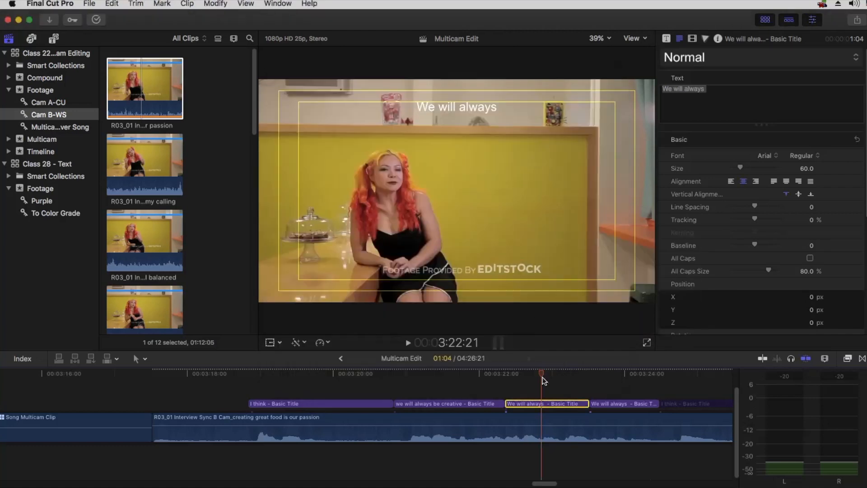
pyautogui.click(726, 93)
pyautogui.moveTo(726, 93); pyautogui.dragTo(625, 85)
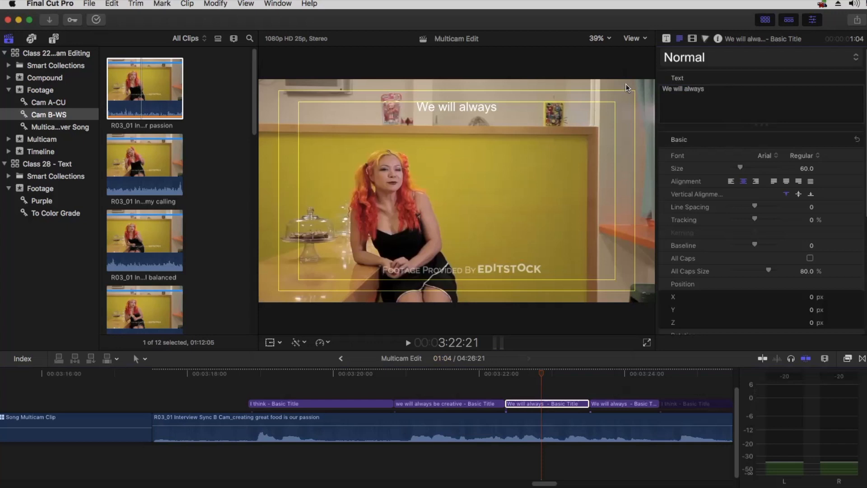
pyautogui.press('super+v')
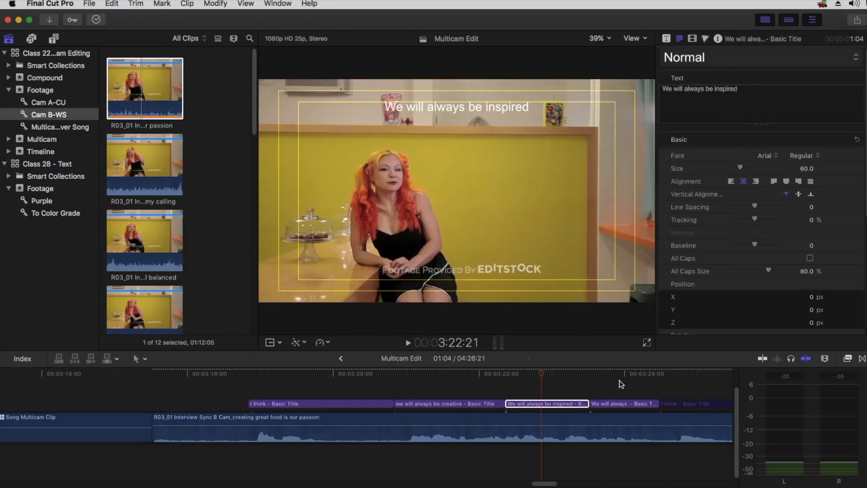
pyautogui.write('h')
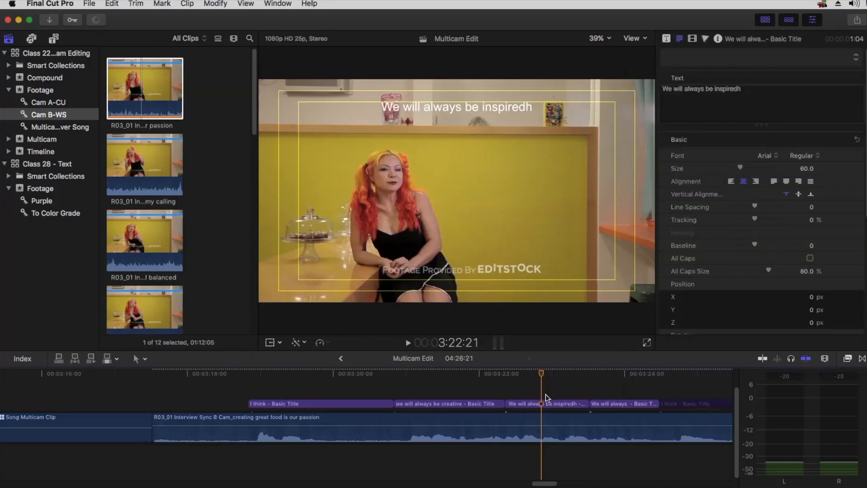
pyautogui.click(549, 405)
pyautogui.click(750, 89)
pyautogui.press('BackSpace')
# Replace the last 'We will always' title's text with 'to do something'
pyautogui.click(604, 377)
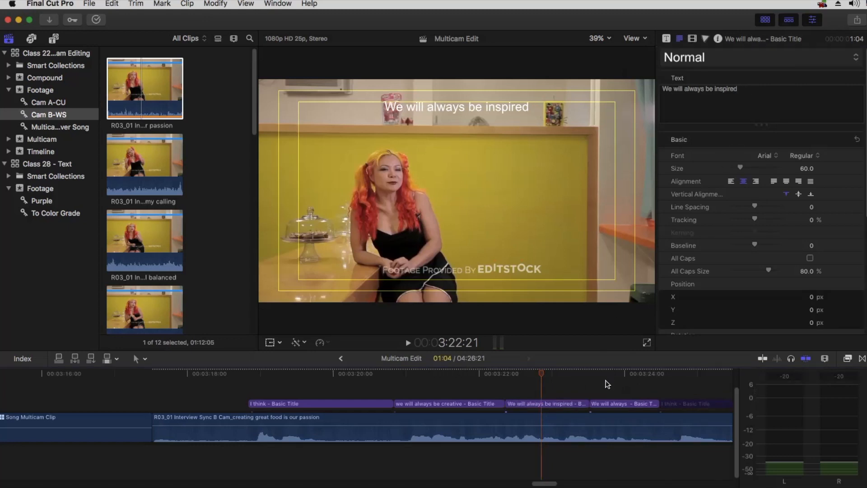
pyautogui.press('space')
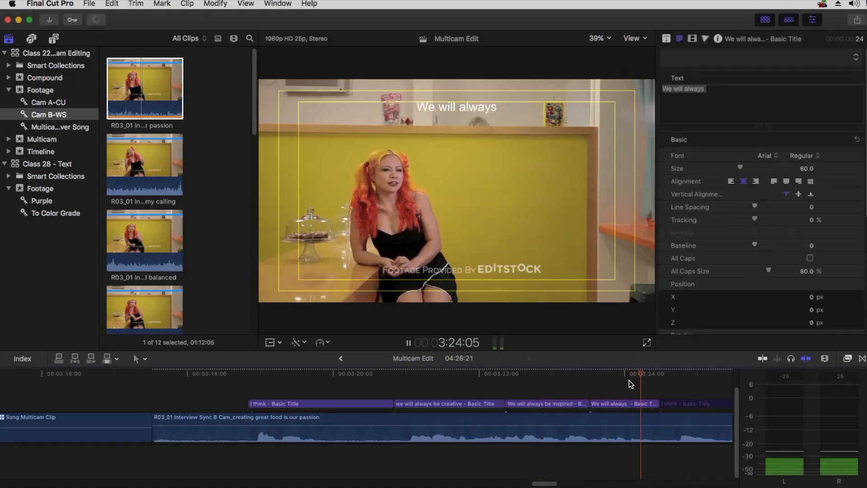
pyautogui.press('space')
pyautogui.click(622, 404)
pyautogui.press('super+Tab')
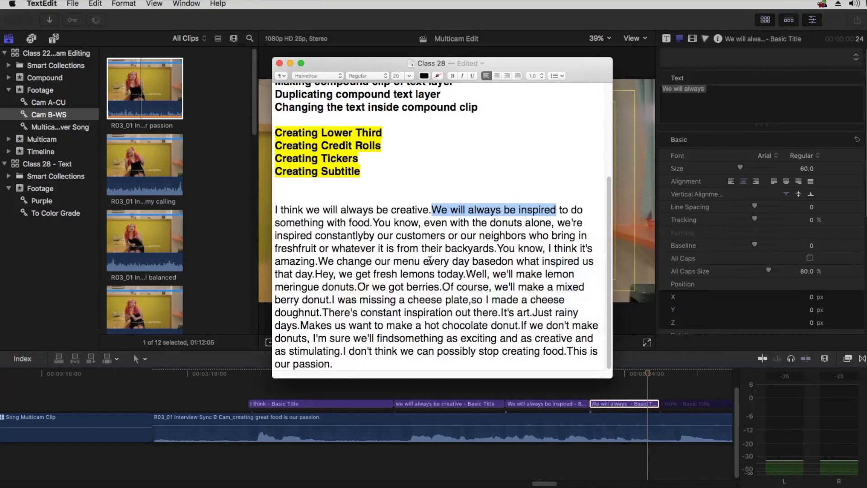
pyautogui.moveTo(558, 209); pyautogui.dragTo(326, 223)
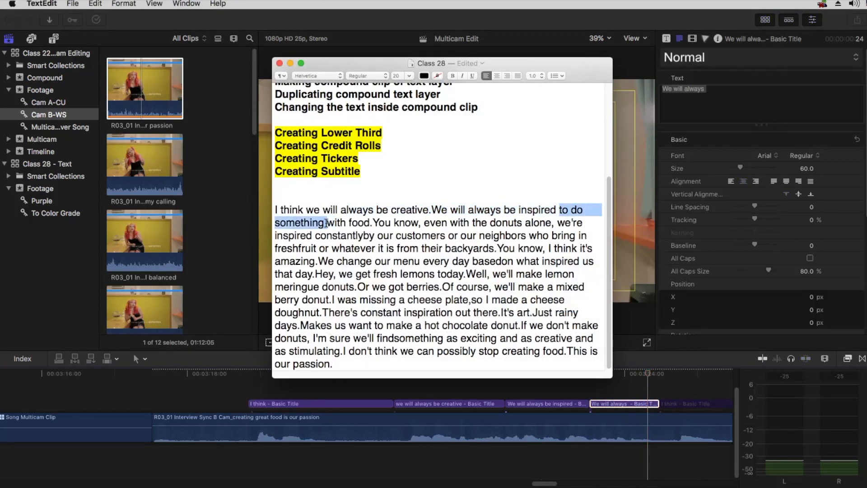
pyautogui.press('super+Tab')
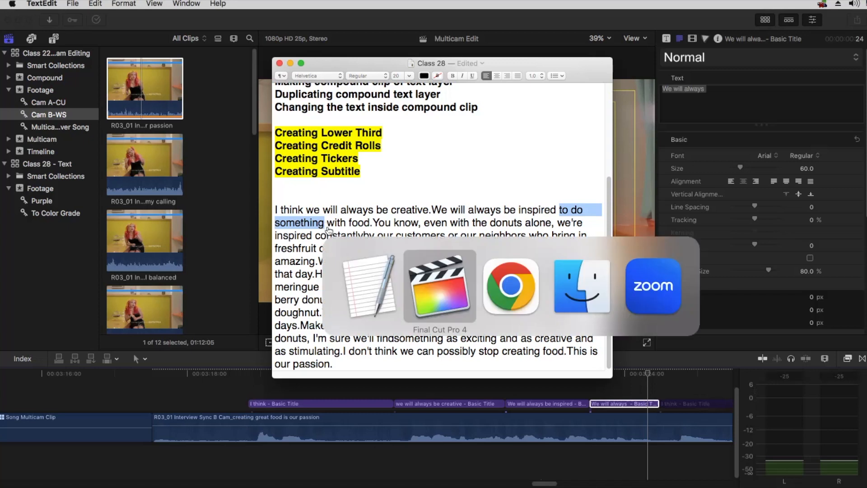
pyautogui.moveTo(712, 90); pyautogui.dragTo(559, 87)
pyautogui.press('super+v')
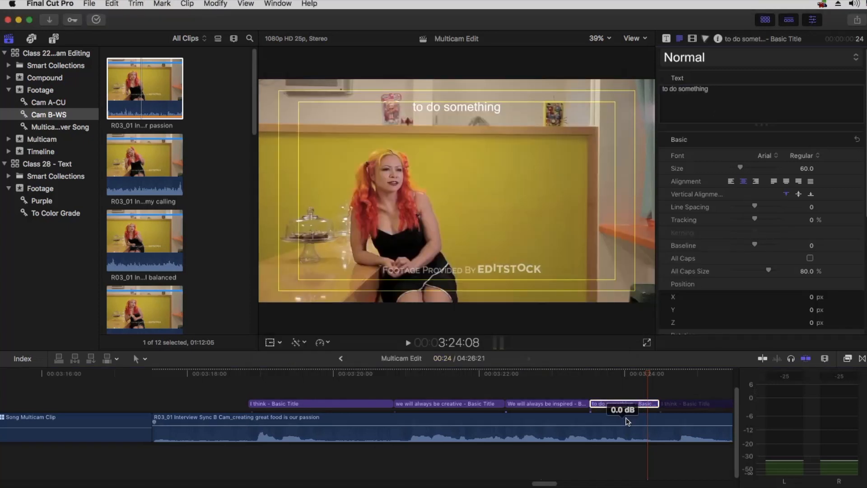
# Trim the 'to do something' title's edges so it spans just its spoken phrase
pyautogui.click(626, 377)
pyautogui.hscroll(5, 632, 393)
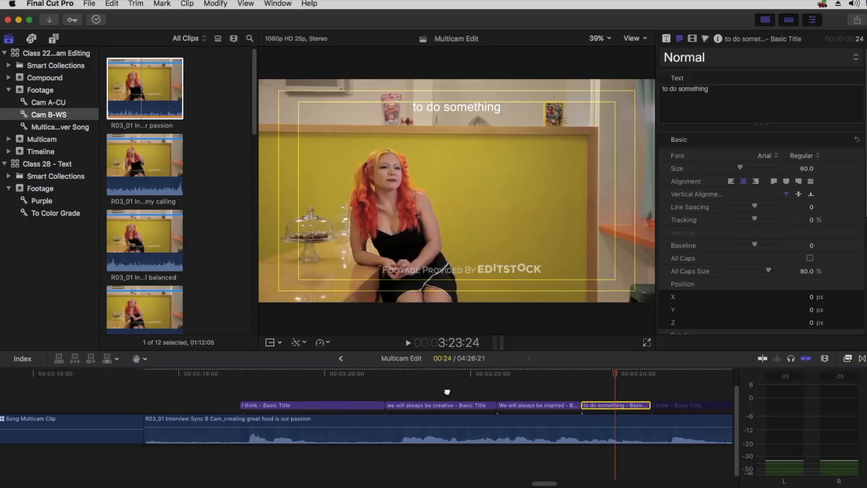
pyautogui.moveTo(455, 406); pyautogui.dragTo(558, 406)
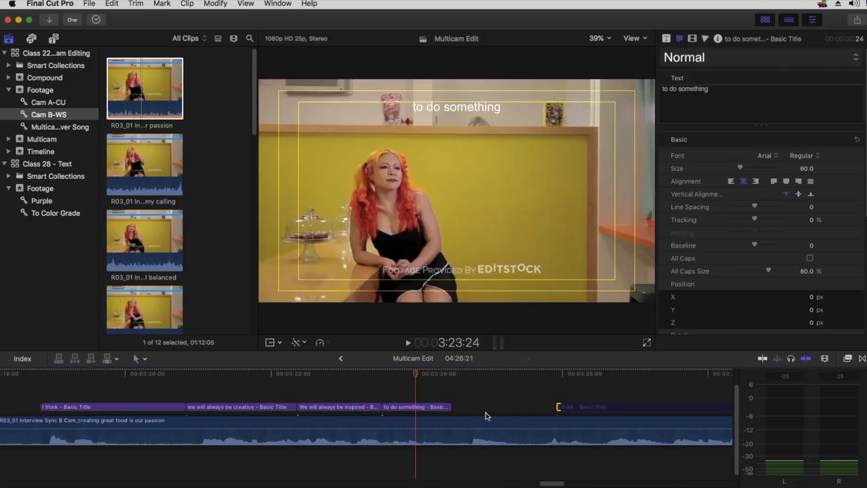
pyautogui.moveTo(450, 408); pyautogui.dragTo(549, 406)
pyautogui.press('space')
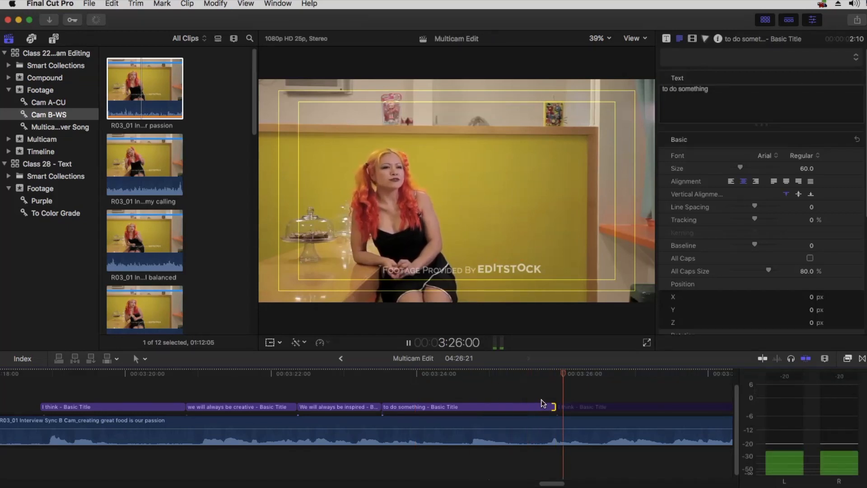
pyautogui.press('space')
pyautogui.click(595, 373)
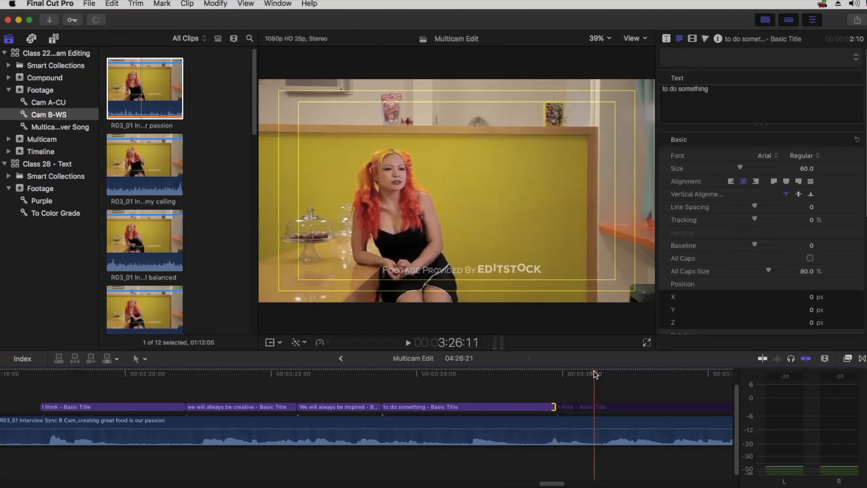
pyautogui.moveTo(593, 374); pyautogui.dragTo(527, 375)
pyautogui.moveTo(552, 407); pyautogui.dragTo(532, 407)
pyautogui.press('space')
# Split the following title at the next phrase's end and copy 'with food' from the transcript
pyautogui.click(599, 373)
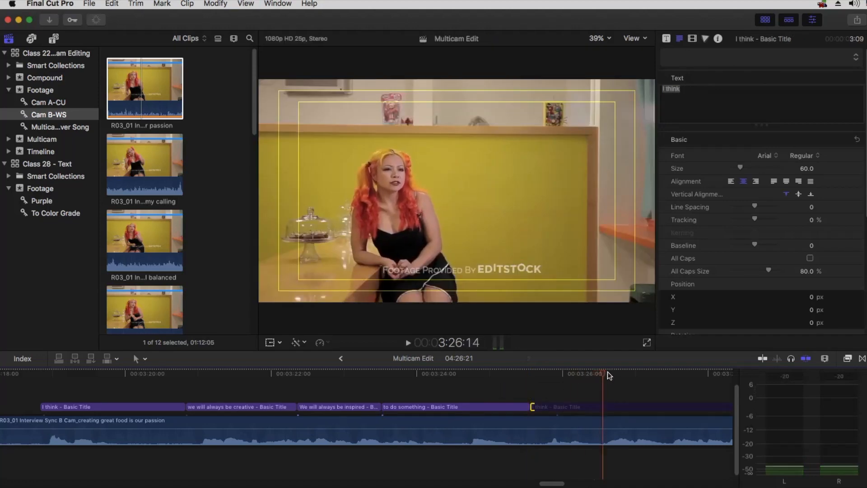
pyautogui.click(602, 410)
pyautogui.press('super+b')
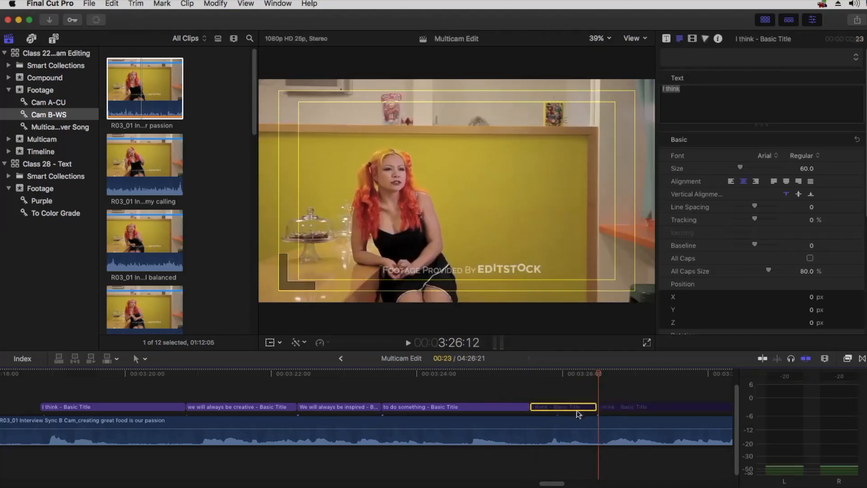
pyautogui.press('super+Tab')
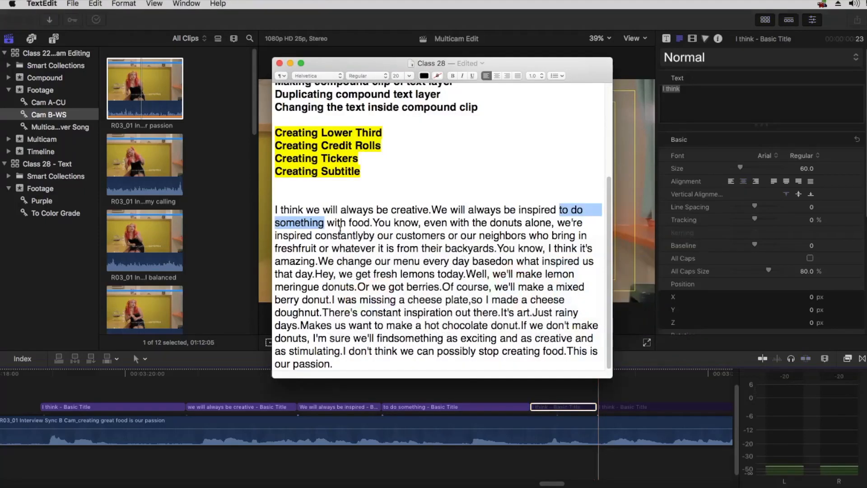
pyautogui.click(350, 221)
pyautogui.moveTo(364, 222); pyautogui.dragTo(370, 222)
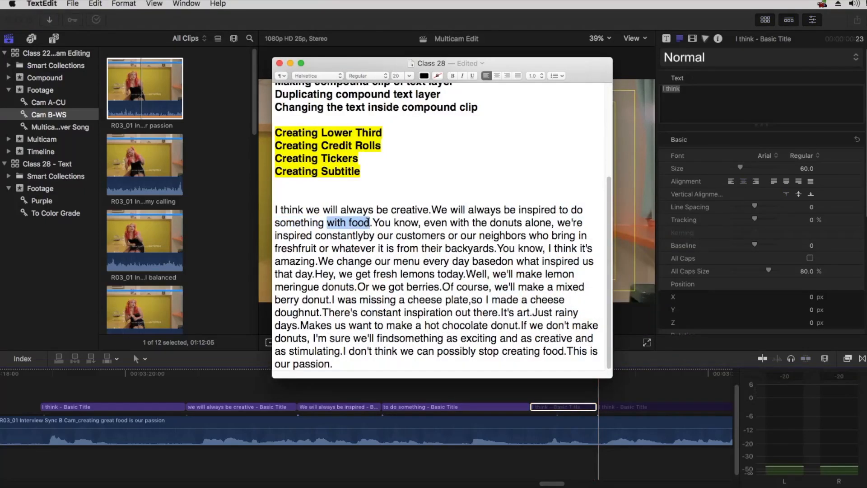
pyautogui.press('super+c')
pyautogui.press('super+Tab')
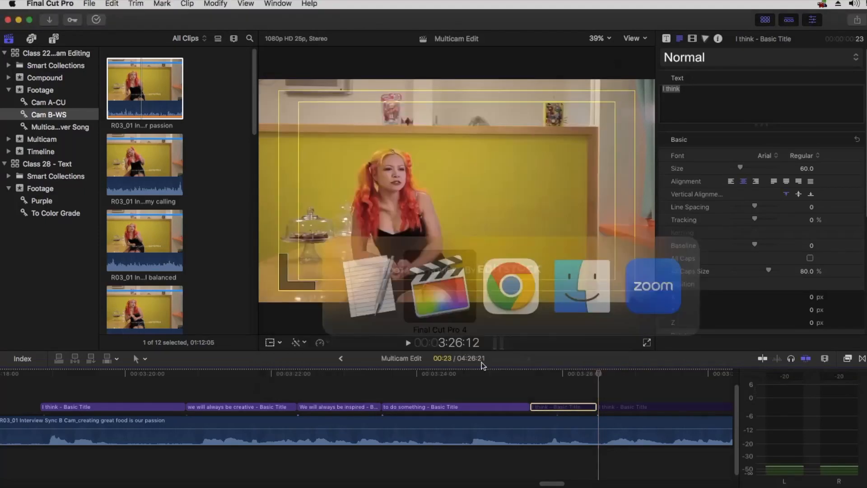
# Give the split-off title piece the text 'wihich food' and replay the subtitles from the start
pyautogui.press('/')
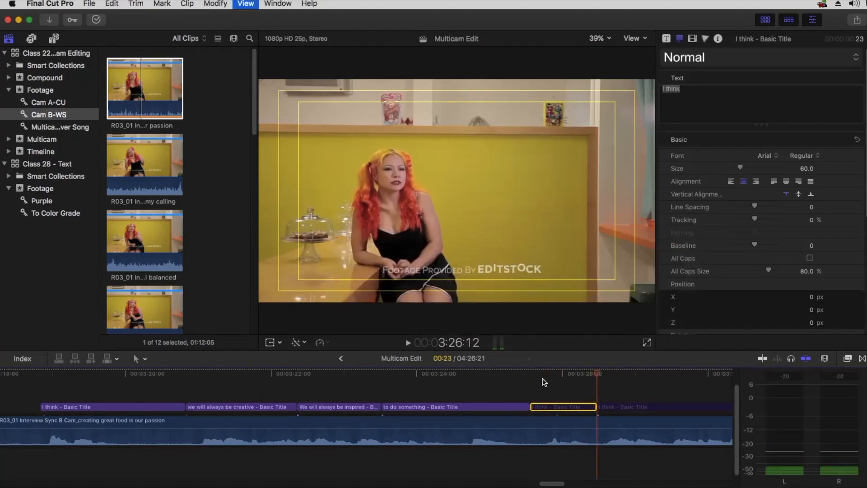
pyautogui.click(544, 380)
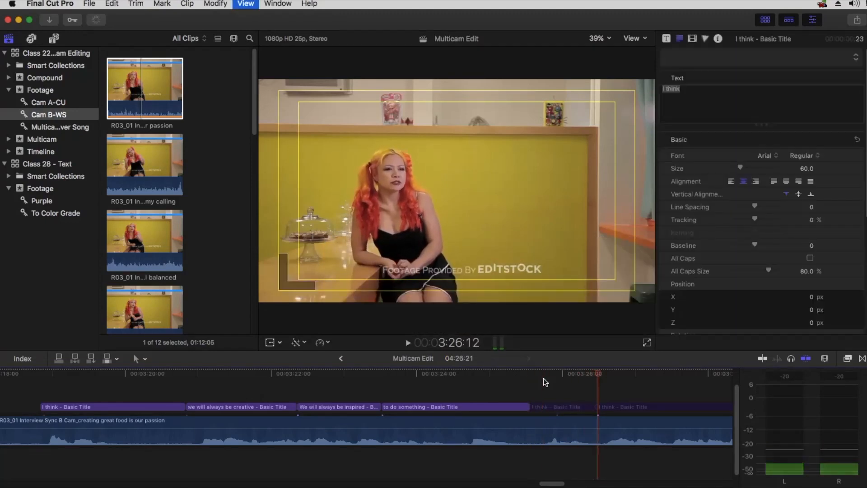
pyautogui.press('space')
pyautogui.click(554, 407)
pyautogui.press('space')
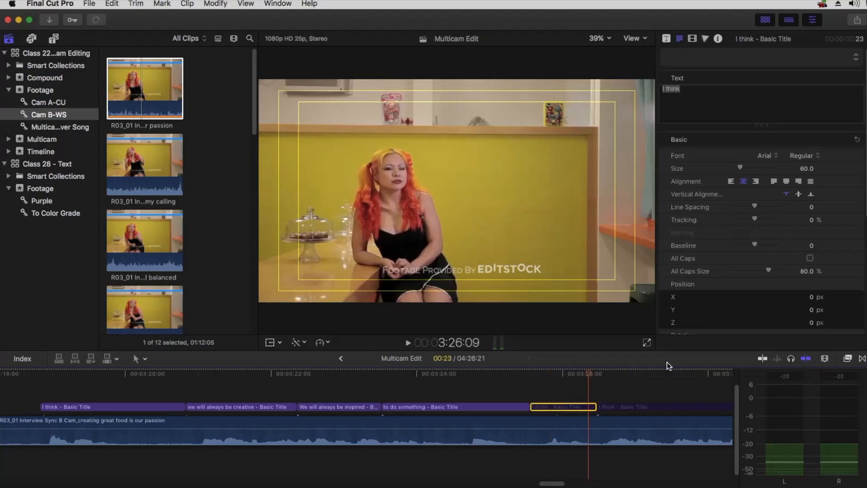
pyautogui.write('with food')
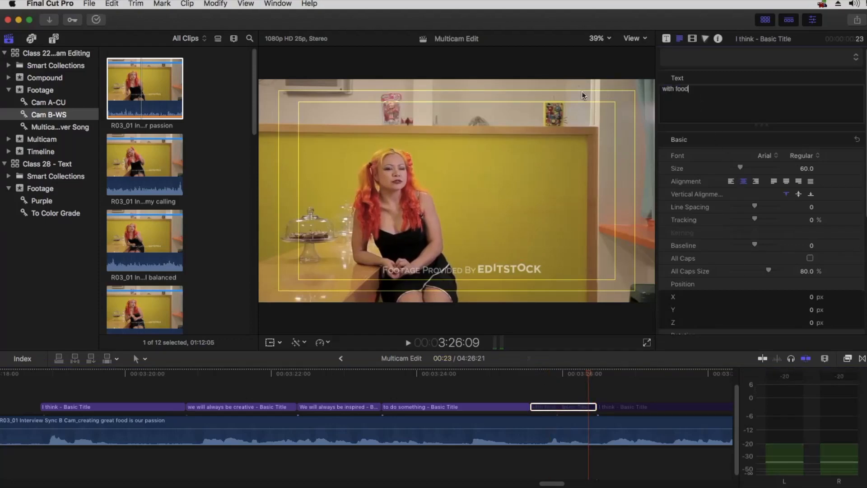
pyautogui.click(674, 89)
pyautogui.press('BackSpace')
pyautogui.press('BackSpace')
pyautogui.write('hich')
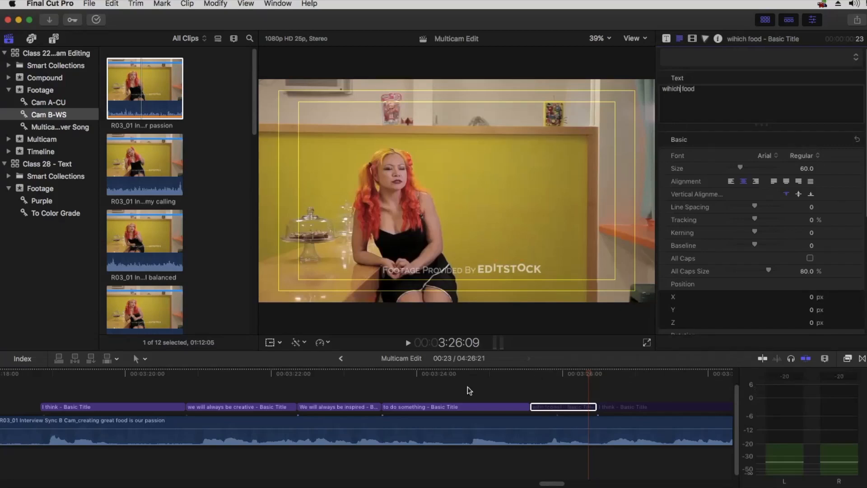
pyautogui.click(38, 372)
pyautogui.press('space')
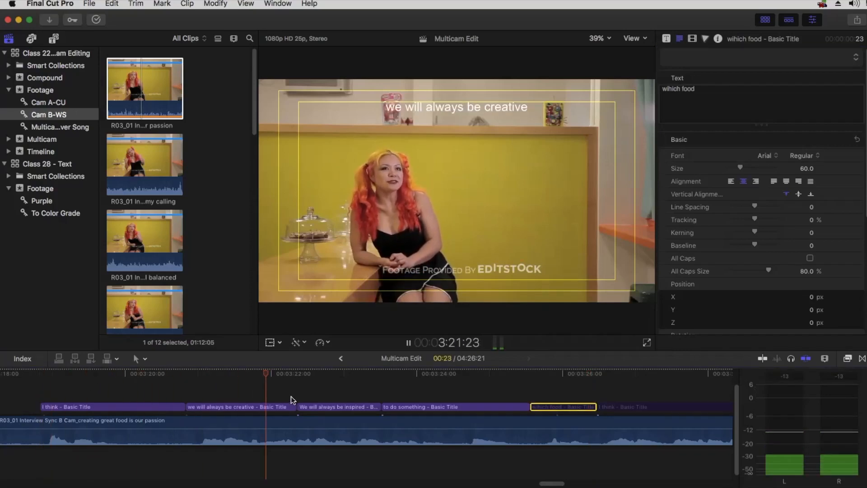
# Scale the interview clip to 118%, then enlarge it further to about 126% and nudge it down
pyautogui.press('space')
pyautogui.click(294, 428)
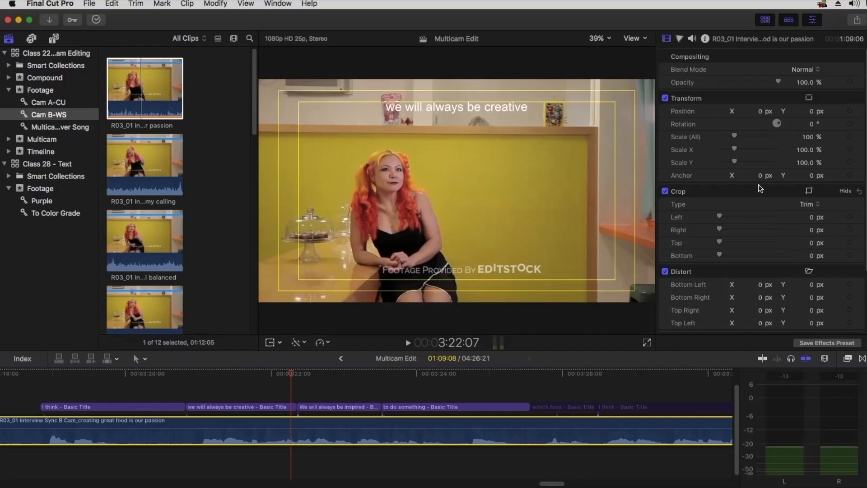
pyautogui.click(806, 136)
pyautogui.write('118')
pyautogui.press('Return')
pyautogui.moveTo(806, 137); pyautogui.dragTo(805, 111)
# Select the 'I think' title clip at the start of the subtitles
pyautogui.moveTo(125, 389); pyautogui.dragTo(107, 384)
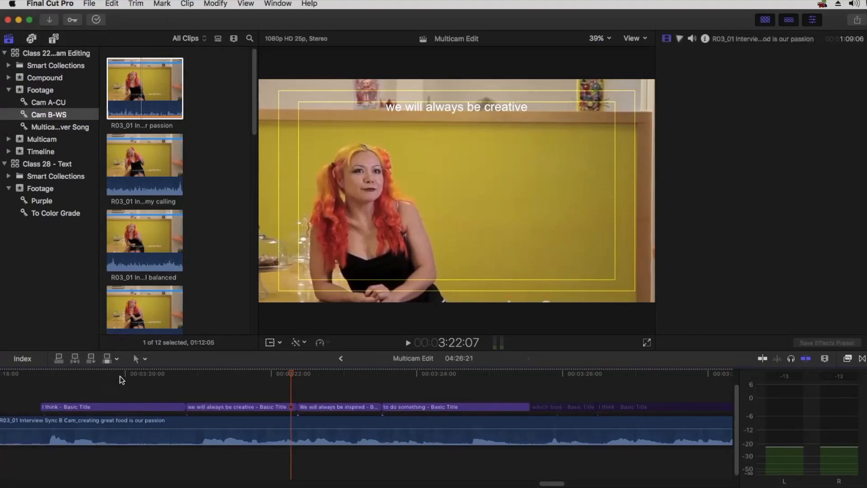
pyautogui.click(122, 374)
pyautogui.click(125, 406)
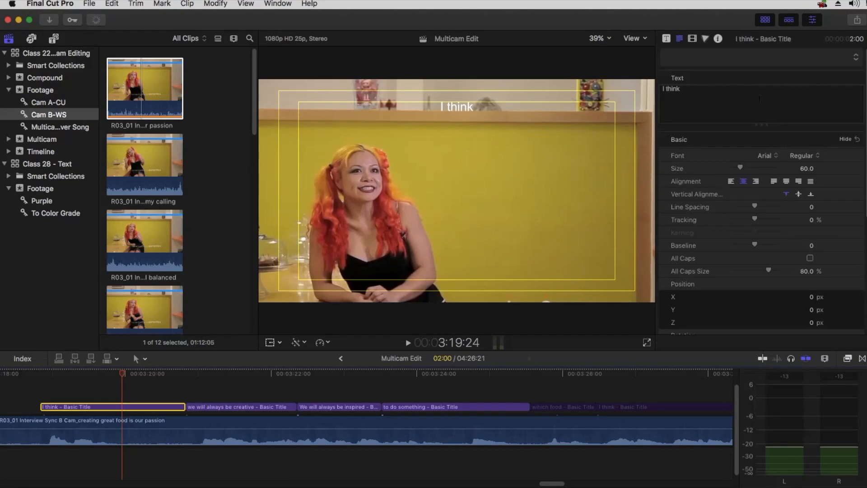
# Lower the 'I think' title to Position Y -425.3 and paste that position onto the next three titles
pyautogui.click(692, 38)
pyautogui.moveTo(801, 113); pyautogui.dragTo(783, 112)
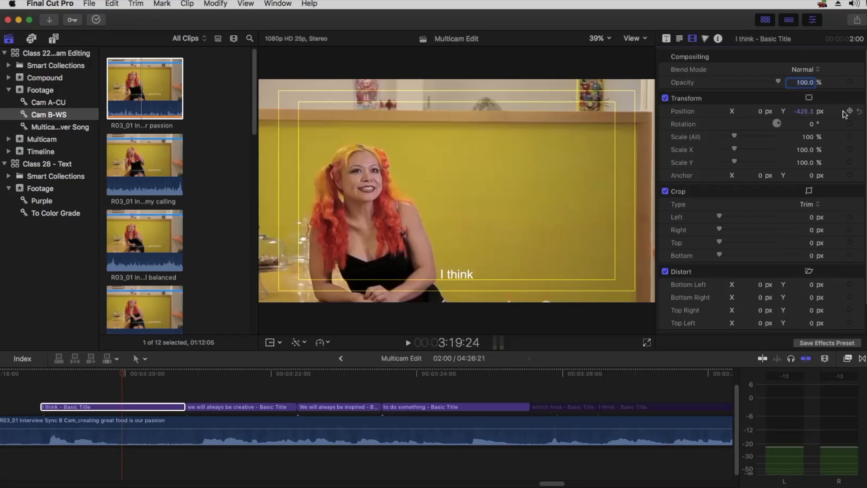
pyautogui.click(117, 405)
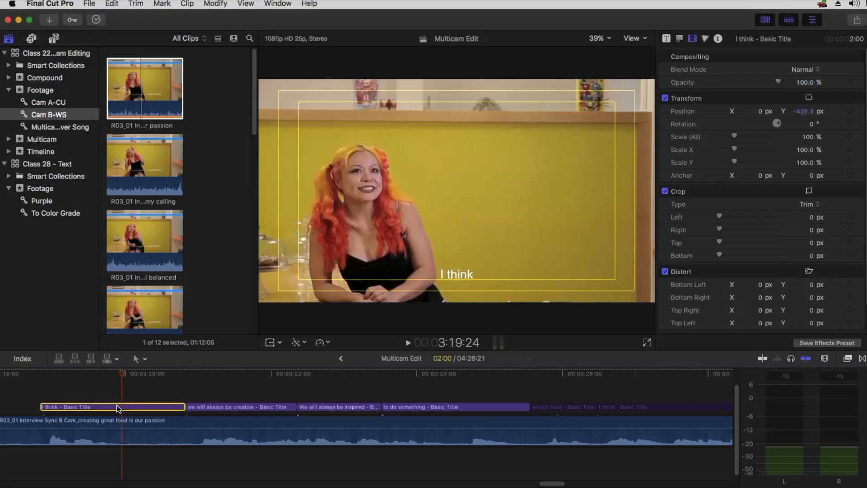
pyautogui.moveTo(222, 387); pyautogui.dragTo(469, 407)
pyautogui.click(112, 4)
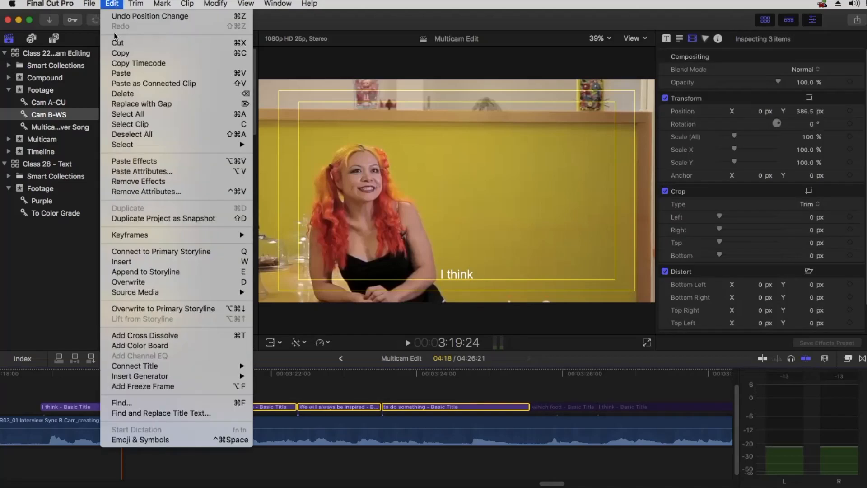
pyautogui.click(148, 172)
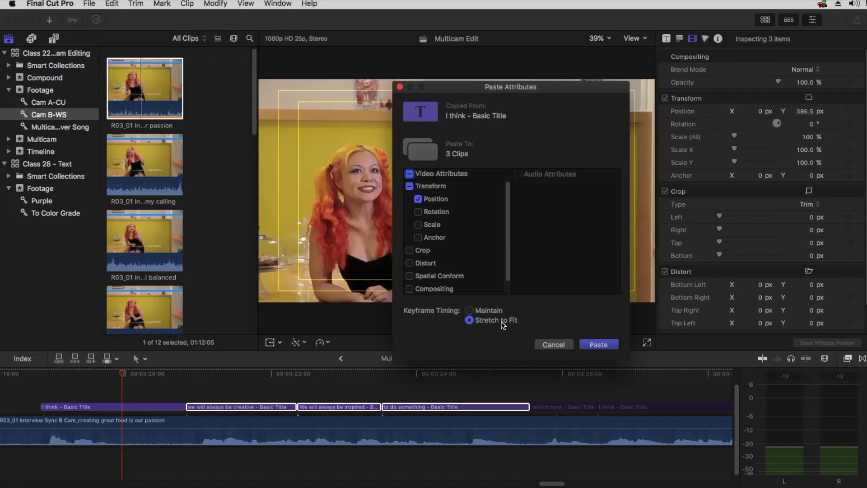
pyautogui.click(598, 345)
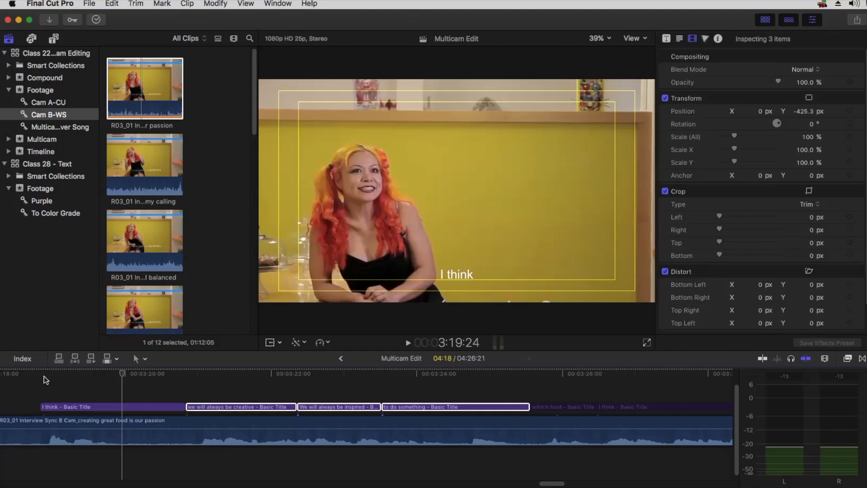
pyautogui.press('space')
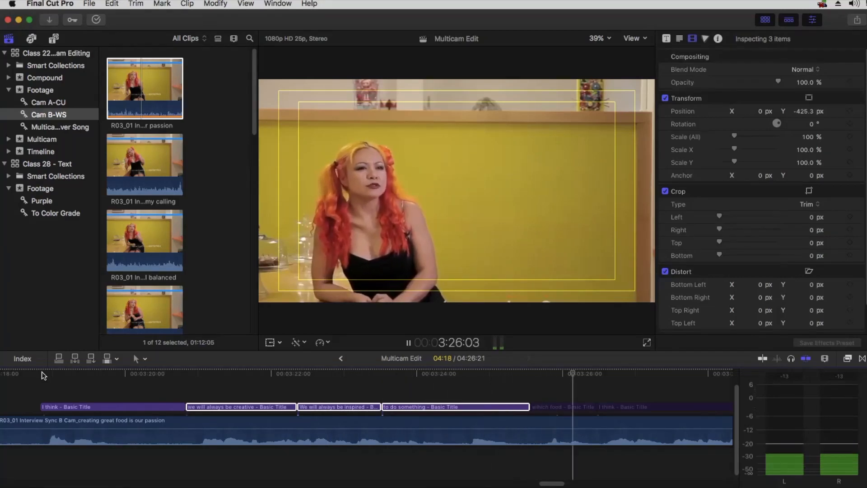
# Copy the 'to do something' title and paste its position attributes onto the 'which food' title
pyautogui.press('space')
pyautogui.click(574, 407)
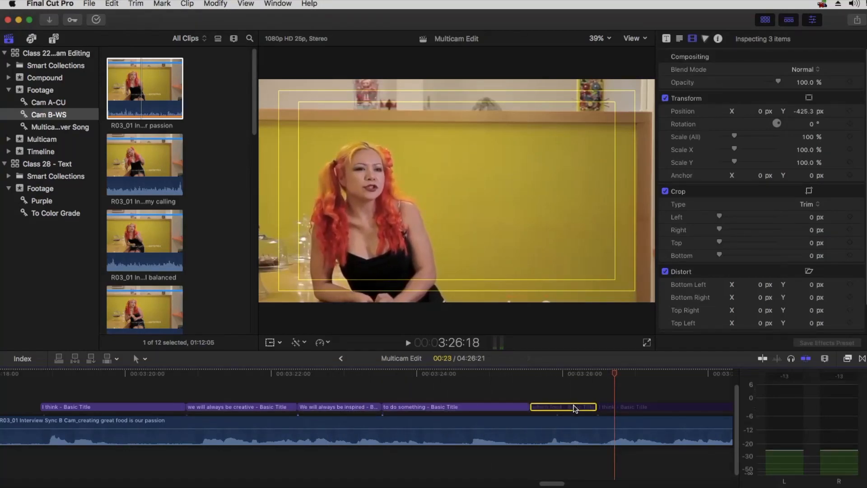
pyautogui.click(552, 374)
pyautogui.click(506, 406)
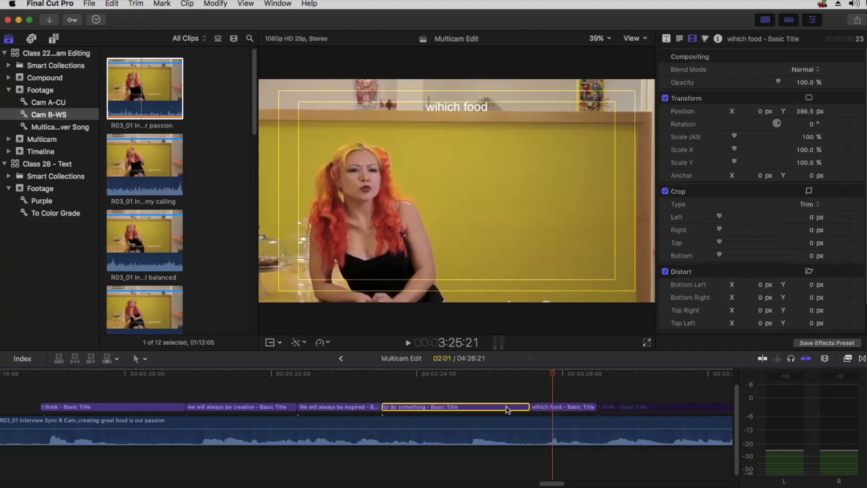
pyautogui.press('super+c')
pyautogui.click(544, 406)
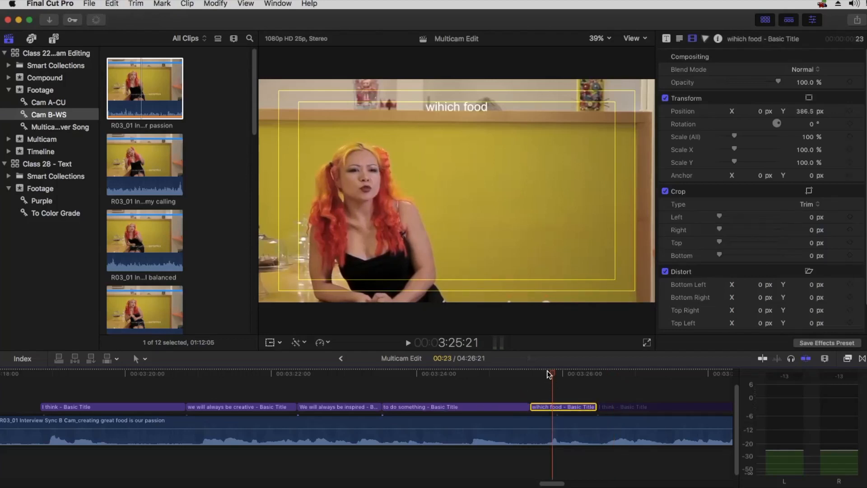
pyautogui.press('super+shift+v')
pyautogui.click(599, 344)
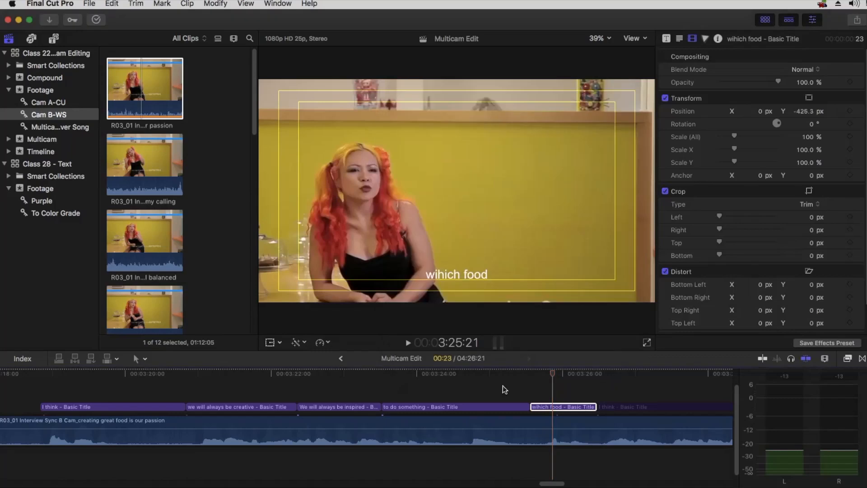
# Play back from before the subtitles to check the placement, then return to 'which food'
pyautogui.click(461, 373)
pyautogui.click(325, 373)
pyautogui.press('space')
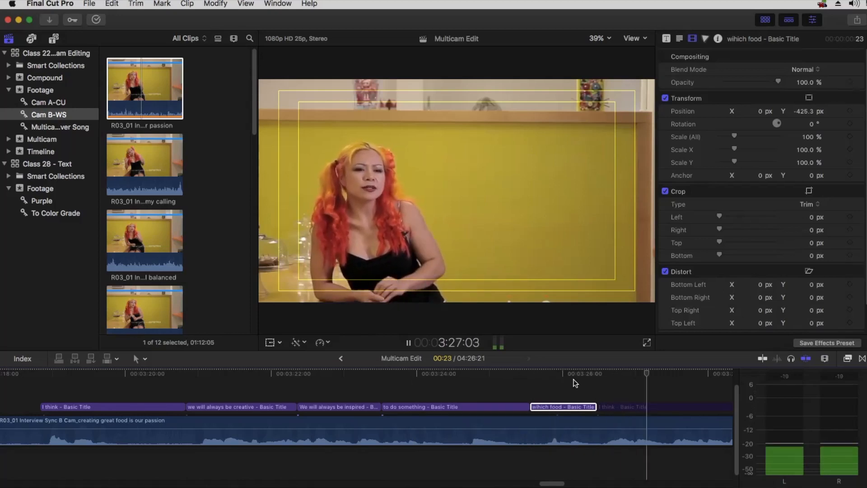
pyautogui.press('space')
pyautogui.click(545, 379)
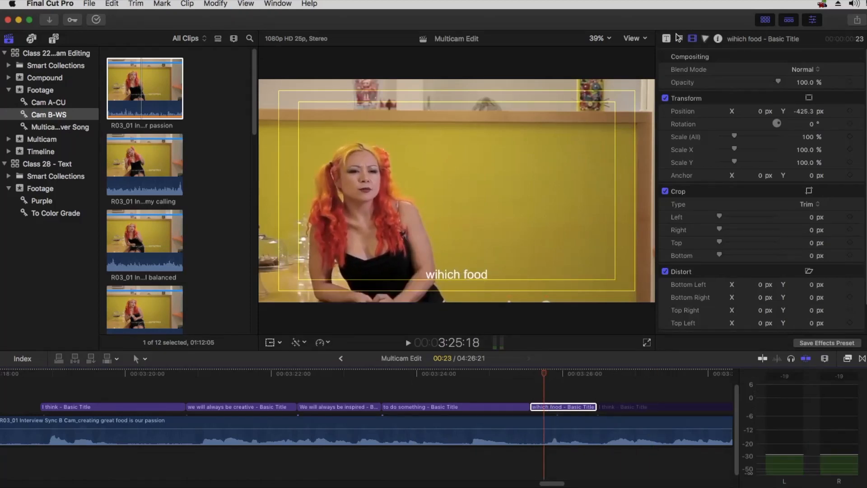
# Correct the title's spelling to 'which food' in the Text inspector, then zoom out the timeline
pyautogui.click(679, 38)
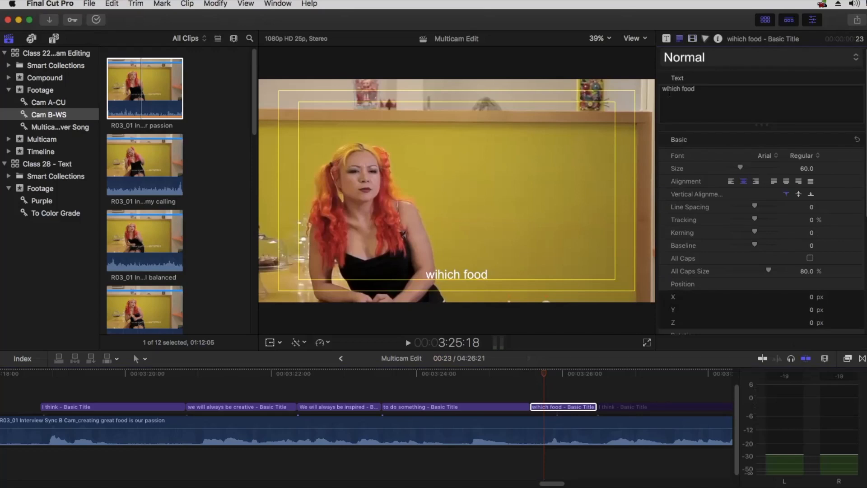
pyautogui.press('BackSpace')
pyautogui.click(563, 388)
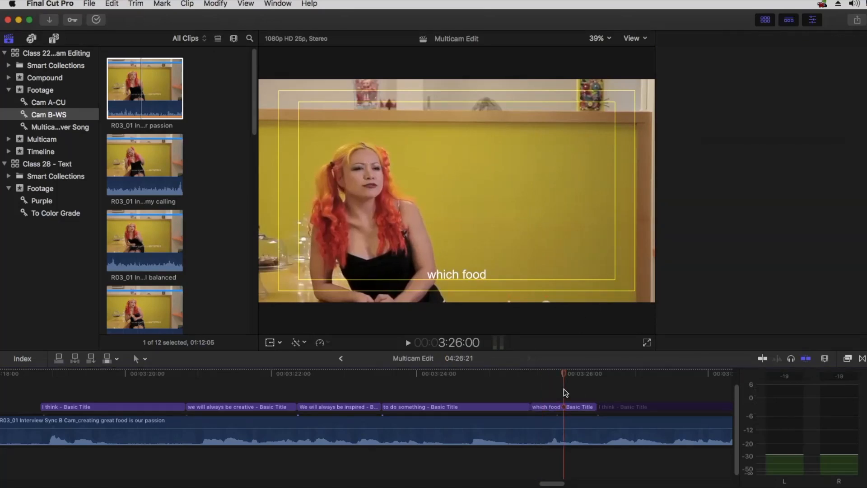
pyautogui.press('super+minus')
pyautogui.press('super+minus')
pyautogui.press('super+minus')
pyautogui.press('h')
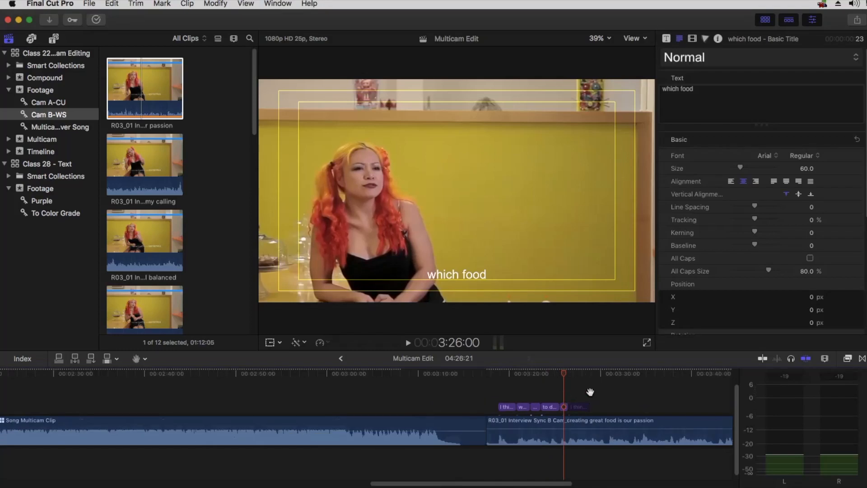
pyautogui.moveTo(590, 391); pyautogui.dragTo(442, 391)
pyautogui.press('a')
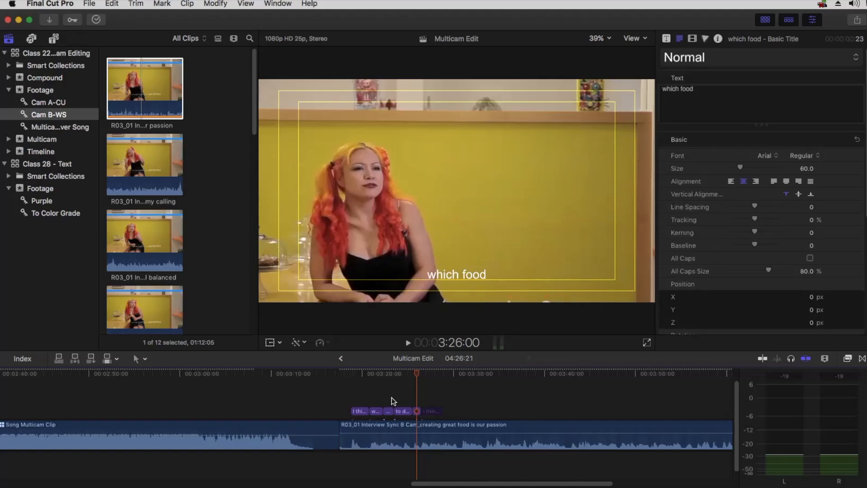
pyautogui.press('super+Tab')
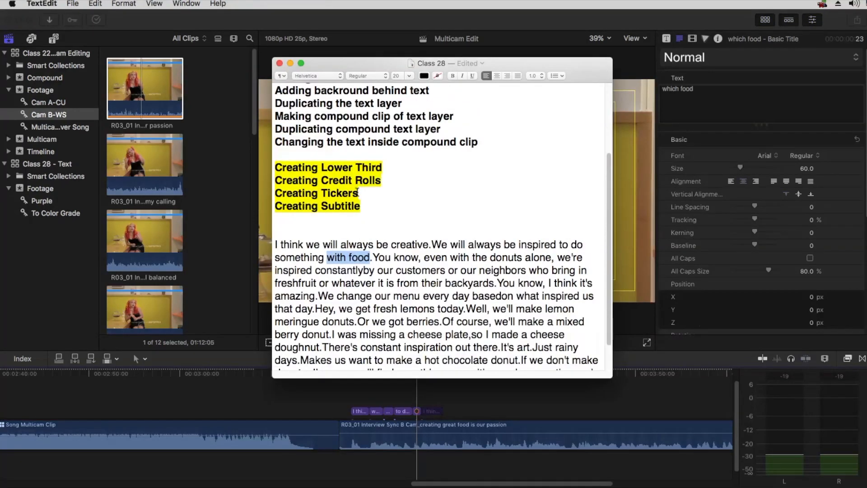
pyautogui.scroll(1, 357, 193)
pyautogui.moveTo(363, 212); pyautogui.dragTo(278, 165)
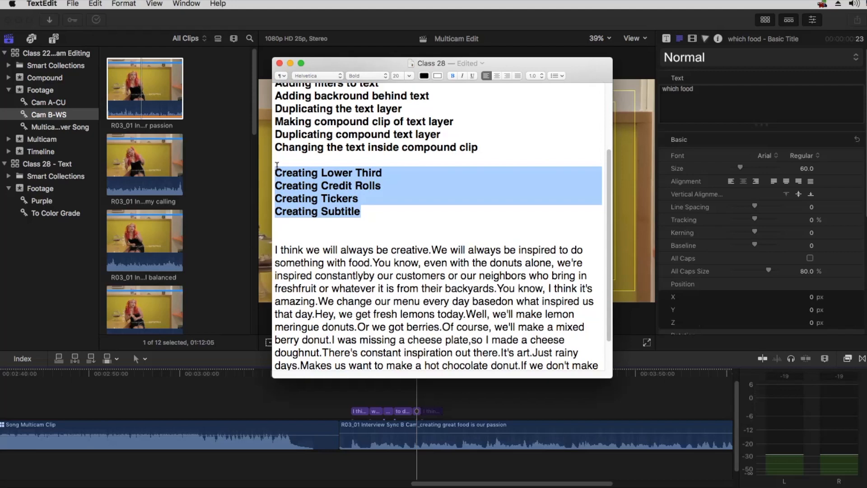
pyautogui.click(357, 392)
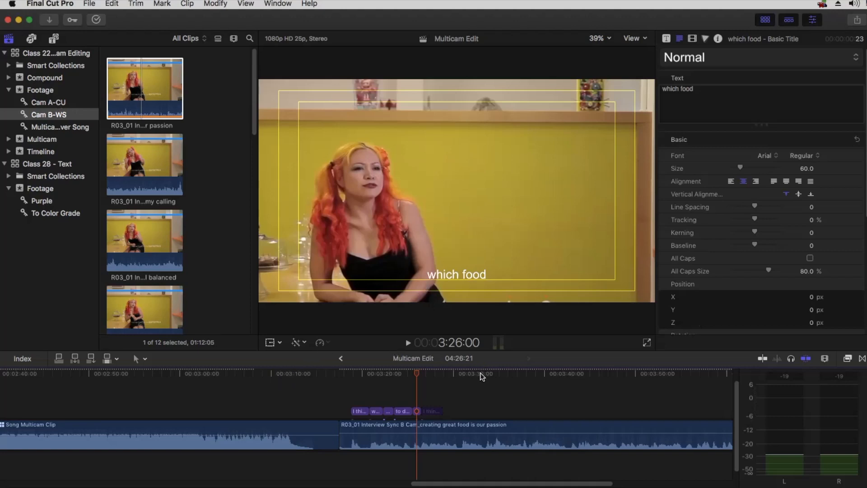
# Park the playhead at 3:31:02 and browse the Titles library to the Custom category
pyautogui.press('space')
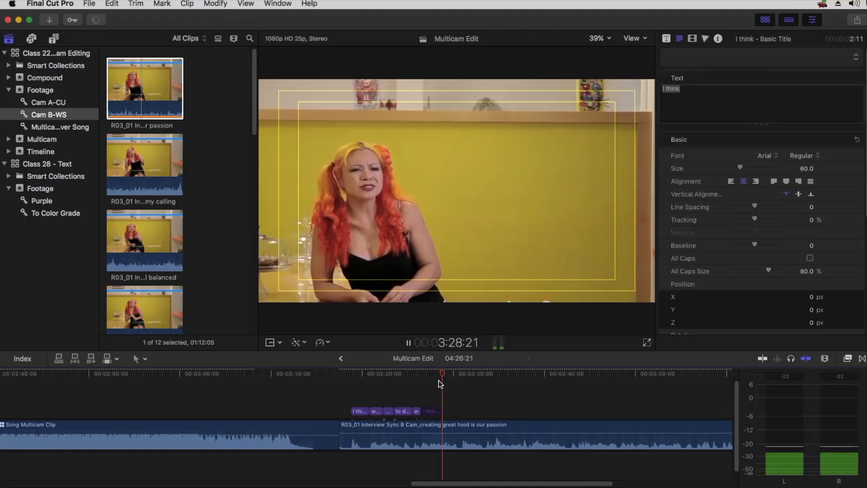
pyautogui.click(463, 374)
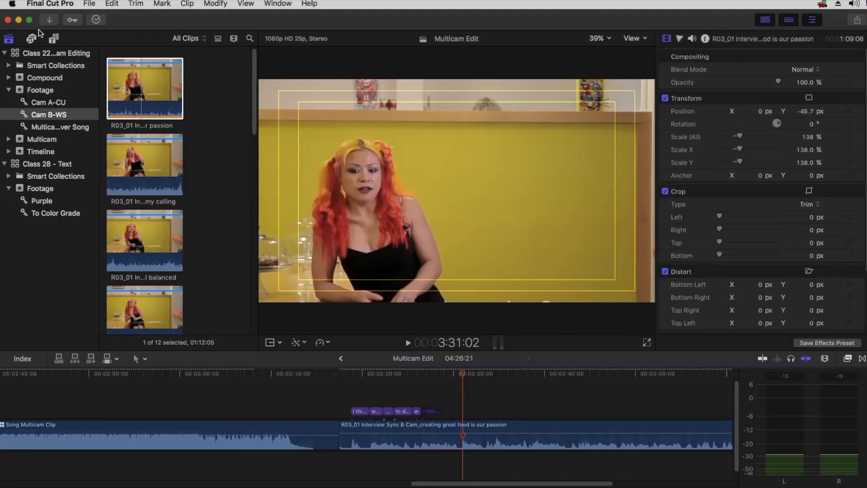
pyautogui.click(53, 39)
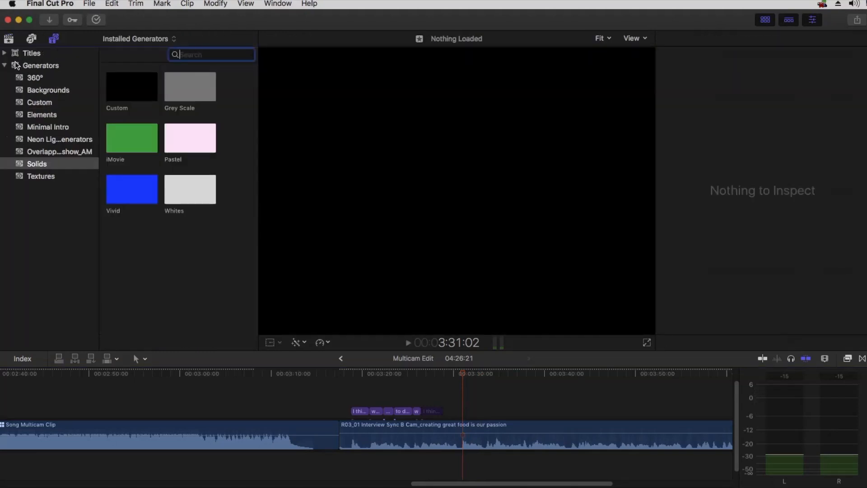
pyautogui.click(4, 52)
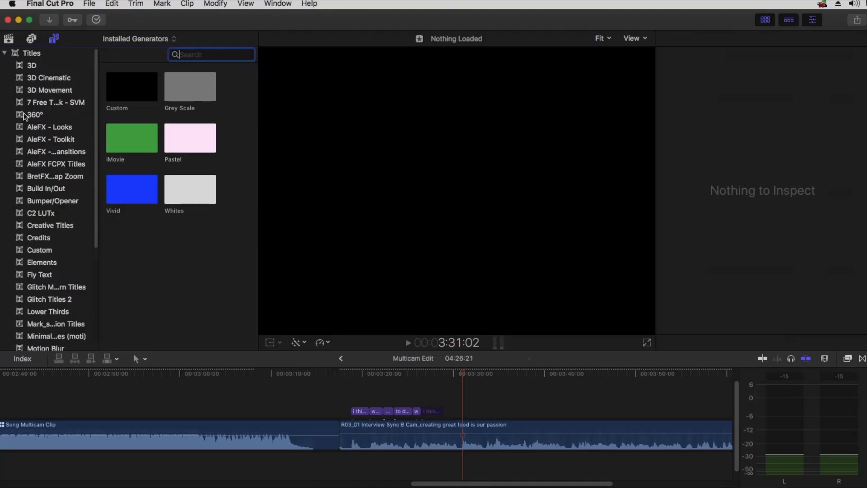
pyautogui.click(46, 237)
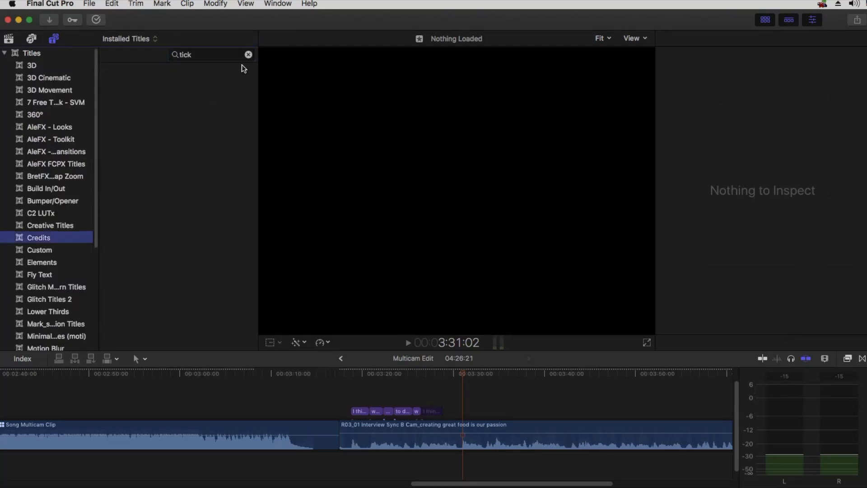
pyautogui.click(248, 54)
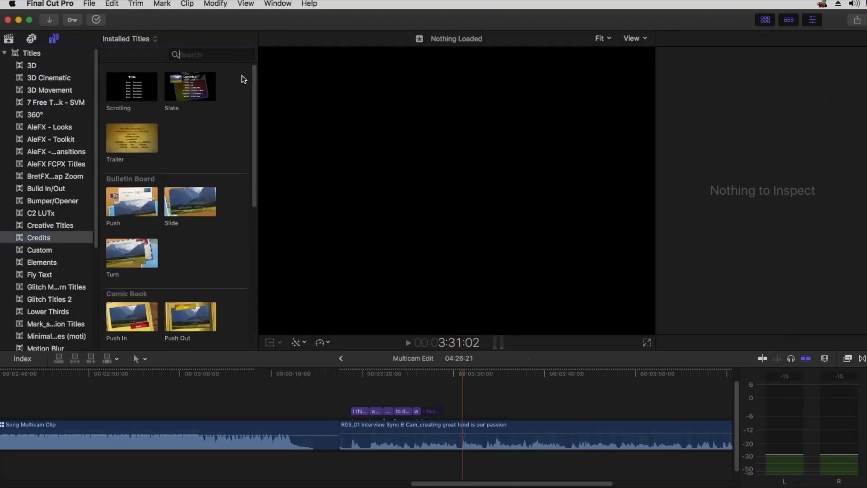
pyautogui.click(70, 251)
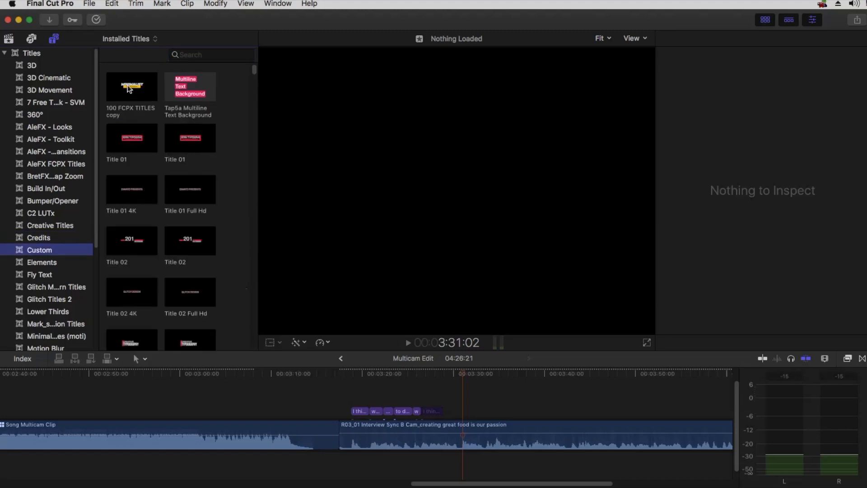
# Add the '100 FCPX TITLES copy' title above the interview and preview it
pyautogui.moveTo(116, 90); pyautogui.dragTo(461, 412)
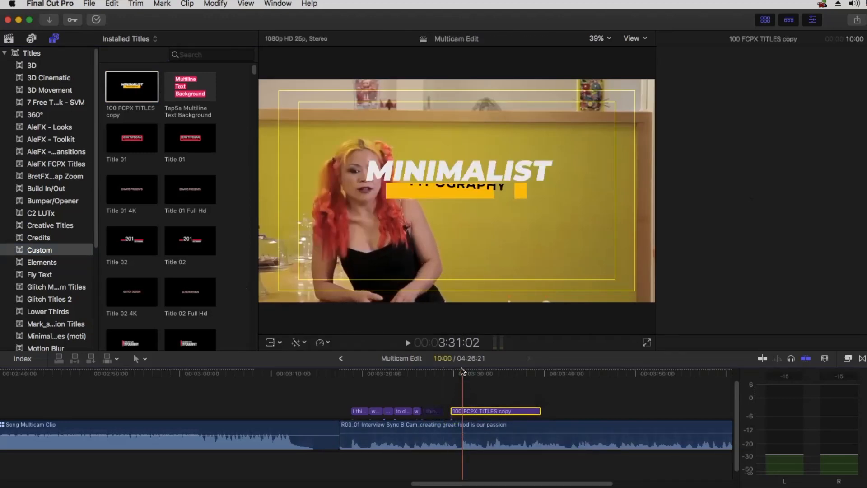
pyautogui.moveTo(475, 374); pyautogui.dragTo(453, 375)
pyautogui.press('space')
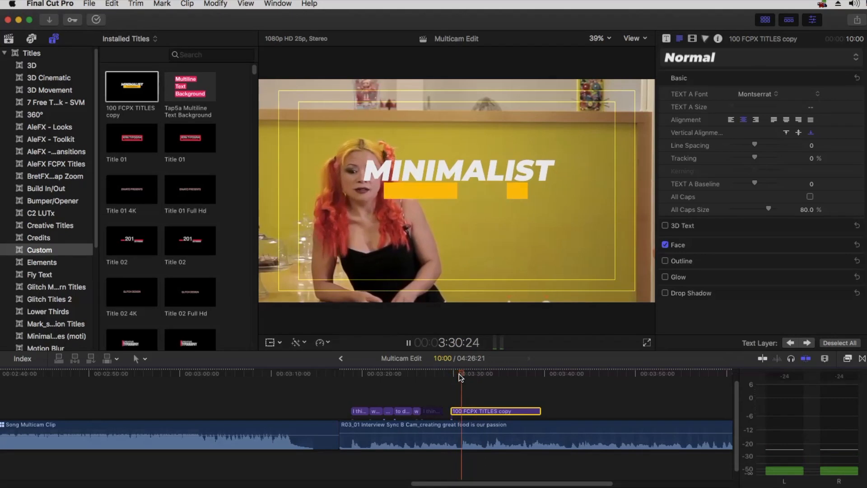
pyautogui.press('space')
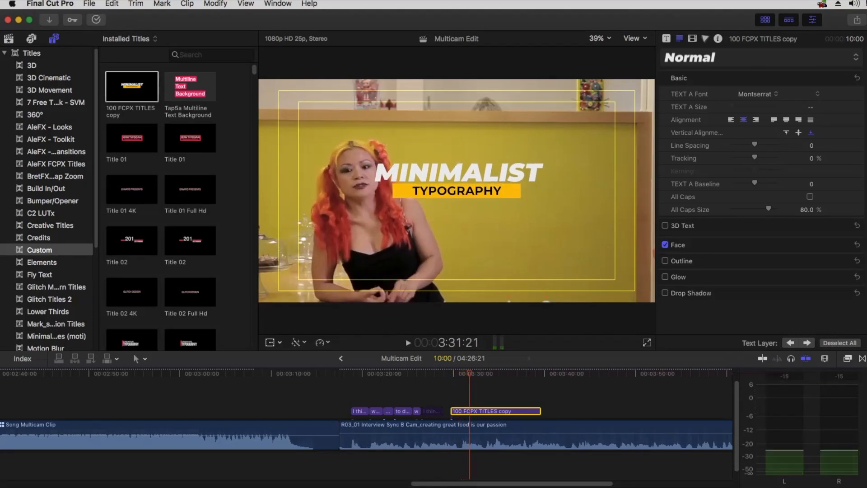
# Scale the Minimalist Typography title to 59%, lower its position, and trim its end to 6:22
pyautogui.click(692, 39)
pyautogui.moveTo(789, 138); pyautogui.dragTo(777, 115)
pyautogui.moveTo(812, 115); pyautogui.dragTo(810, 141)
pyautogui.moveTo(537, 412); pyautogui.dragTo(511, 411)
# Play back the resized title, then scrub back to review the earlier subtitles
pyautogui.press('space')
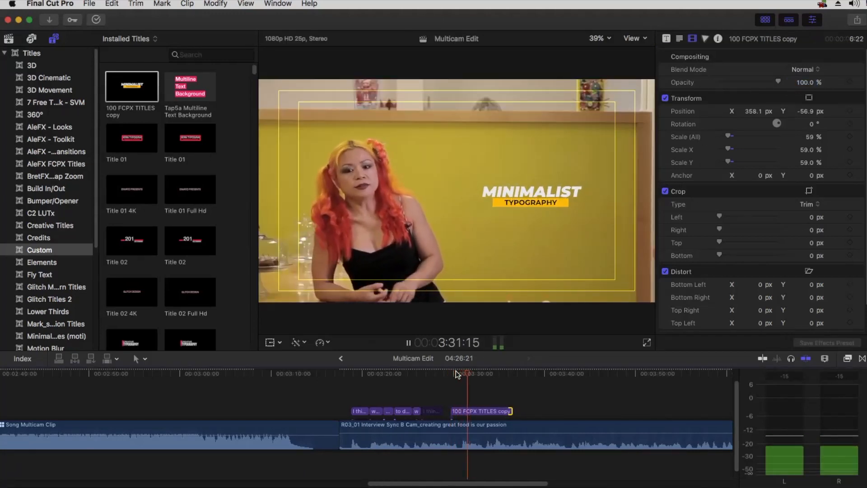
pyautogui.press('space')
pyautogui.press('super+equal')
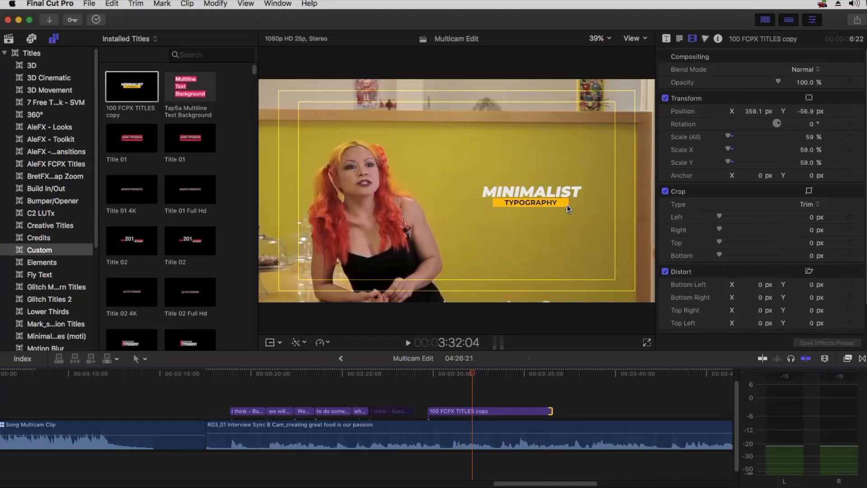
pyautogui.moveTo(275, 373); pyautogui.dragTo(251, 375)
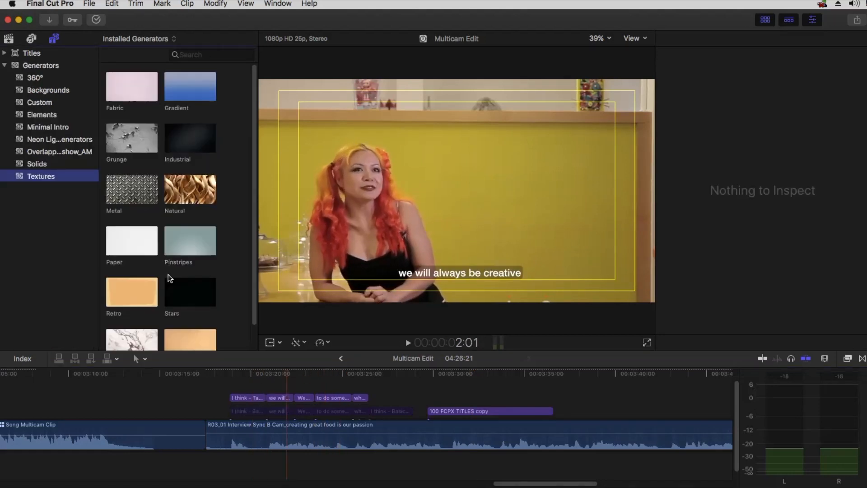